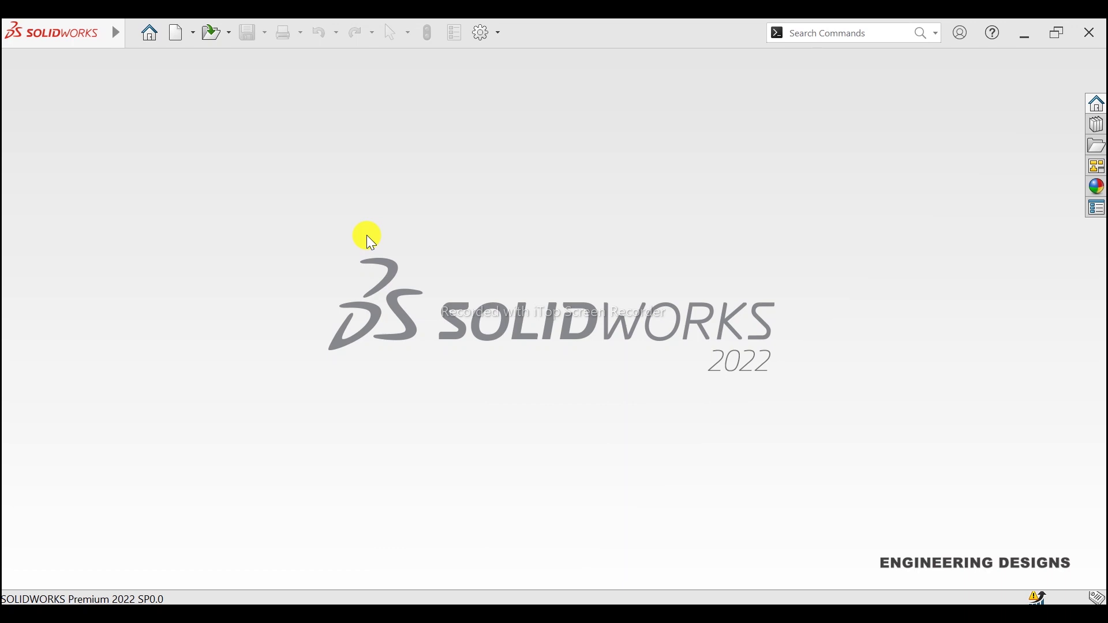
Create a new part document and start a sketch on the Top Plane
click(173, 31)
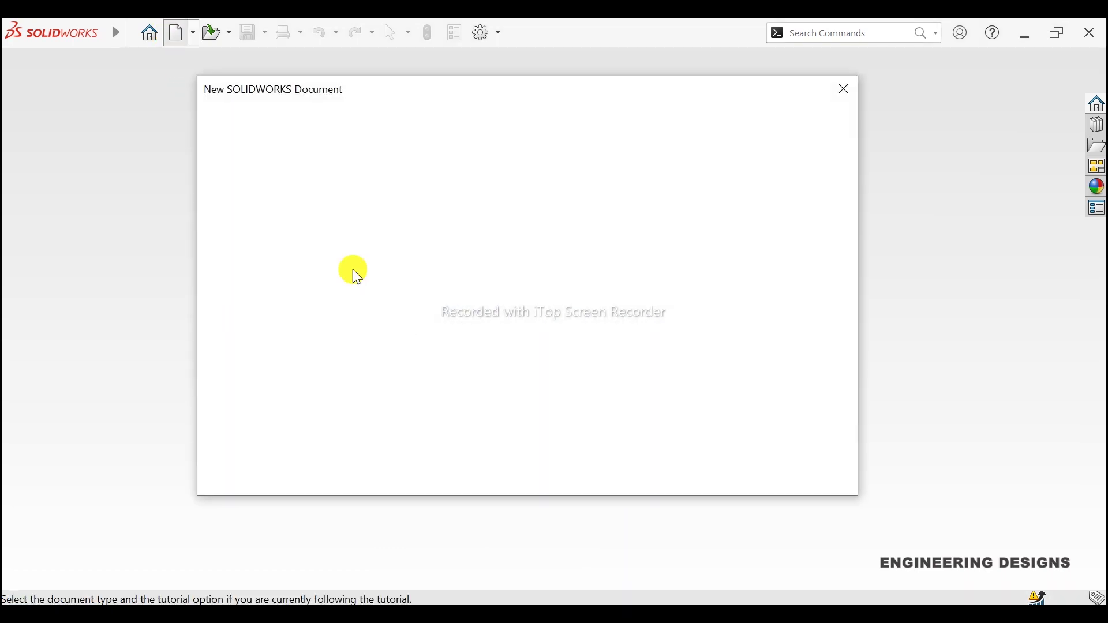
click(642, 470)
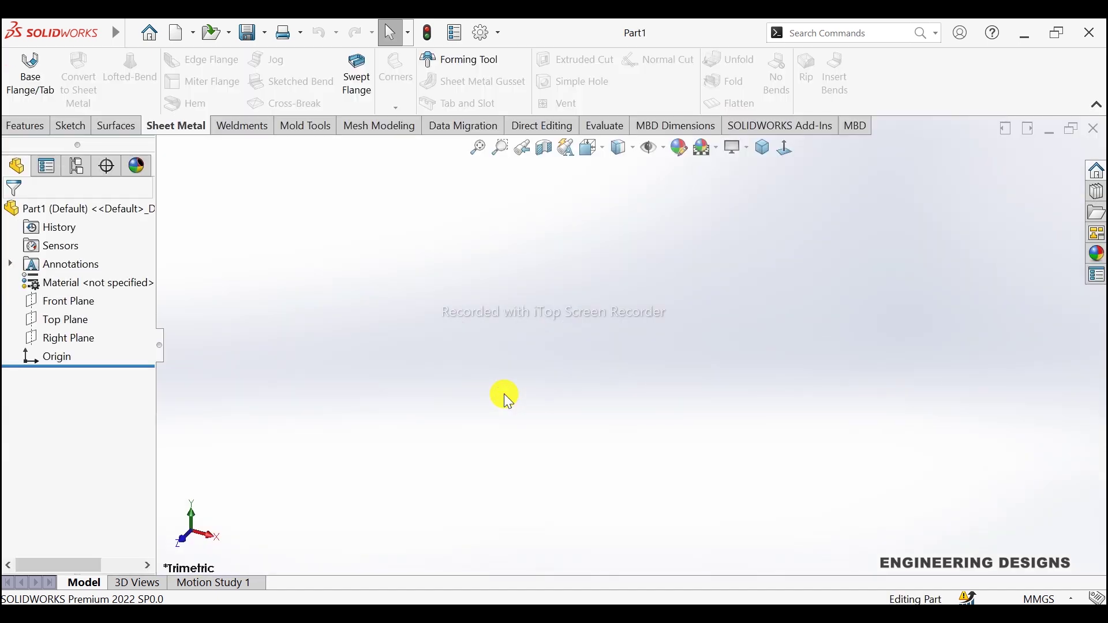
click(72, 318)
click(83, 302)
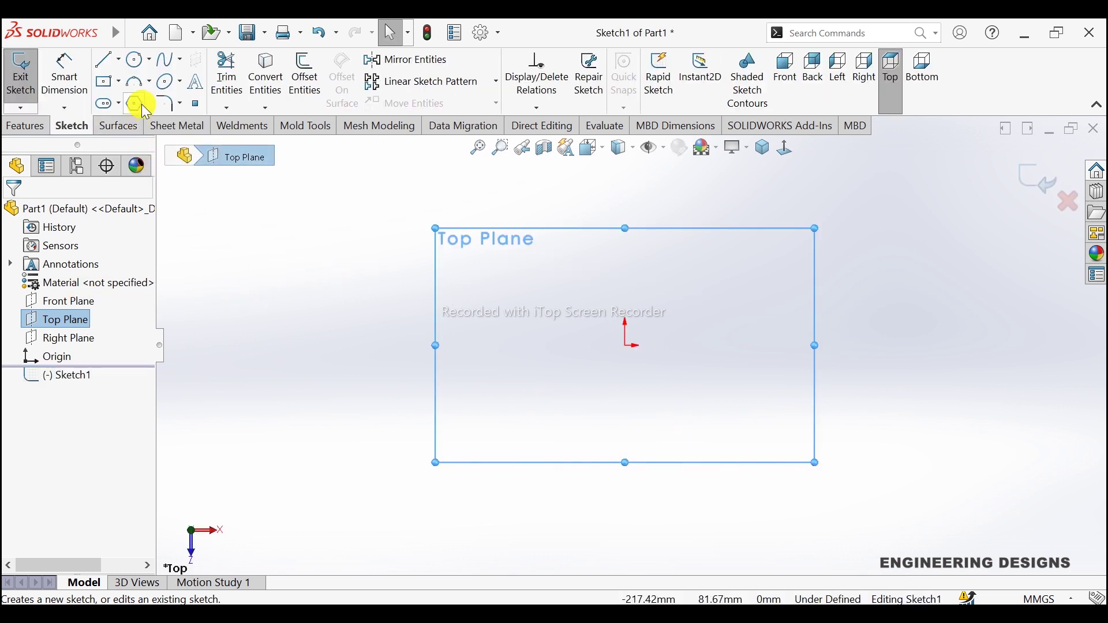
Draw a nearly circular ellipse centred on the origin with a roughly 45 mm first axis
click(180, 81)
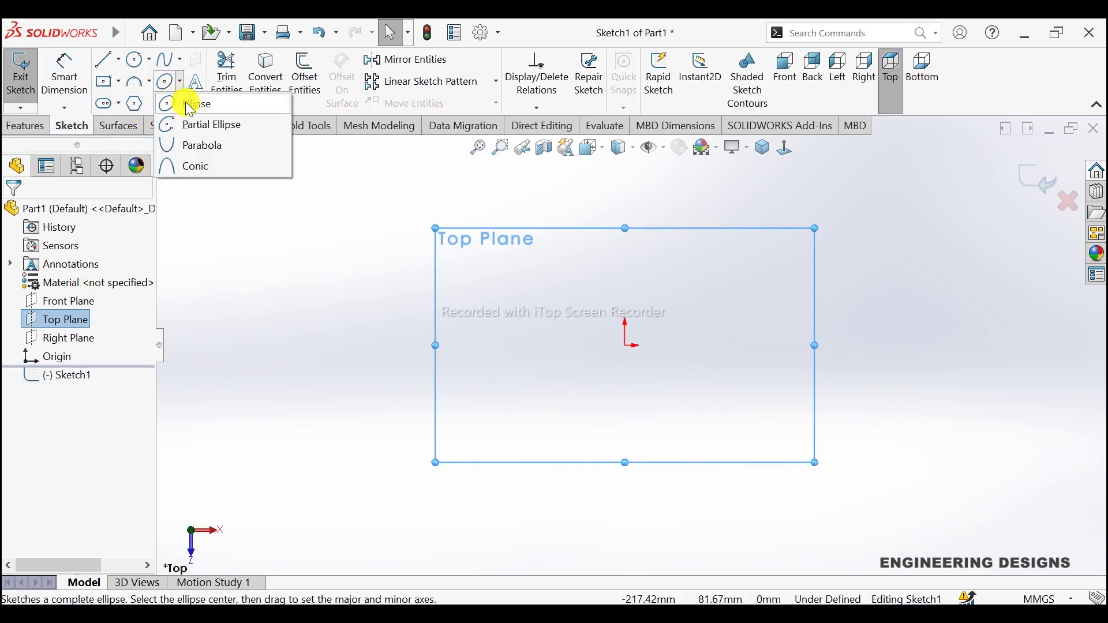
click(185, 104)
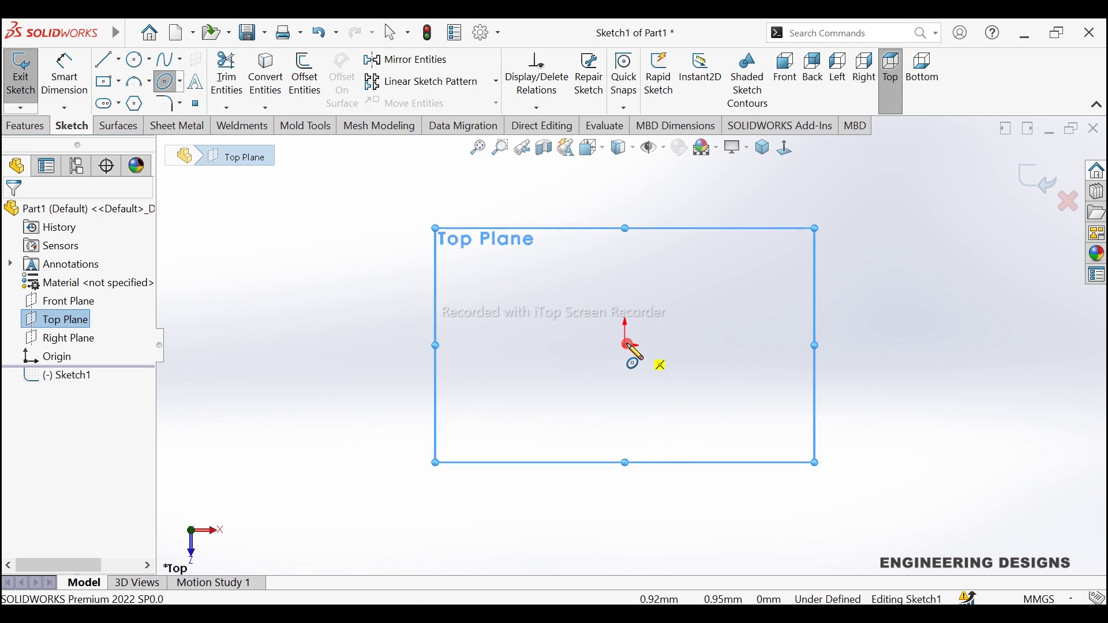
click(626, 345)
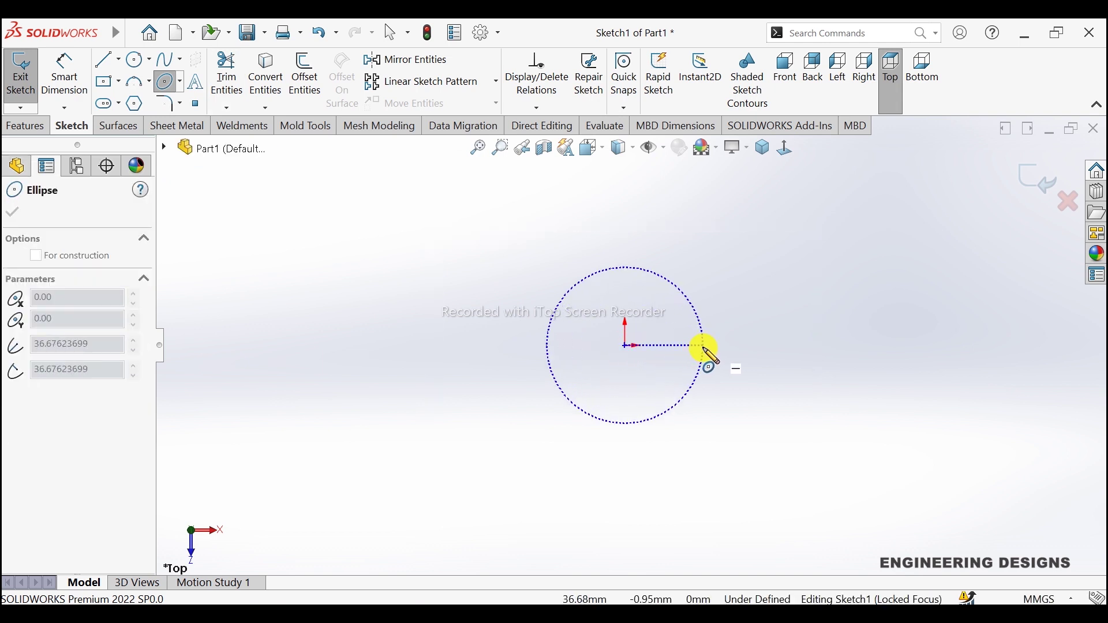
click(723, 346)
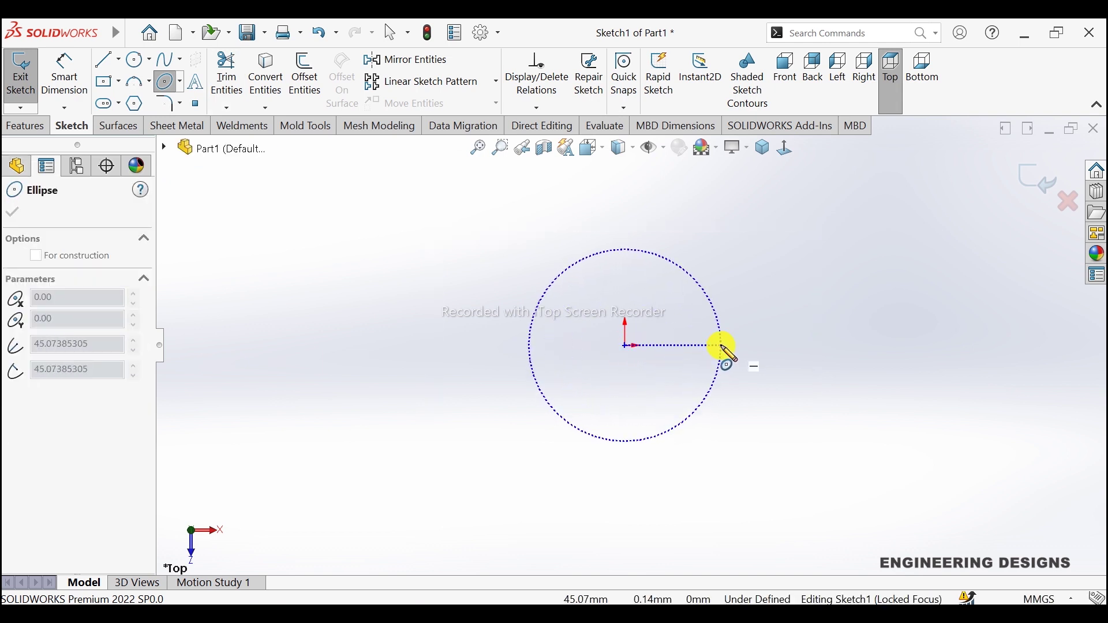
click(690, 316)
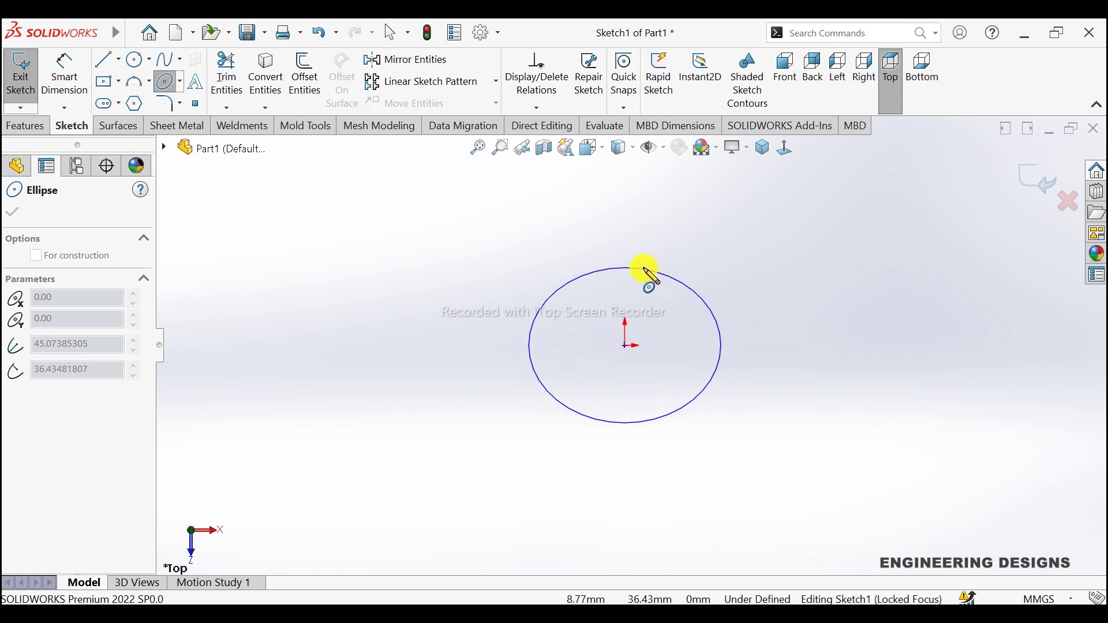
click(644, 268)
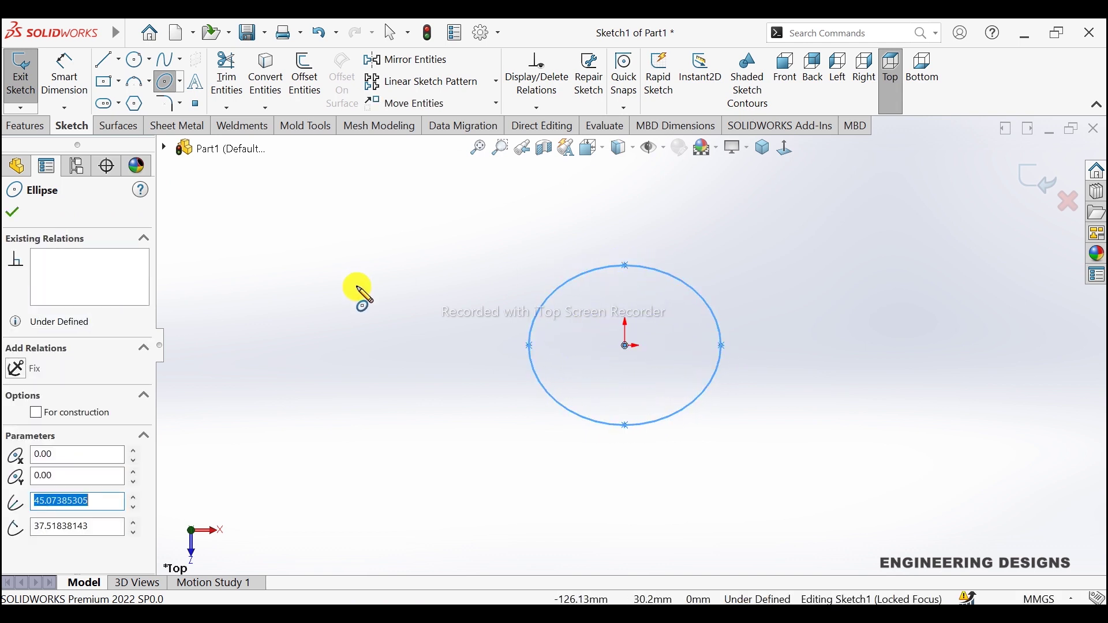
click(12, 213)
click(65, 75)
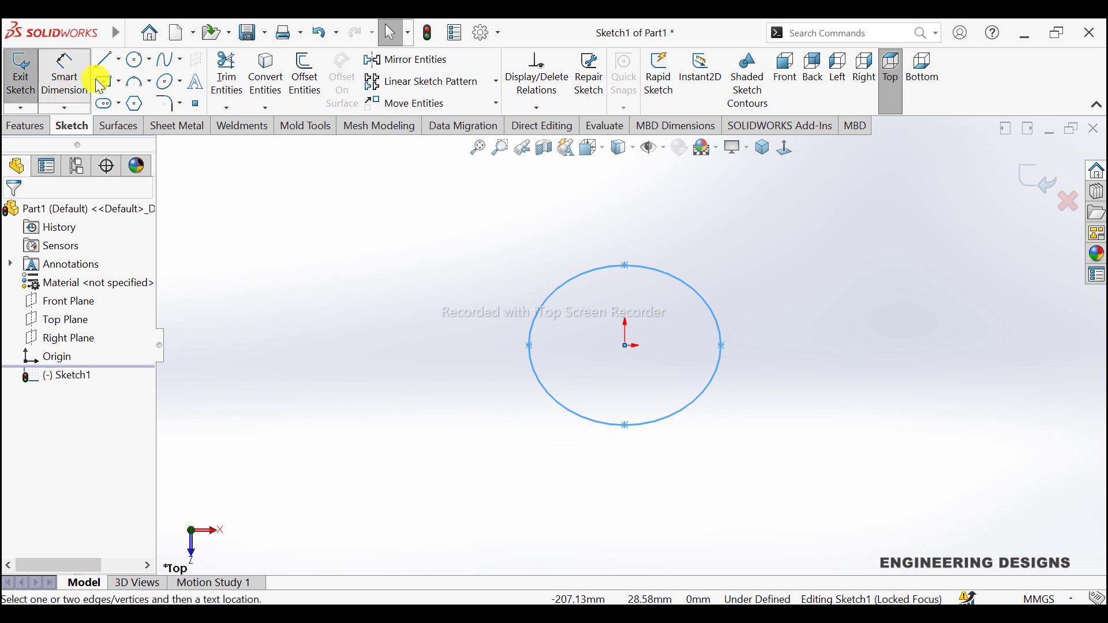
scroll(645, 359, down, 1)
scroll(657, 336, down, 1)
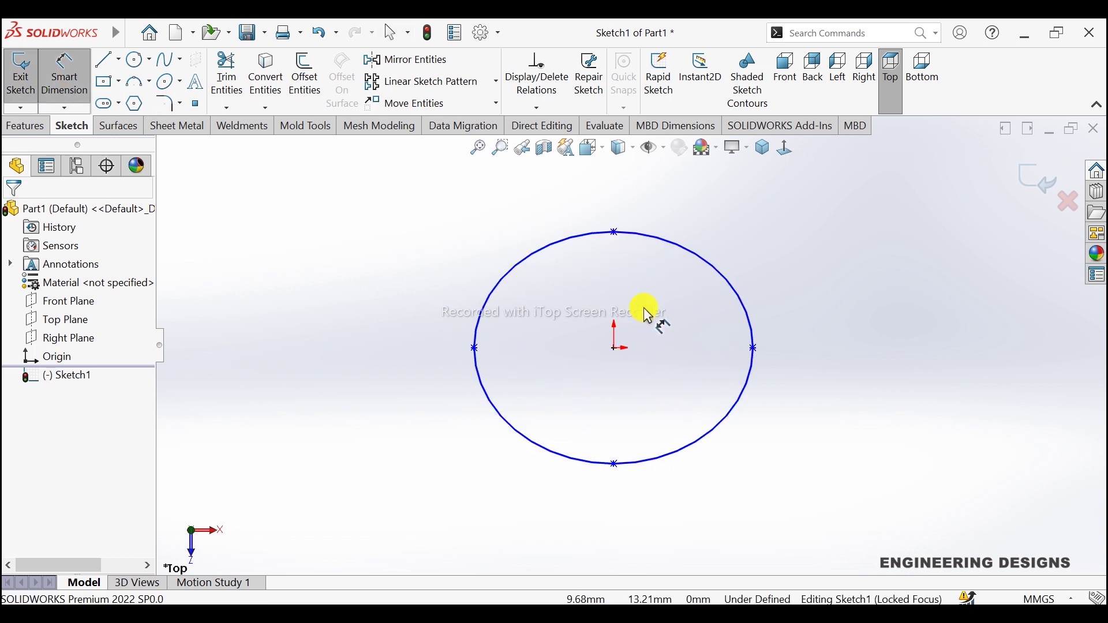
scroll(656, 319, down, 1)
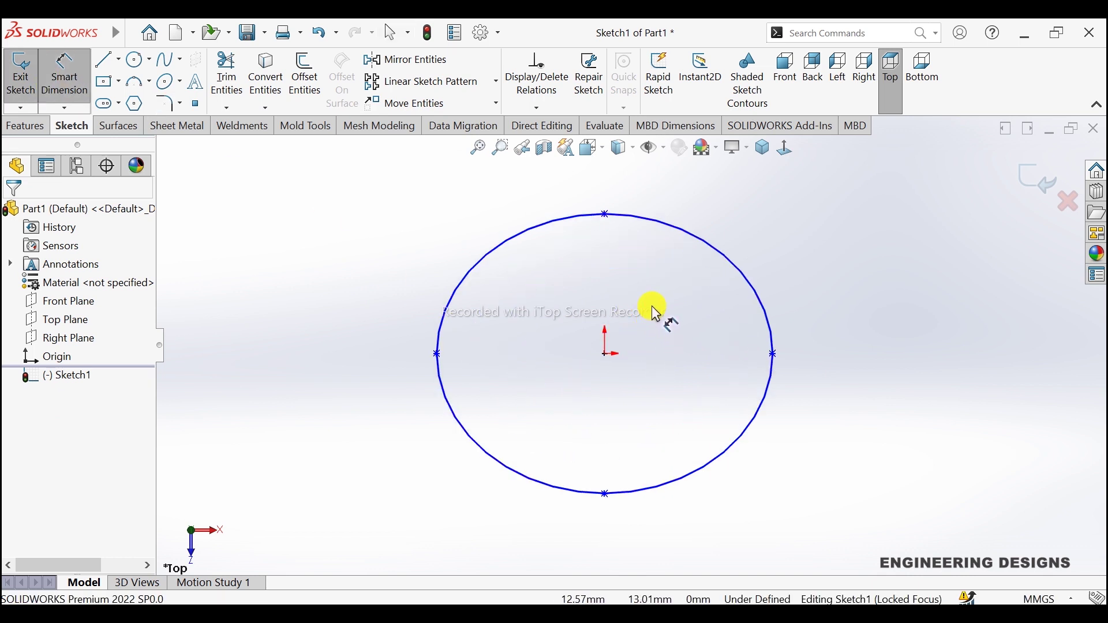
Dimension the ellipse 231 wide and 197.68 tall with Smart Dimension
click(437, 354)
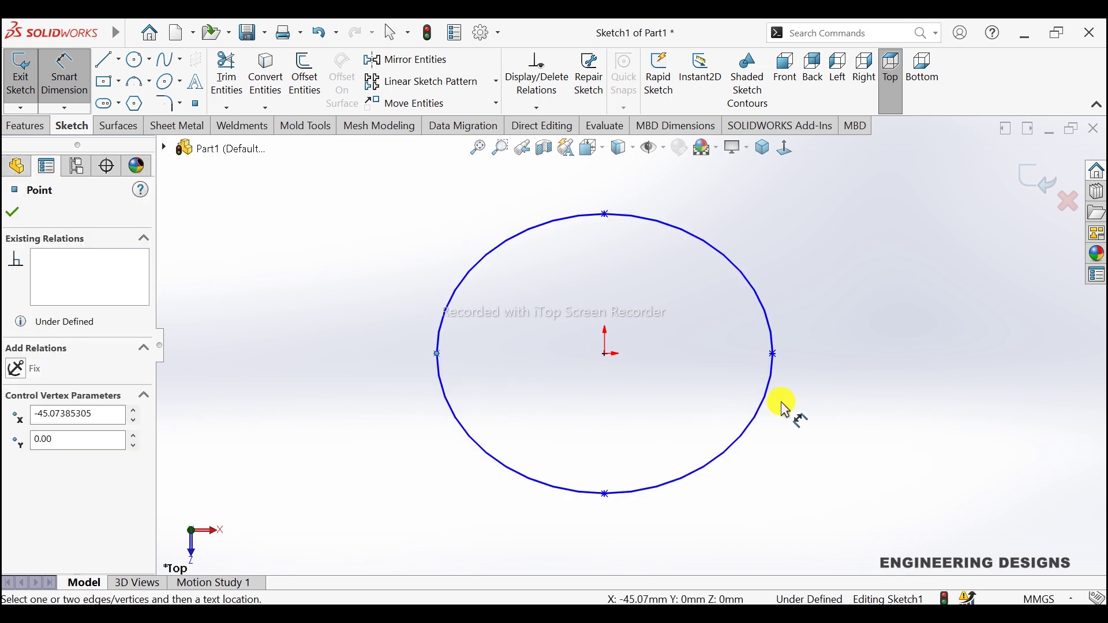
click(773, 354)
click(594, 535)
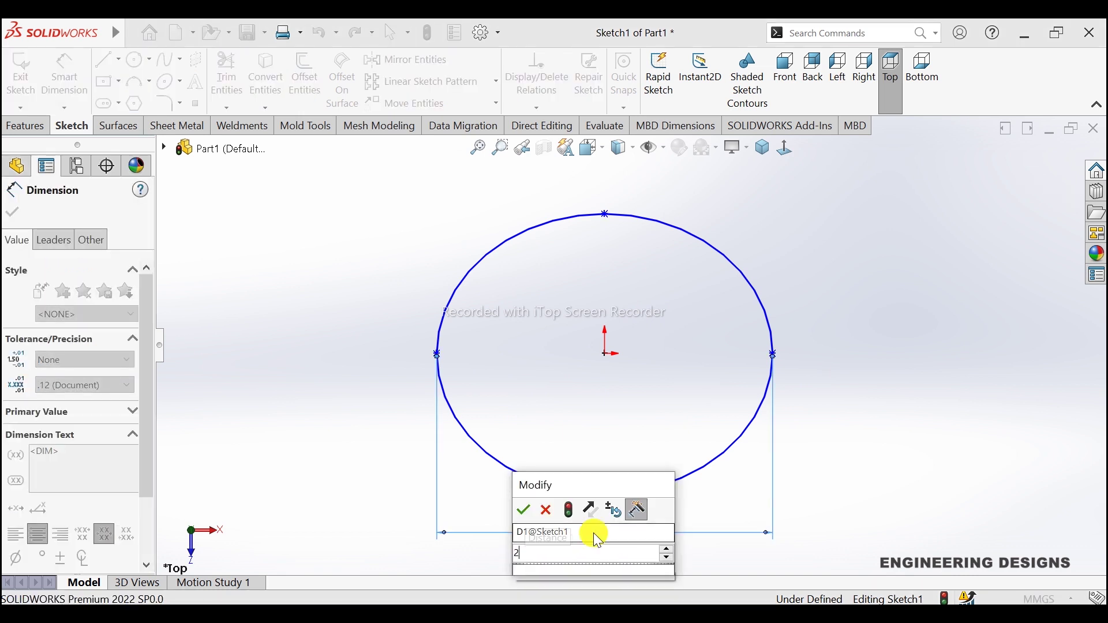
text(231)
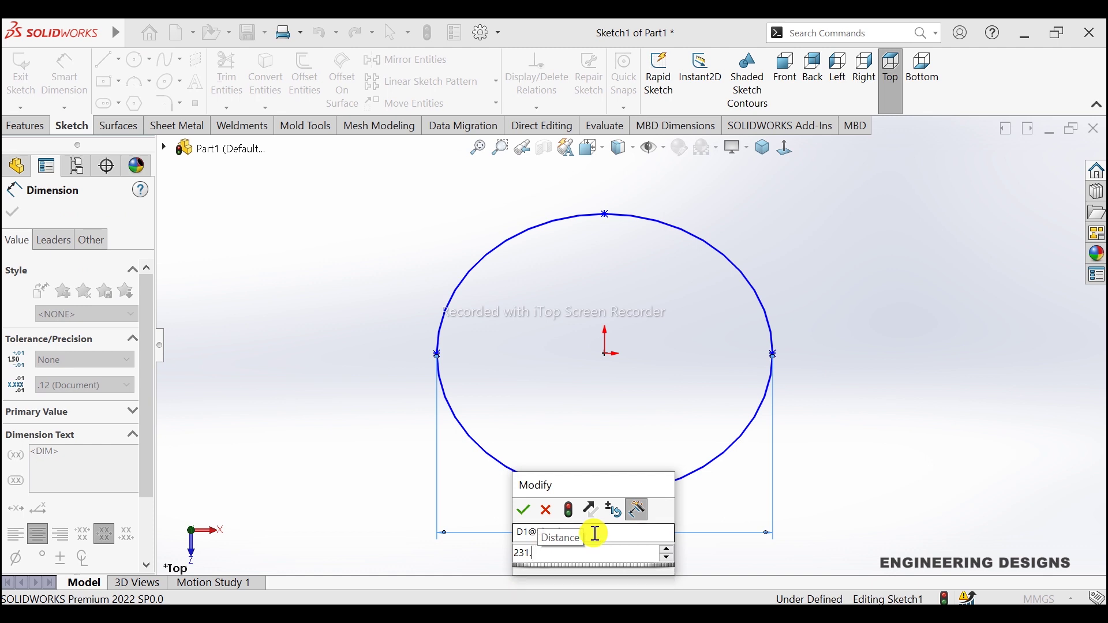
key(Return)
click(597, 539)
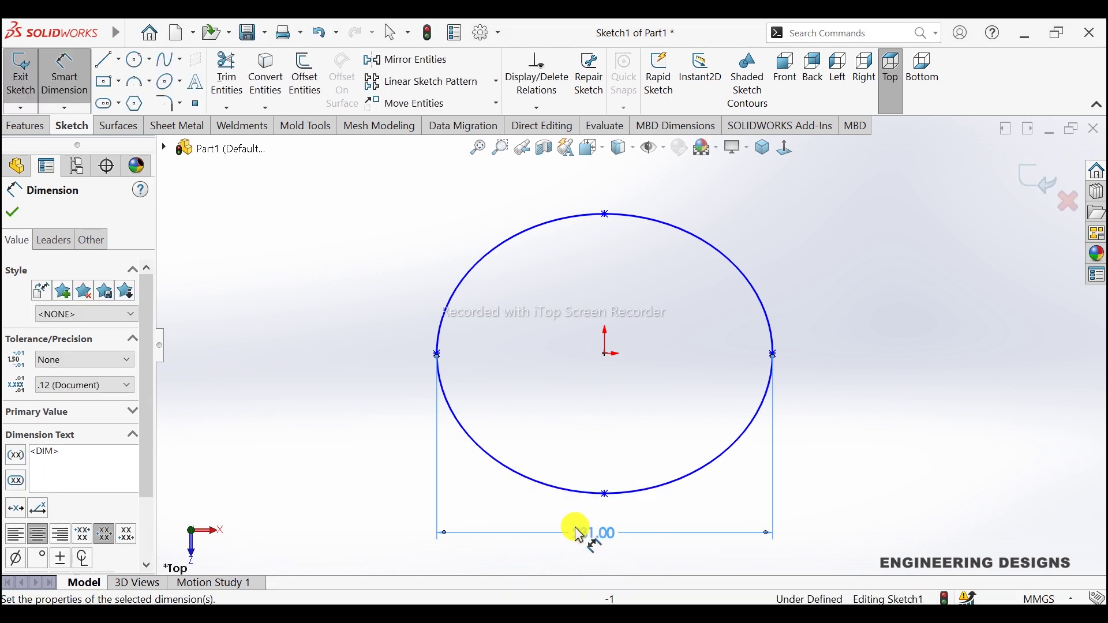
click(606, 497)
click(606, 216)
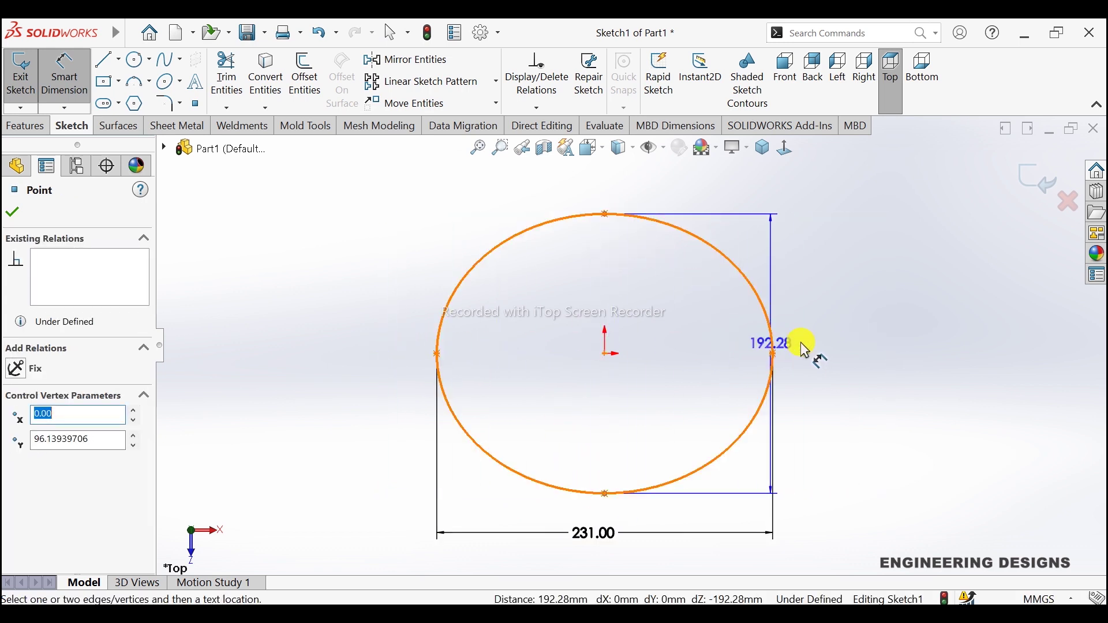
click(831, 346)
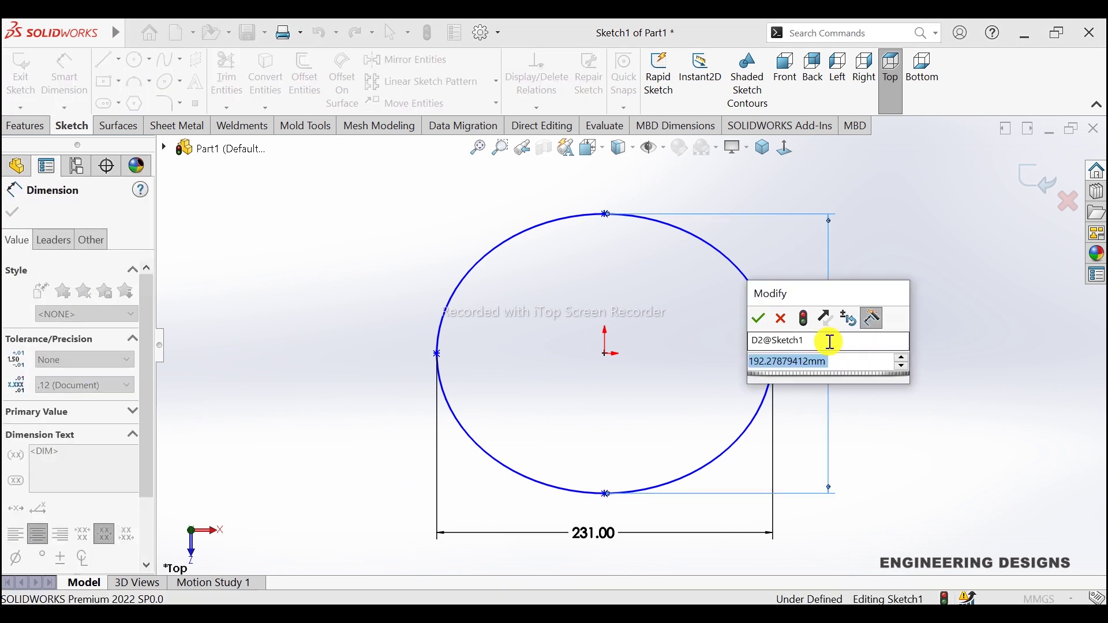
text(1)
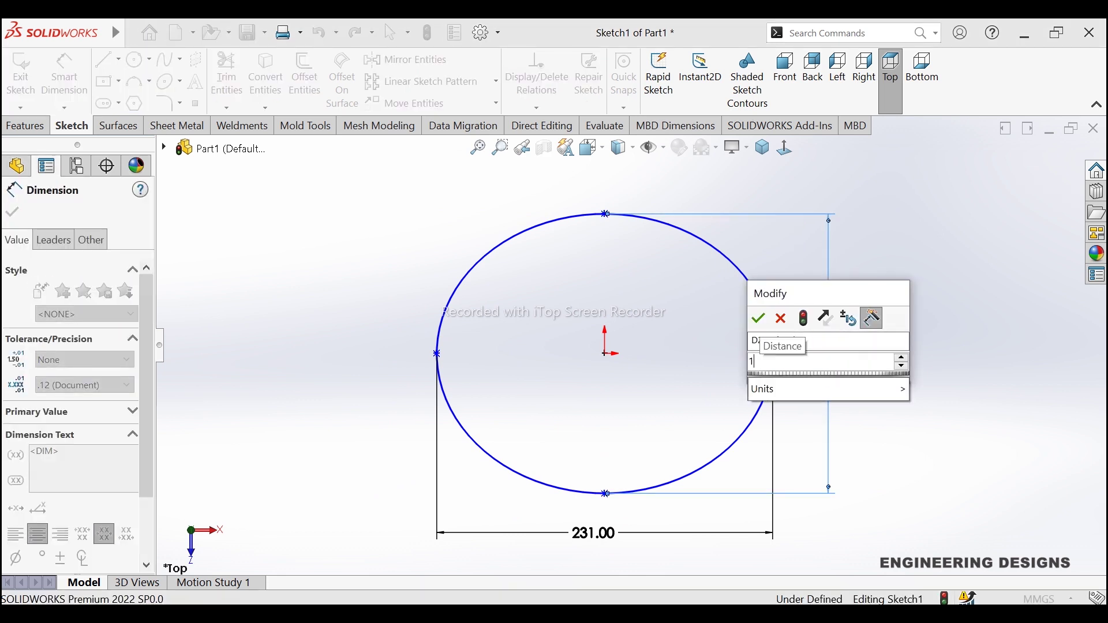
text(97.)
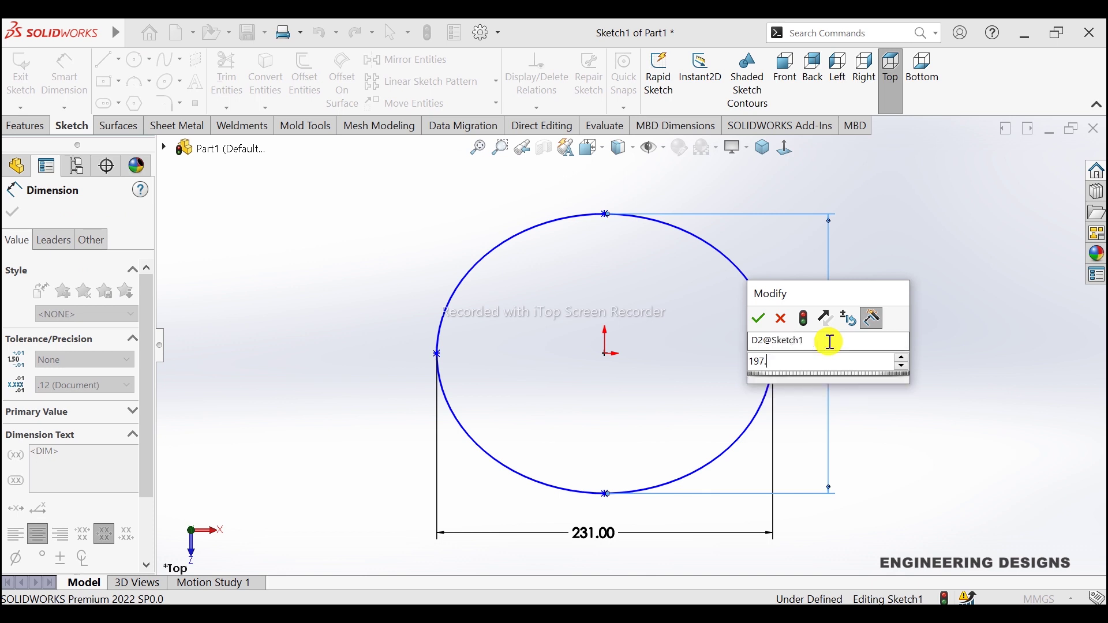
text(68)
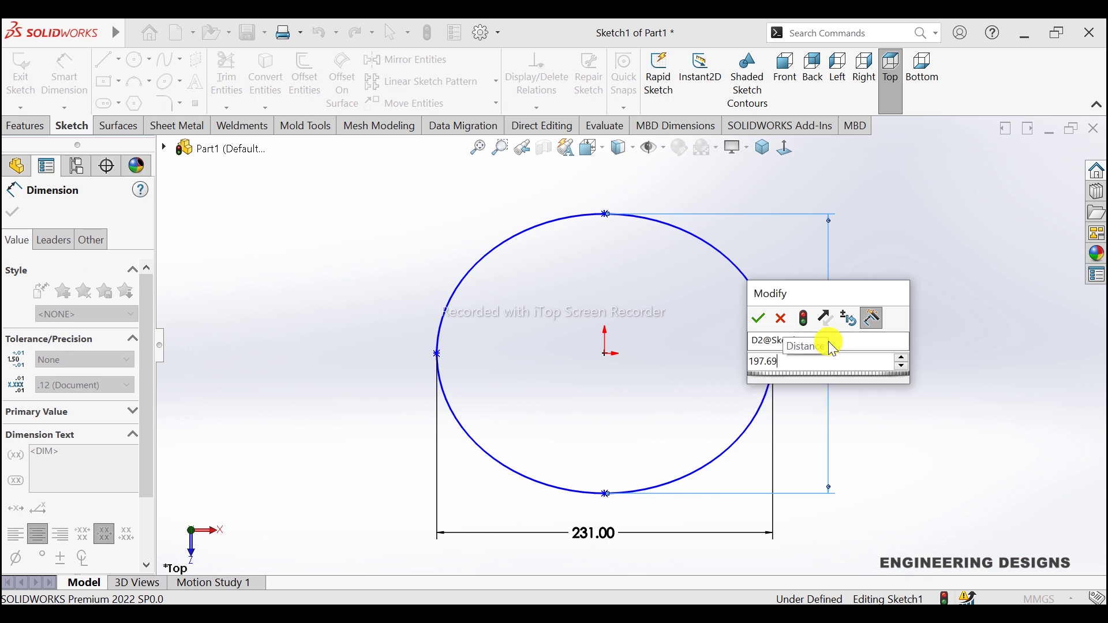
key(Return)
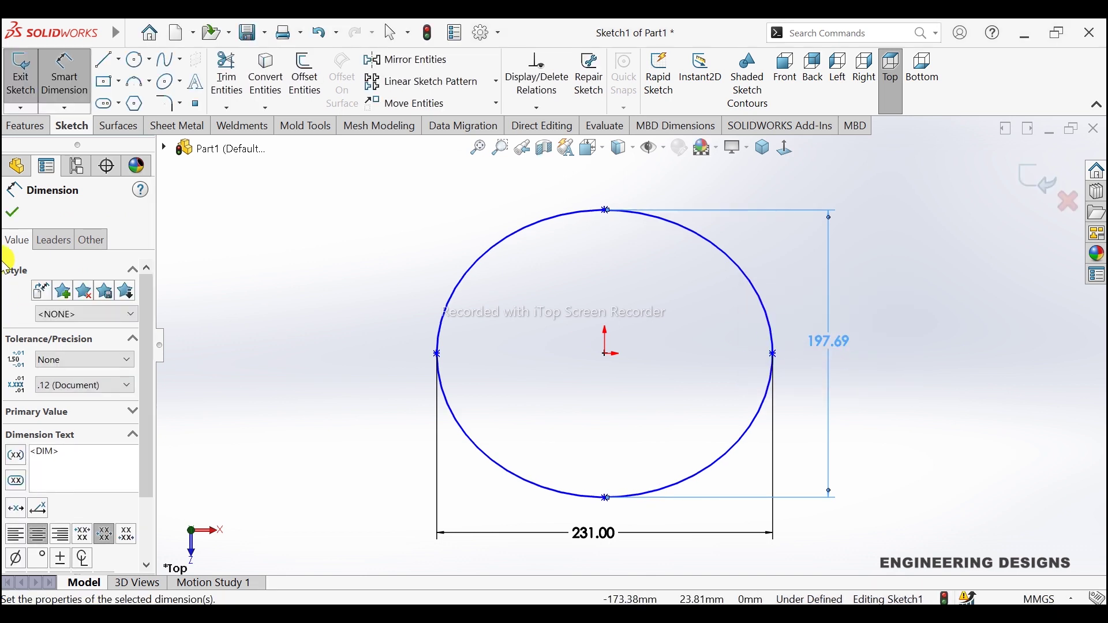
click(12, 217)
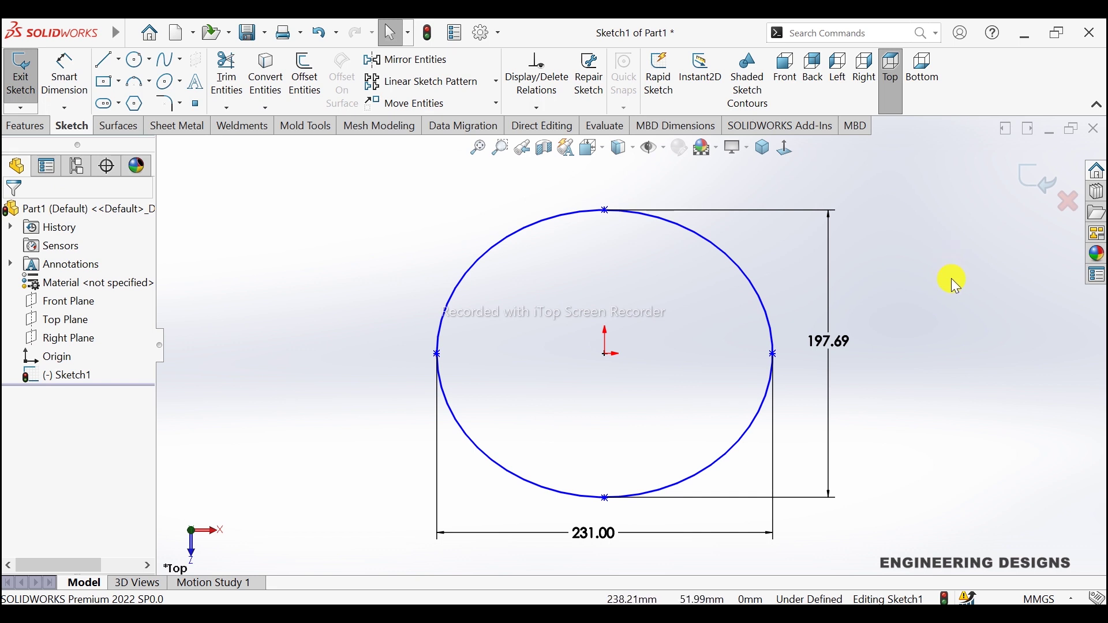
Exit Sketch1 and switch to an isometric view
click(1033, 183)
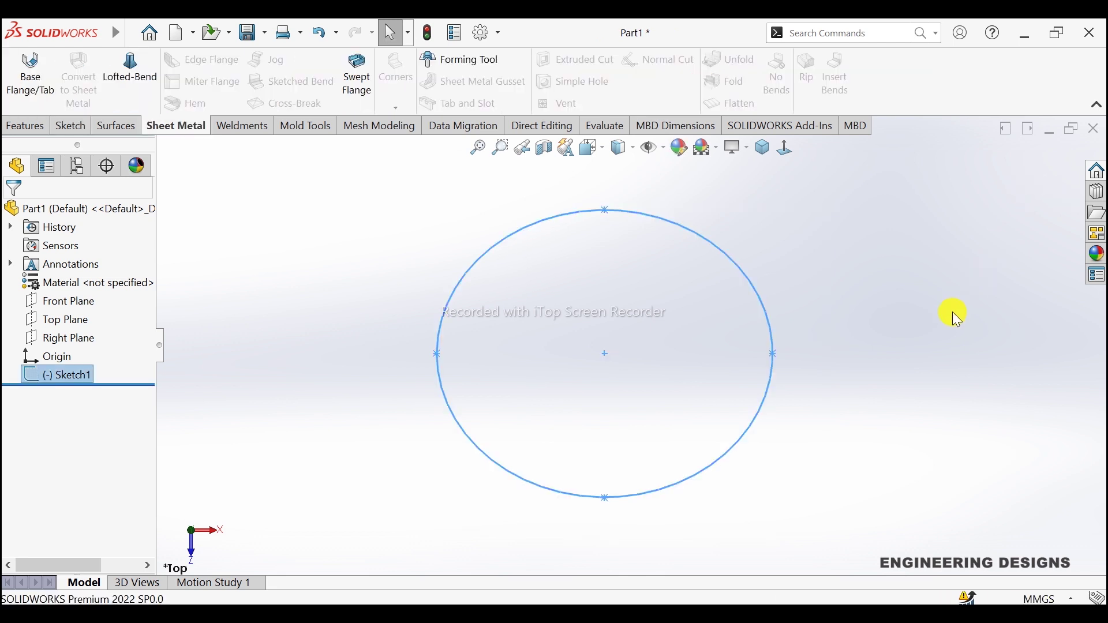
key(ctrl+7)
scroll(675, 305, down, 2)
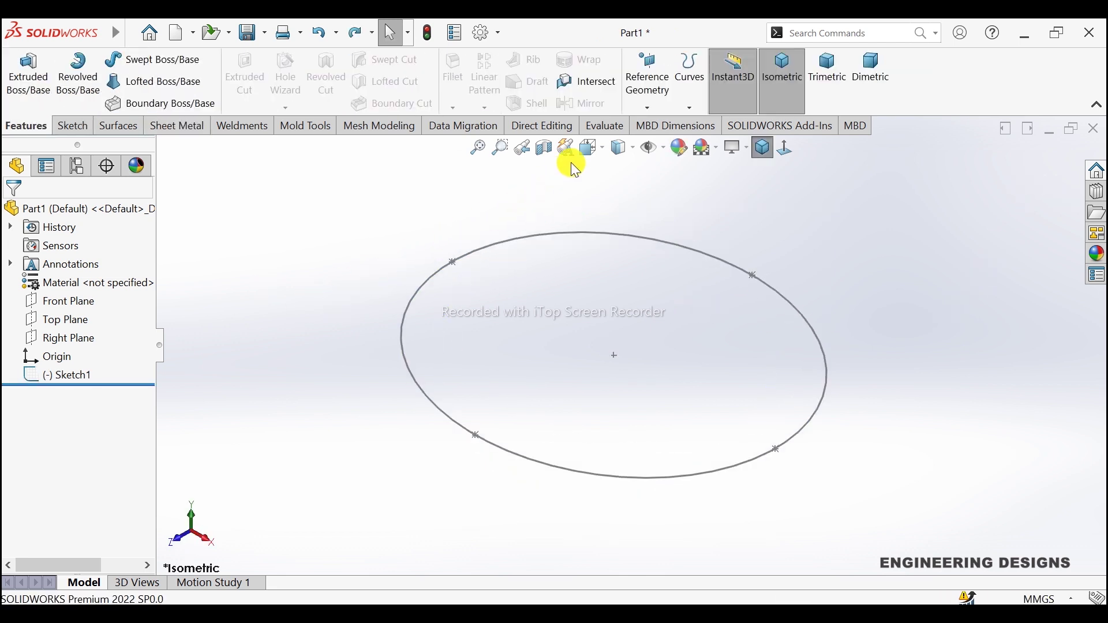
Create Plane2 offset 50 mm above the Top Plane and begin a sketch on it
click(639, 99)
click(644, 124)
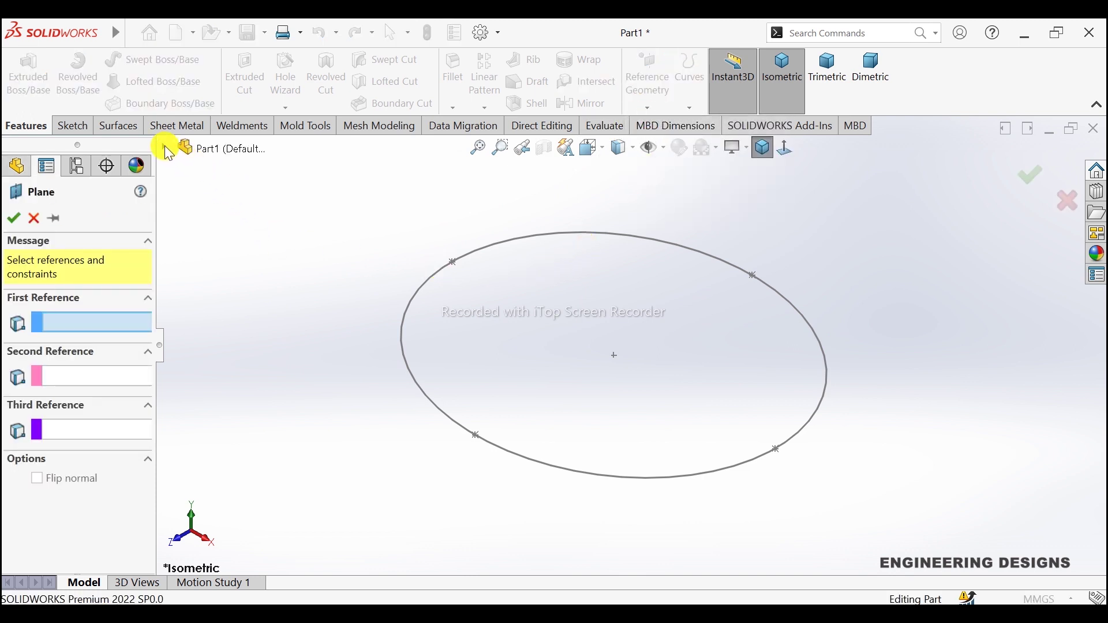
click(165, 148)
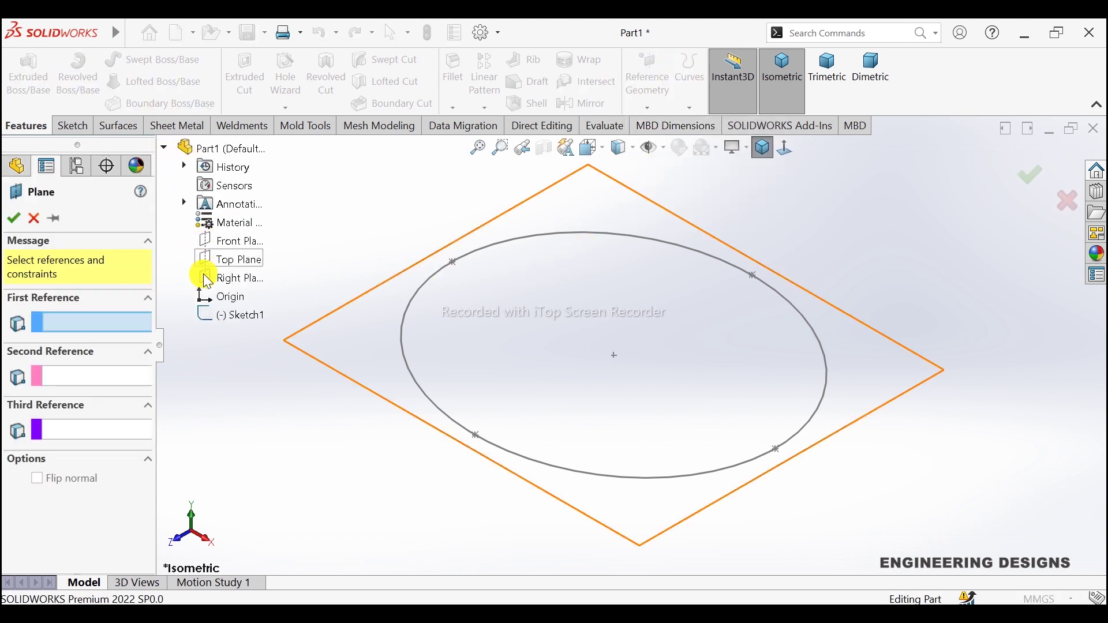
click(233, 266)
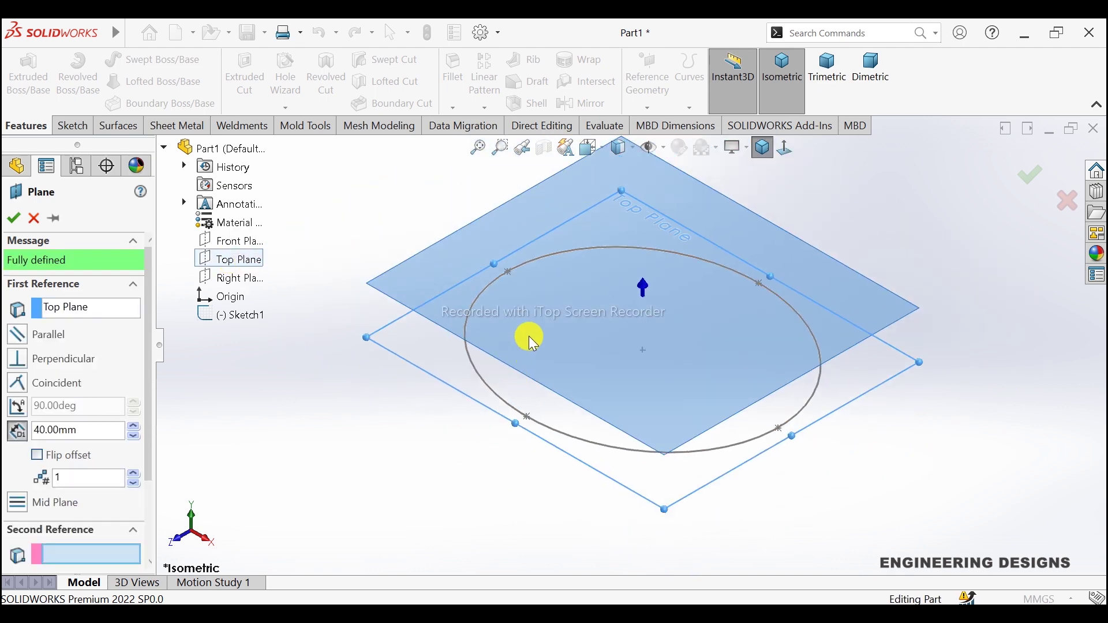
mouse_move(530, 340)
middle_down()
mouse_move(539, 264)
mouse_move(544, 284)
mouse_move(565, 295)
middle_up()
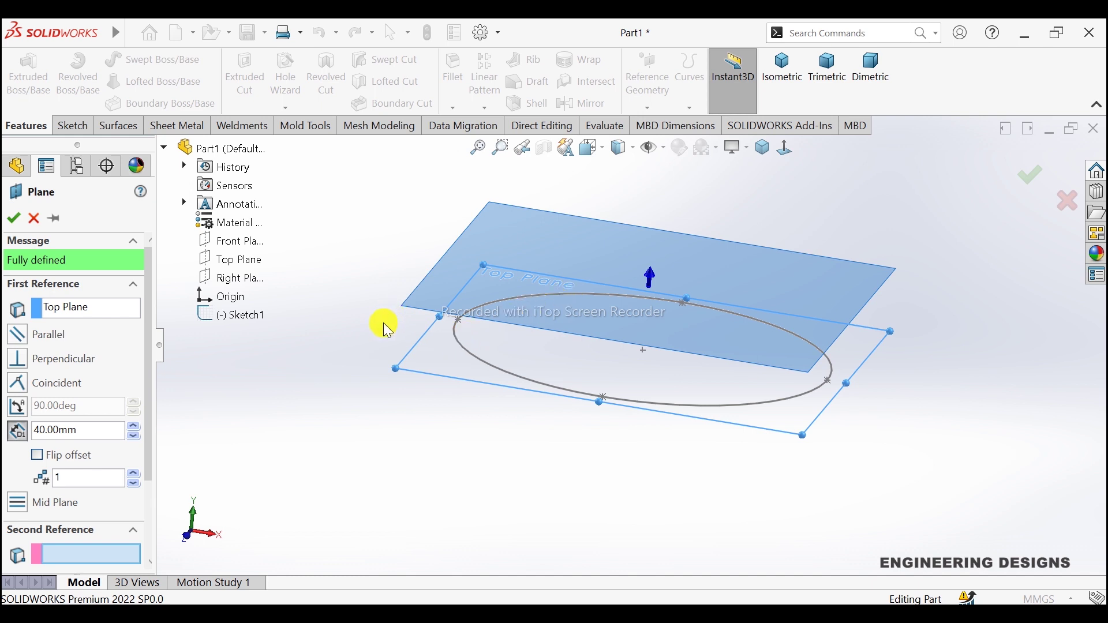
click(106, 433)
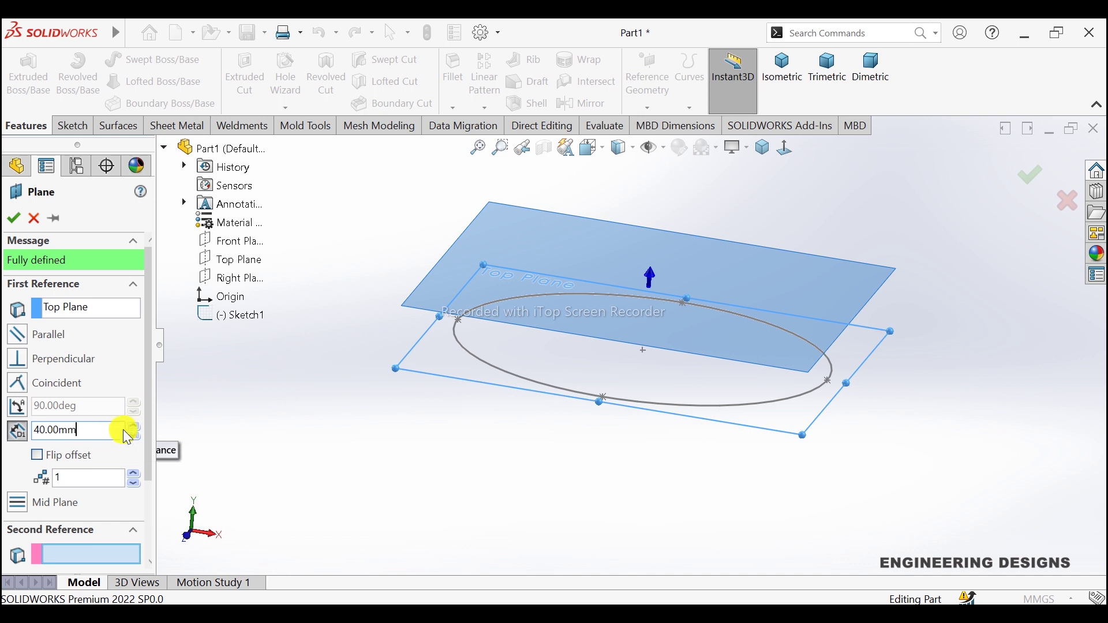
click(132, 428)
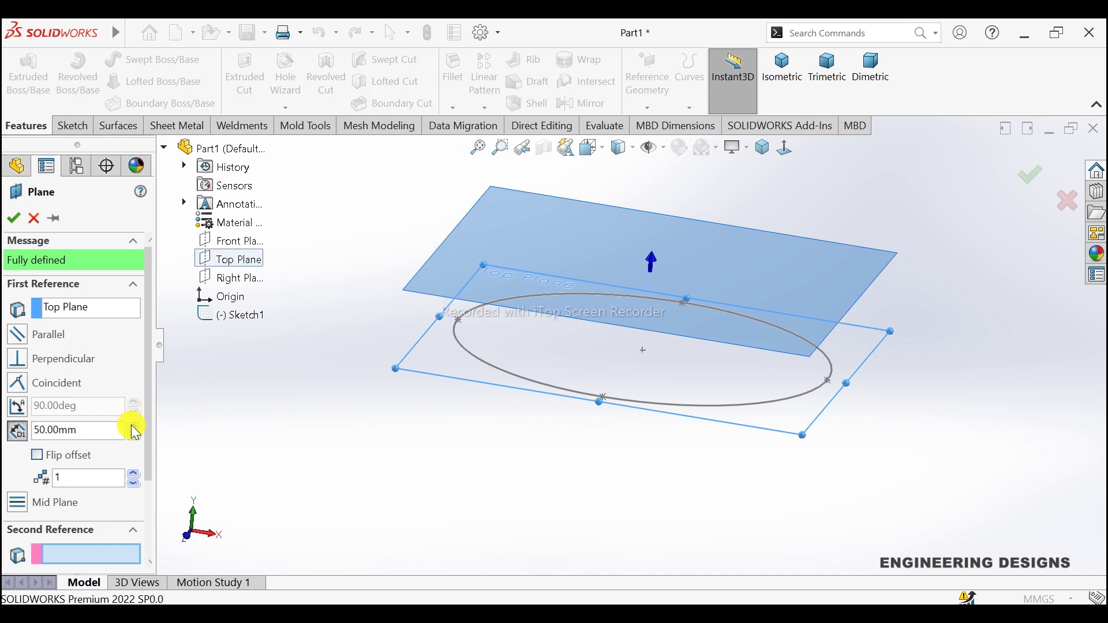
click(13, 222)
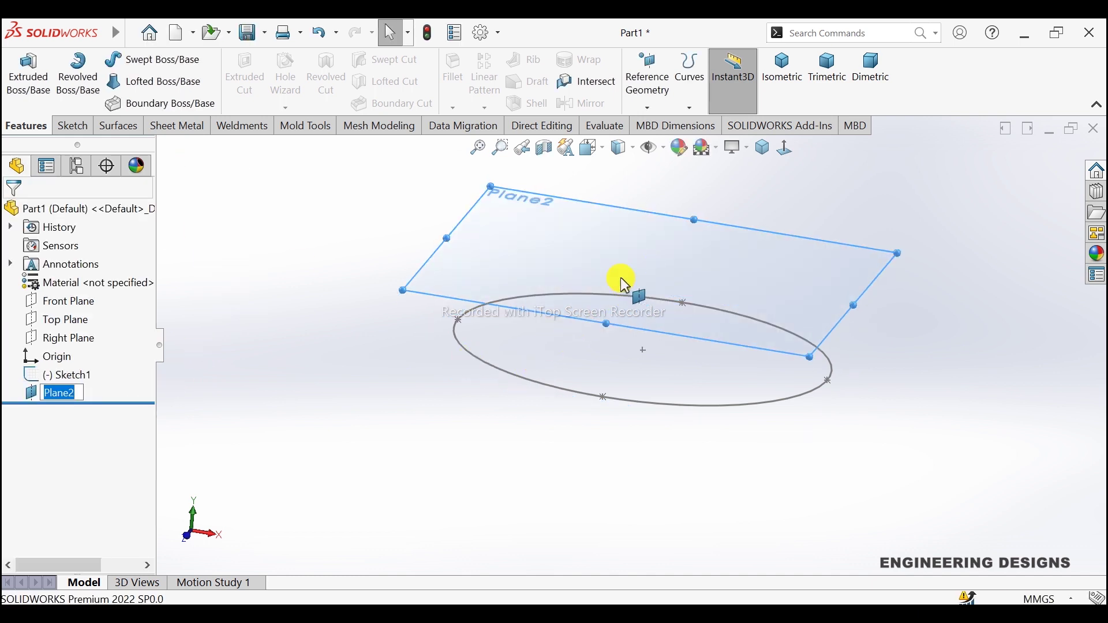
click(359, 330)
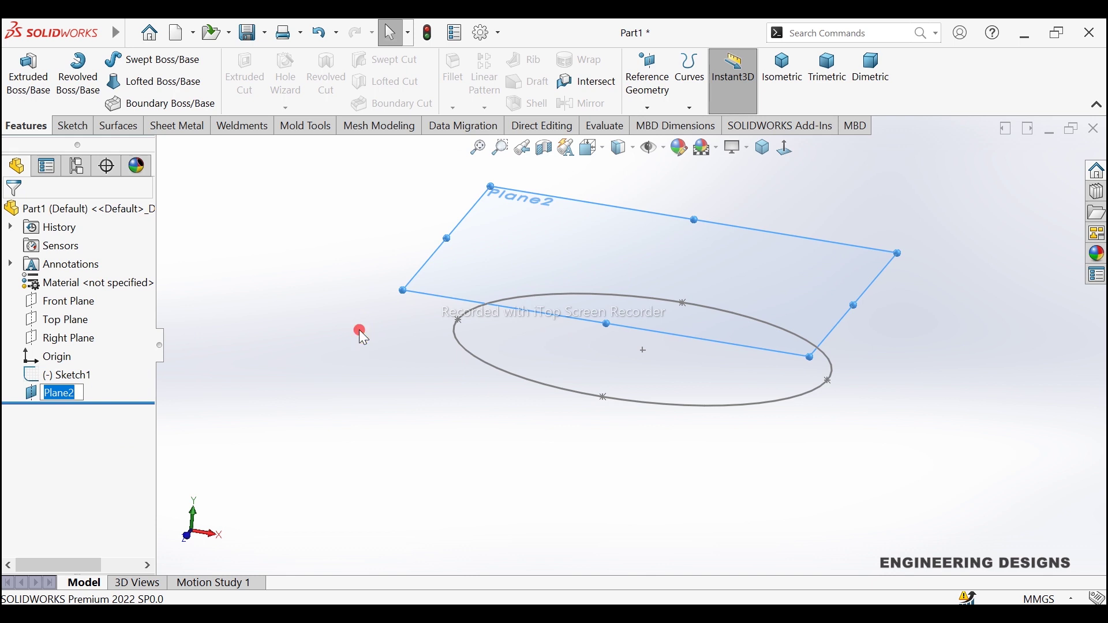
click(60, 394)
Offset the Sketch1 ellipse 6.35 mm inward on Plane2 and reposition the 6.35 dimension
click(71, 376)
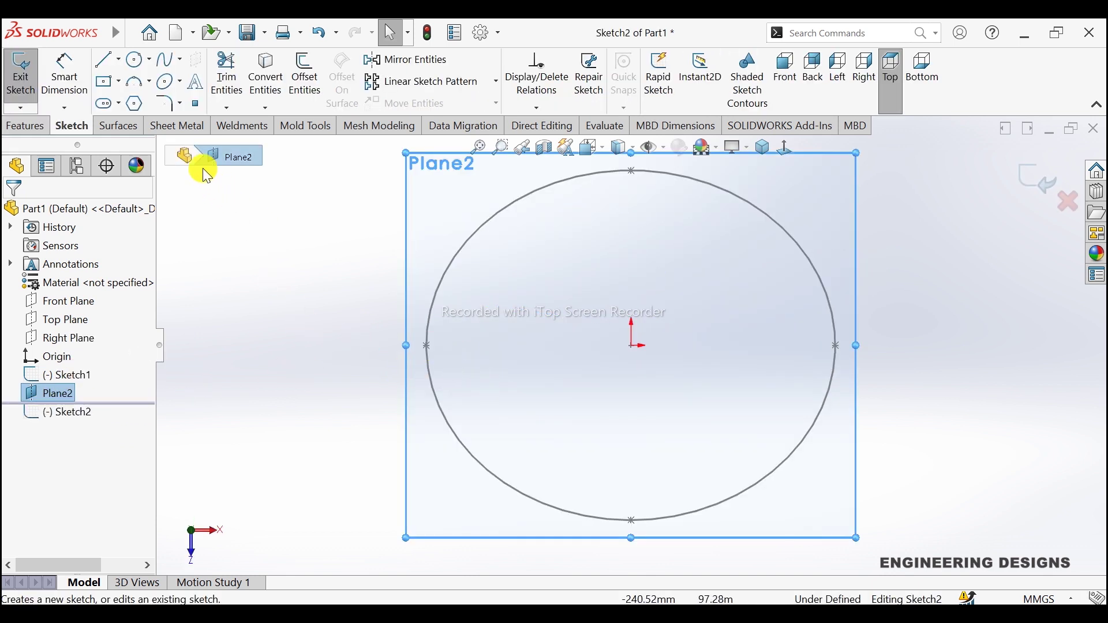
click(300, 75)
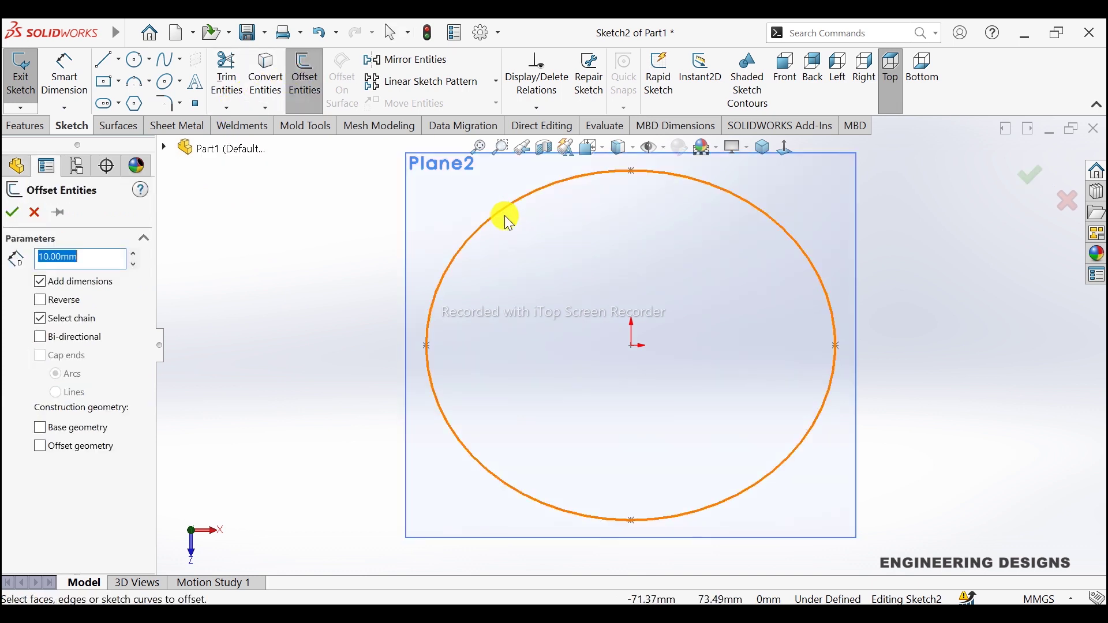
click(508, 215)
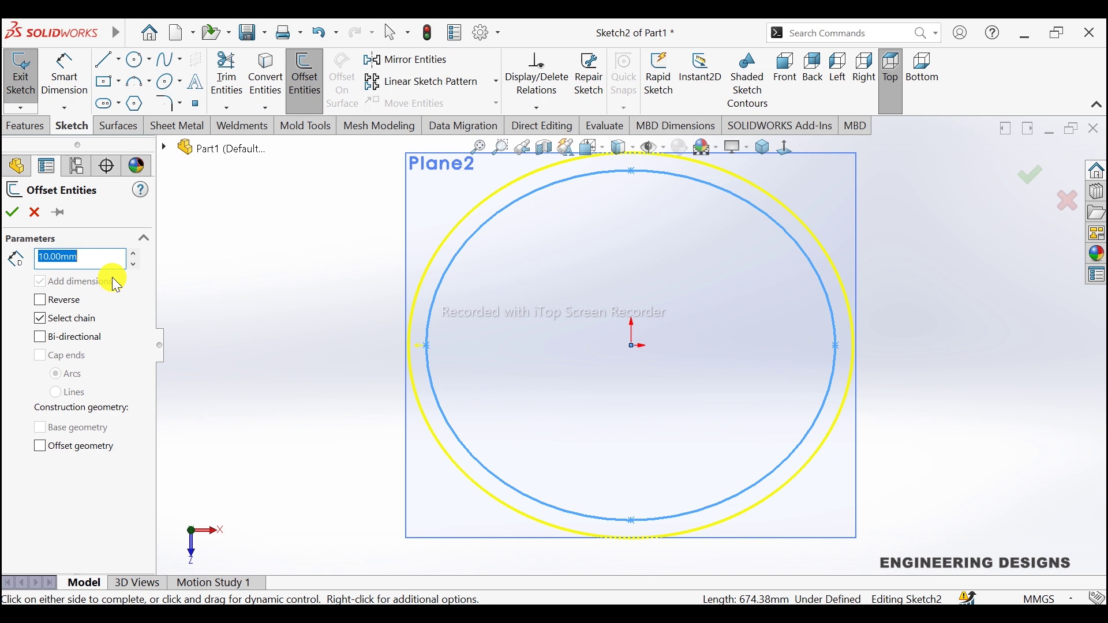
text(6.35)
key(Return)
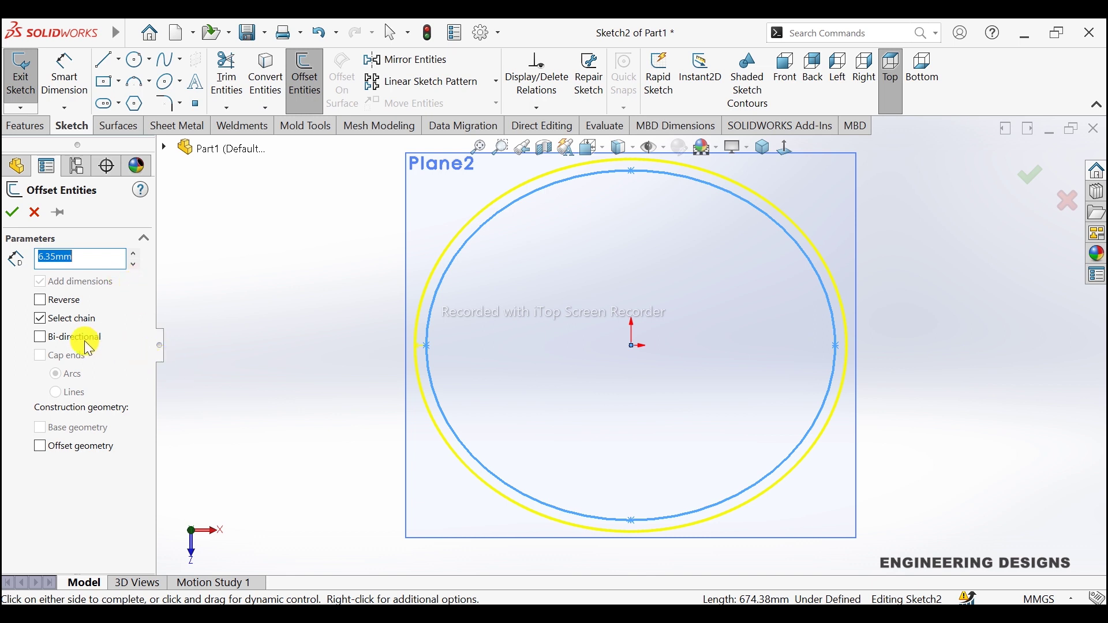
click(61, 301)
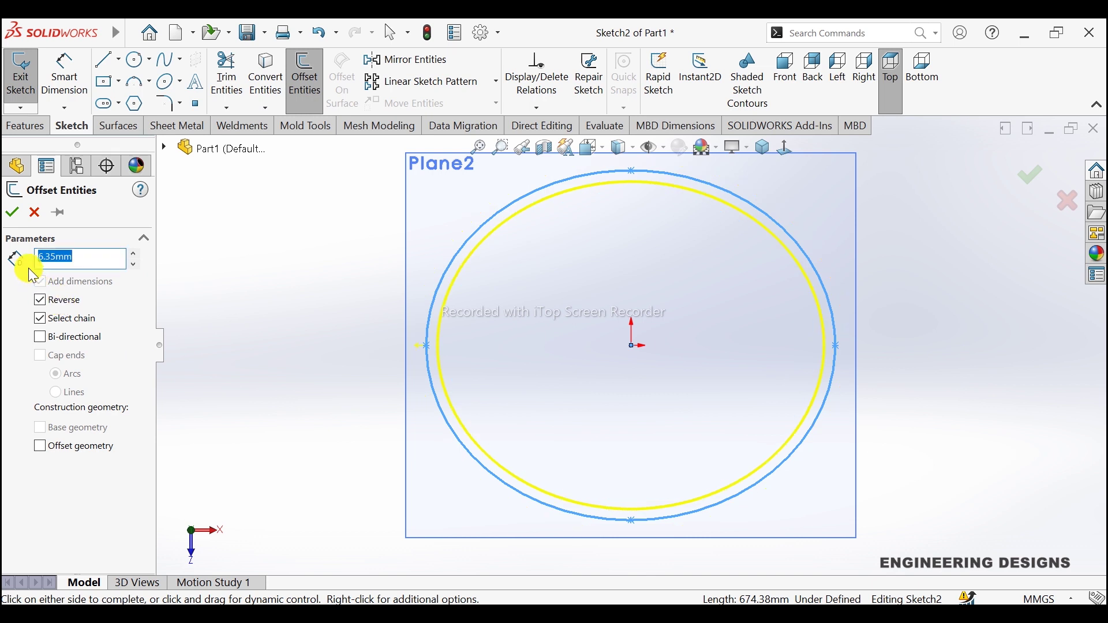
click(15, 214)
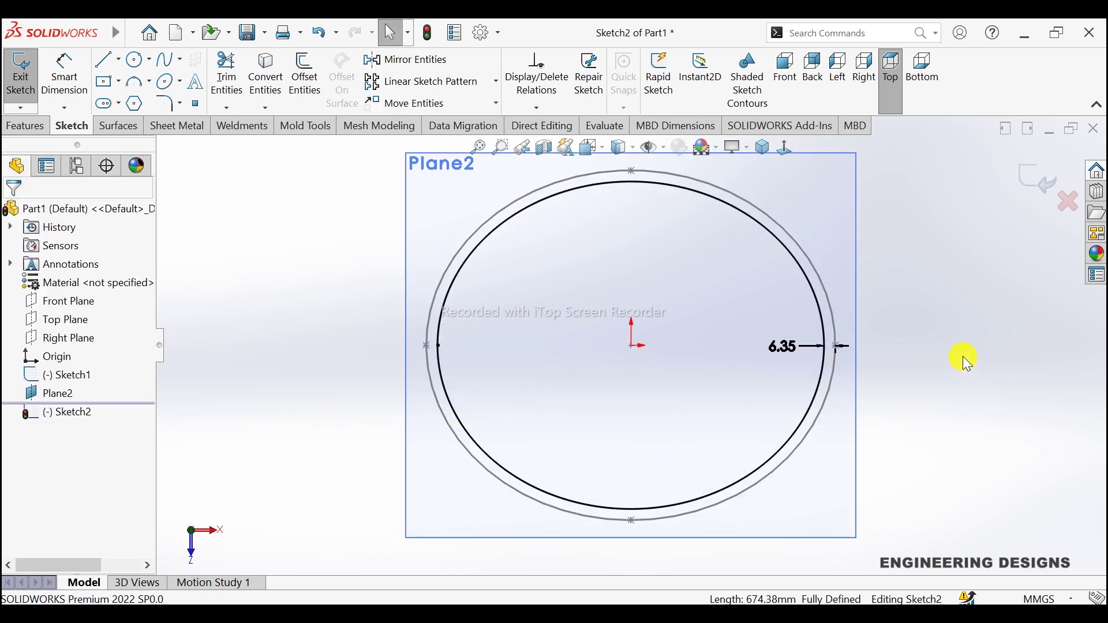
mouse_move(794, 346)
mouse_down()
mouse_move(883, 274)
mouse_move(903, 282)
mouse_up()
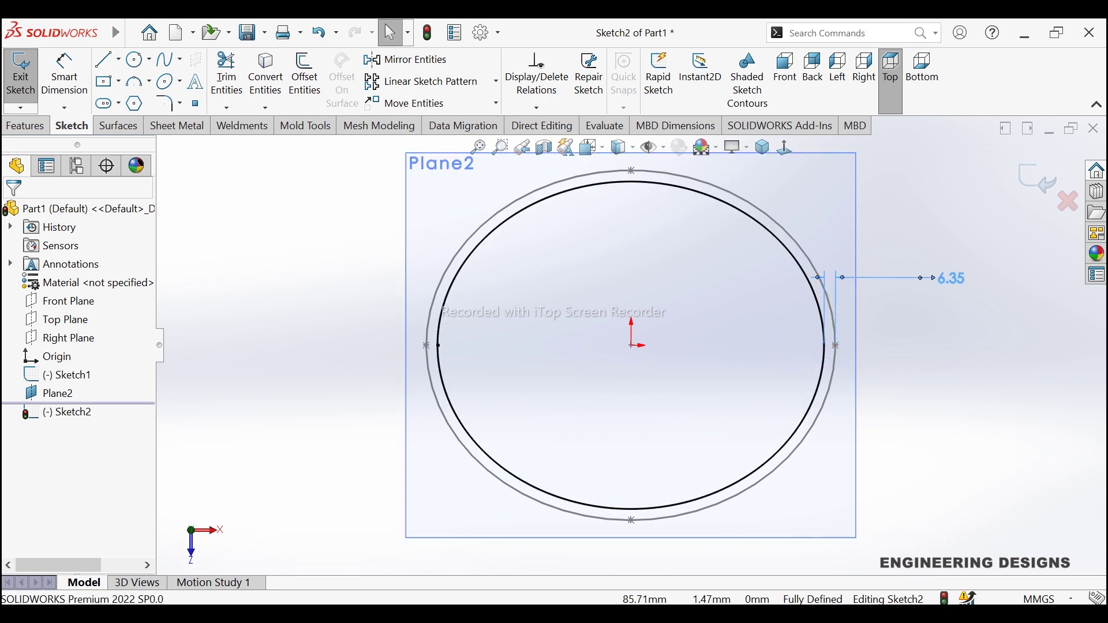
click(803, 297)
Start Smart Dimension, then cancel back to plain selection mode
click(64, 75)
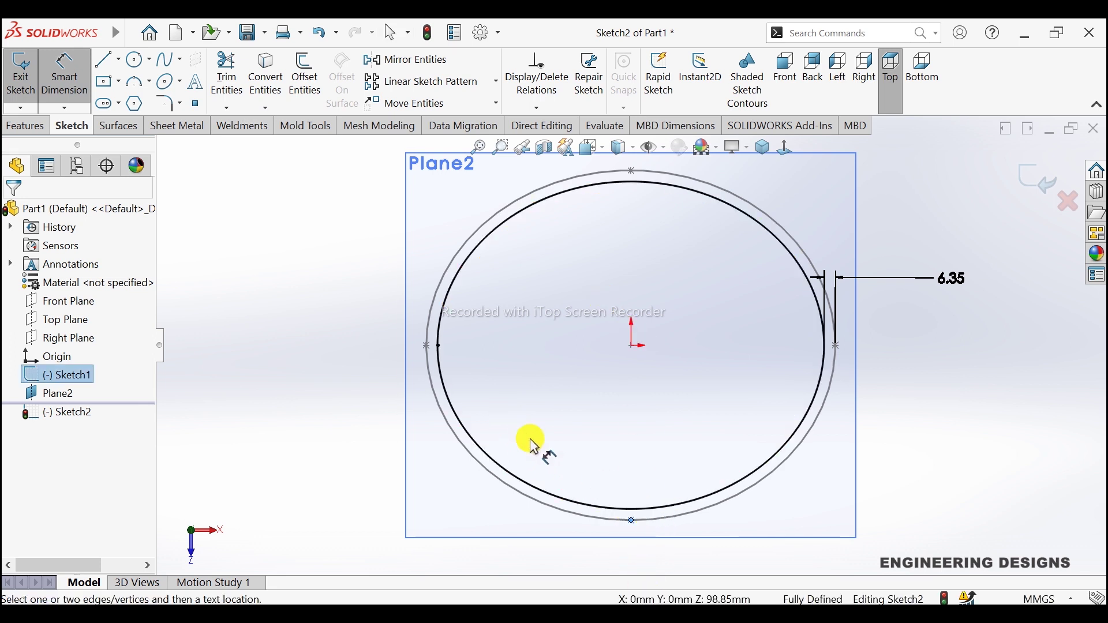
right_click(248, 289)
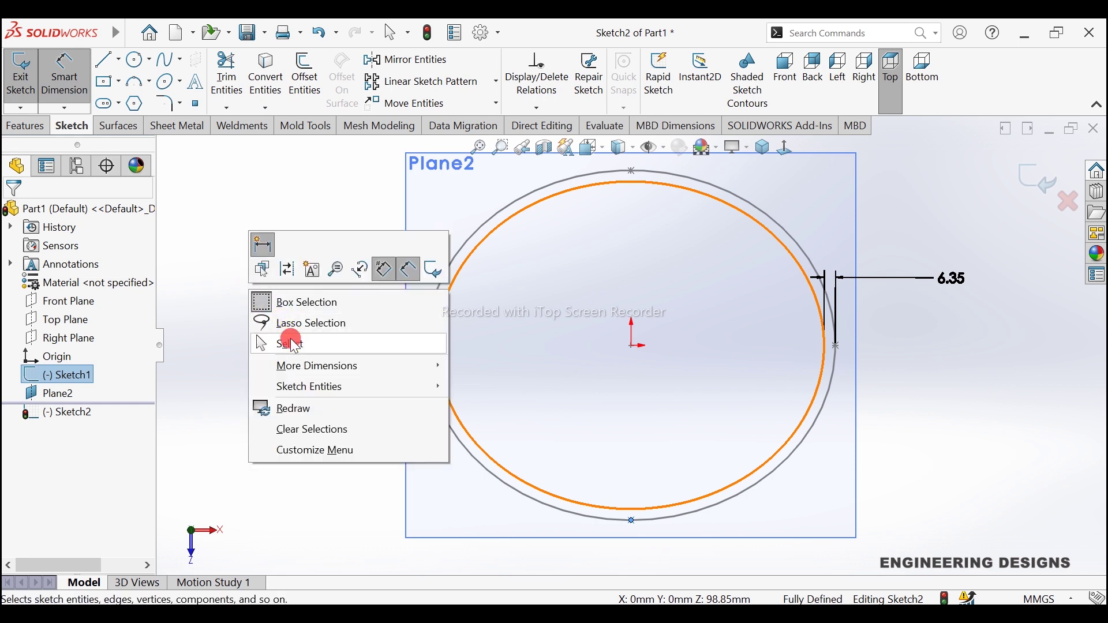
click(283, 344)
scroll(802, 373, up, 2)
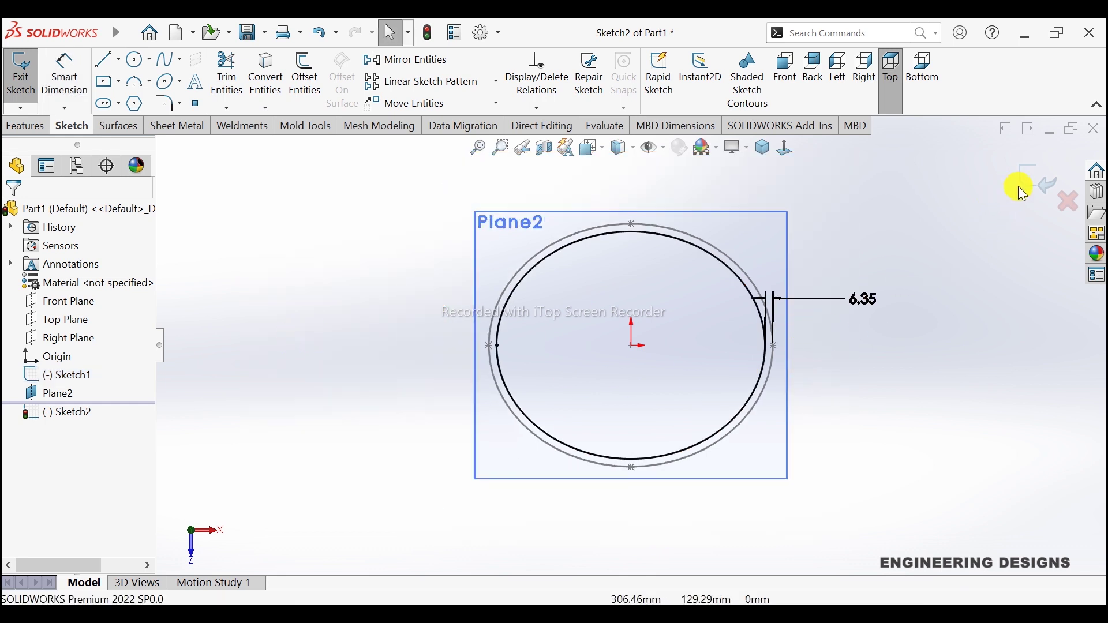
Exit Sketch2, hide Plane2, and orbit to view the two stacked ellipses
click(1035, 180)
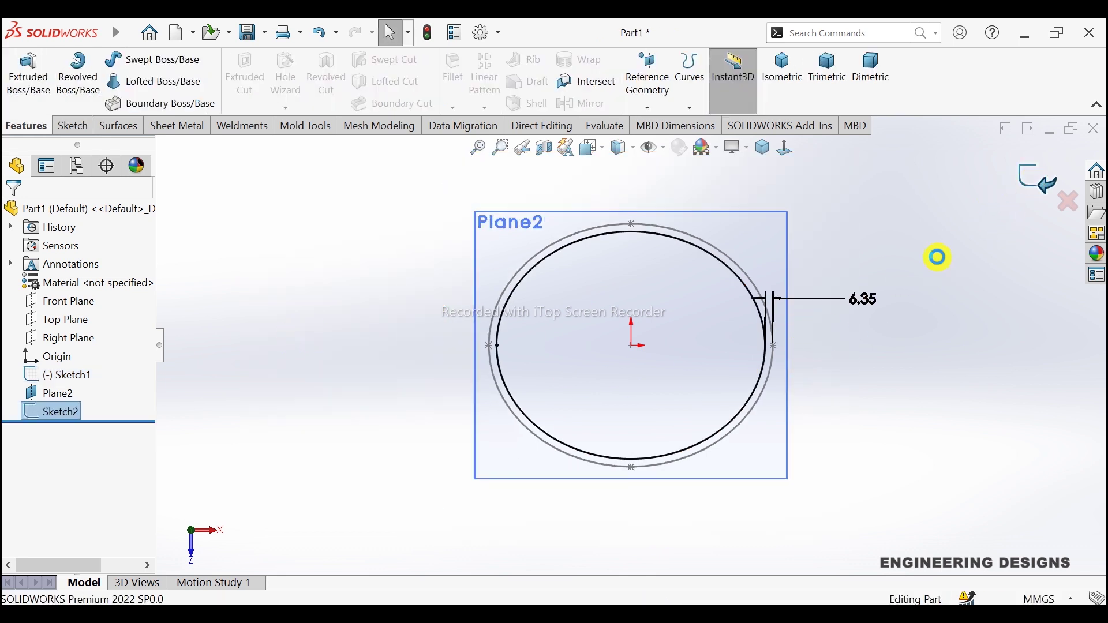
click(758, 259)
click(823, 227)
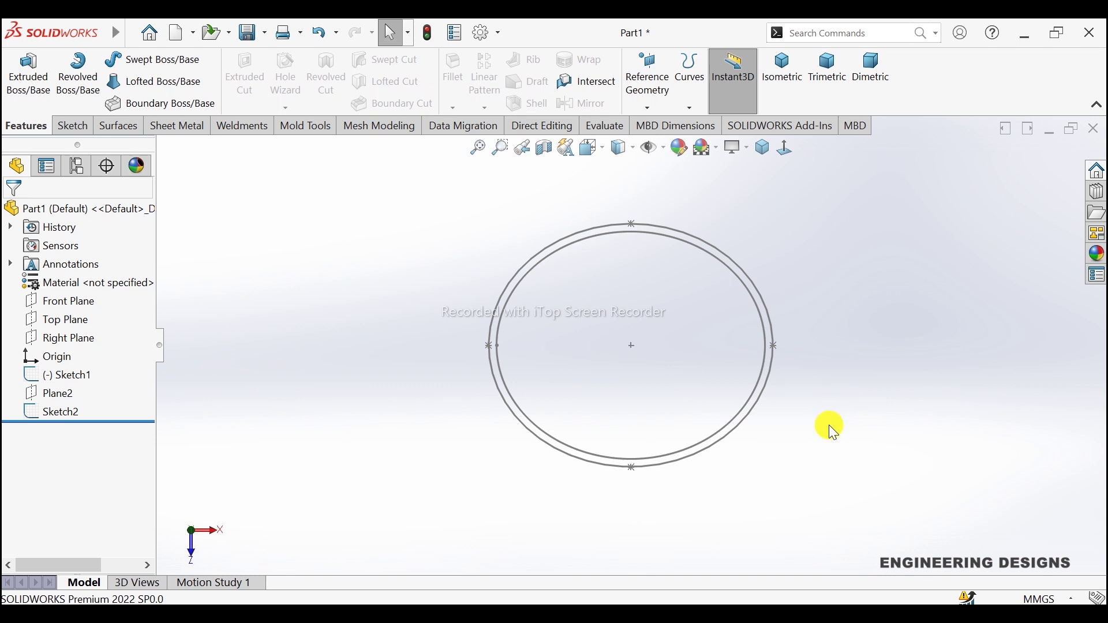
mouse_move(829, 426)
middle_down()
mouse_move(837, 265)
mouse_move(852, 216)
middle_up()
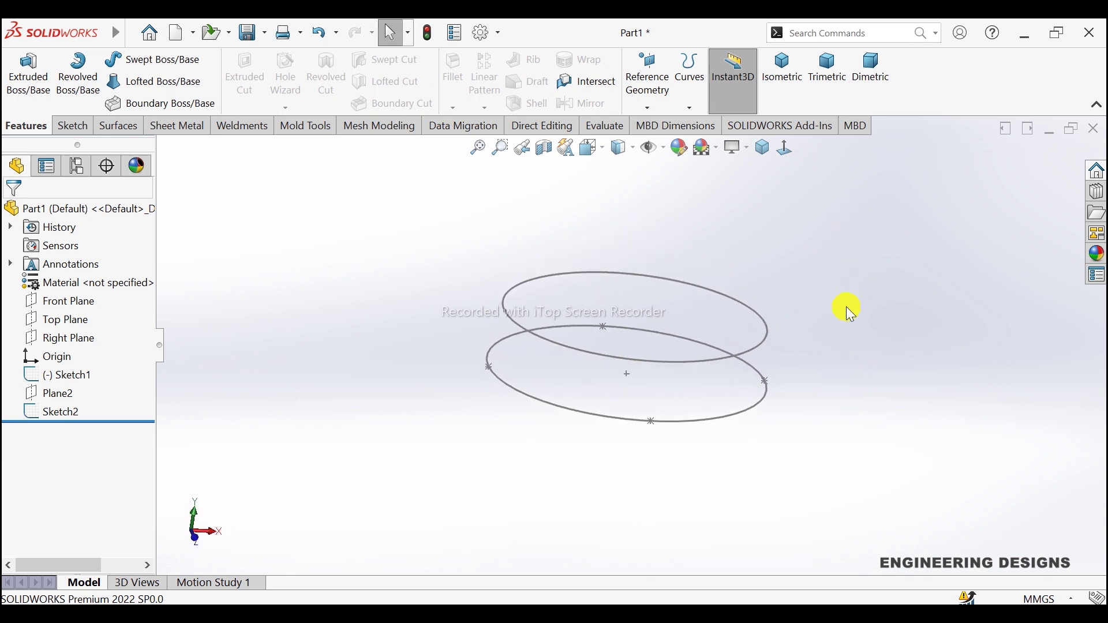
mouse_move(848, 309)
middle_down()
mouse_move(855, 277)
mouse_move(809, 309)
mouse_move(826, 288)
middle_up()
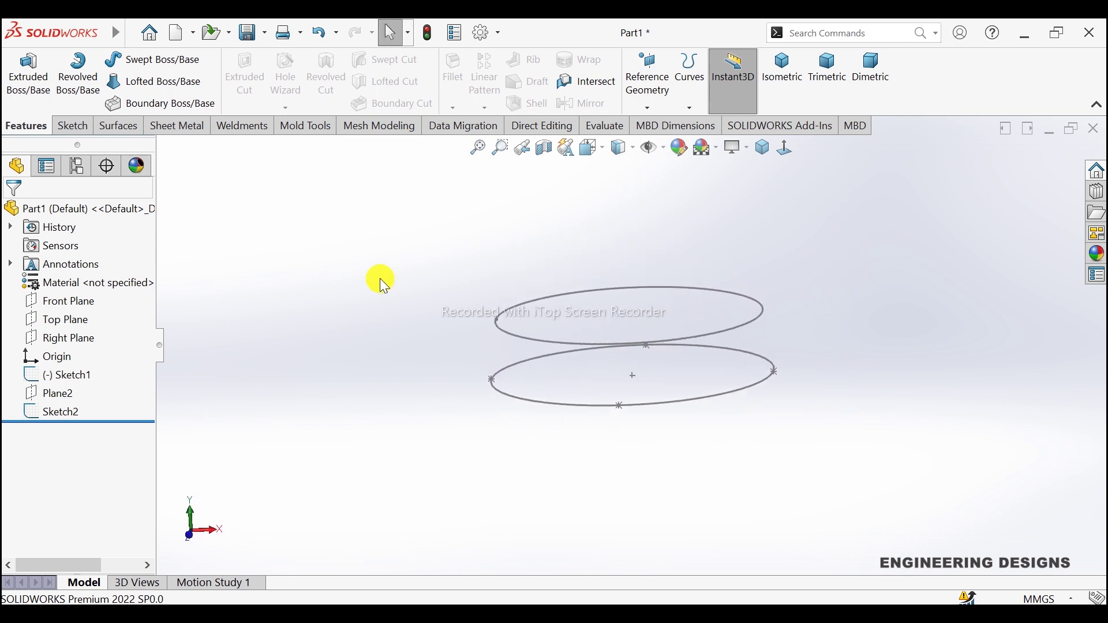
mouse_move(458, 307)
middle_down()
mouse_move(513, 277)
mouse_move(486, 289)
middle_up()
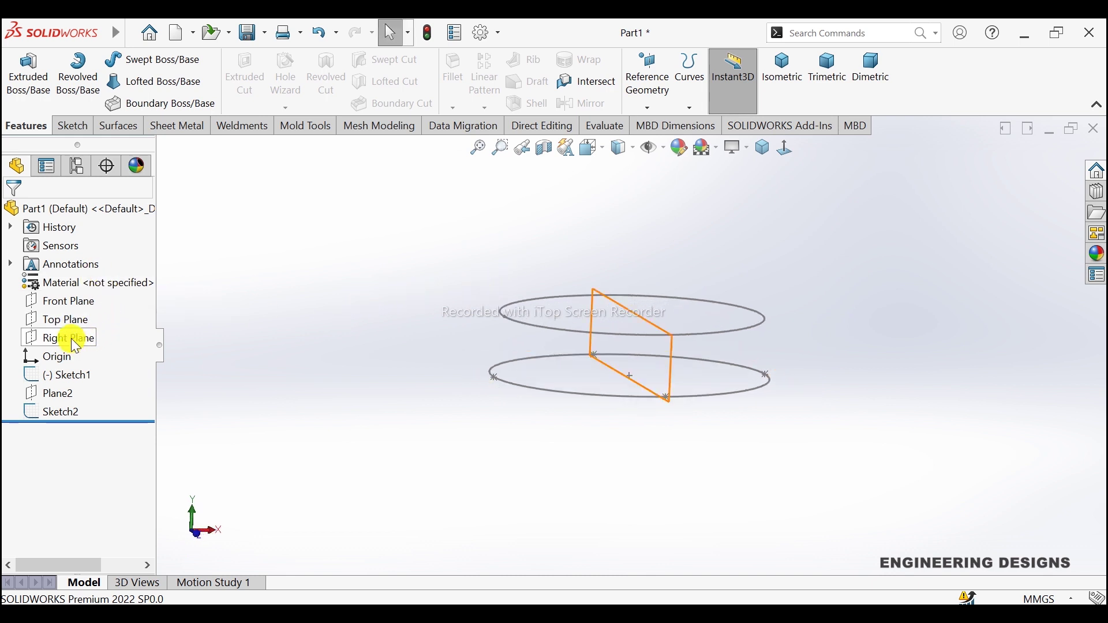
On the Front Plane, sketch a three-point arc on the right running from the upper ellipse to the lower one
click(68, 302)
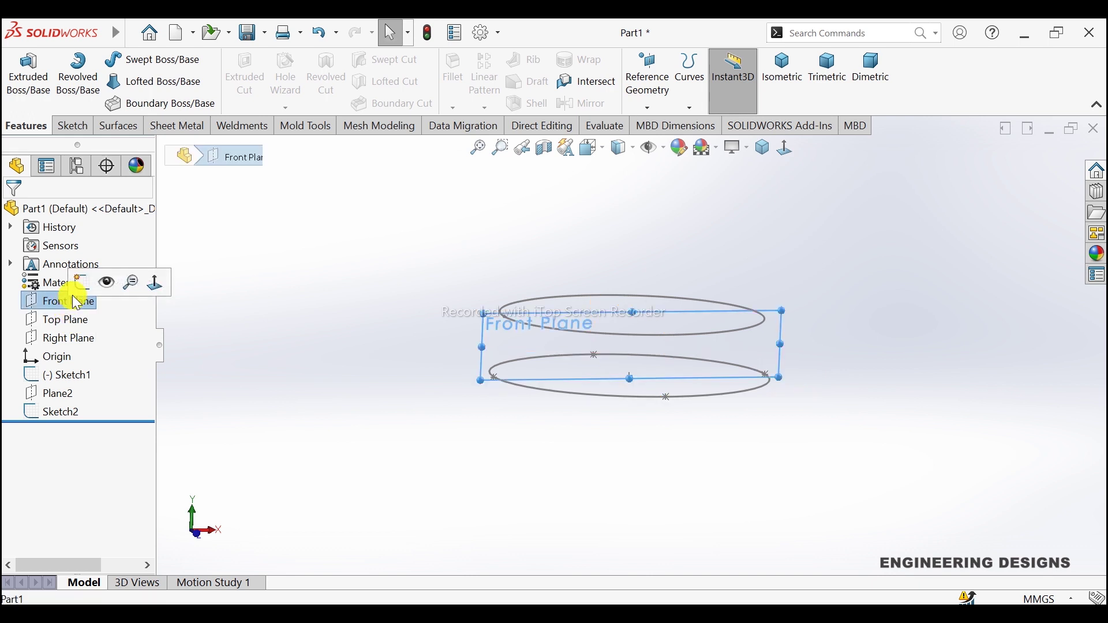
click(81, 282)
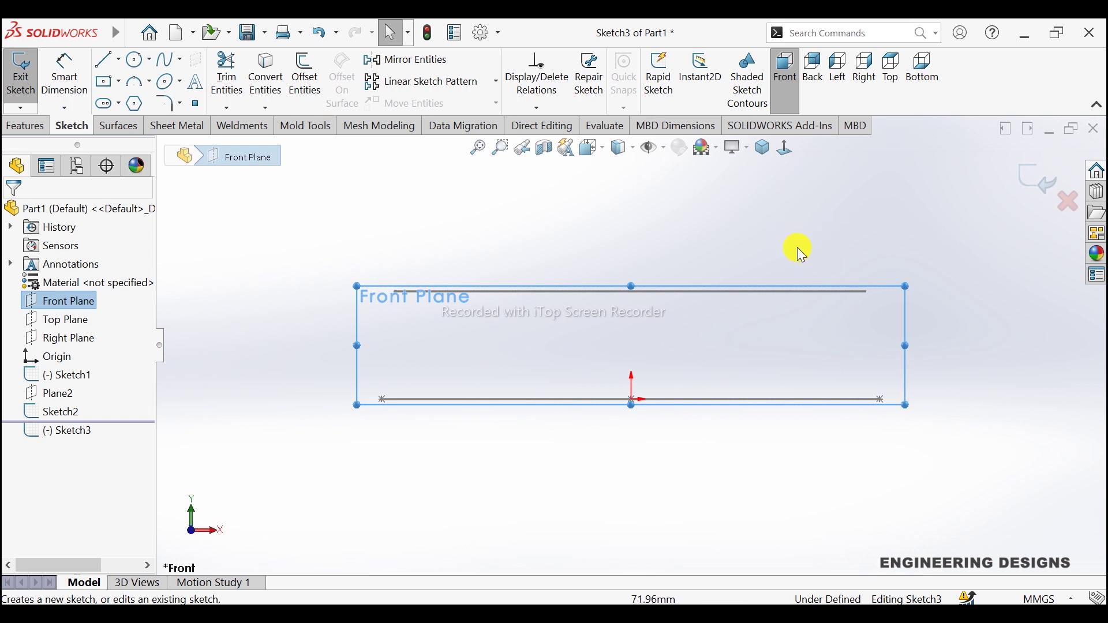
click(137, 85)
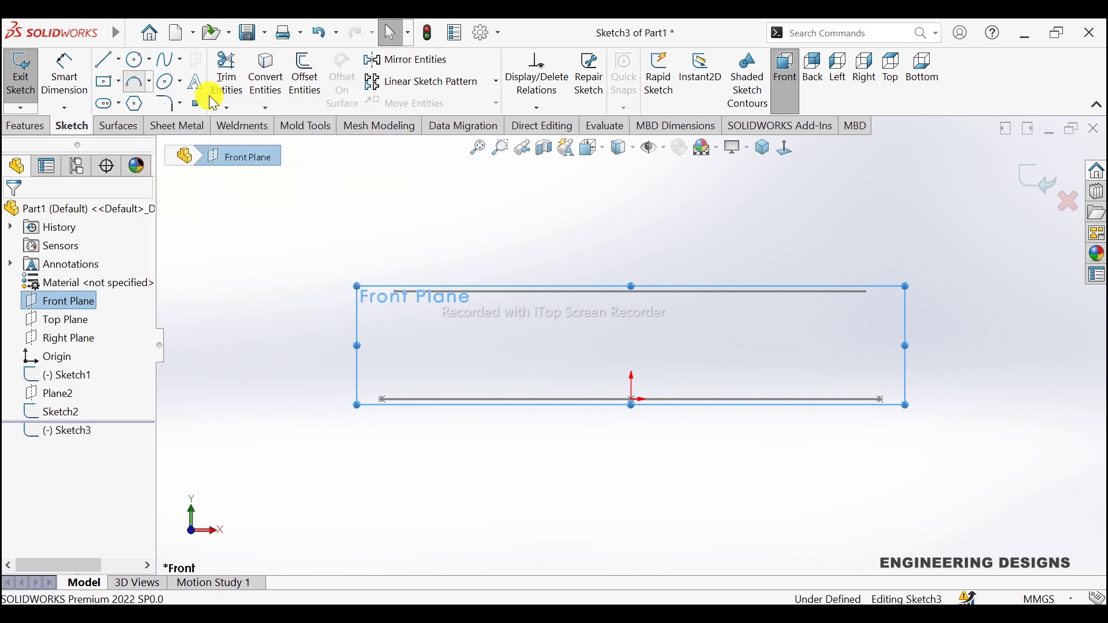
middle_drag(911, 329, 879, 359)
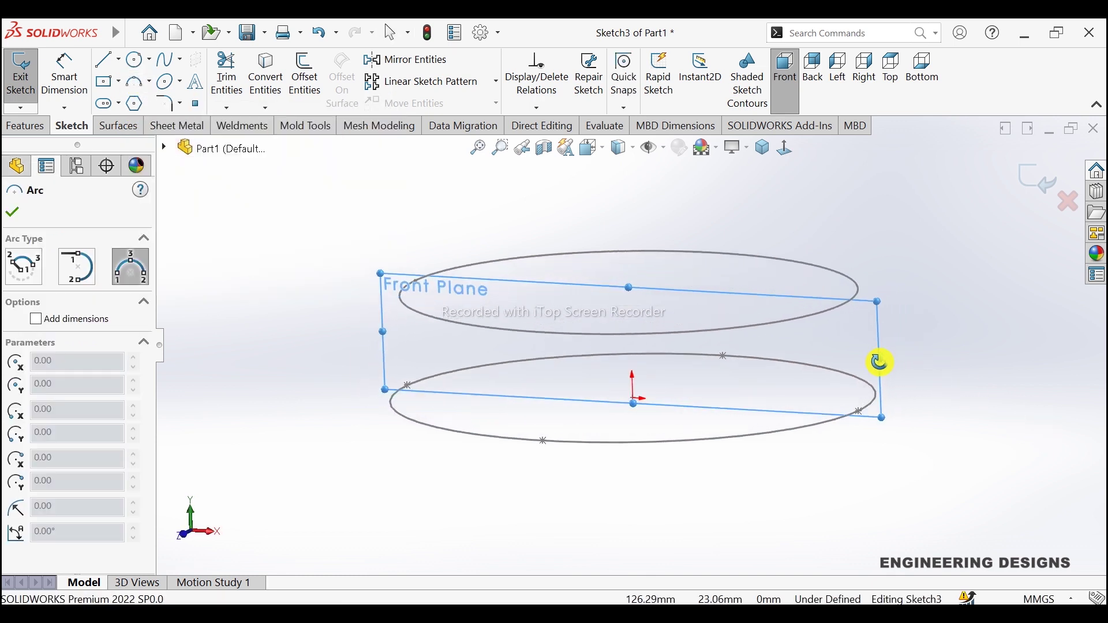
scroll(830, 329, down, 3)
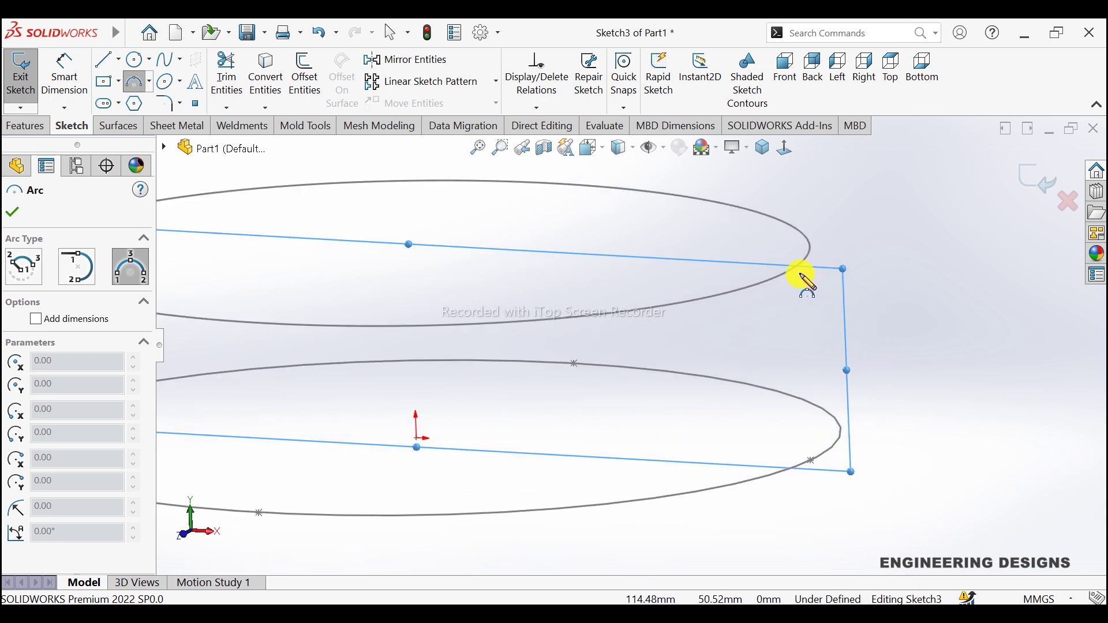
click(802, 276)
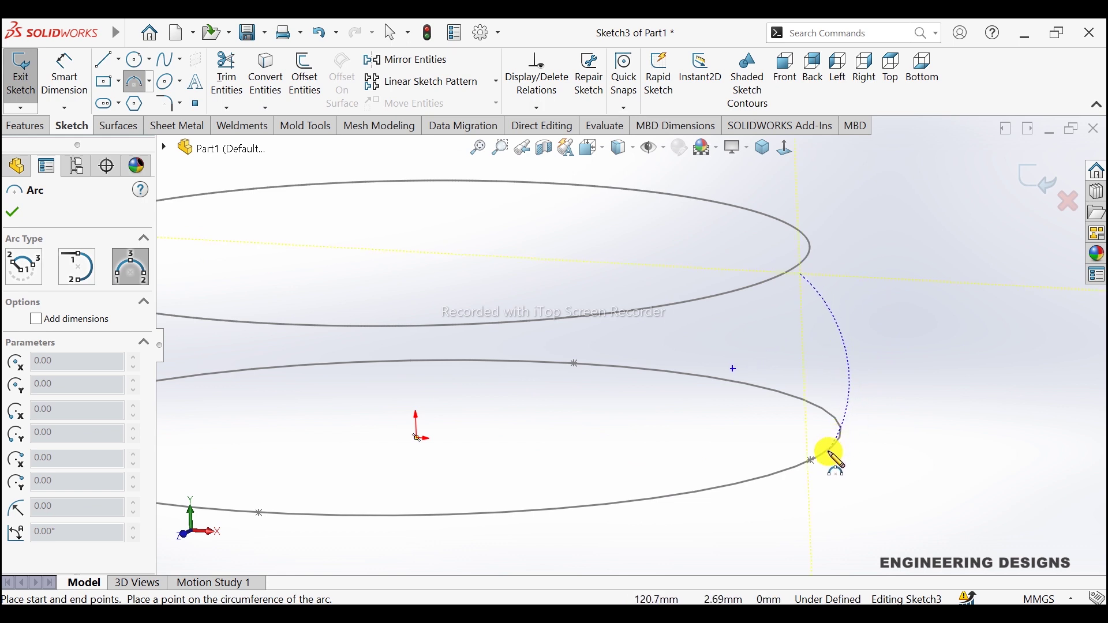
click(830, 452)
click(844, 379)
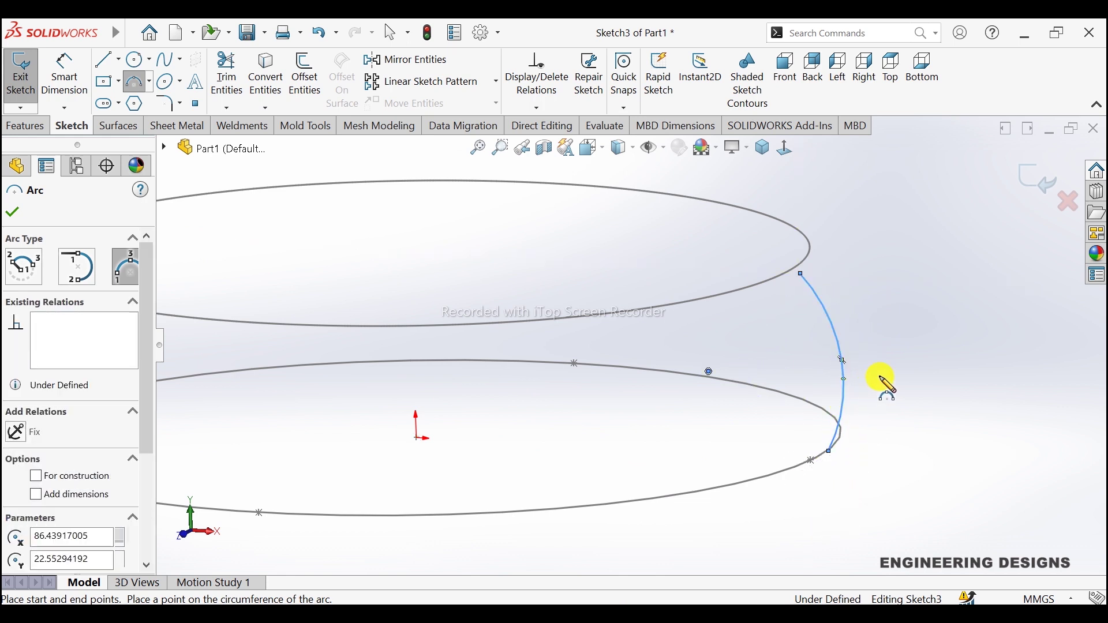
right_click(886, 368)
click(912, 373)
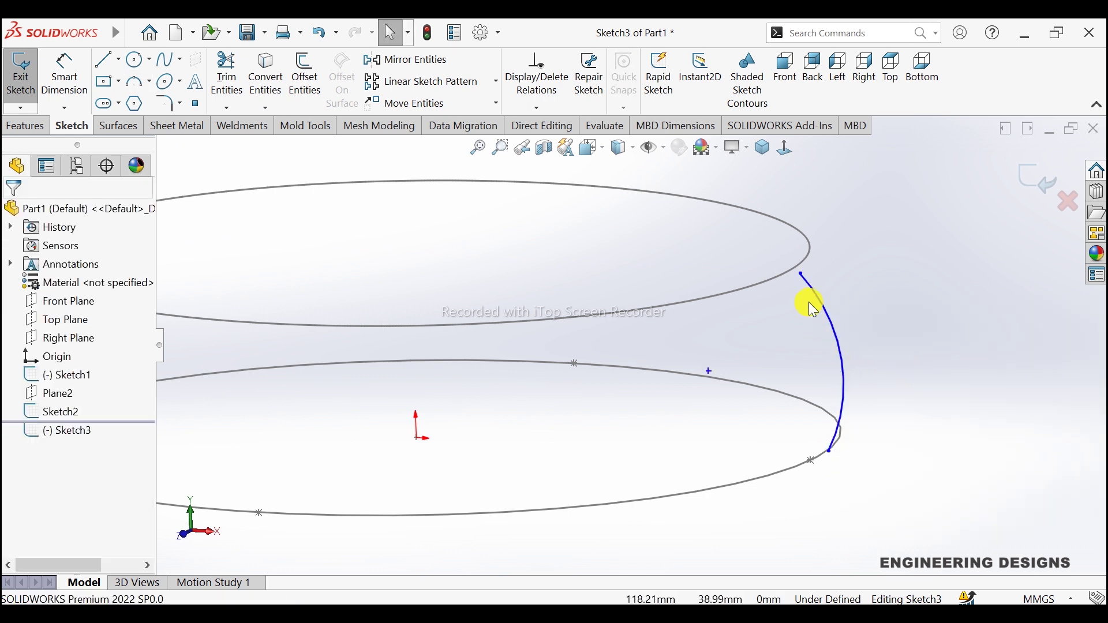
scroll(811, 309, down, 3)
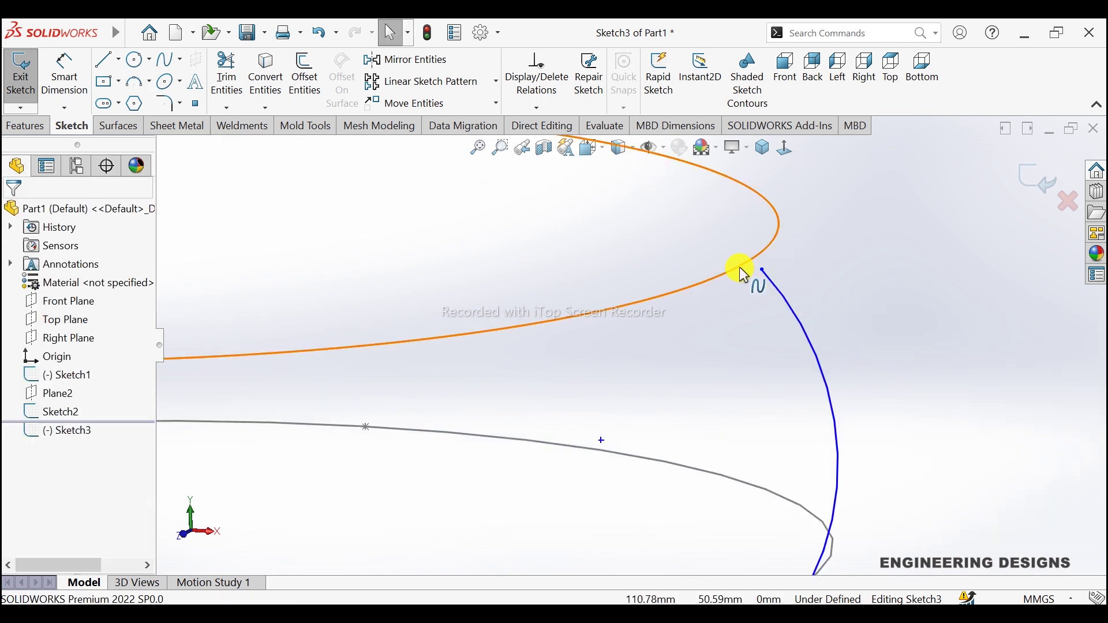
Pierce both arc endpoints onto the upper and lower ellipses
click(739, 266)
ctrl+click(780, 285)
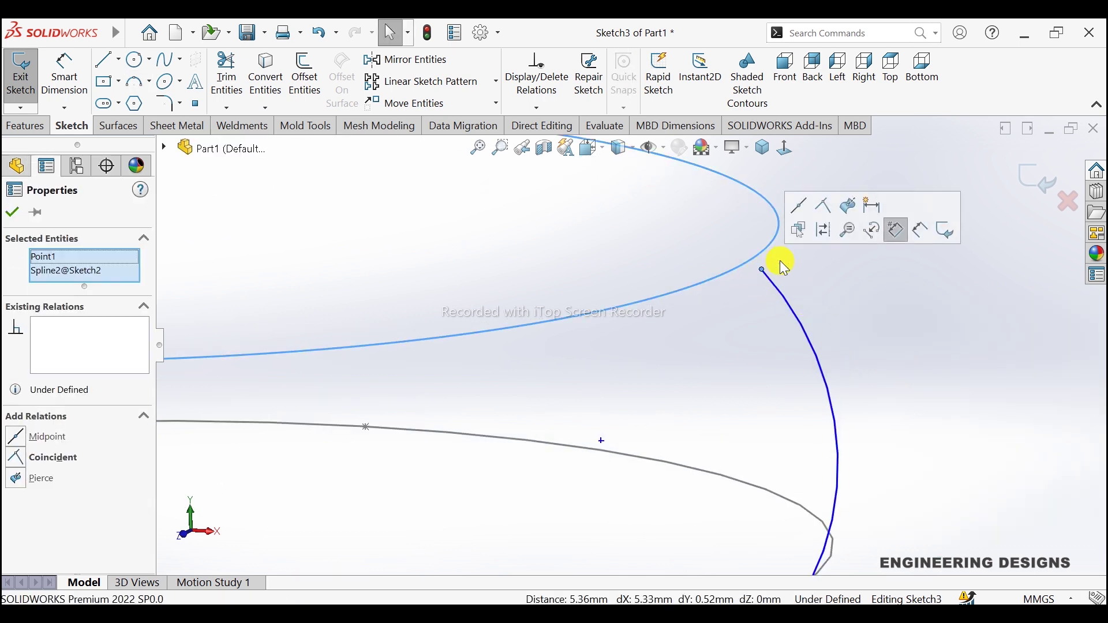
click(847, 206)
key(z)
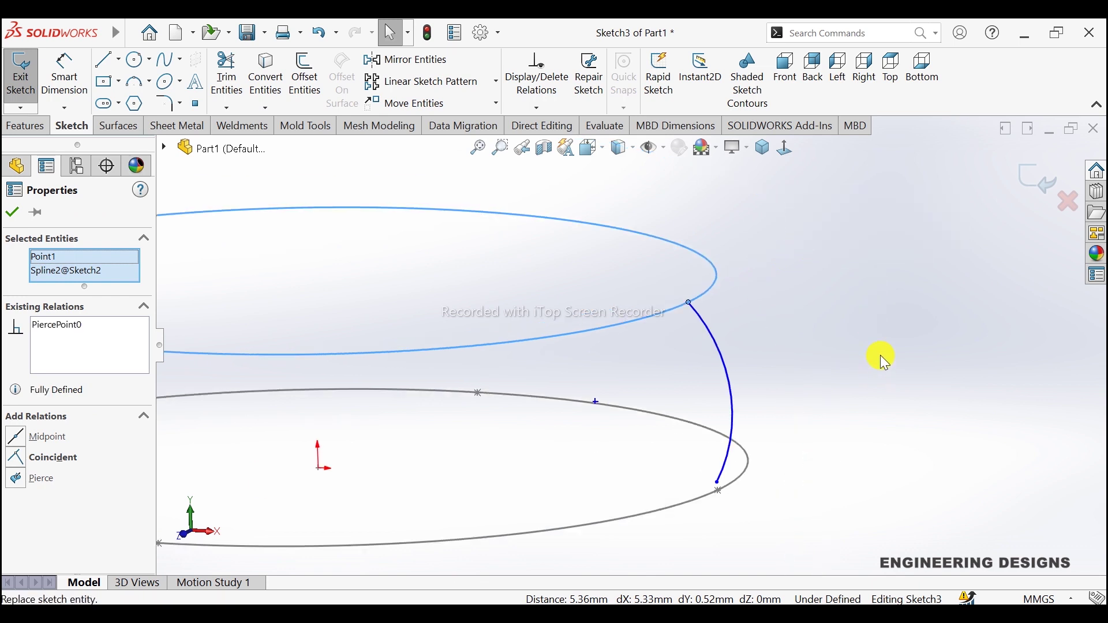
scroll(742, 480, down, 3)
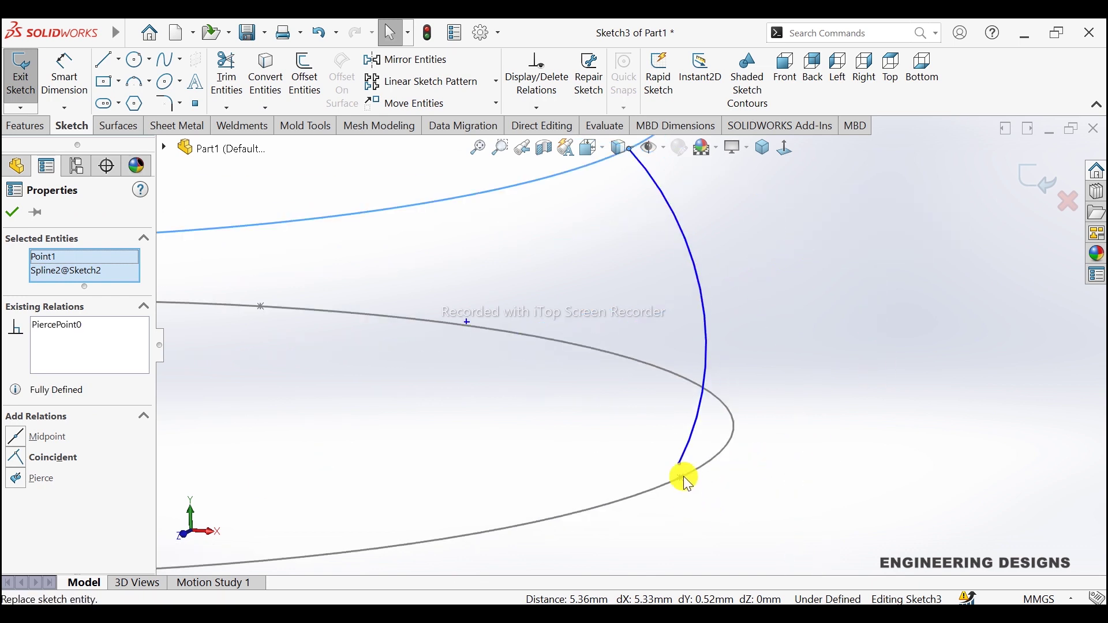
click(704, 452)
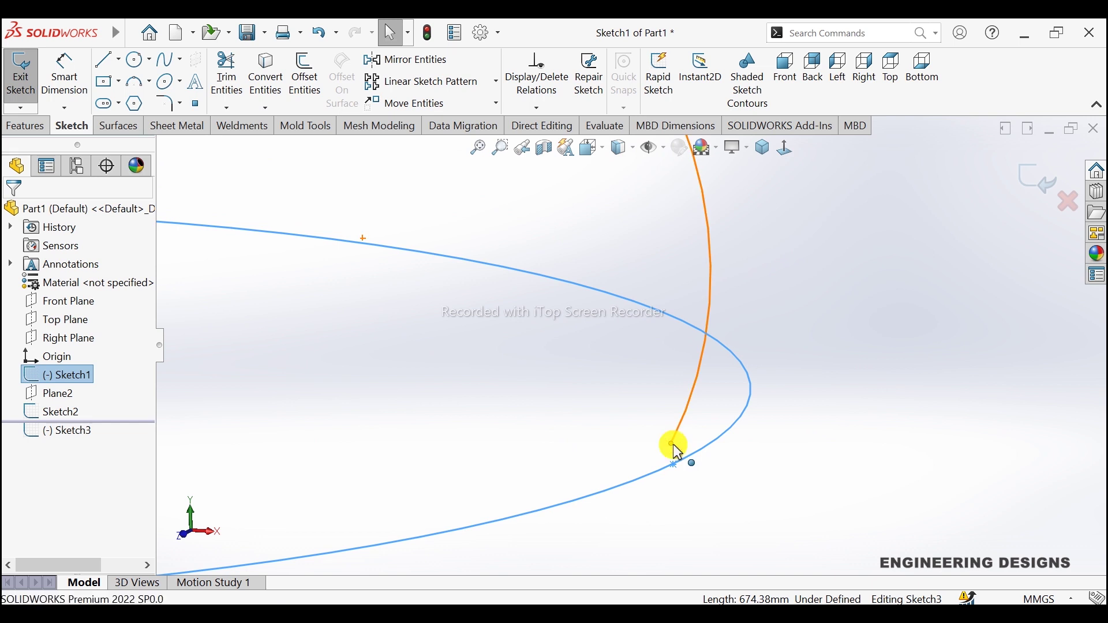
ctrl+click(674, 445)
click(752, 396)
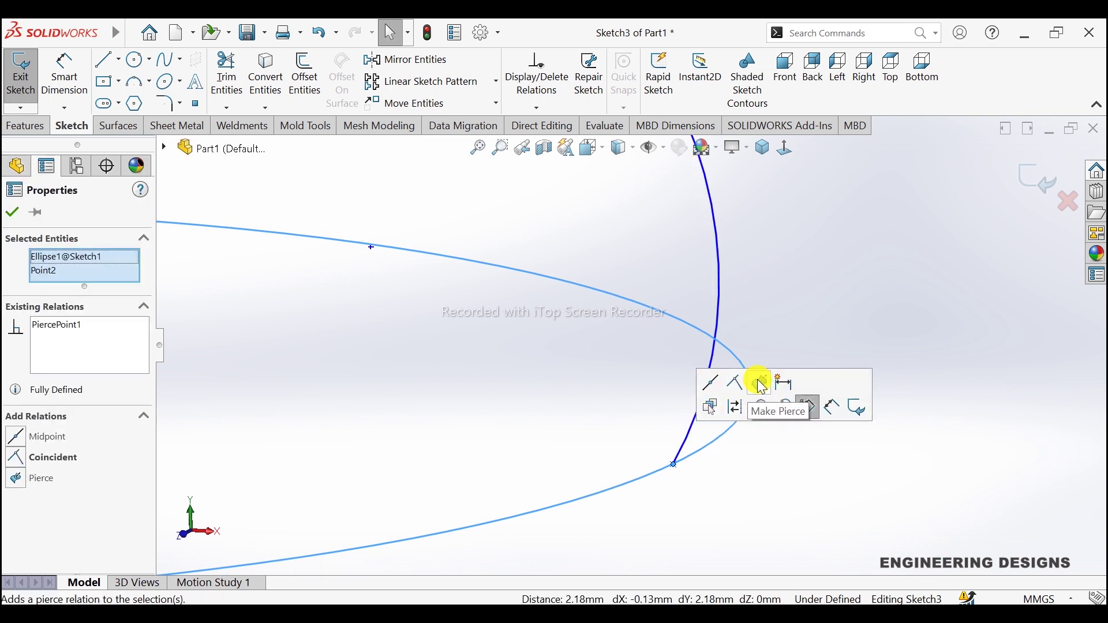
click(810, 492)
middle_drag(821, 438, 823, 427)
In Front view, draw a left three-point arc bulging outward between the two ellipses
scroll(452, 392, up, 3)
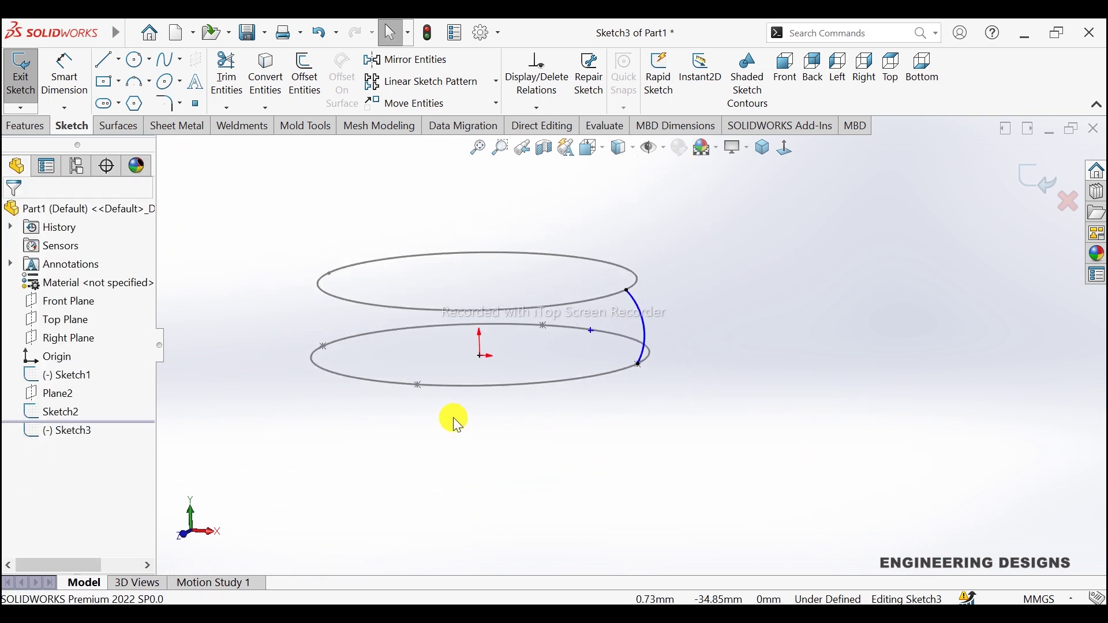
mouse_move(452, 393)
middle_down()
mouse_move(459, 327)
mouse_move(587, 369)
middle_up()
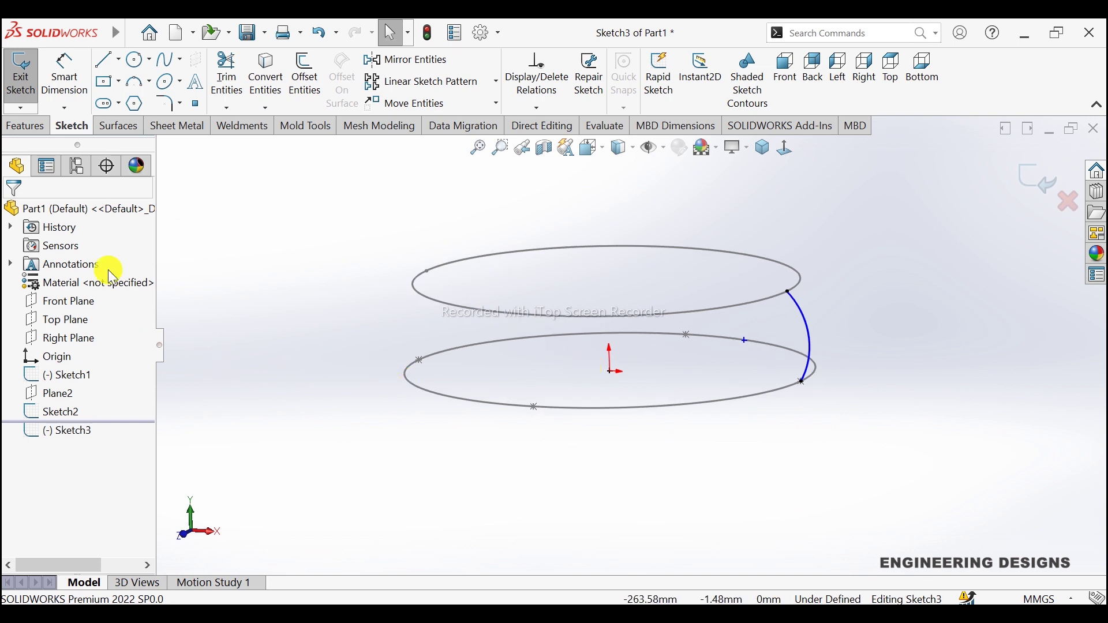
click(137, 82)
scroll(393, 320, down, 2)
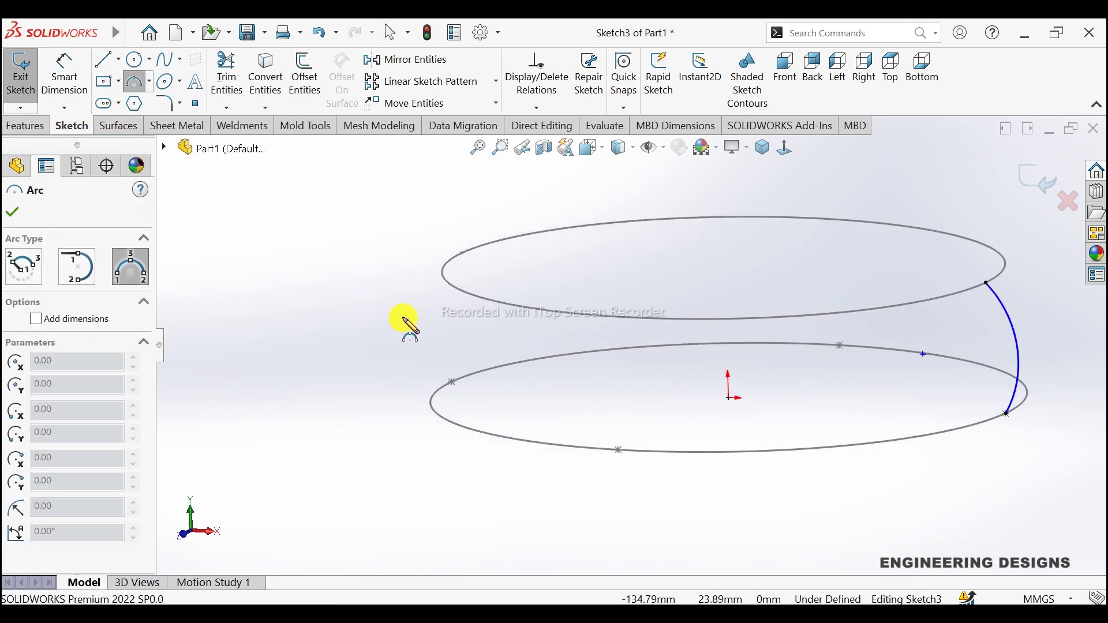
click(785, 149)
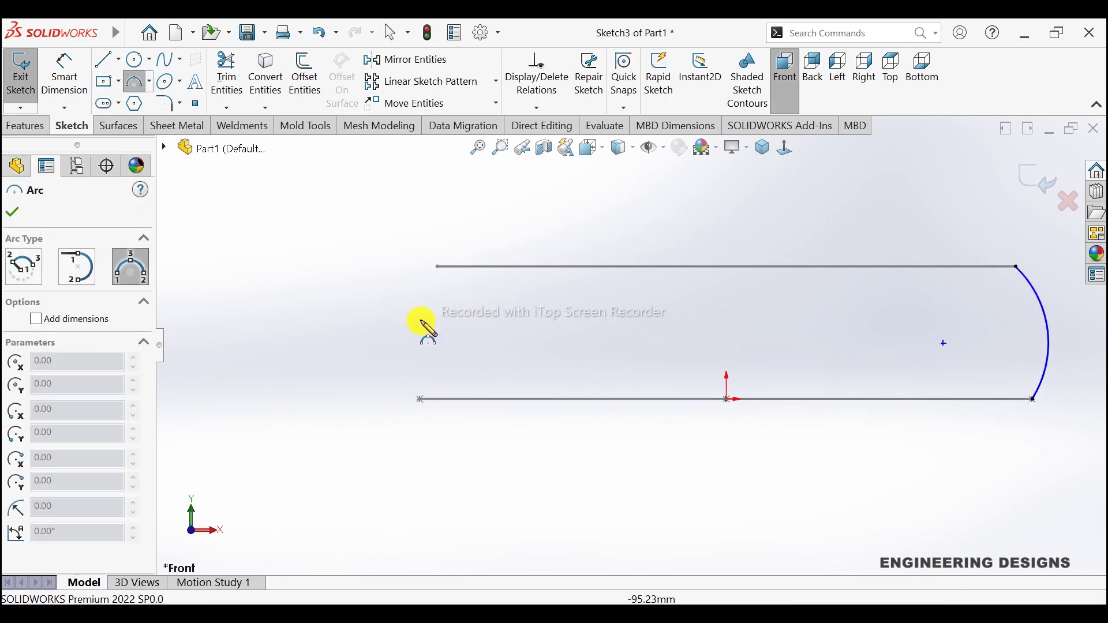
scroll(438, 306, down, 2)
click(471, 270)
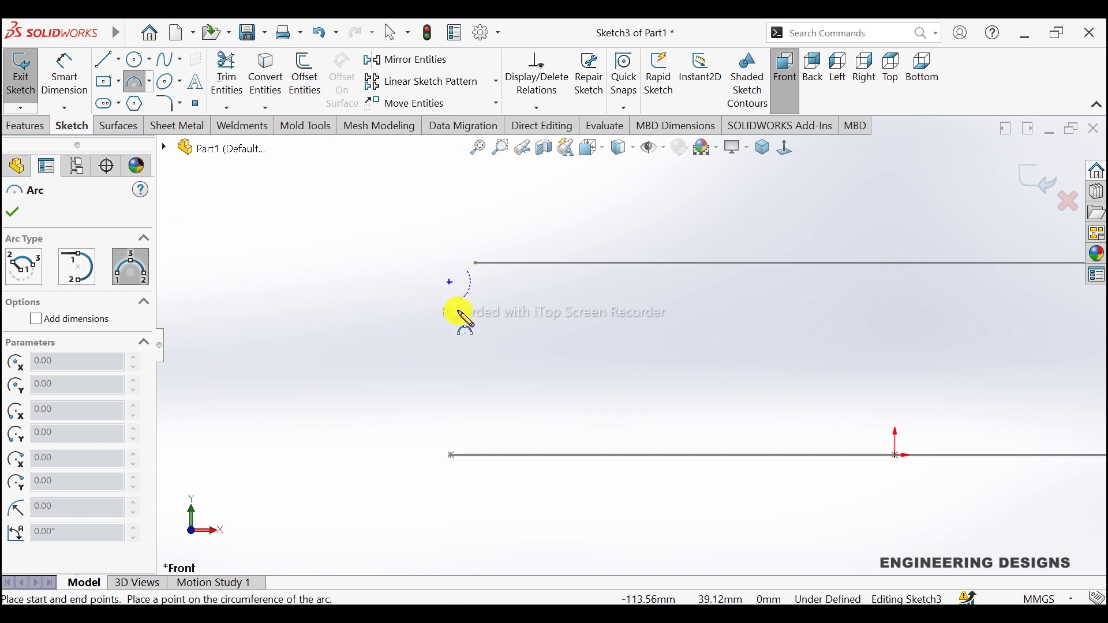
click(454, 445)
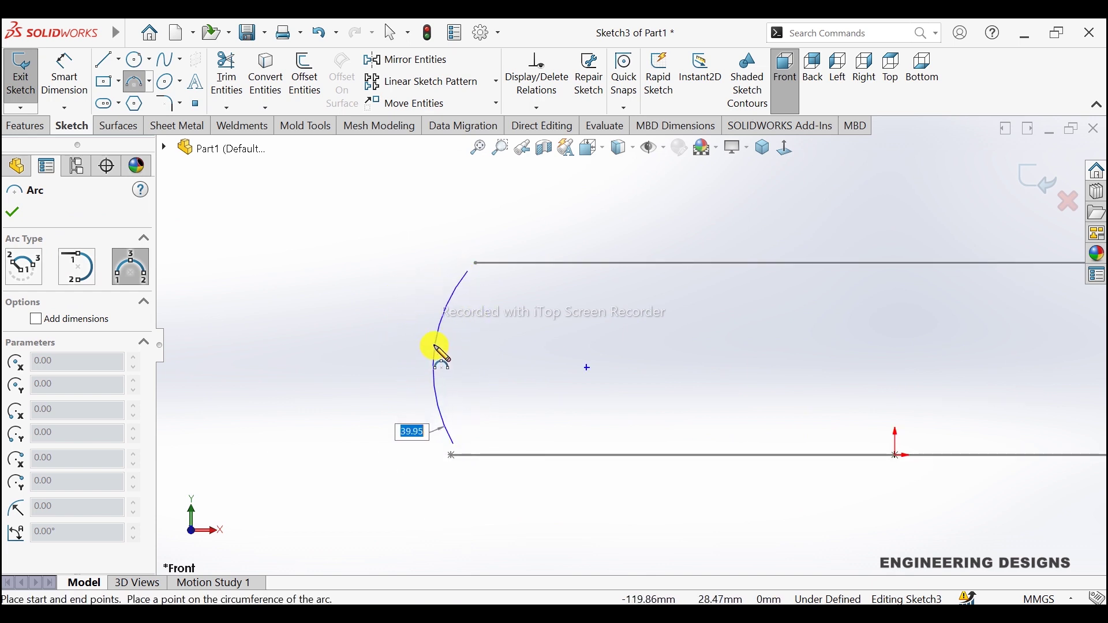
click(433, 356)
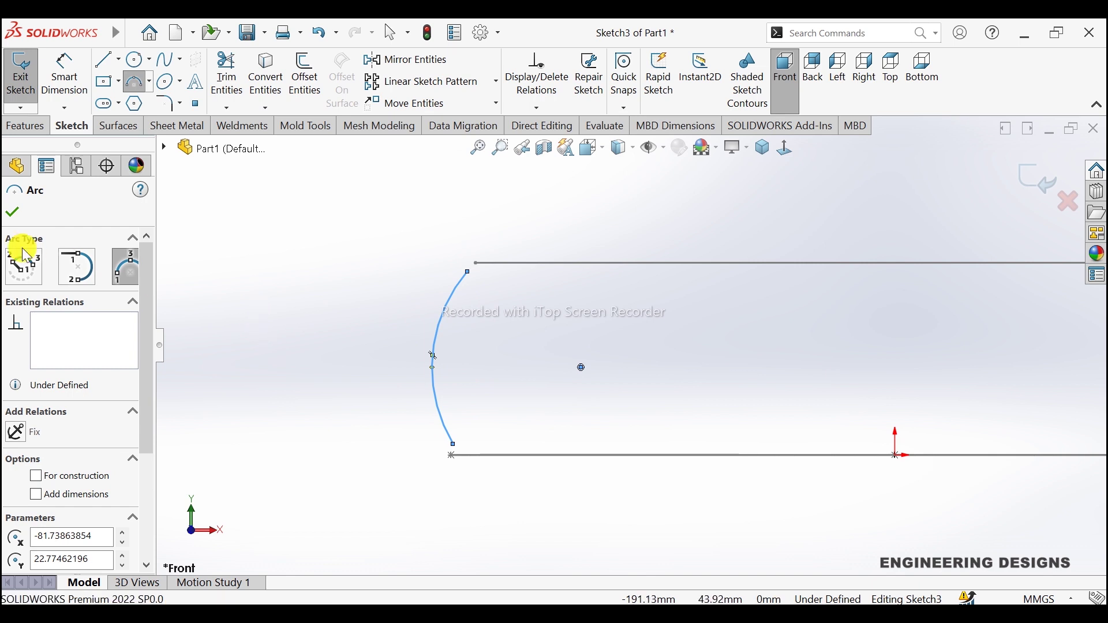
click(9, 213)
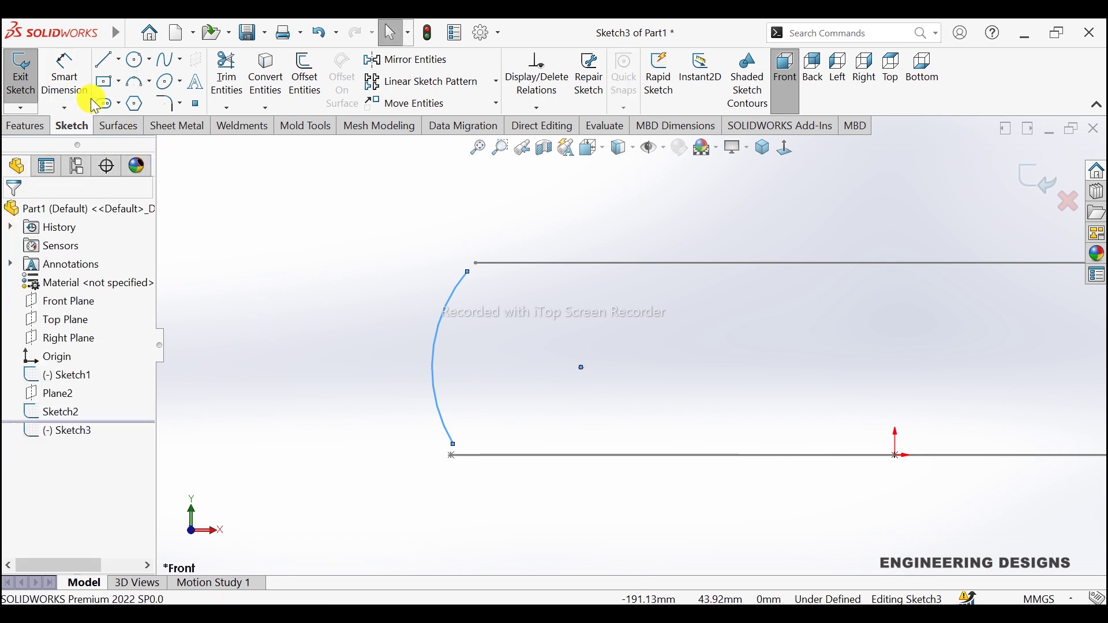
Pierce the left arc's ends onto the upper and lower ellipses and close Sketch3
mouse_move(552, 283)
middle_down()
mouse_move(556, 297)
mouse_move(512, 312)
middle_up()
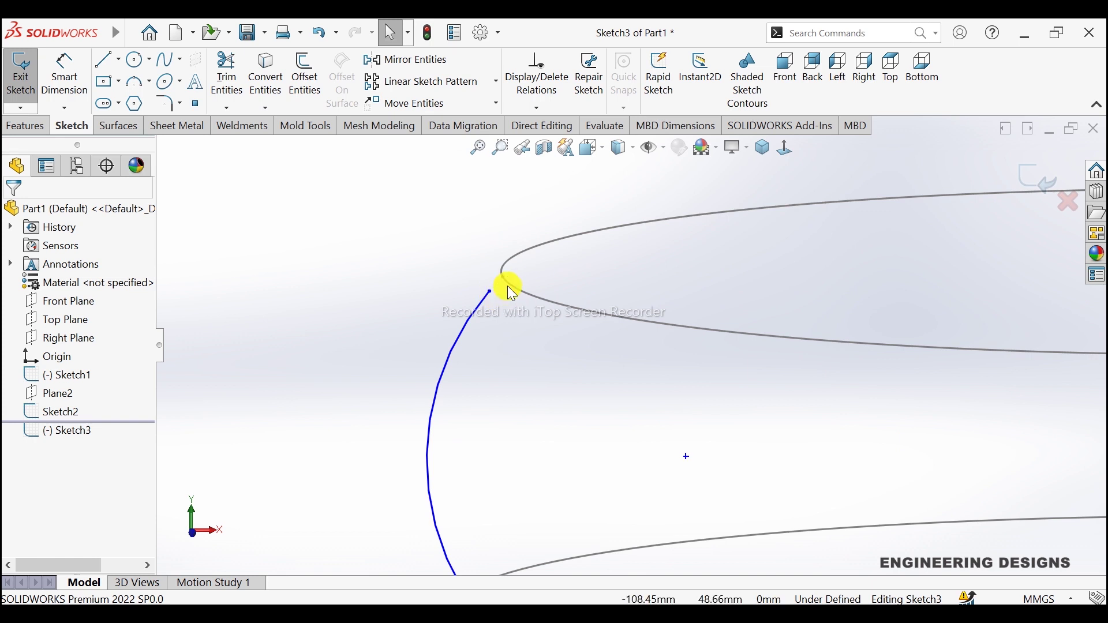
click(507, 281)
click(490, 288)
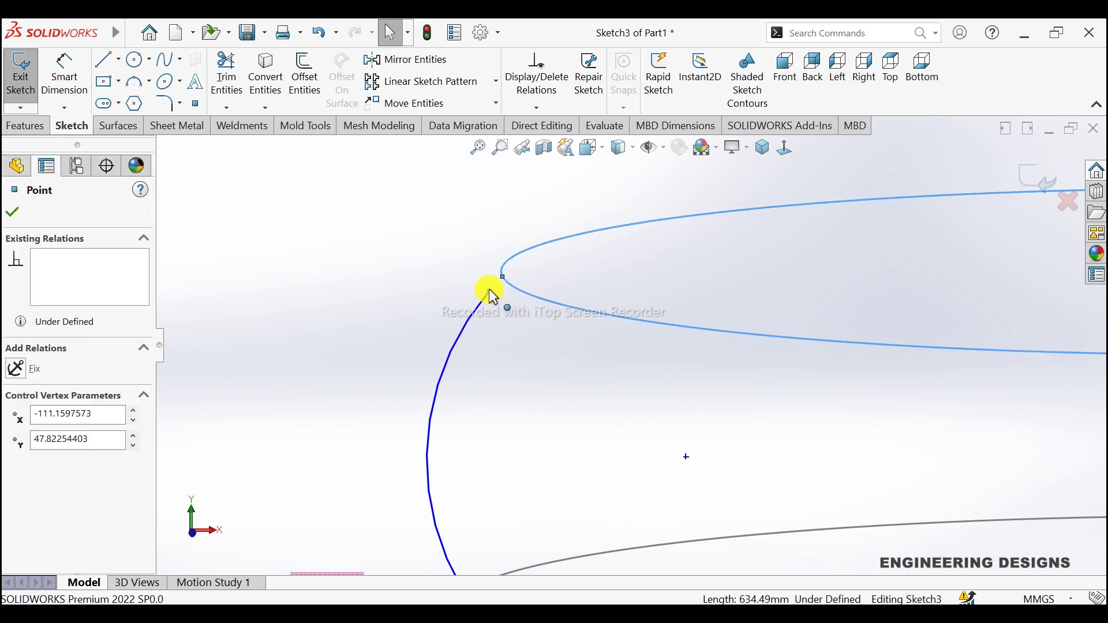
ctrl+click(554, 246)
click(574, 224)
mouse_move(500, 386)
middle_down()
mouse_move(522, 490)
mouse_move(604, 503)
mouse_move(565, 467)
middle_up()
click(567, 468)
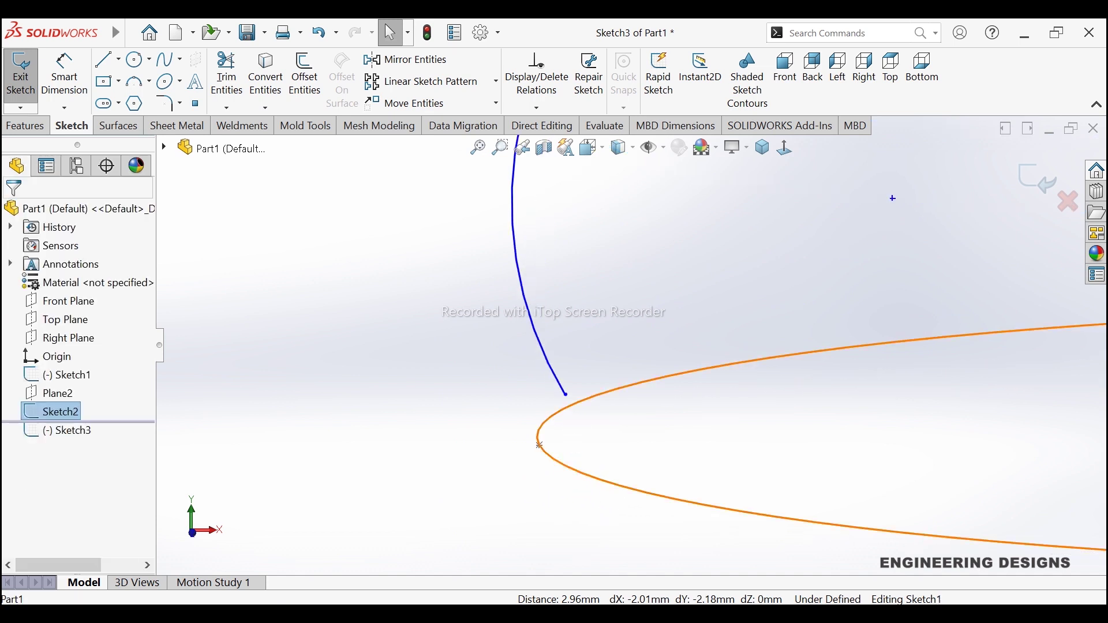
ctrl+click(567, 399)
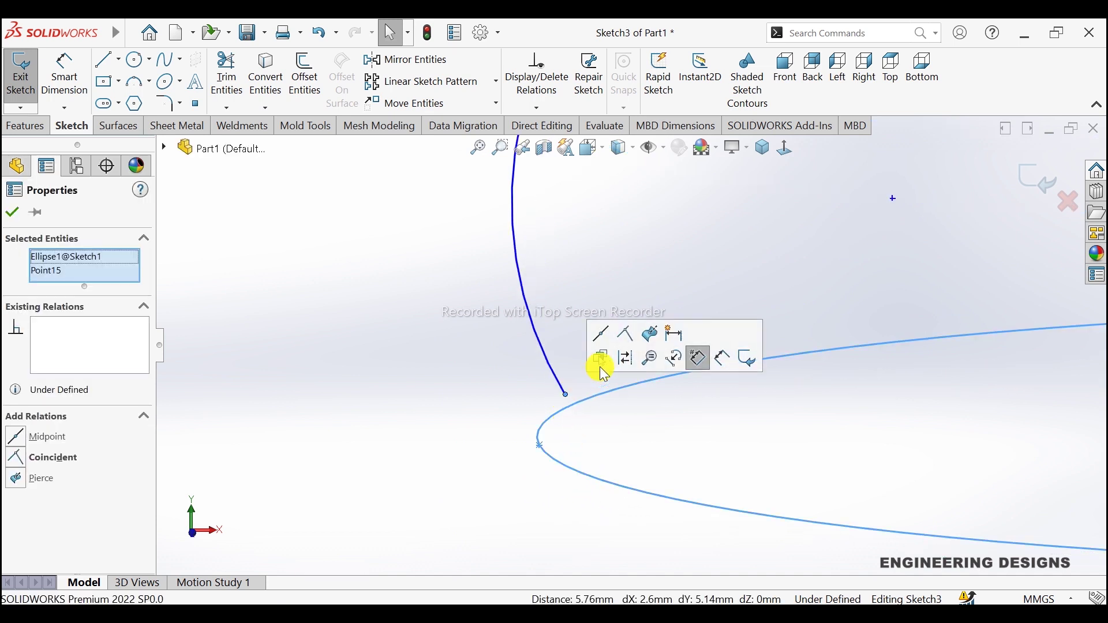
click(649, 334)
click(442, 390)
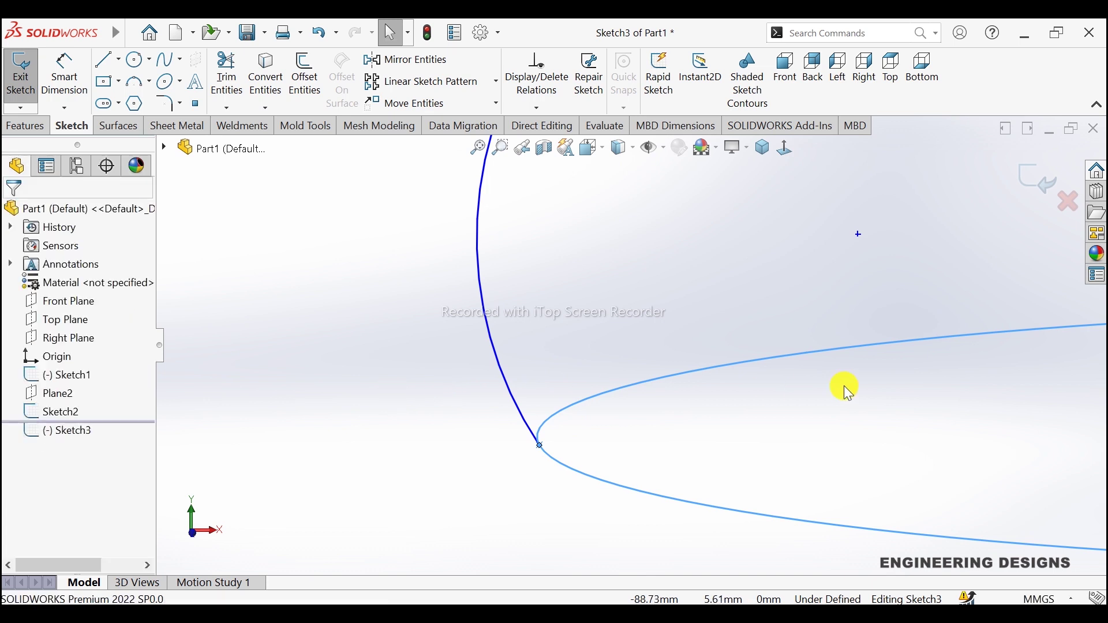
middle_drag(844, 386, 862, 372)
scroll(867, 364, down, 2)
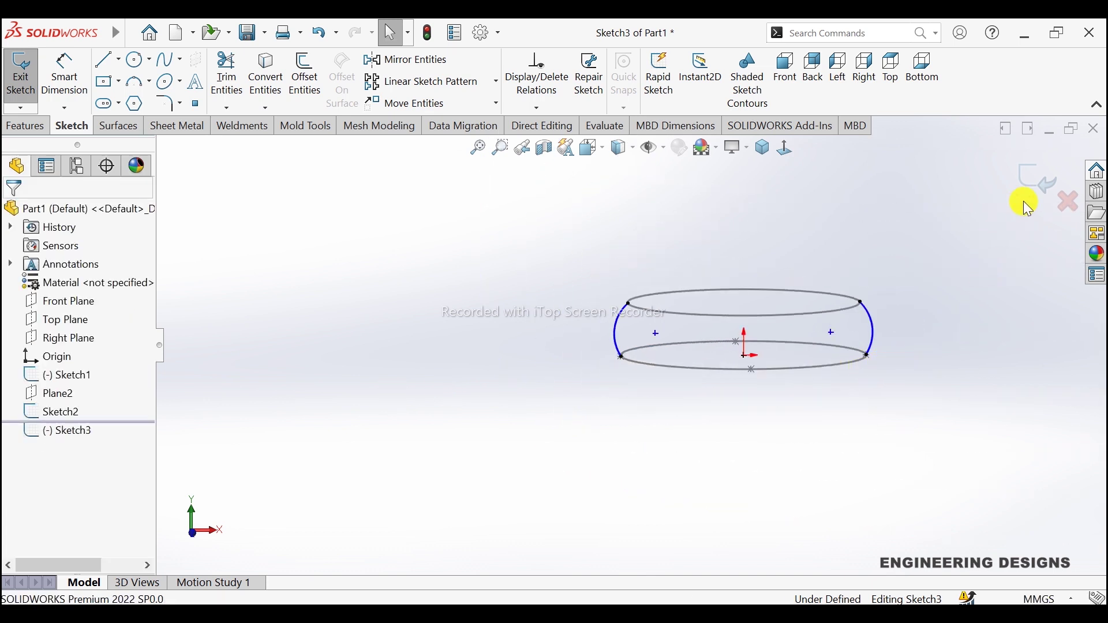
click(1034, 183)
Start a new sketch on the Right Plane
click(200, 366)
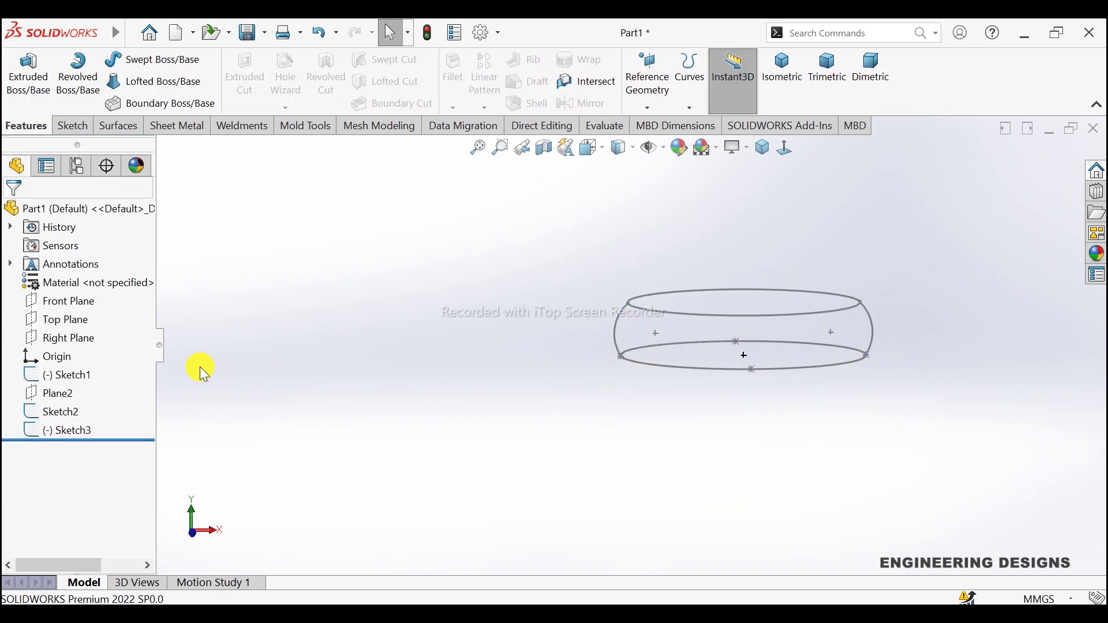
click(81, 339)
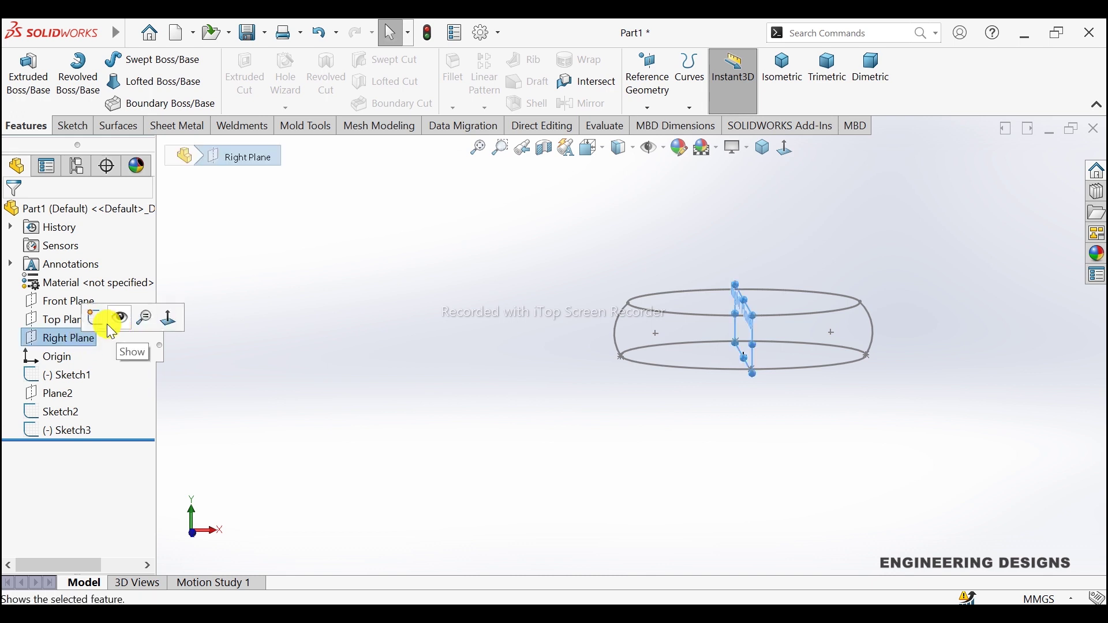
click(94, 318)
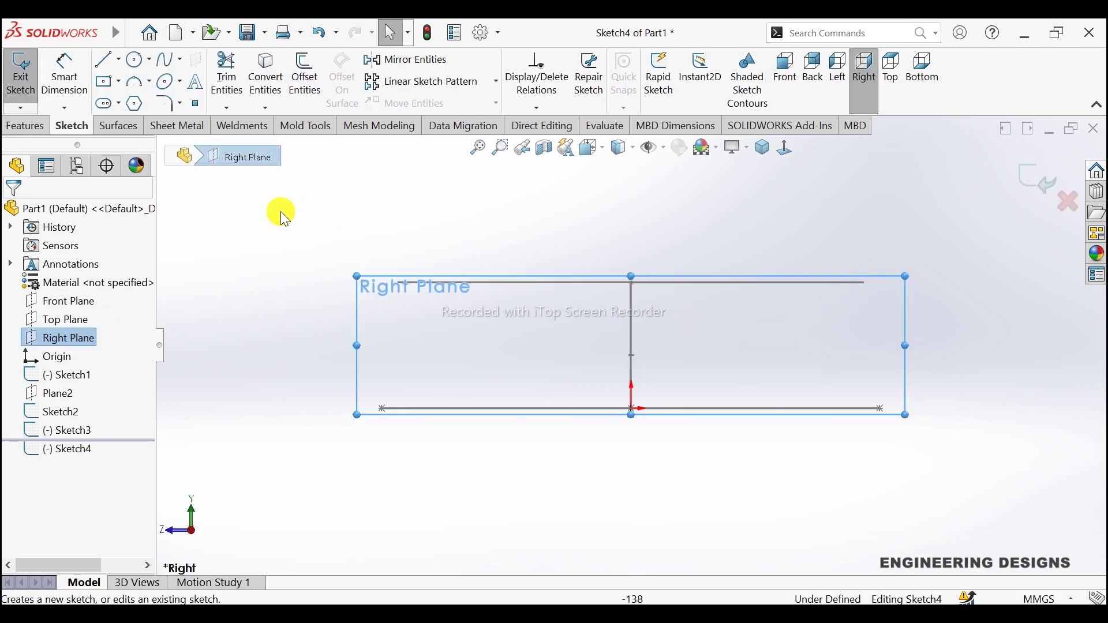
click(264, 199)
Draw two outward-bulging three-point arcs joining the outlines at their left and right ends
click(139, 81)
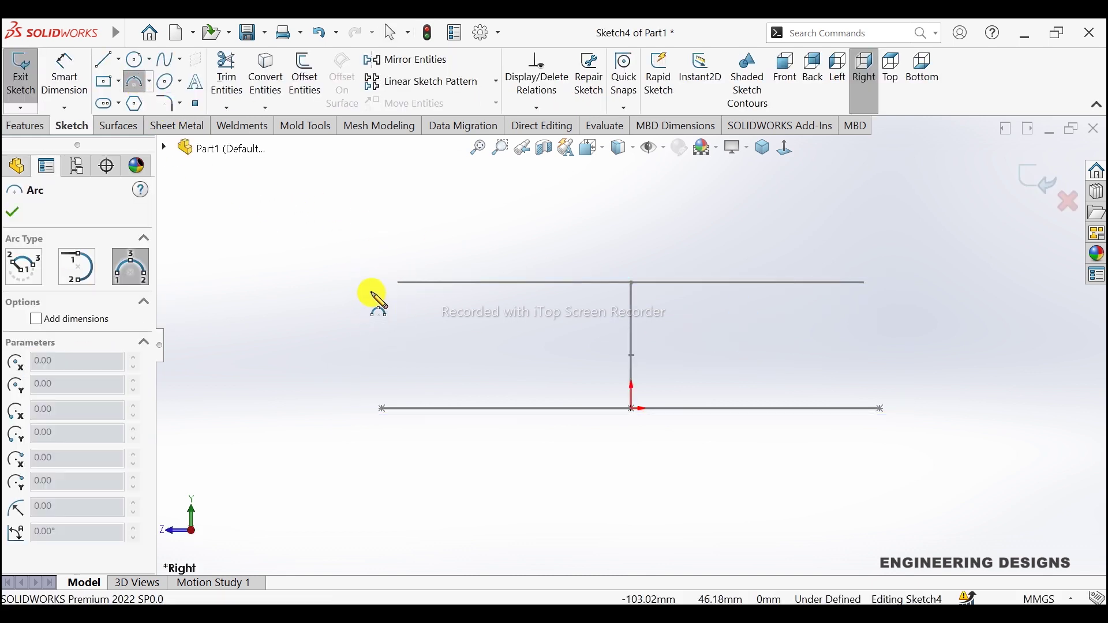
drag(386, 287, 374, 327)
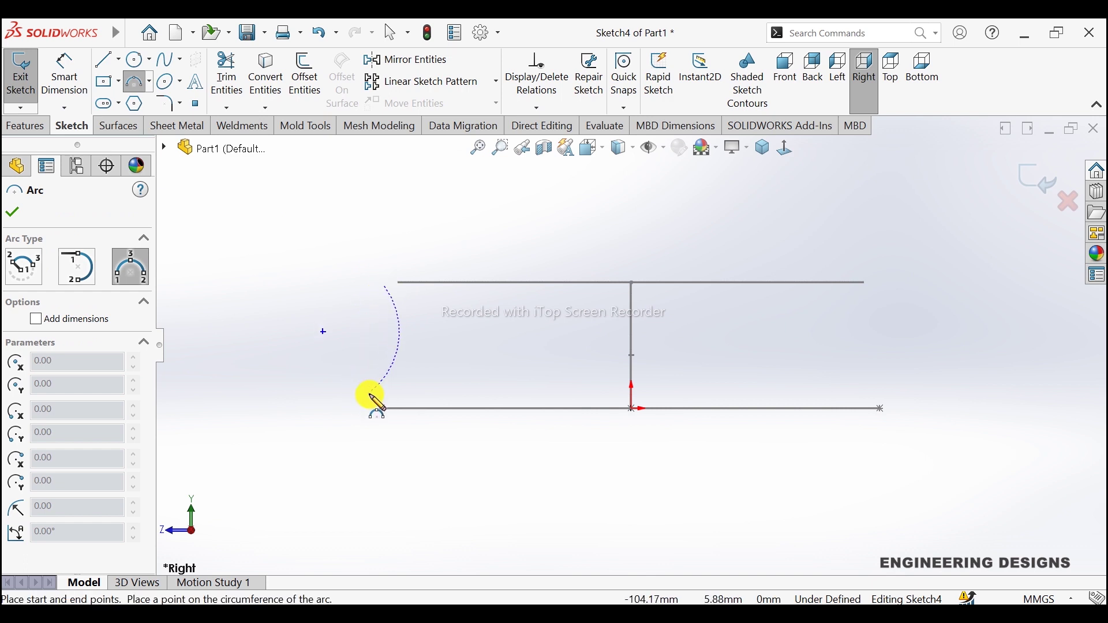
click(370, 396)
click(372, 346)
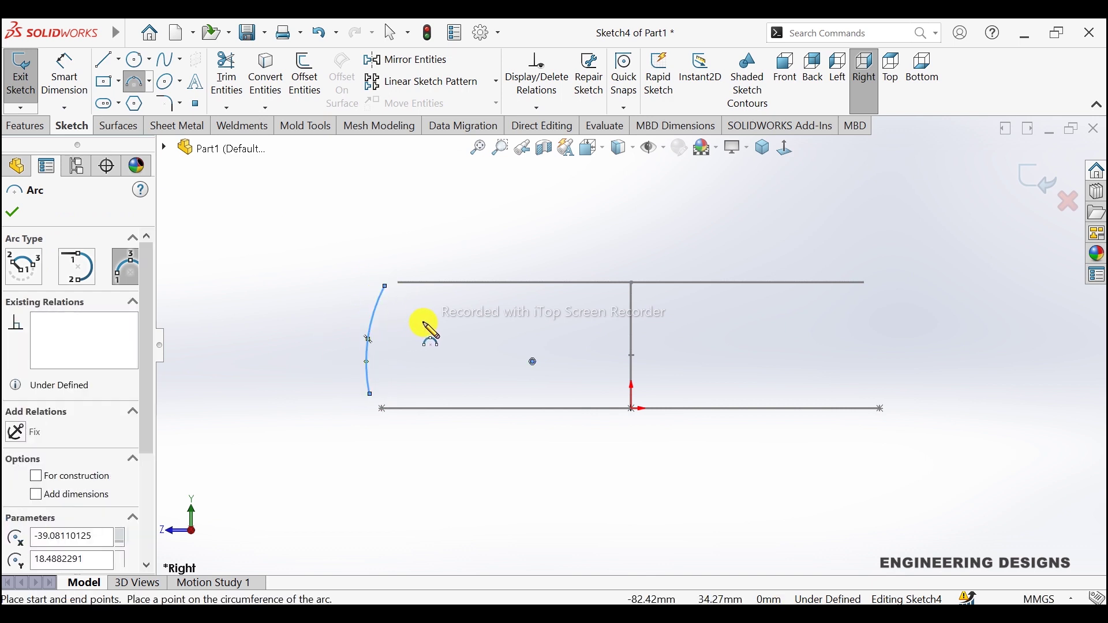
right_click(433, 323)
click(447, 332)
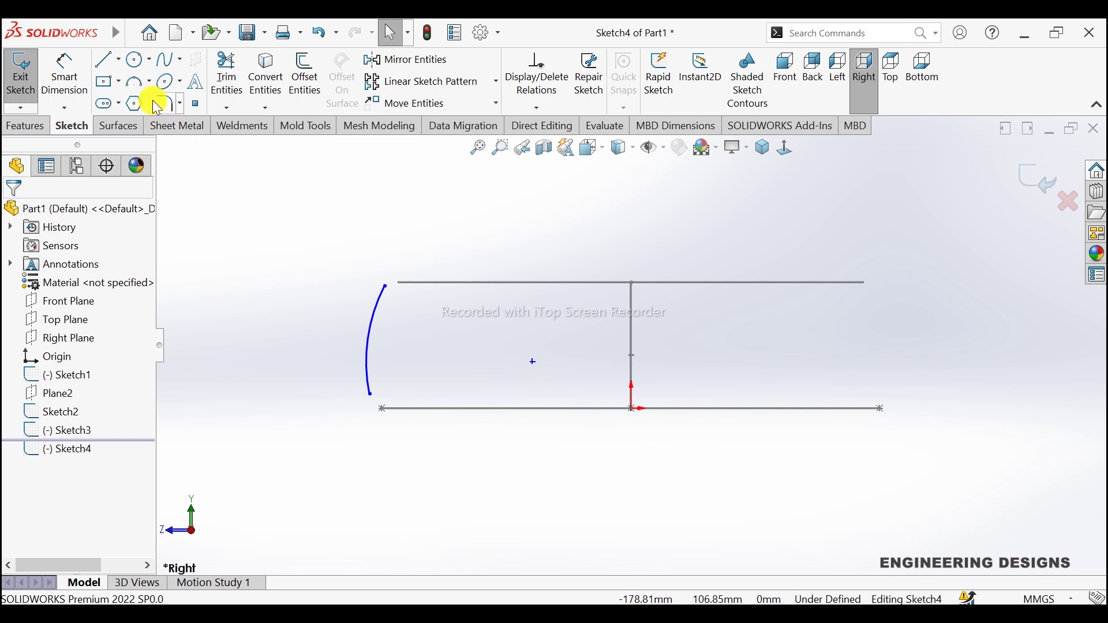
click(138, 81)
click(881, 300)
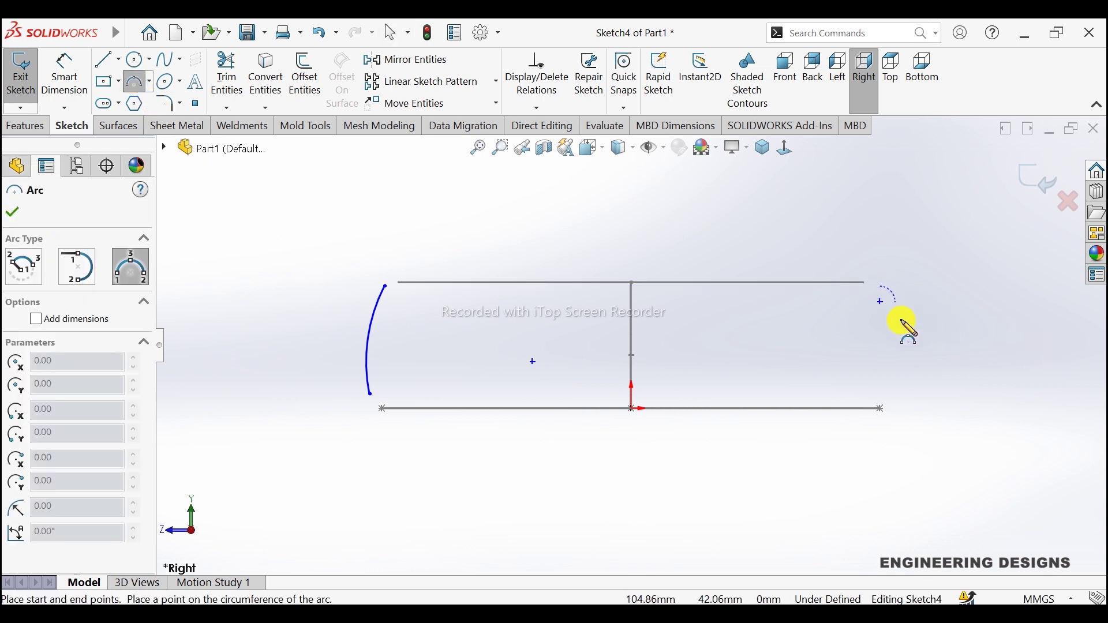
click(898, 409)
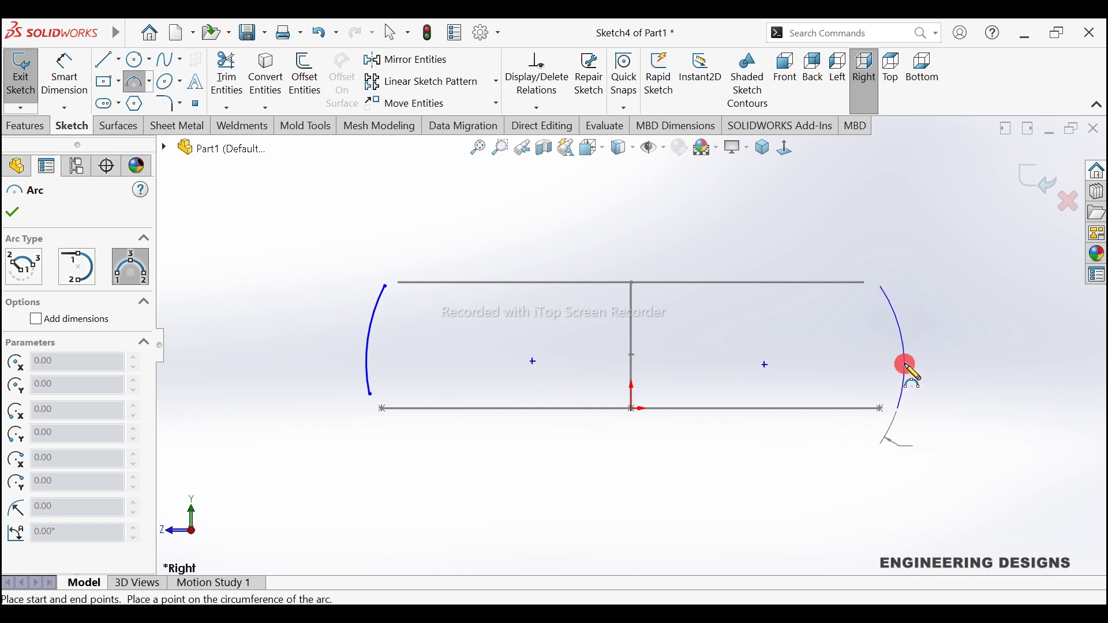
click(907, 366)
right_click(950, 355)
click(952, 361)
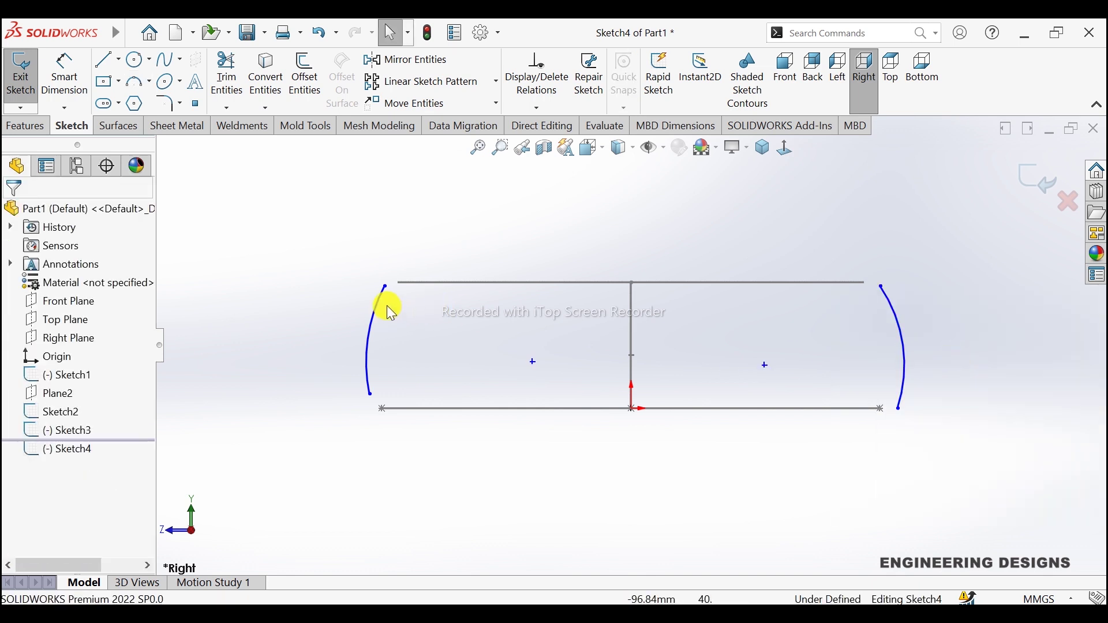
Pierce the left side arc's upper and lower ends onto the top and bottom ellipses
key(ctrl+z)
key(Up)
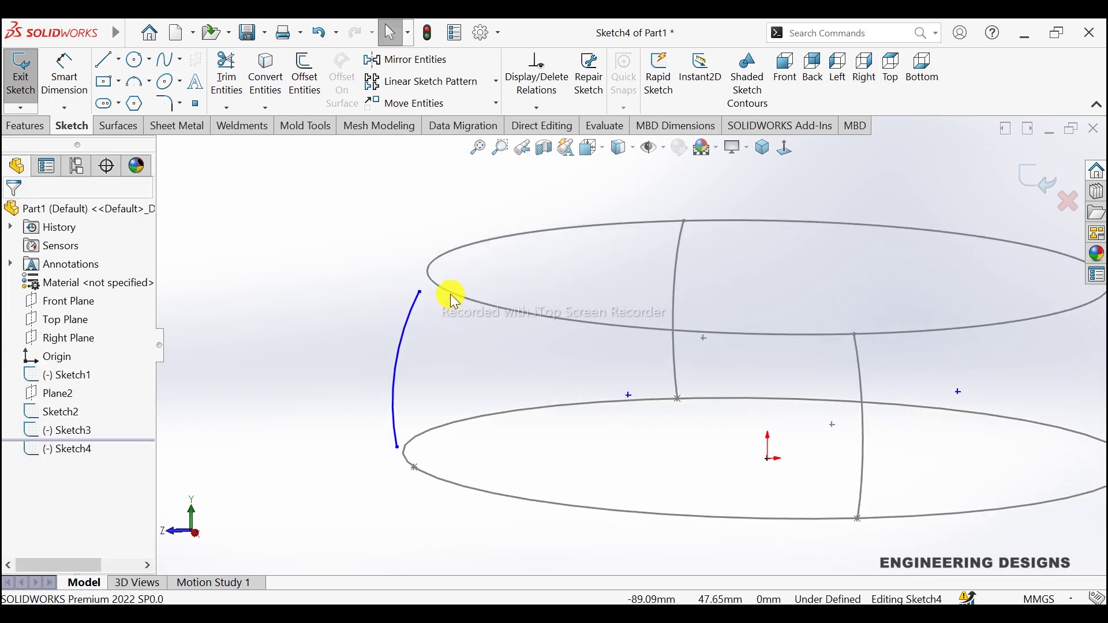
click(433, 294)
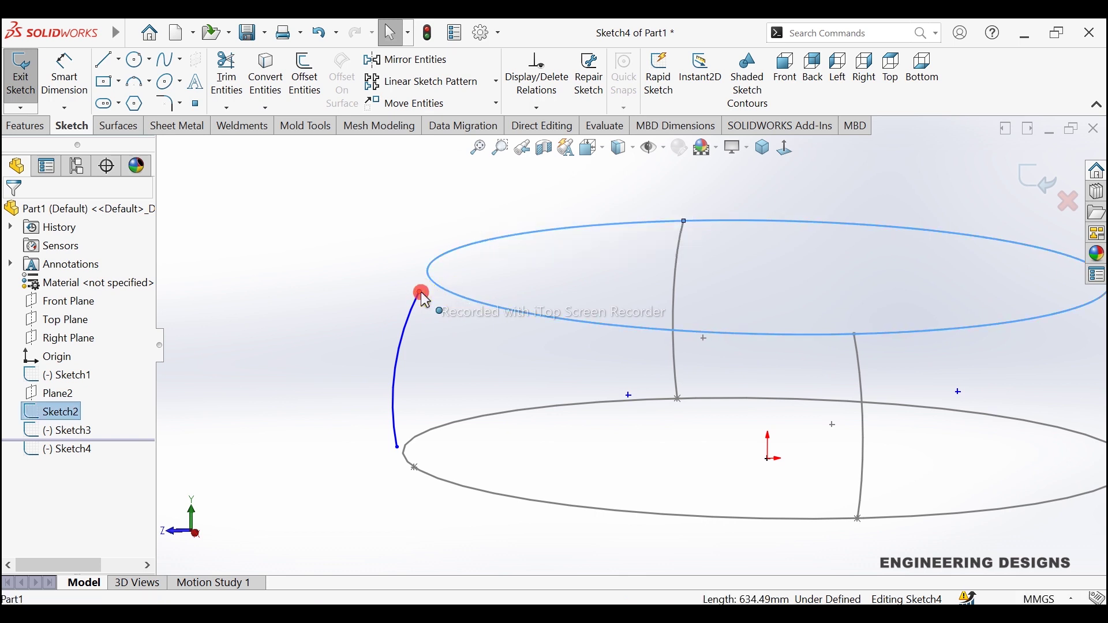
ctrl+click(422, 292)
click(506, 228)
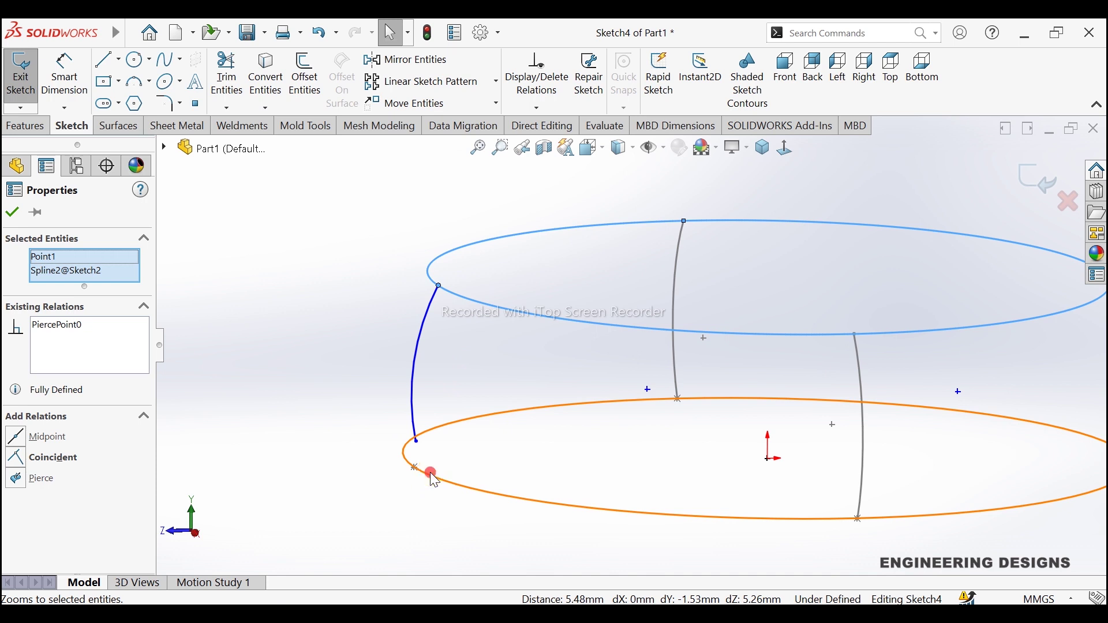
key(Escape)
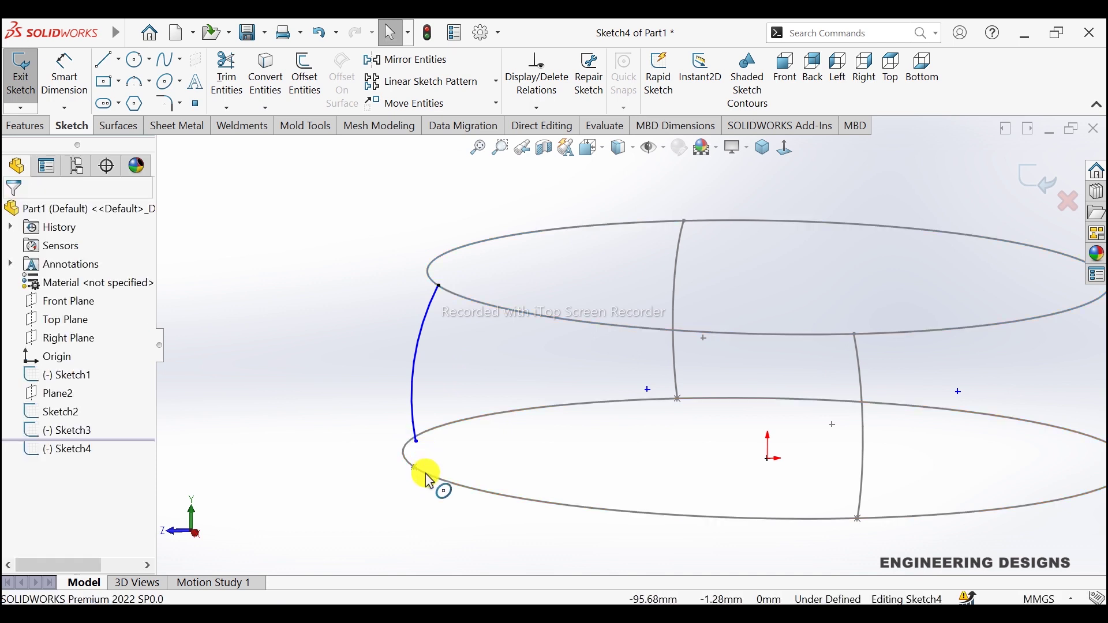
click(424, 470)
ctrl+click(418, 442)
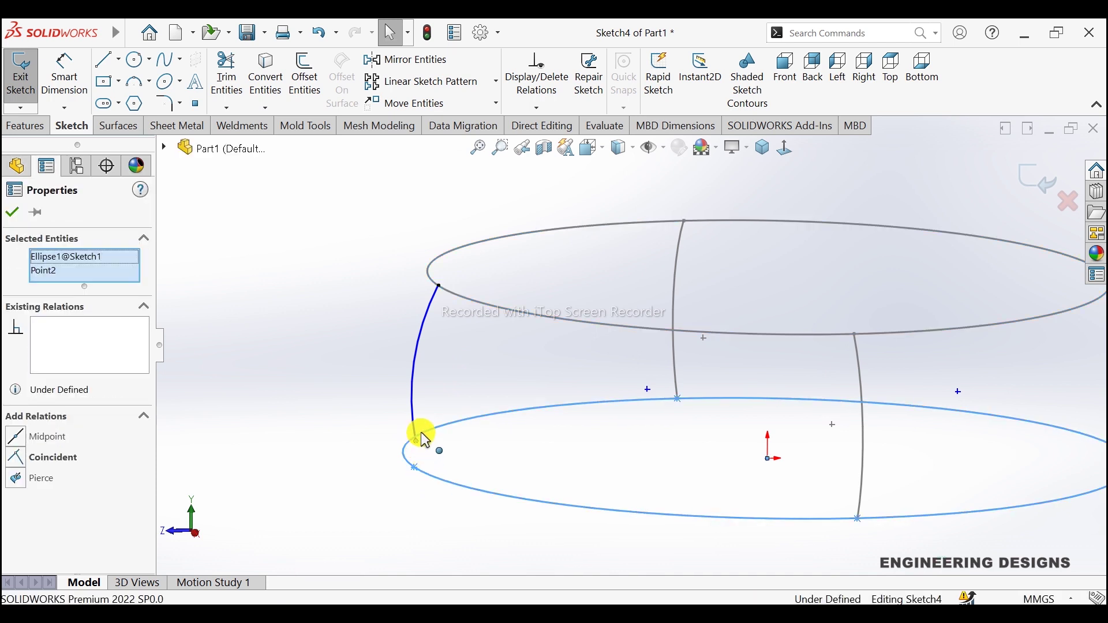
click(503, 378)
scroll(742, 440, up, 1)
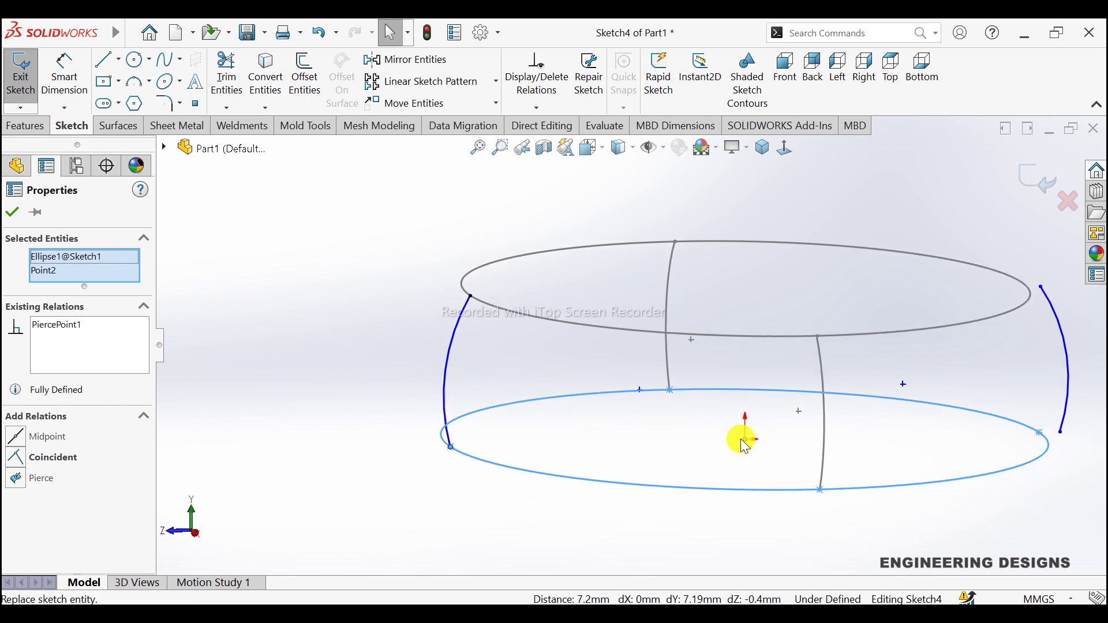
scroll(829, 358, up, 3)
scroll(886, 277, down, 1)
scroll(773, 320, down, 1)
click(774, 320)
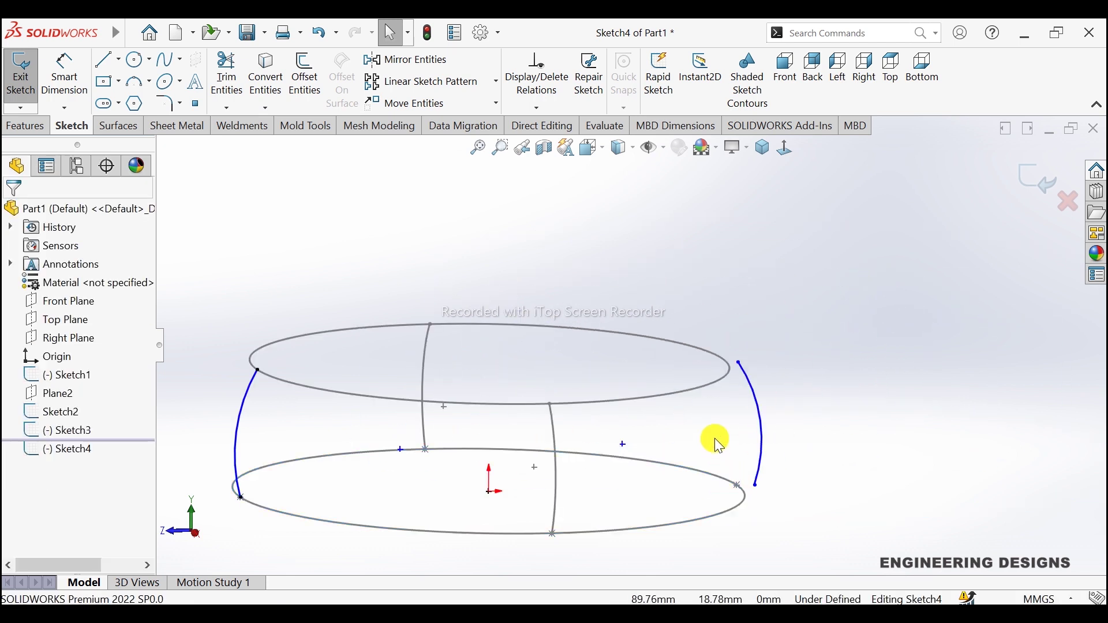
scroll(722, 404, down, 2)
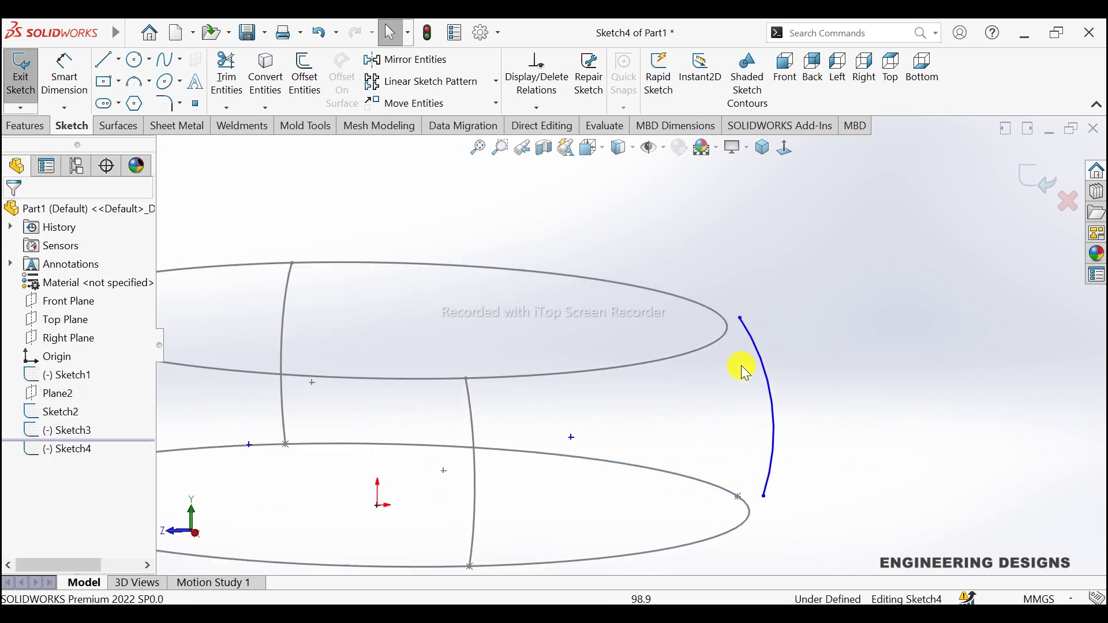
Pierce the right side arc's upper and lower ends onto the top and bottom ellipses
click(726, 330)
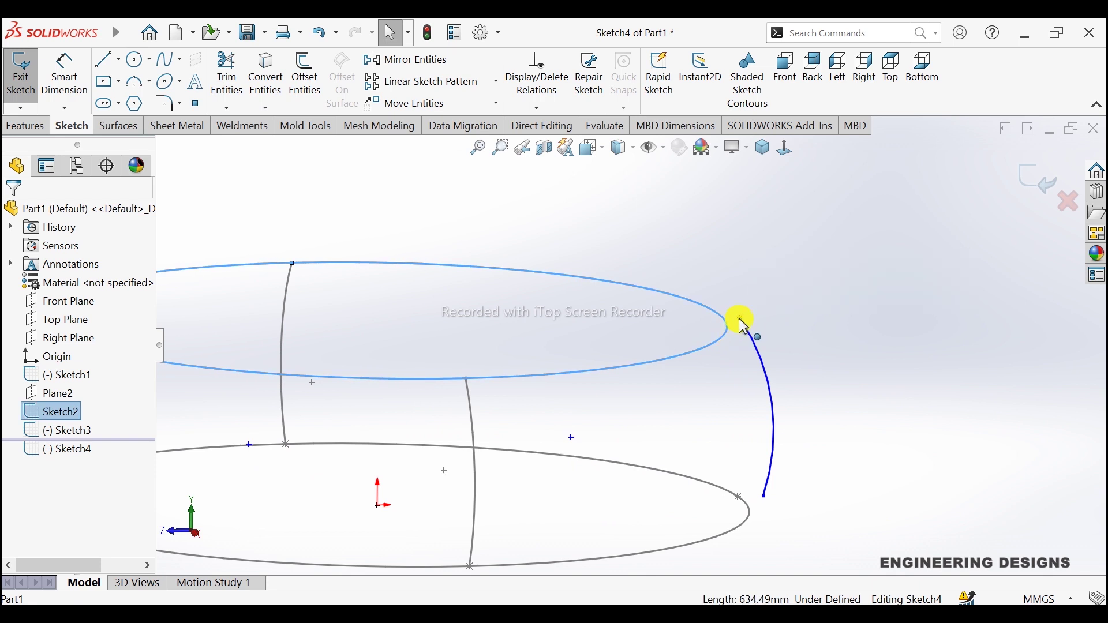
ctrl+click(740, 318)
click(832, 267)
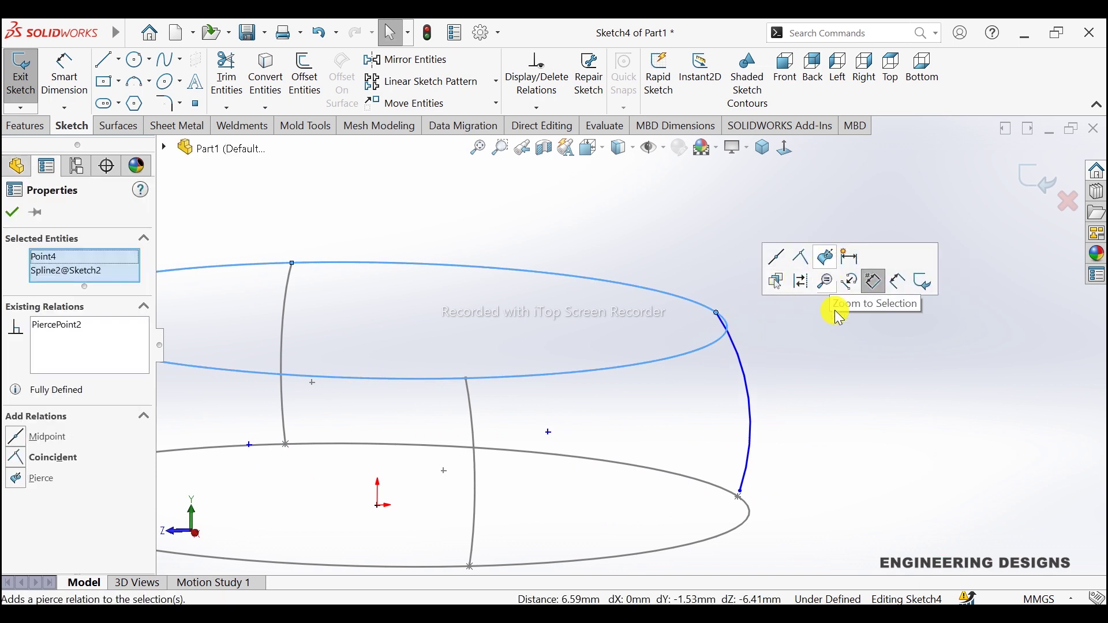
click(874, 281)
scroll(709, 472, down, 2)
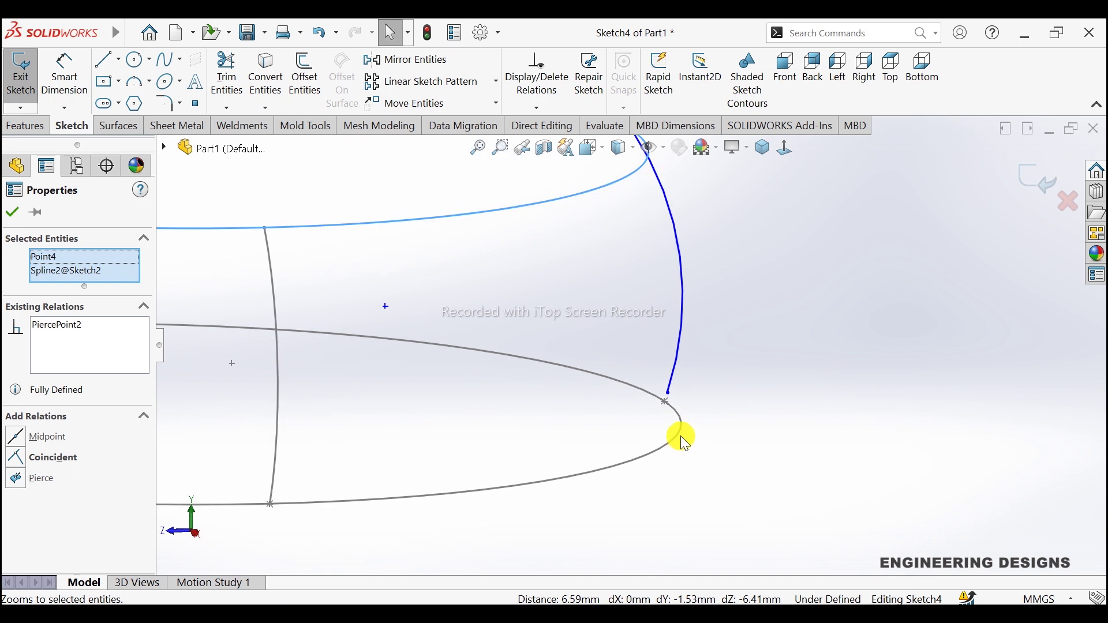
click(682, 437)
ctrl+click(668, 393)
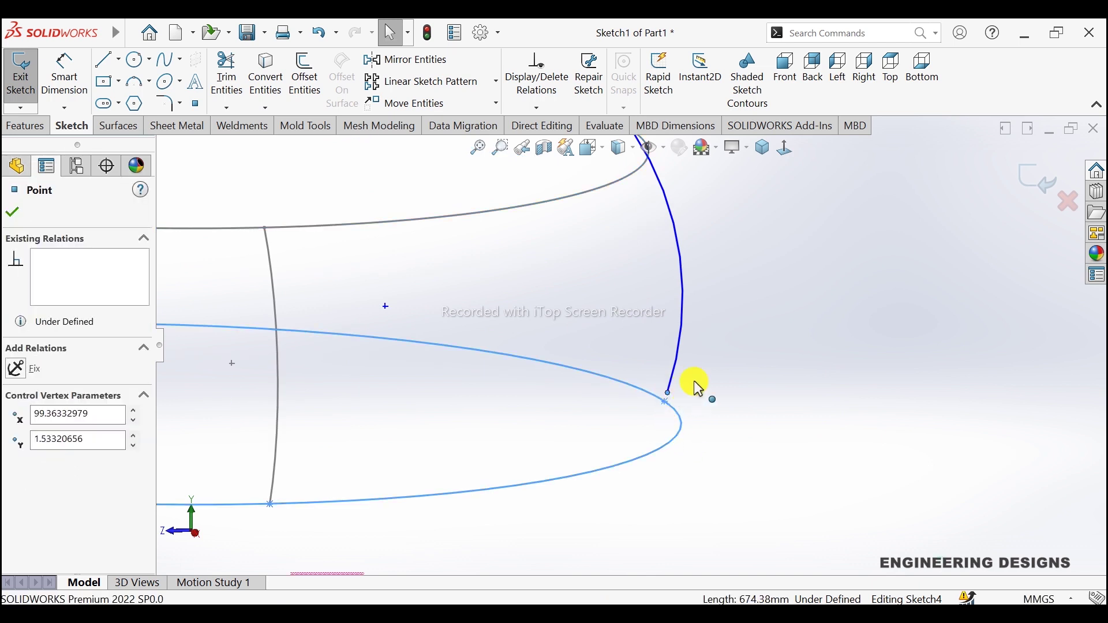
click(754, 326)
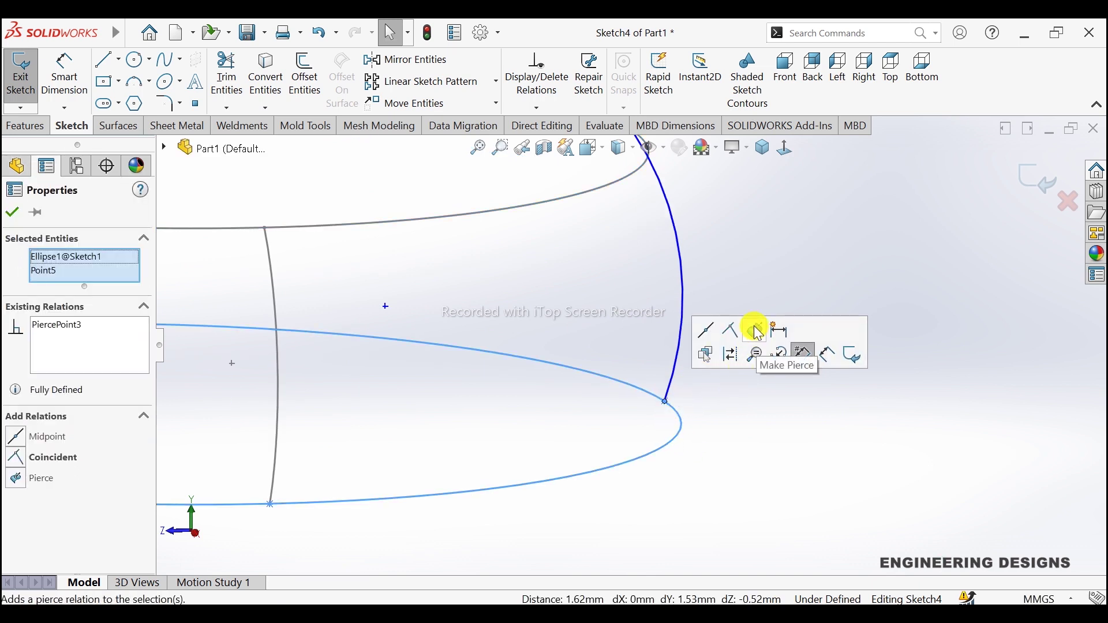
click(744, 449)
scroll(786, 407, up, 3)
scroll(775, 338, up, 2)
scroll(816, 311, up, 2)
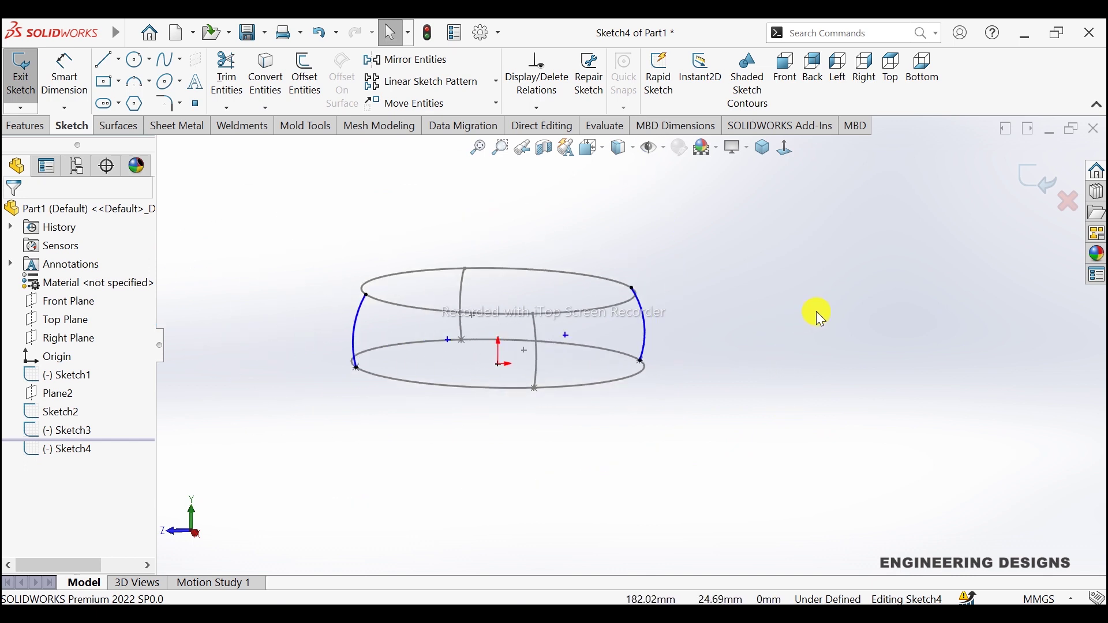
mouse_move(816, 310)
middle_down()
mouse_move(777, 319)
mouse_move(771, 366)
mouse_move(791, 317)
mouse_move(760, 306)
mouse_move(887, 223)
middle_up()
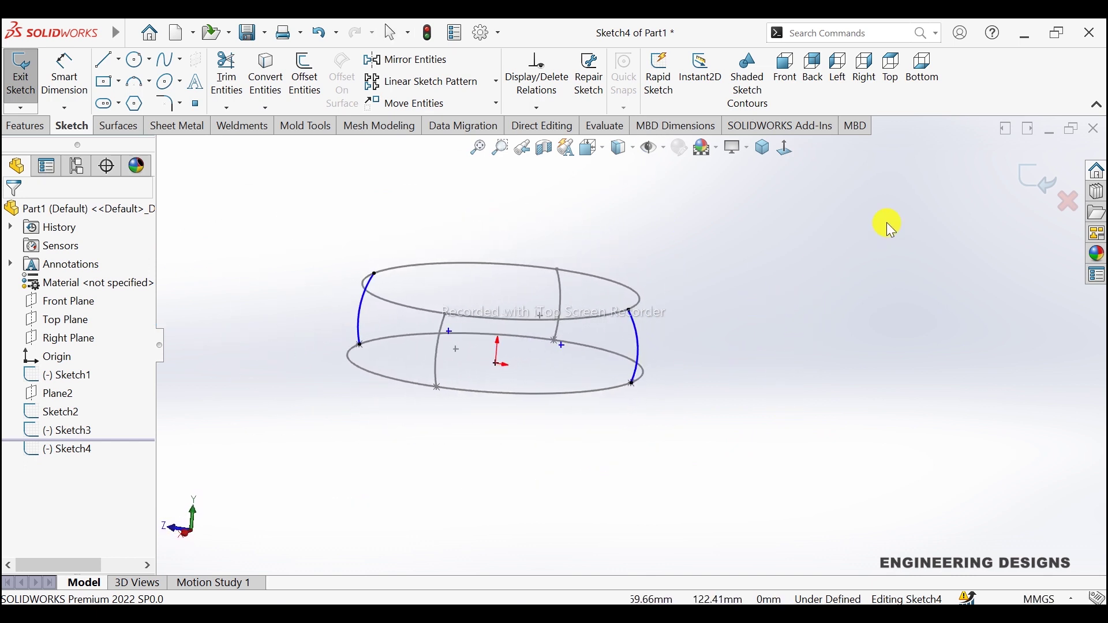
Exit Sketch4 and bring up the Surfaces tools in the CommandManager
click(1035, 172)
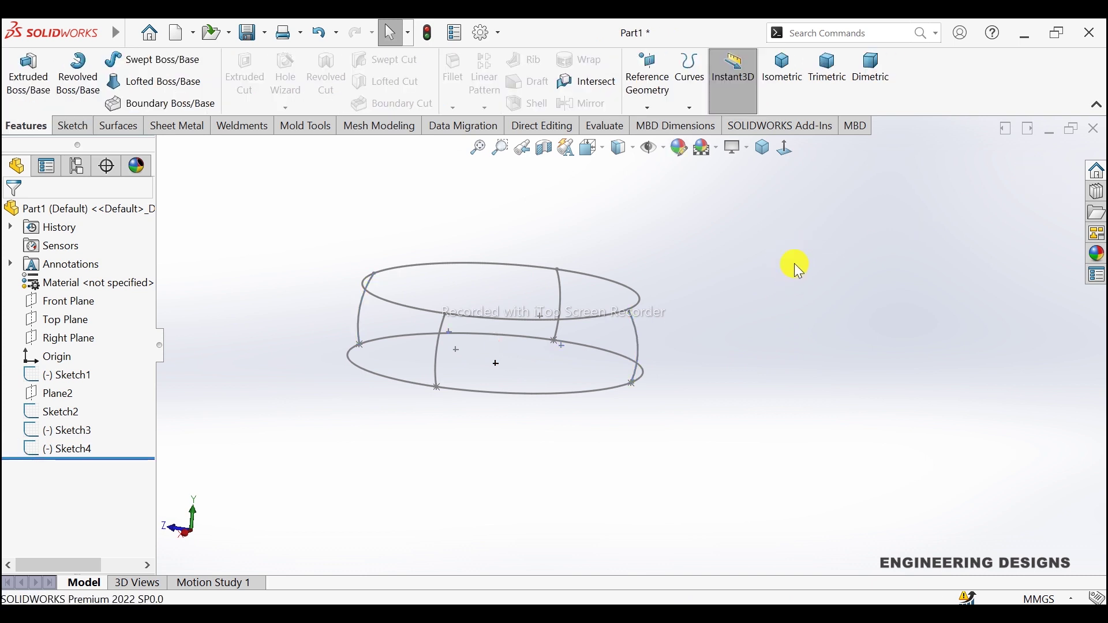
mouse_move(794, 264)
middle_down()
mouse_move(775, 280)
mouse_move(809, 282)
mouse_move(359, 306)
middle_up()
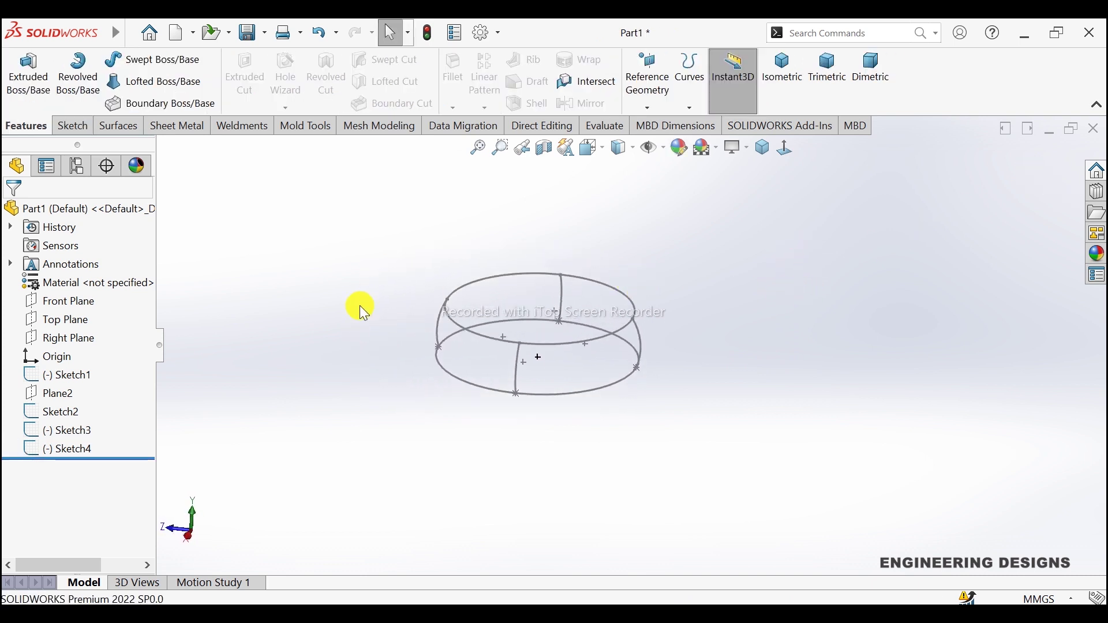
scroll(380, 297, down, 2)
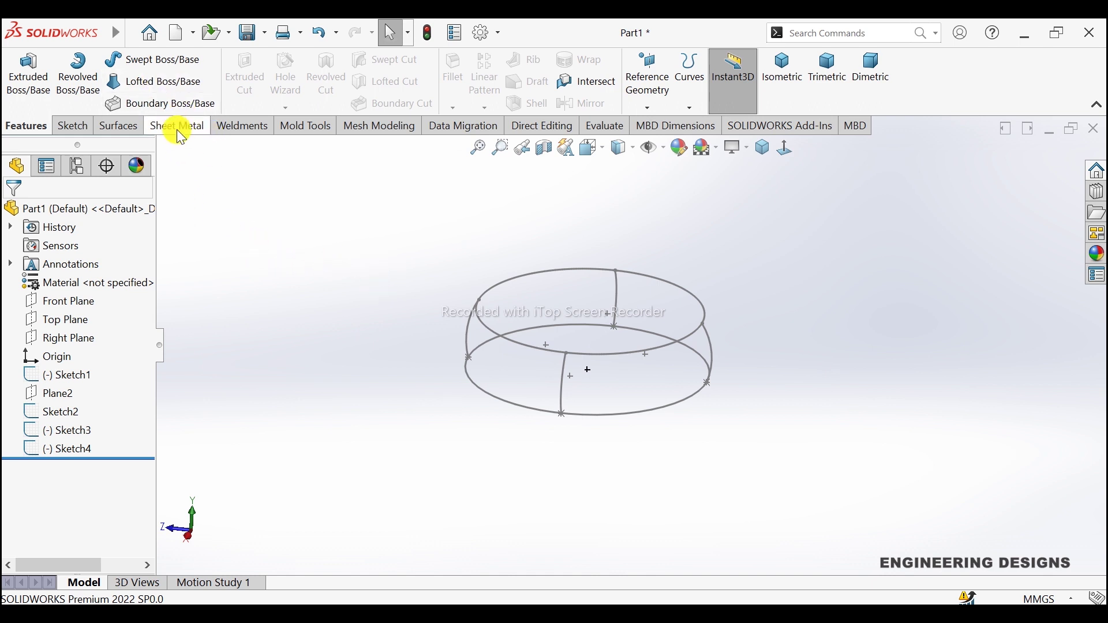
click(121, 127)
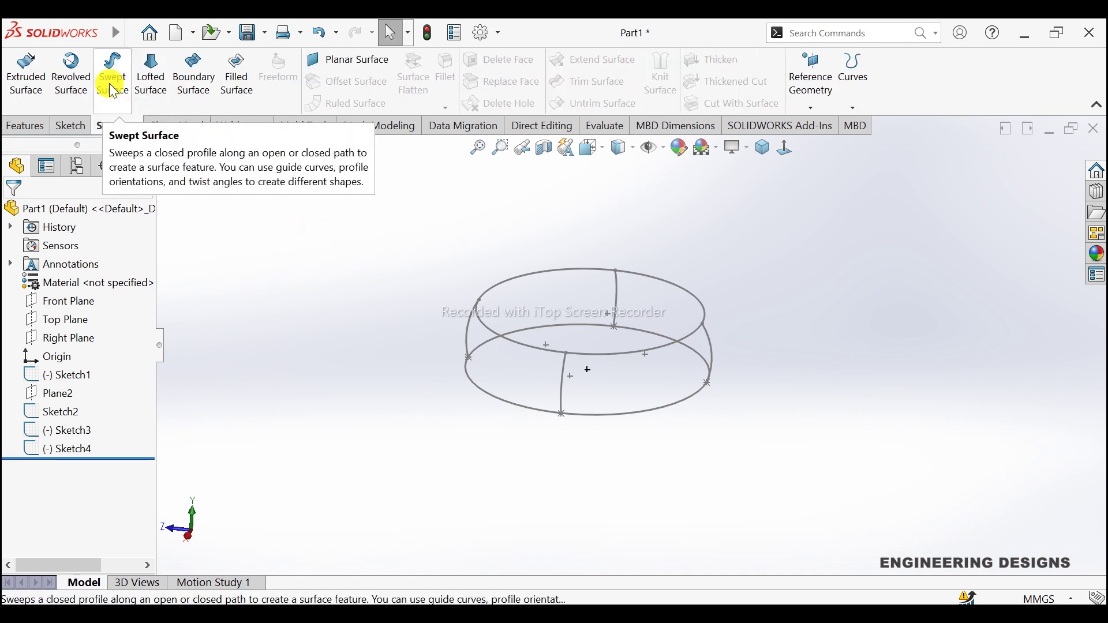
Start a Surface-Loft with the bottom and top ellipses as its two profiles
click(150, 72)
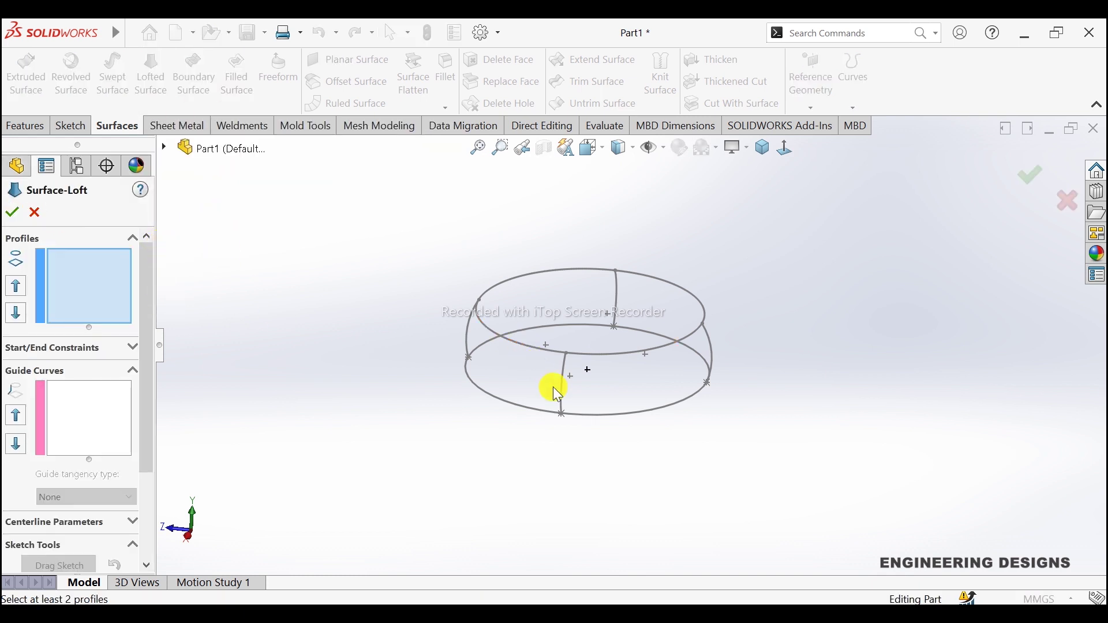
click(596, 415)
click(604, 354)
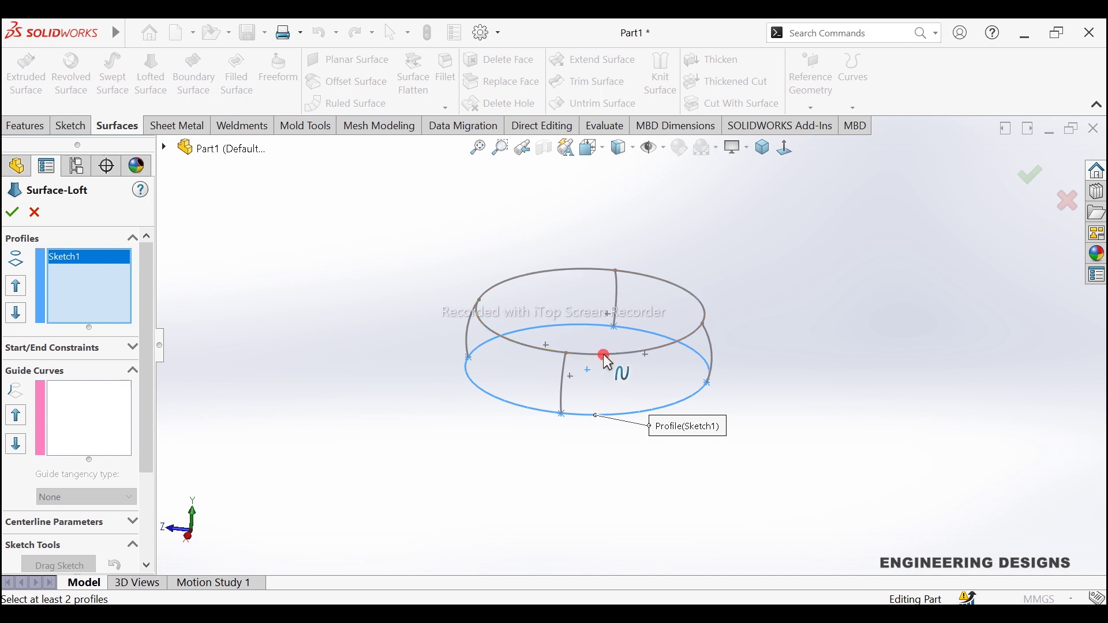
Add the front vertical line and right side arc as the first two guide curves
click(82, 395)
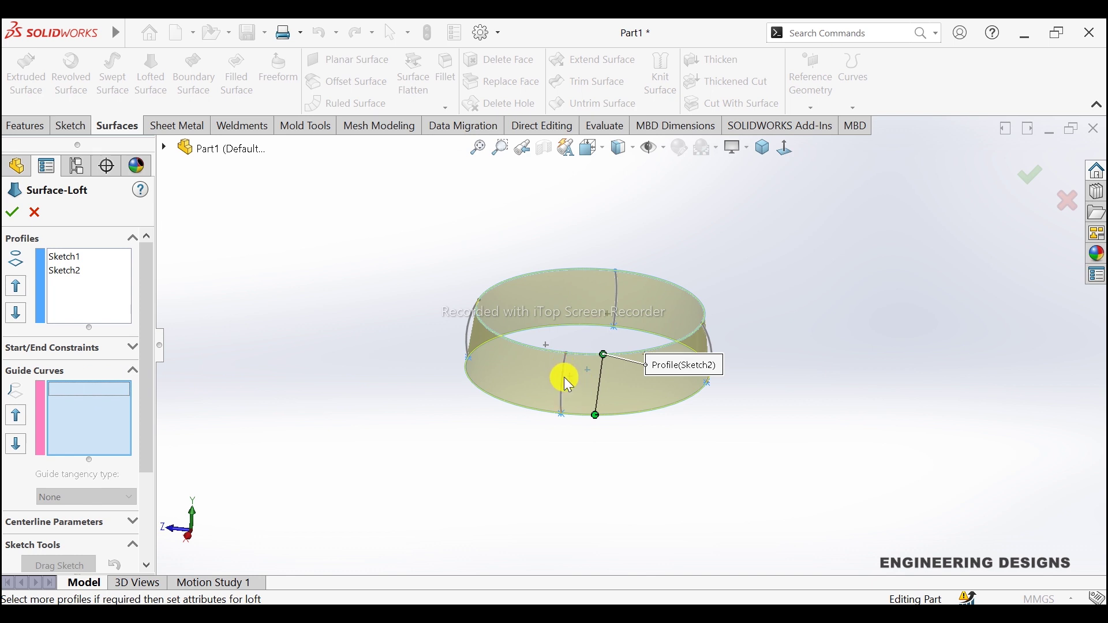
click(565, 376)
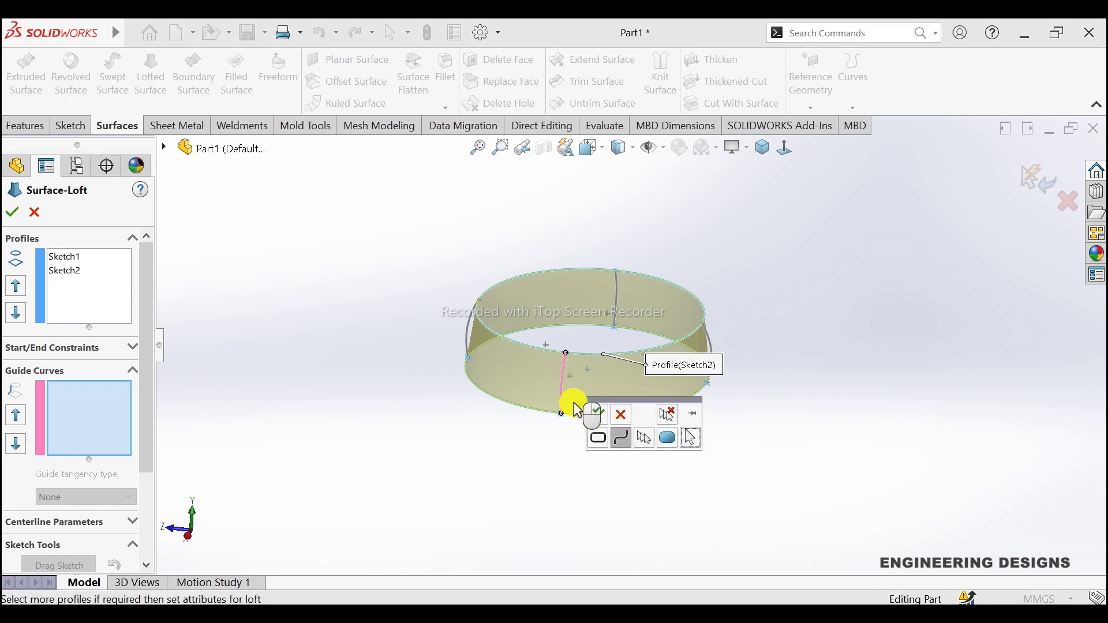
click(600, 414)
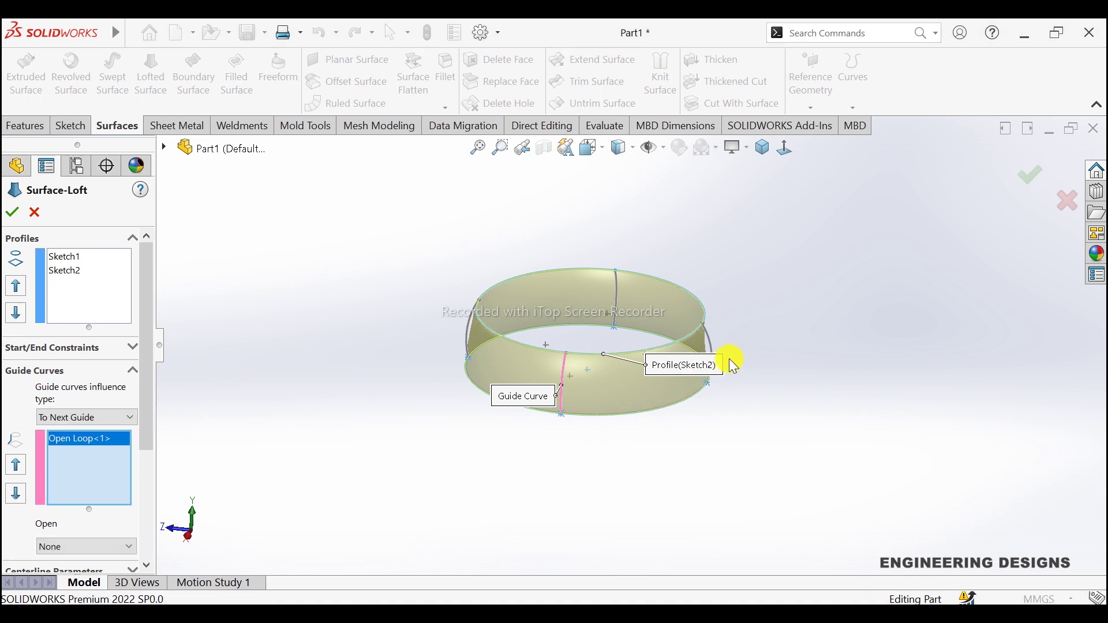
click(714, 345)
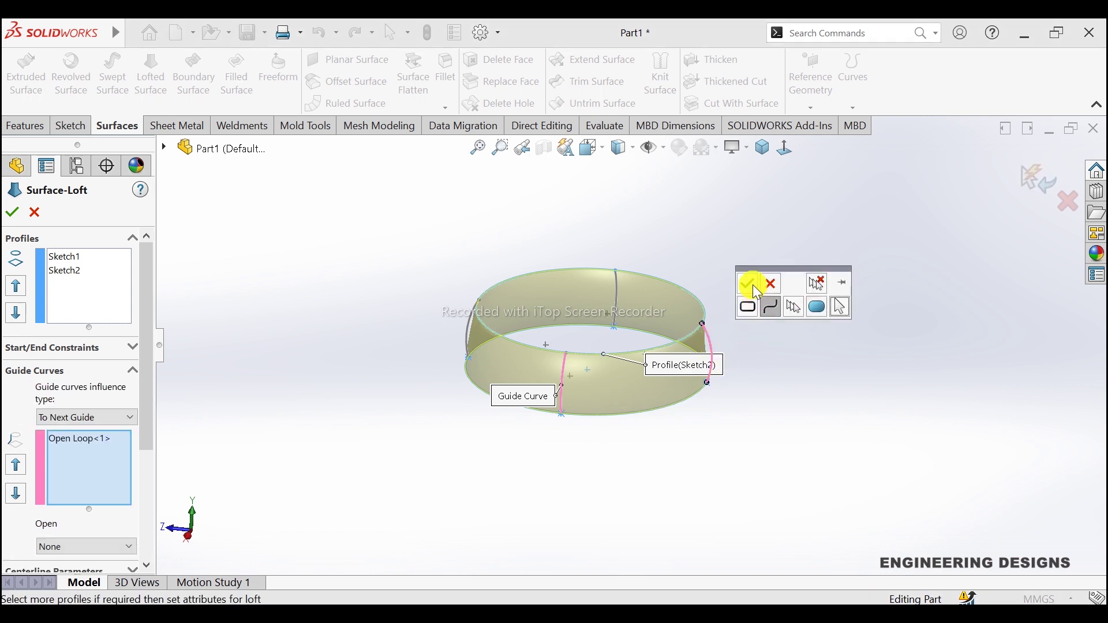
click(754, 285)
Add the far-end arc and remaining edge arc as the third and fourth guide curves
mouse_move(686, 248)
middle_down()
mouse_move(639, 248)
mouse_move(565, 276)
mouse_move(700, 297)
middle_up()
scroll(715, 312, down, 3)
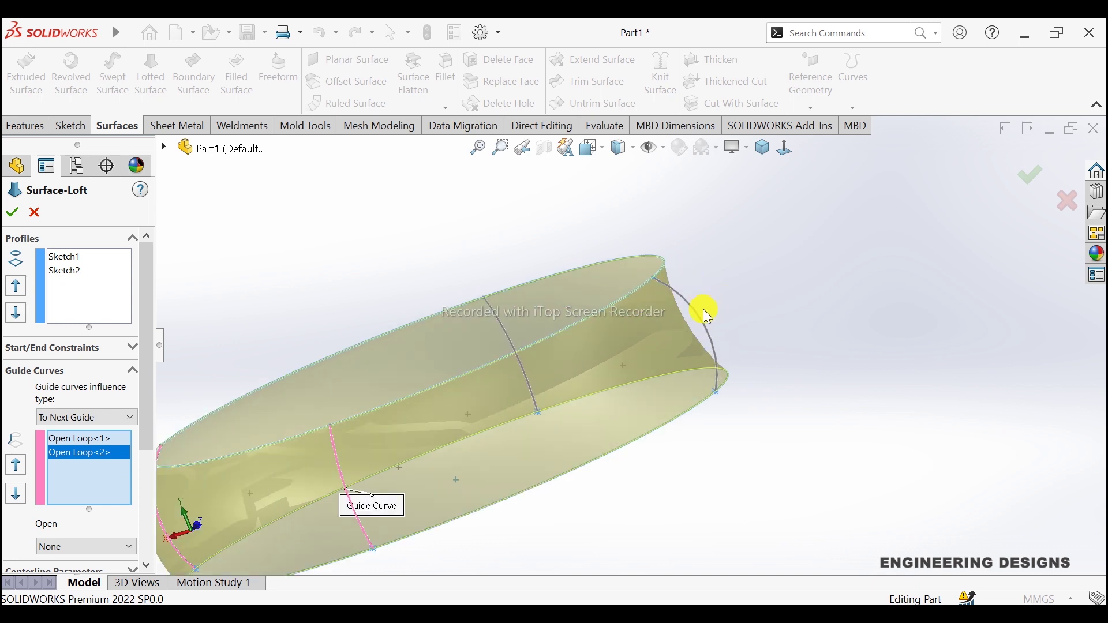
click(706, 323)
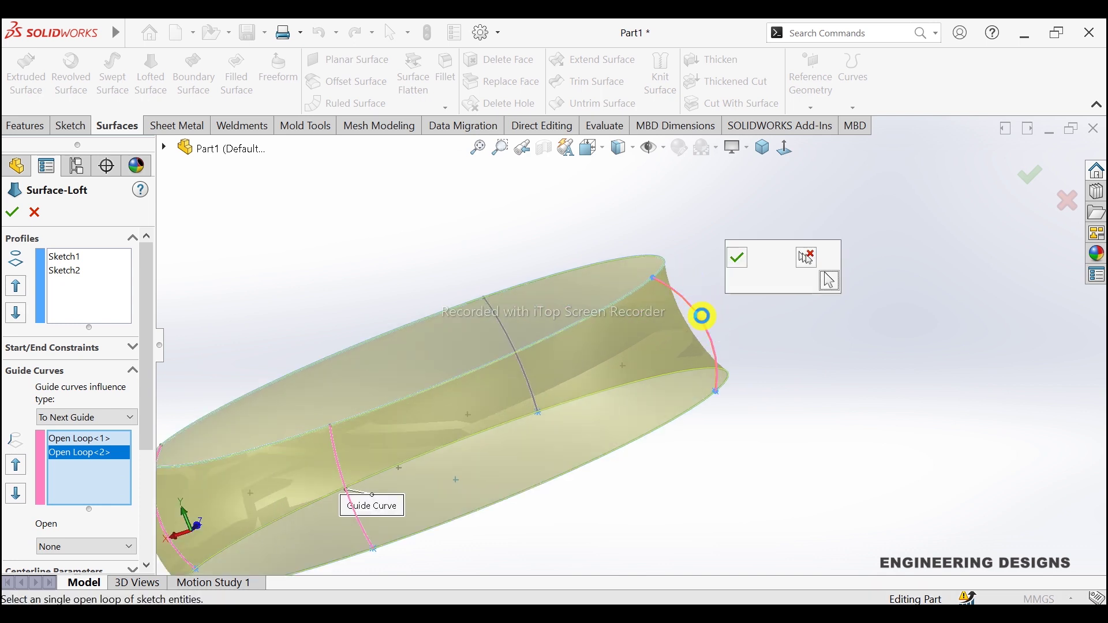
click(739, 263)
middle_drag(722, 260, 603, 248)
scroll(753, 263, up, 2)
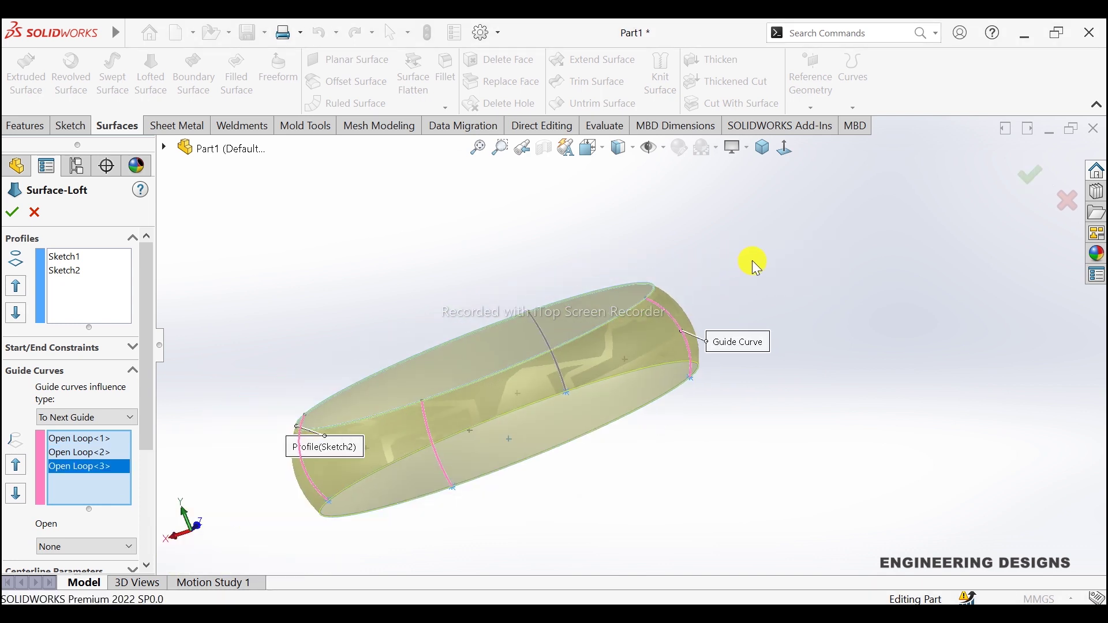
mouse_move(753, 263)
middle_down()
mouse_move(656, 292)
mouse_move(666, 338)
middle_up()
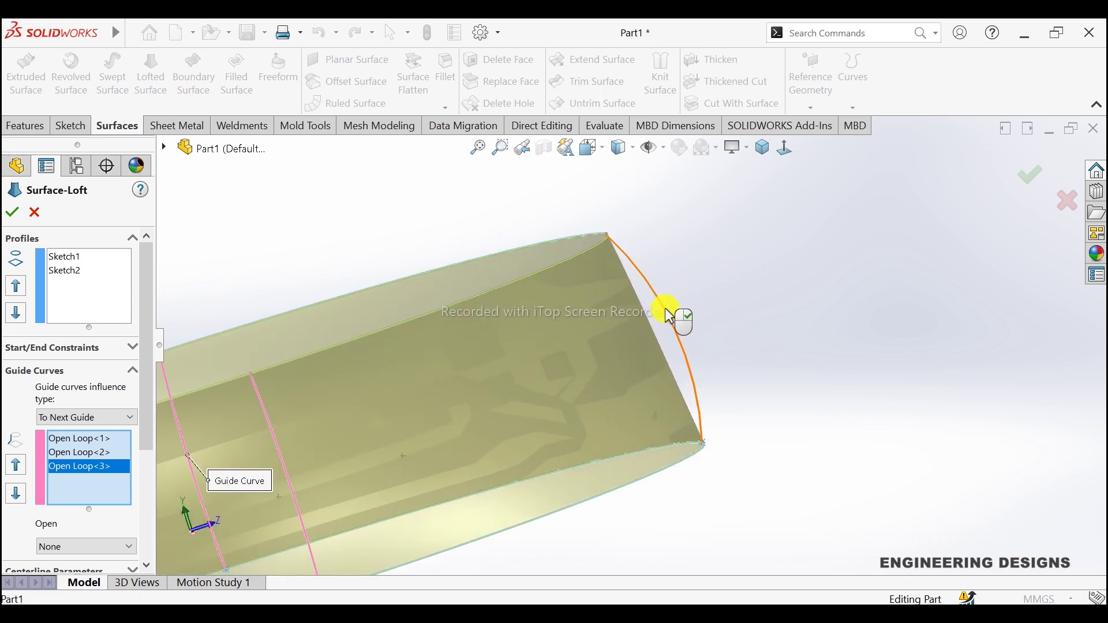
click(669, 314)
click(698, 248)
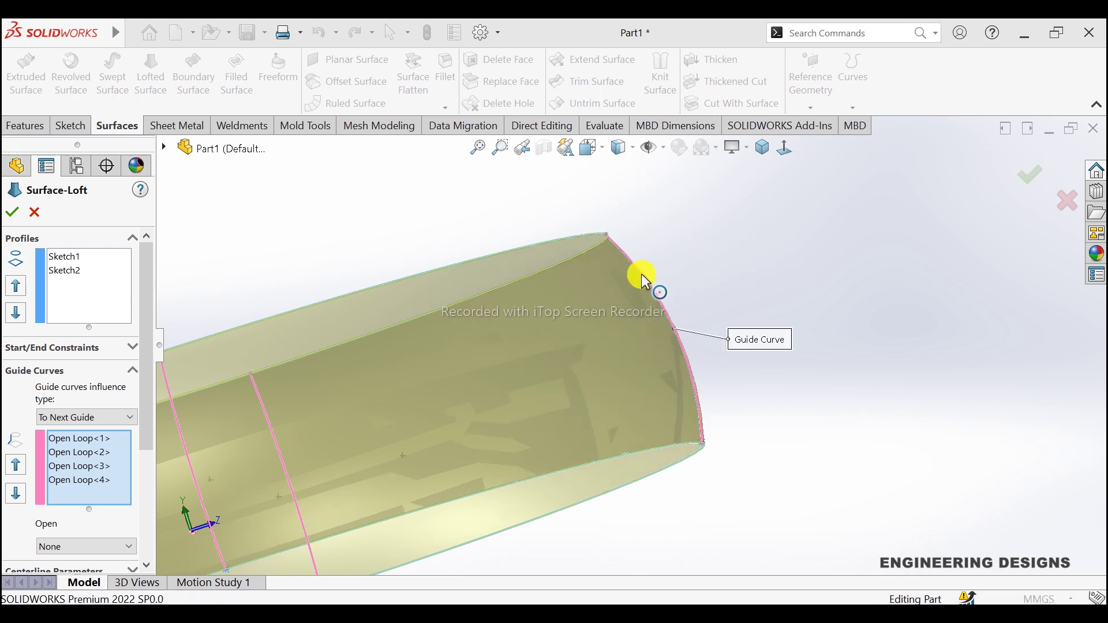
scroll(638, 275, down, 5)
mouse_move(611, 267)
middle_down()
mouse_move(786, 297)
mouse_move(787, 369)
mouse_move(799, 295)
mouse_move(663, 285)
mouse_move(656, 344)
middle_up()
Change the ring loft's guide curves influence type from To Next Guide to Global
scroll(491, 438, down, 2)
scroll(508, 465, down, 3)
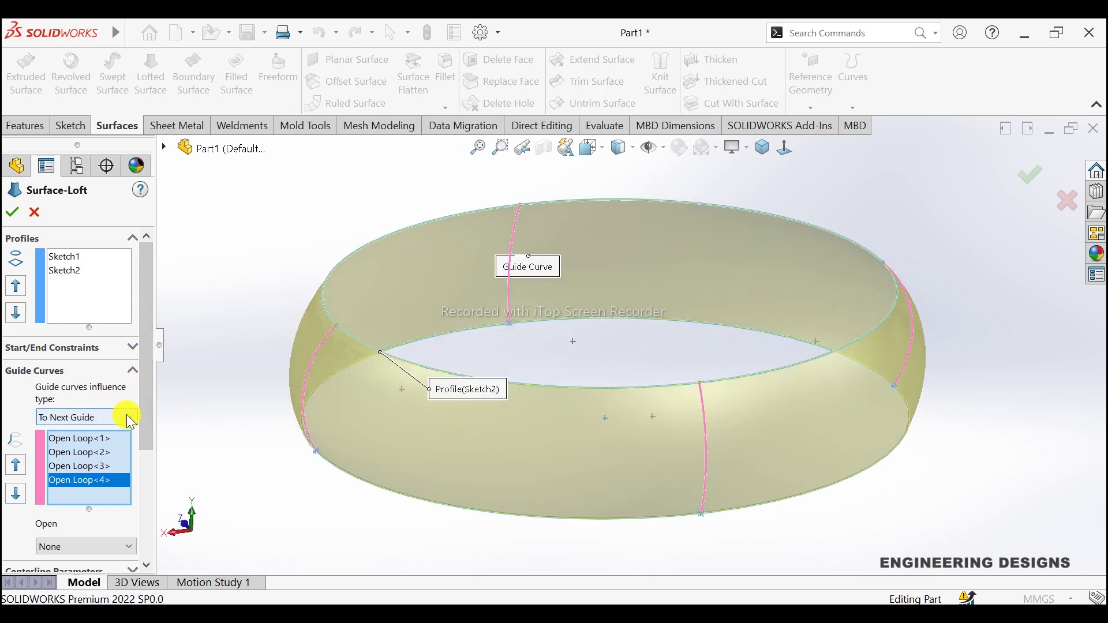
mouse_move(317, 465)
middle_down()
mouse_move(275, 410)
mouse_move(272, 421)
middle_up()
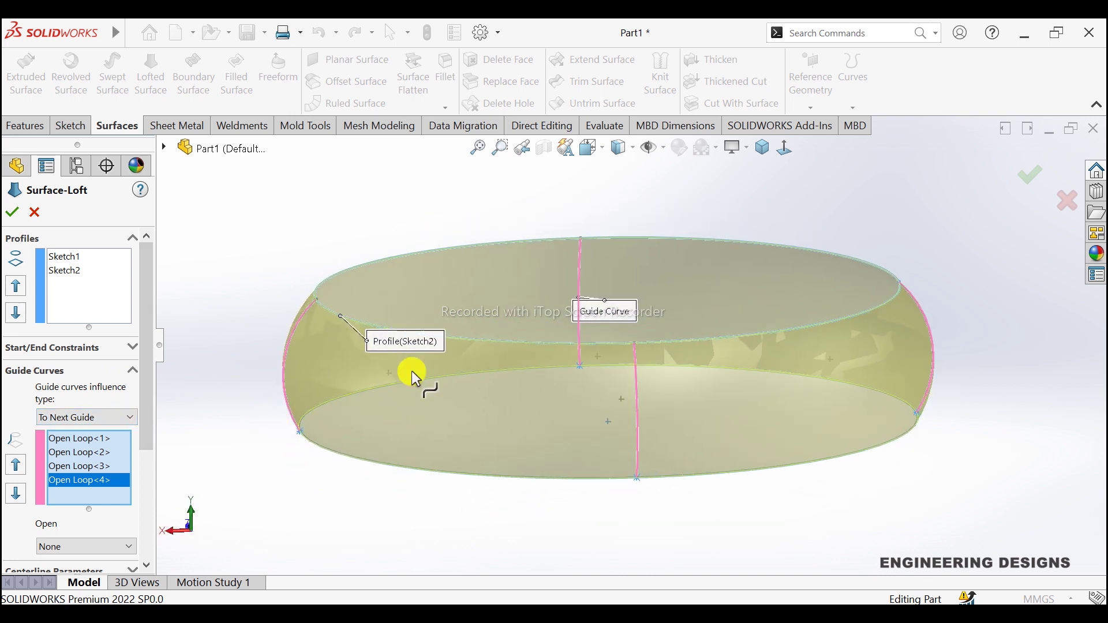
scroll(378, 424, down, 2)
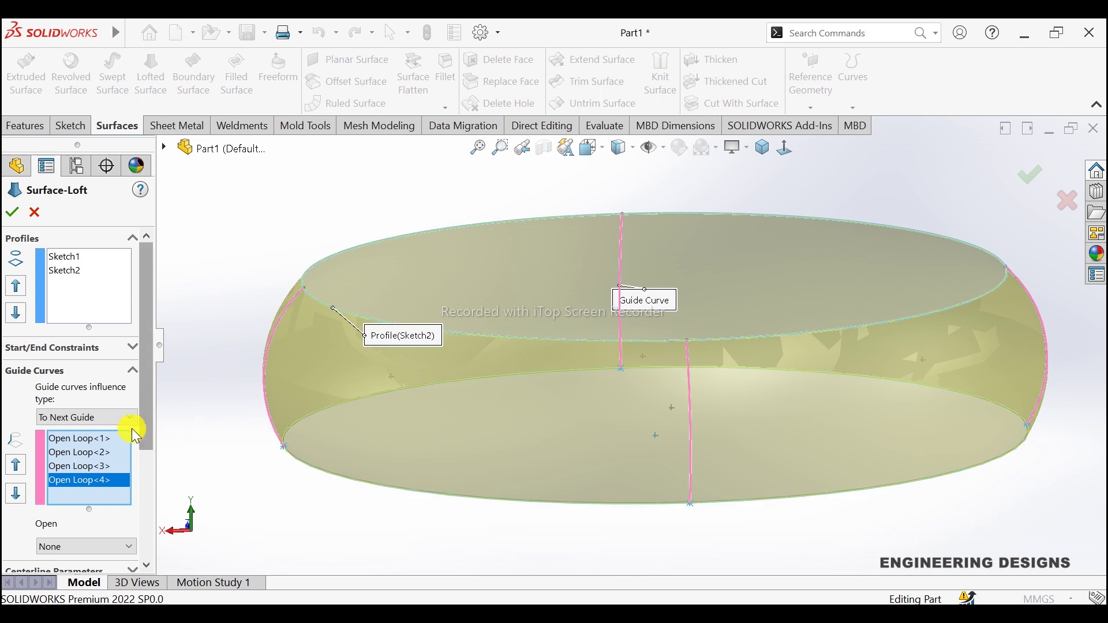
click(133, 348)
click(132, 347)
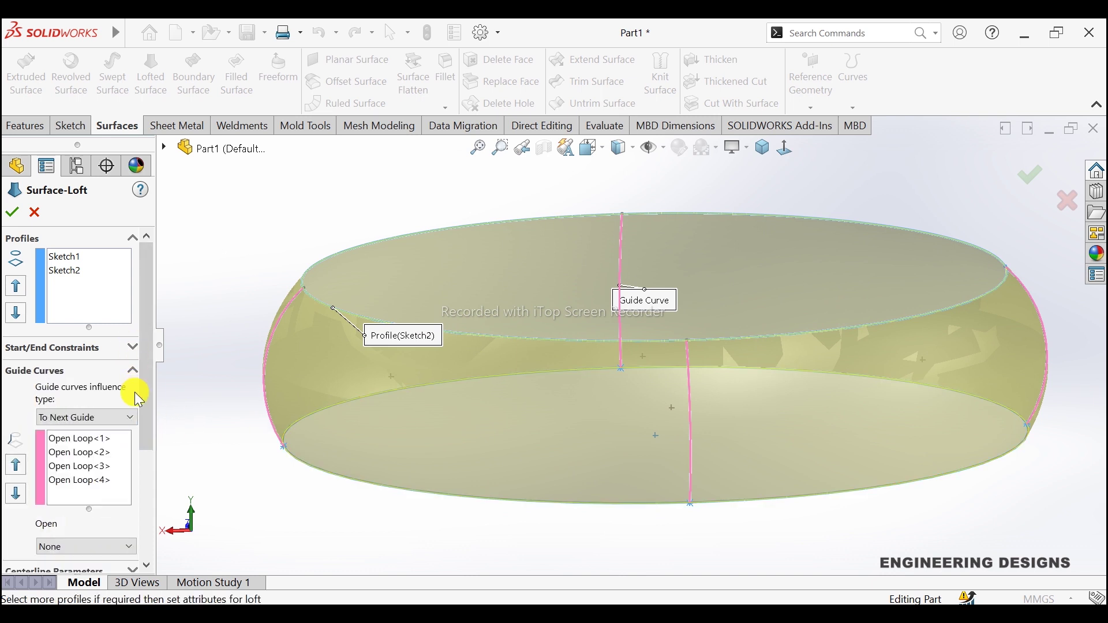
click(125, 418)
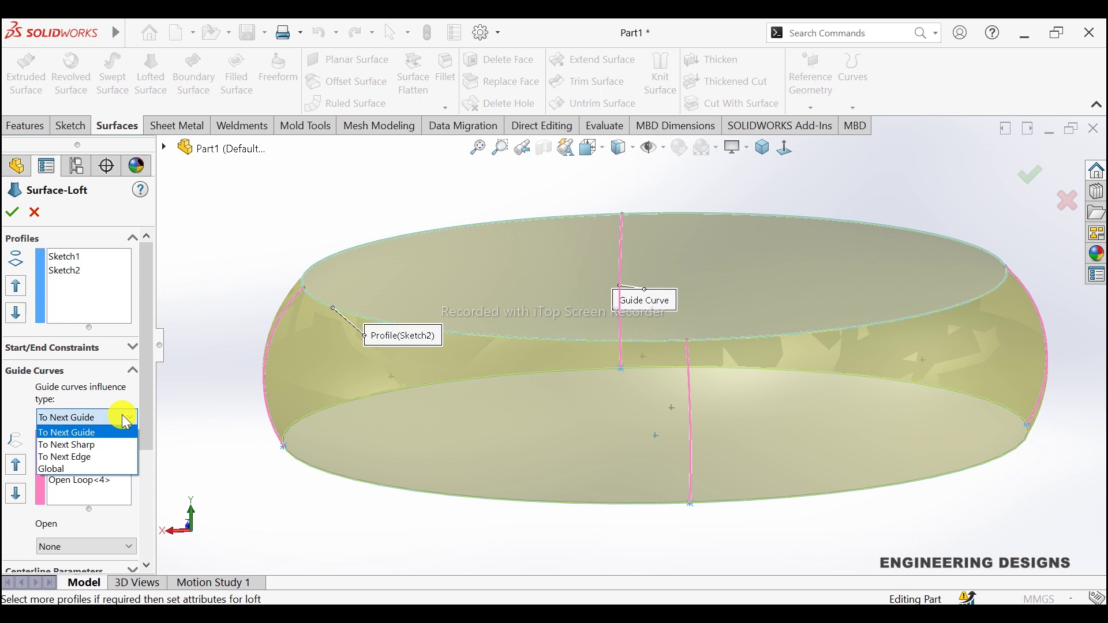
click(76, 467)
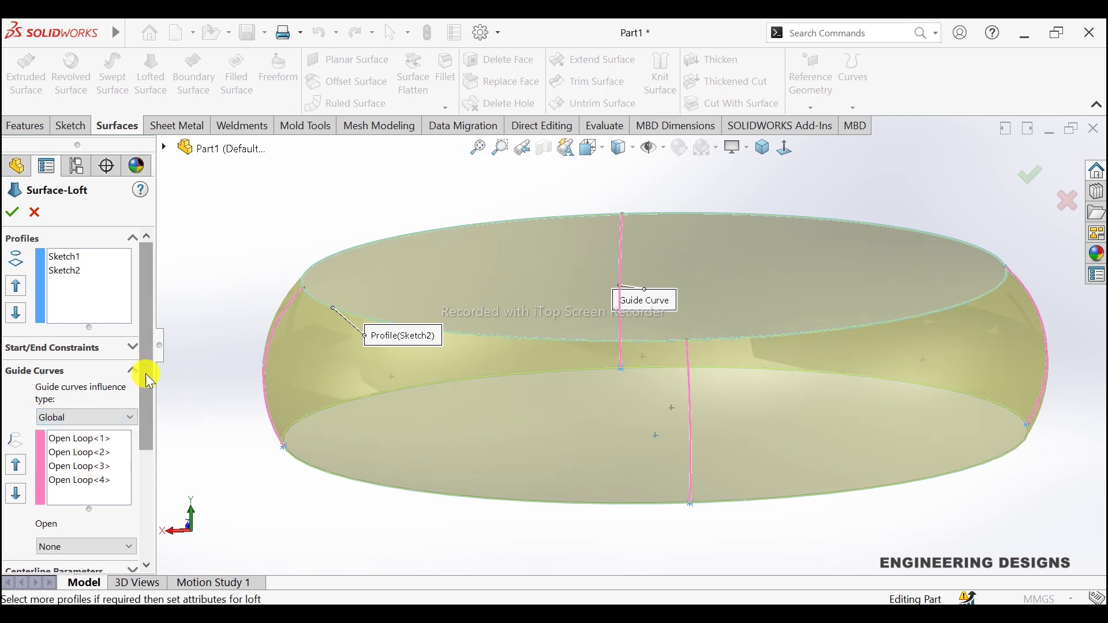
drag(147, 378, 147, 505)
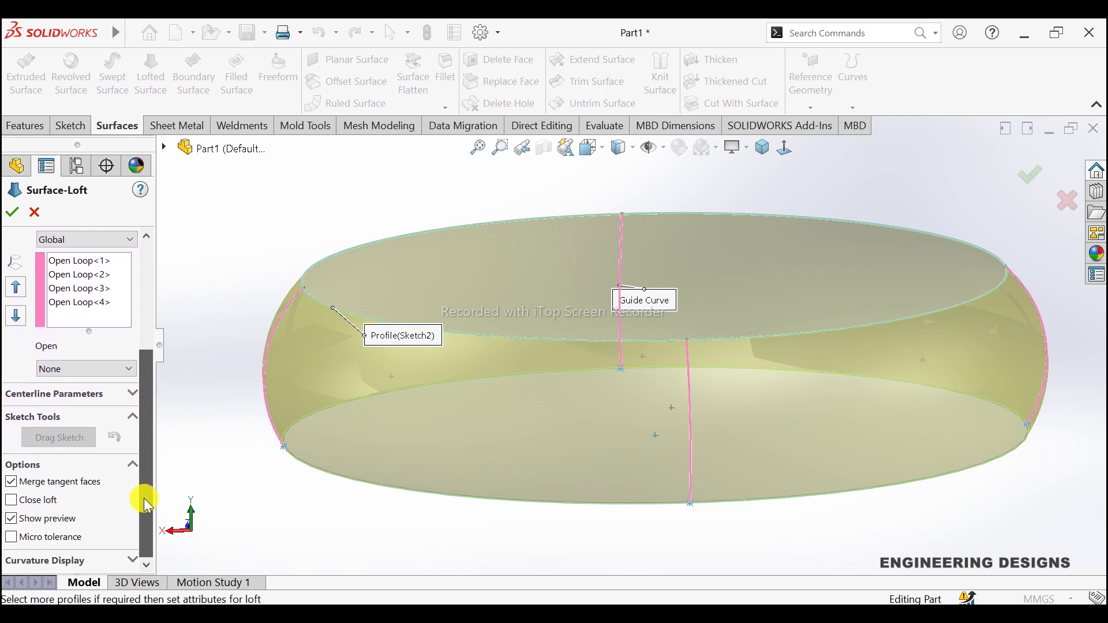
click(132, 560)
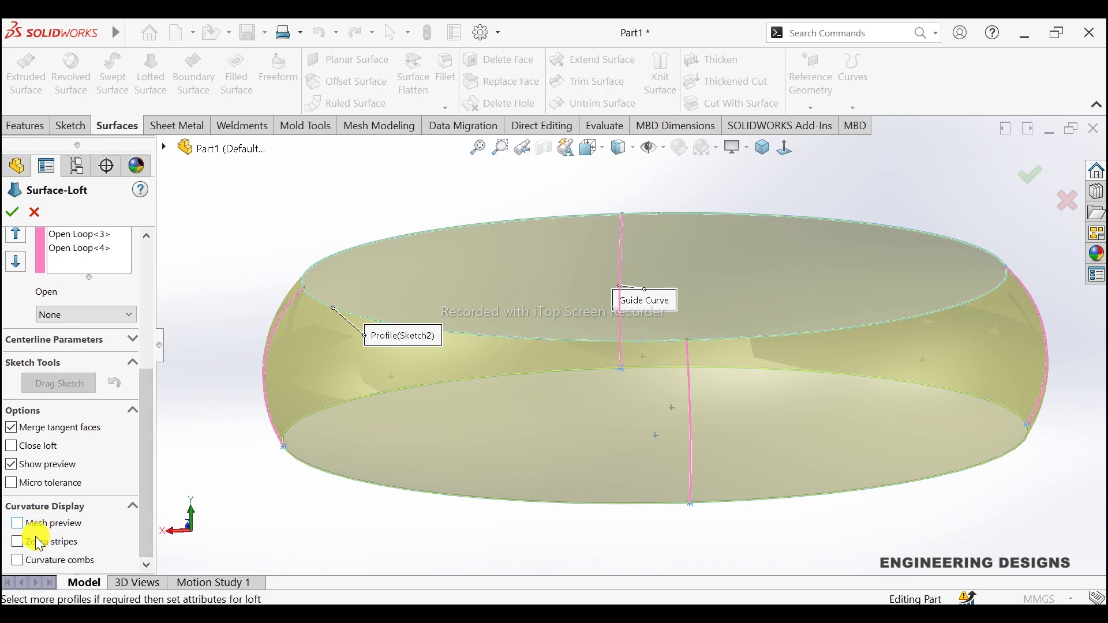
click(31, 539)
mouse_move(376, 470)
middle_down()
mouse_move(389, 453)
mouse_move(489, 465)
mouse_move(559, 515)
mouse_move(479, 544)
mouse_move(455, 519)
middle_up()
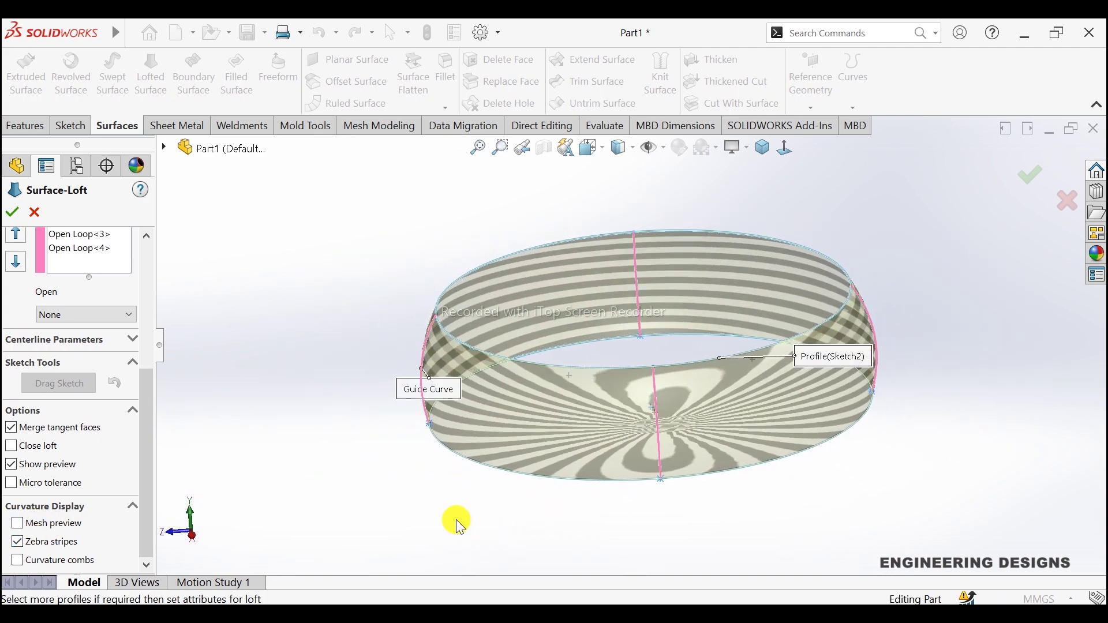
click(44, 542)
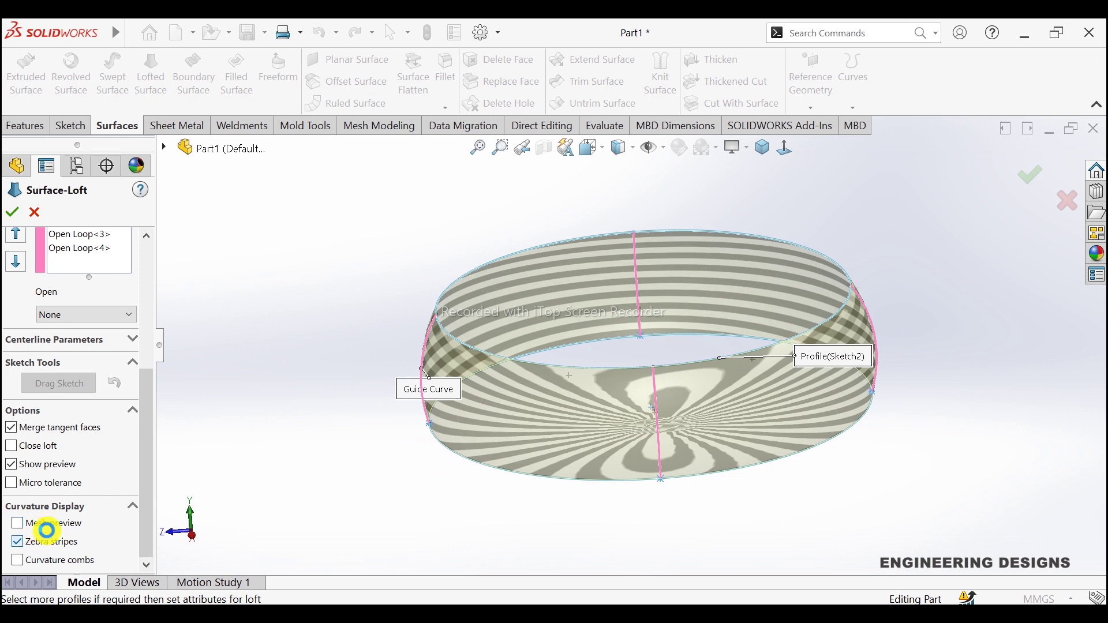
click(46, 523)
mouse_move(287, 417)
middle_down()
mouse_move(329, 390)
mouse_move(364, 396)
mouse_move(286, 396)
middle_up()
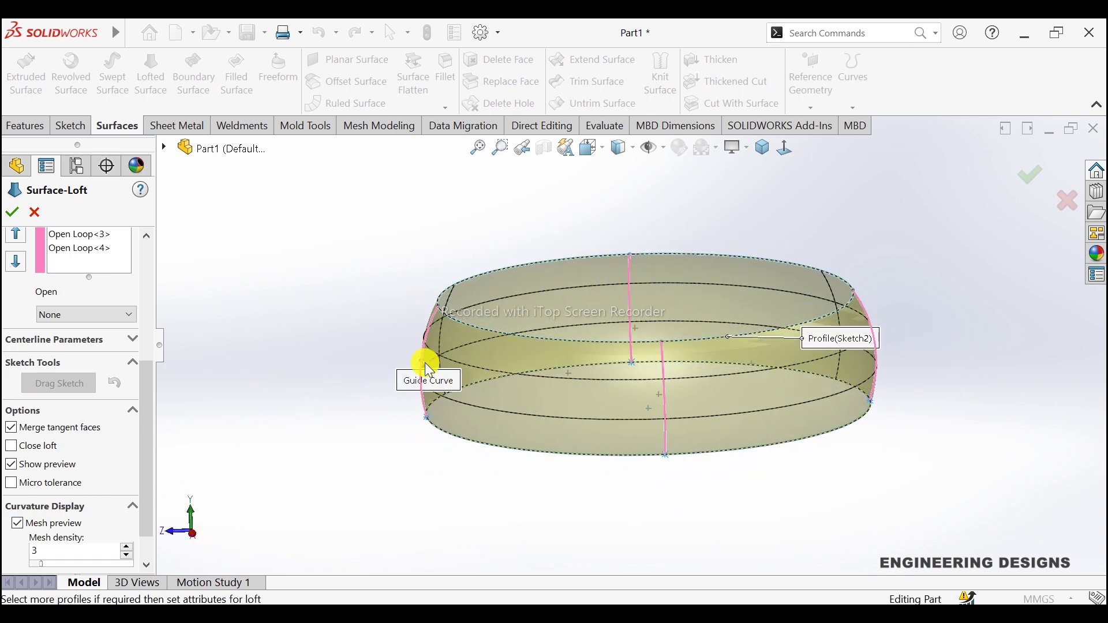
scroll(677, 349, down, 2)
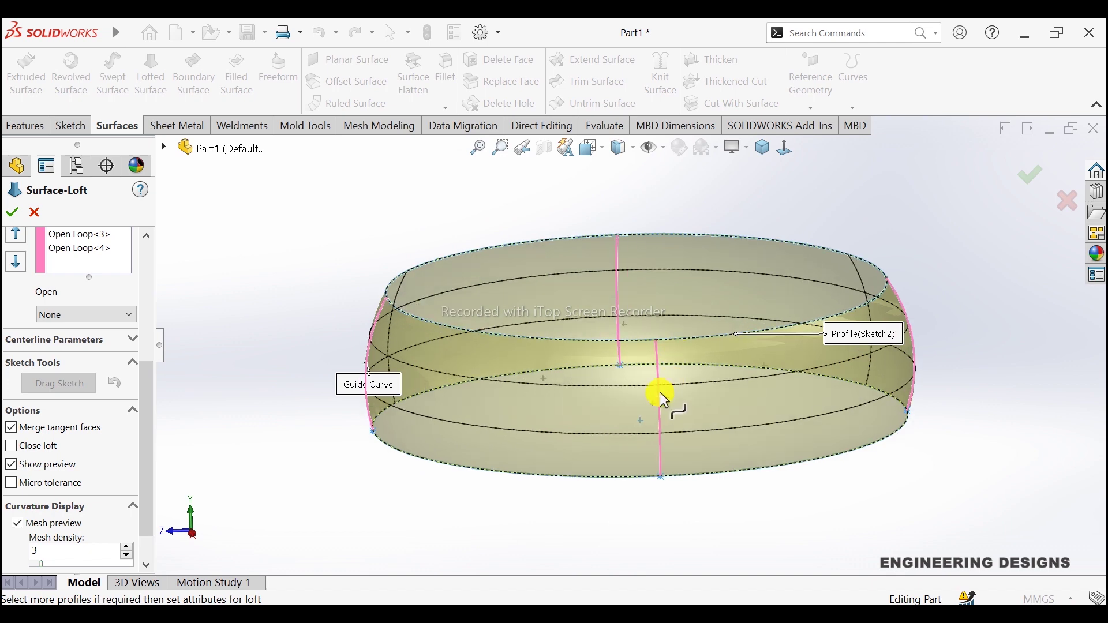
mouse_move(323, 316)
middle_down()
mouse_move(366, 314)
mouse_move(302, 317)
mouse_move(292, 334)
middle_up()
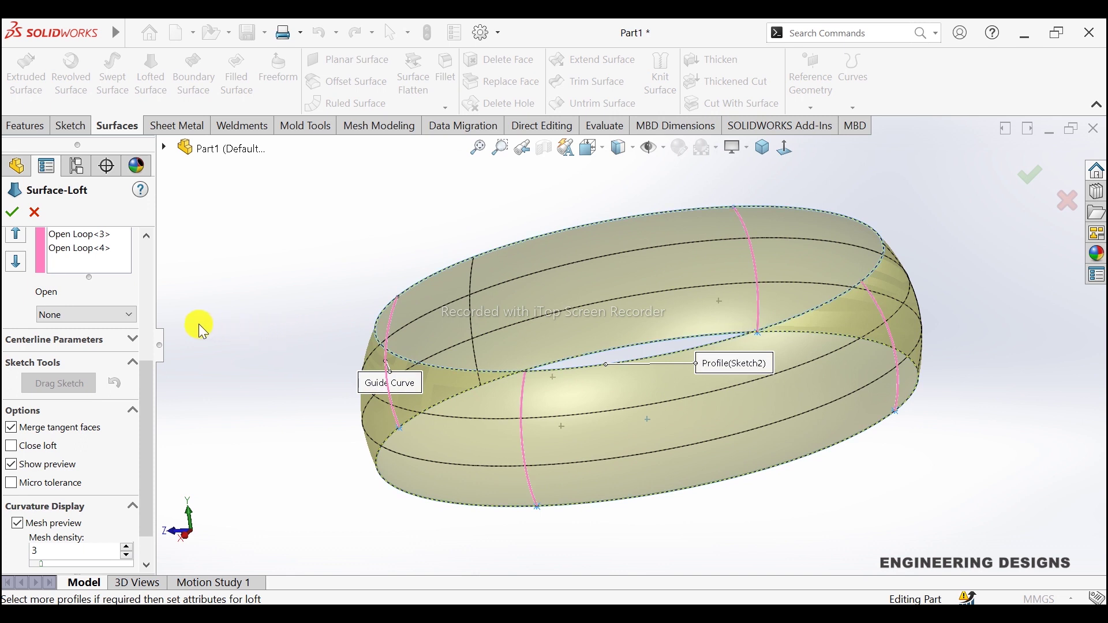
scroll(148, 463, down, 1)
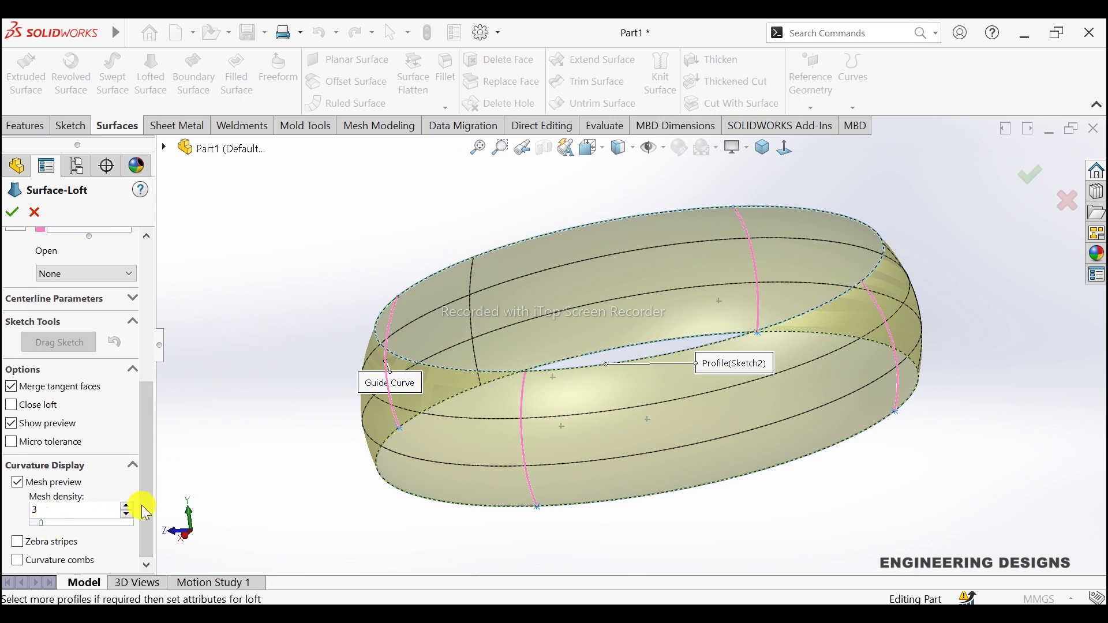
click(126, 506)
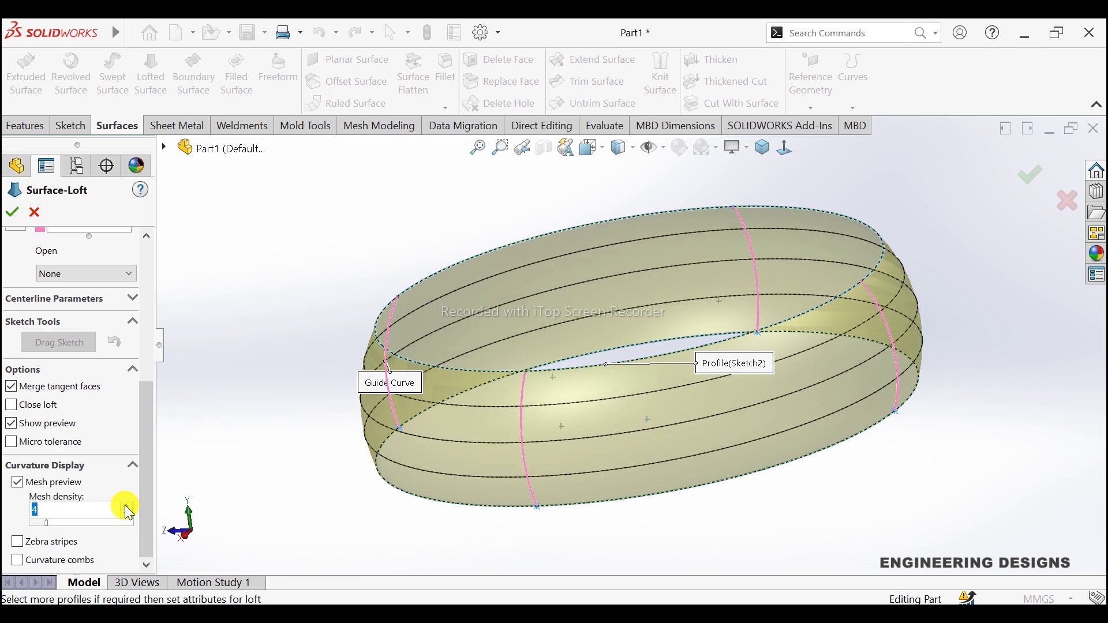
click(126, 506)
click(126, 506)
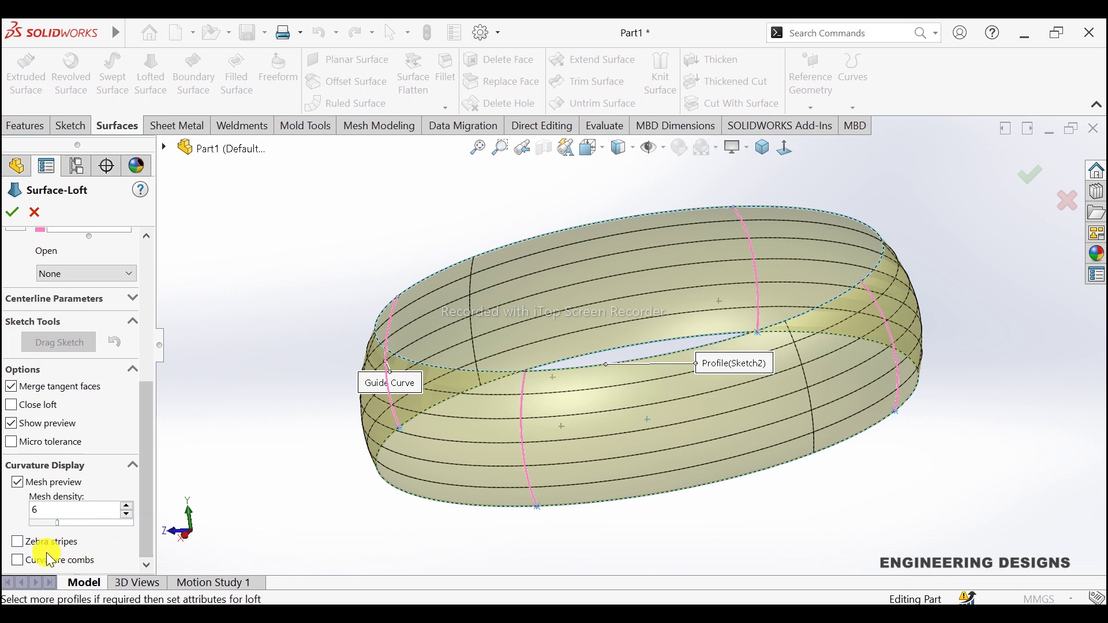
click(22, 562)
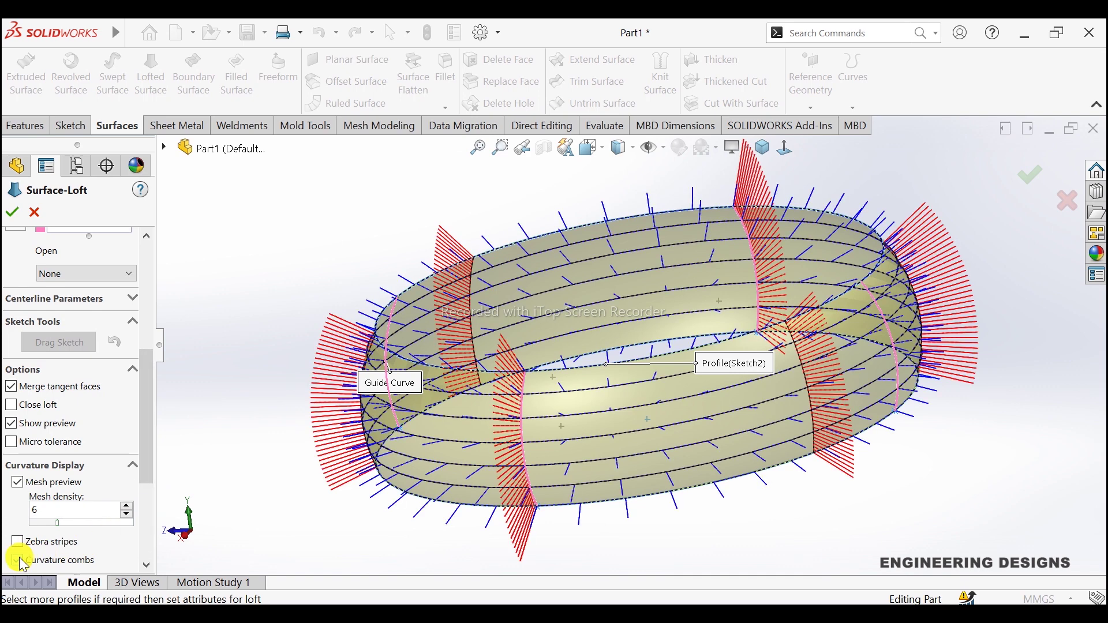
mouse_move(802, 282)
middle_down()
mouse_move(759, 255)
mouse_move(759, 287)
mouse_move(571, 268)
mouse_move(630, 240)
mouse_move(587, 243)
mouse_move(604, 264)
mouse_move(700, 289)
mouse_move(668, 319)
mouse_move(625, 324)
mouse_move(635, 331)
mouse_move(586, 358)
middle_up()
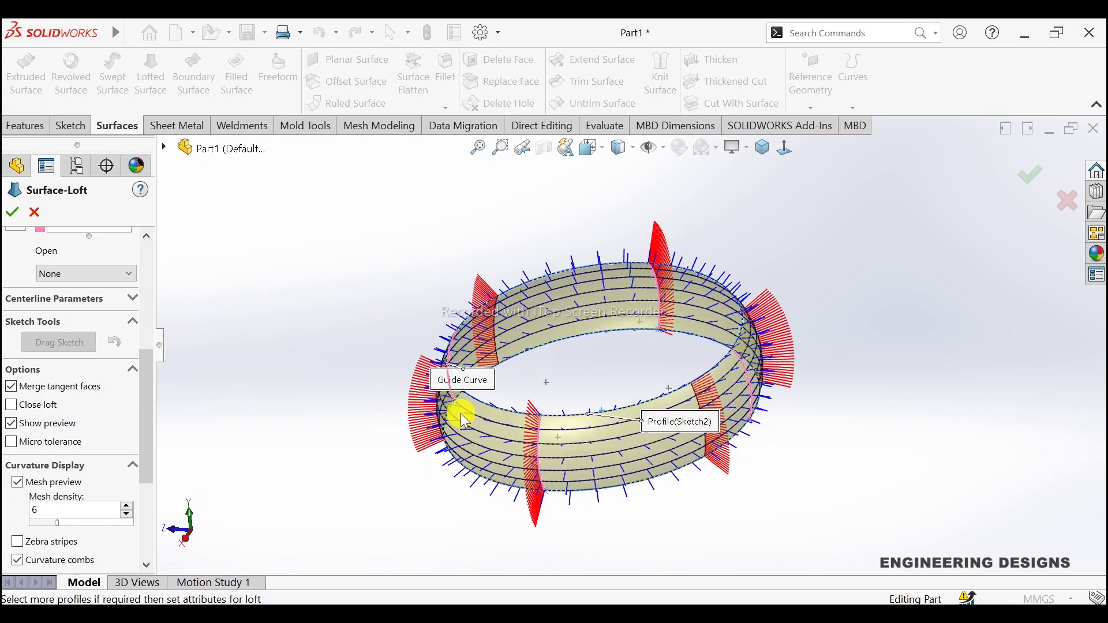
mouse_move(360, 441)
middle_down()
mouse_move(376, 413)
mouse_move(535, 454)
mouse_move(474, 495)
middle_up()
click(46, 558)
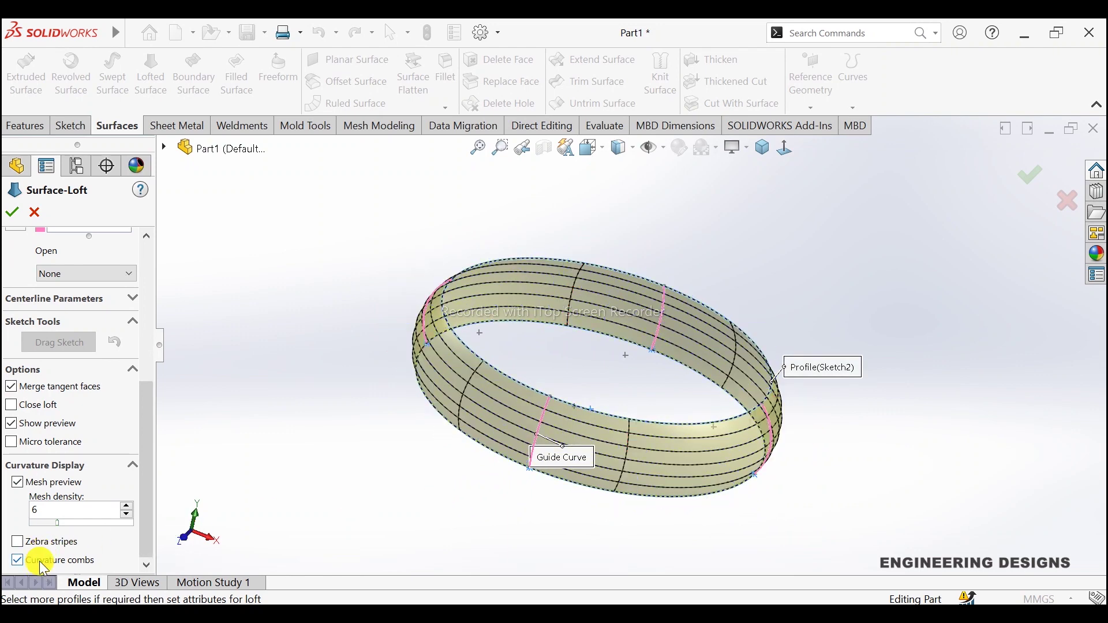
click(128, 518)
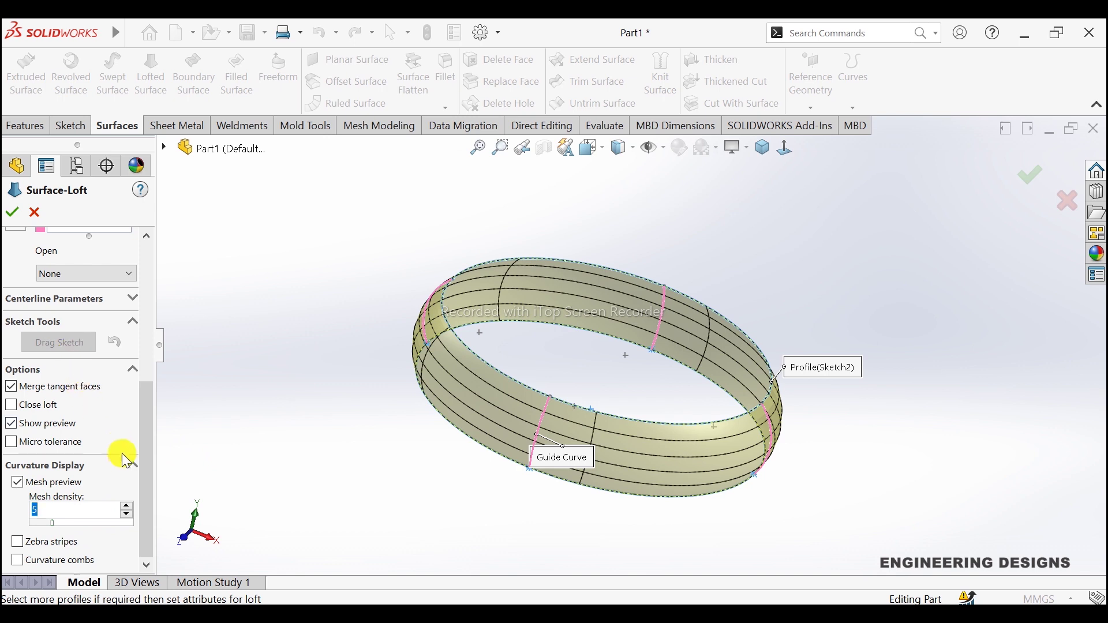
click(15, 482)
scroll(149, 381, up, 5)
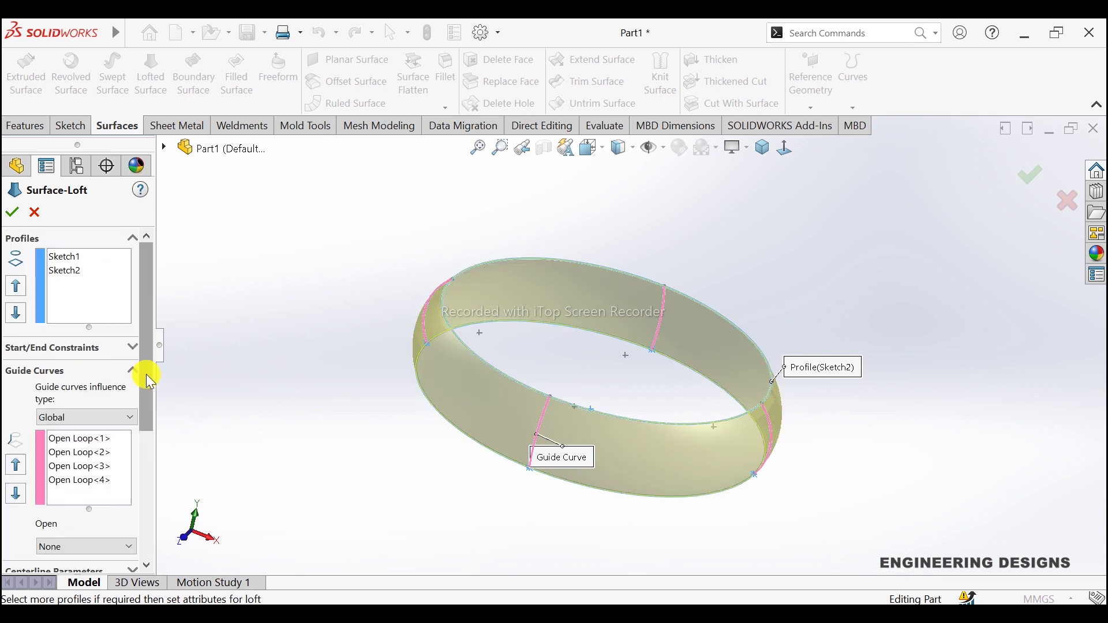
Accept the loft as Surface-Loft1 and apply the Plain White scene
click(12, 214)
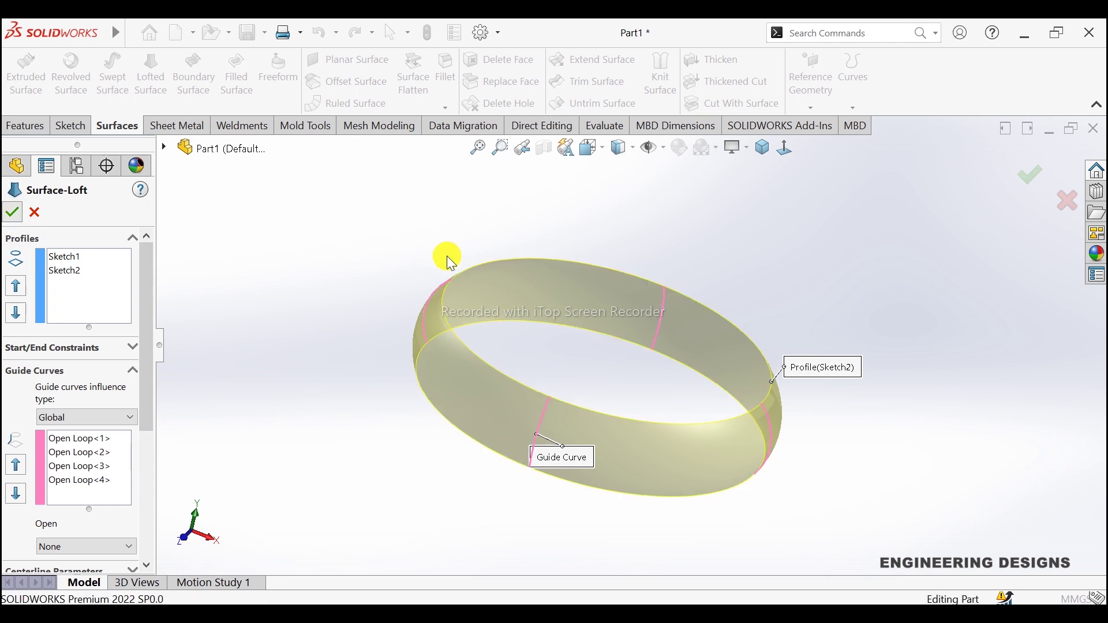
click(855, 278)
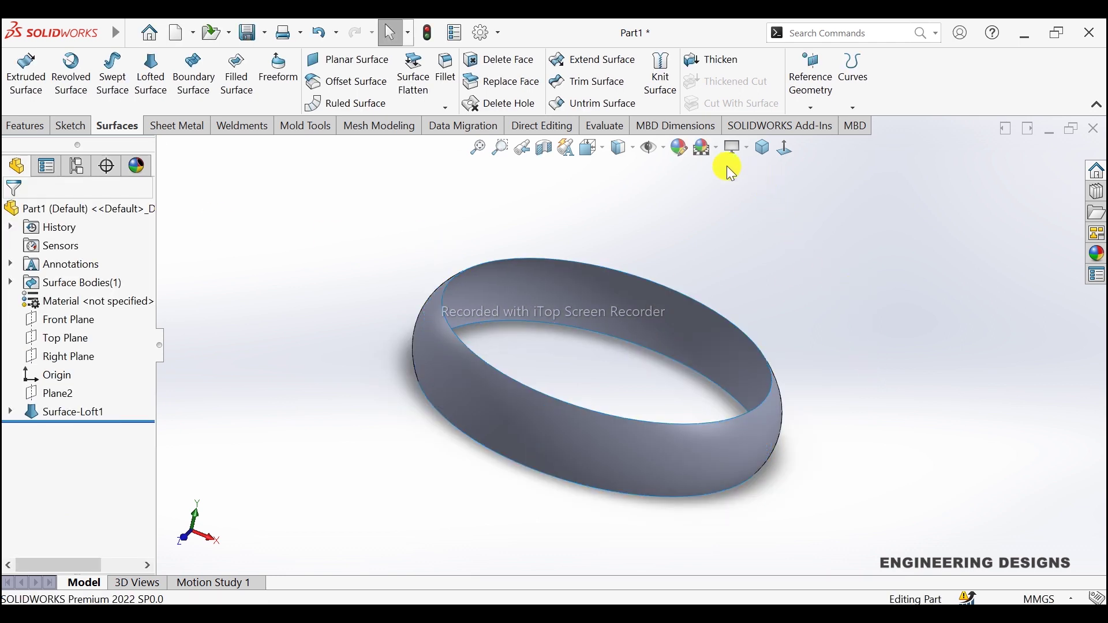
click(717, 148)
click(732, 191)
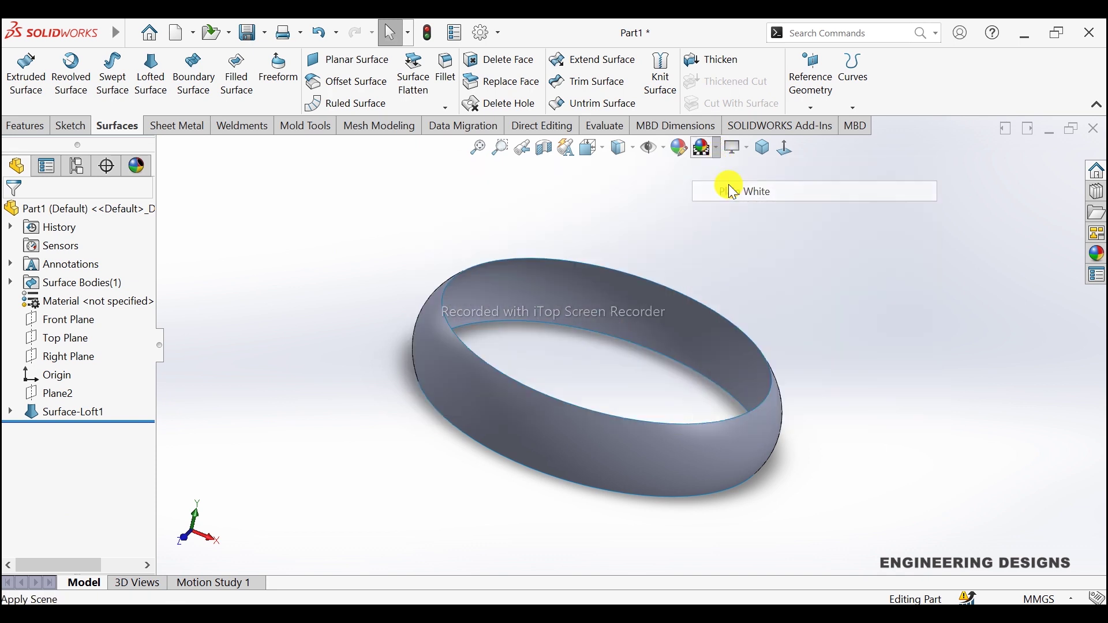
middle_drag(841, 314, 806, 296)
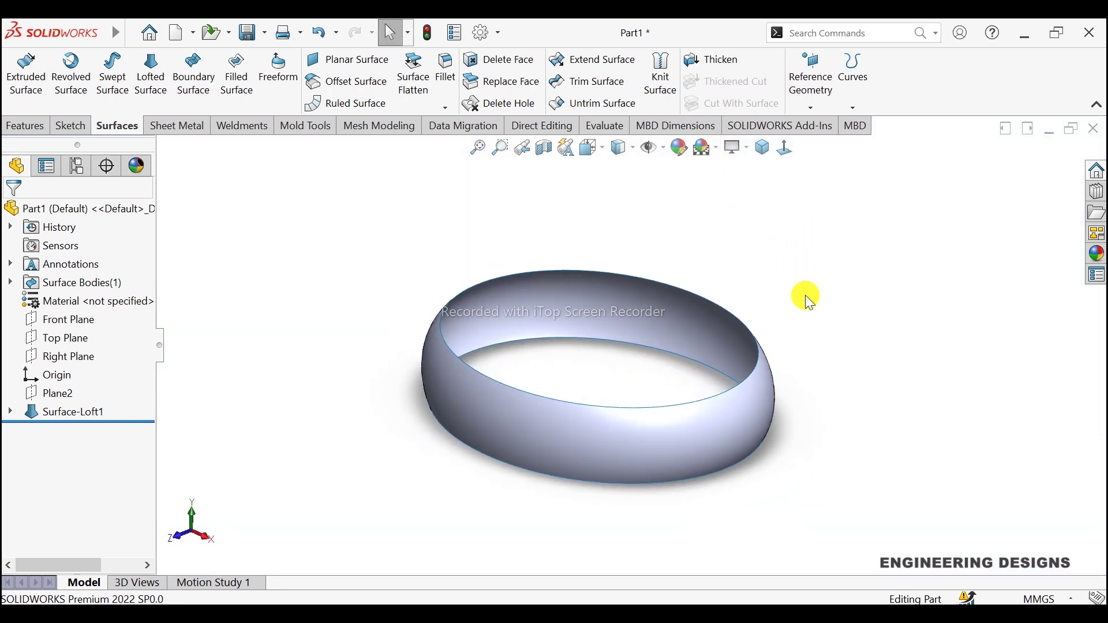
scroll(603, 338, down, 2)
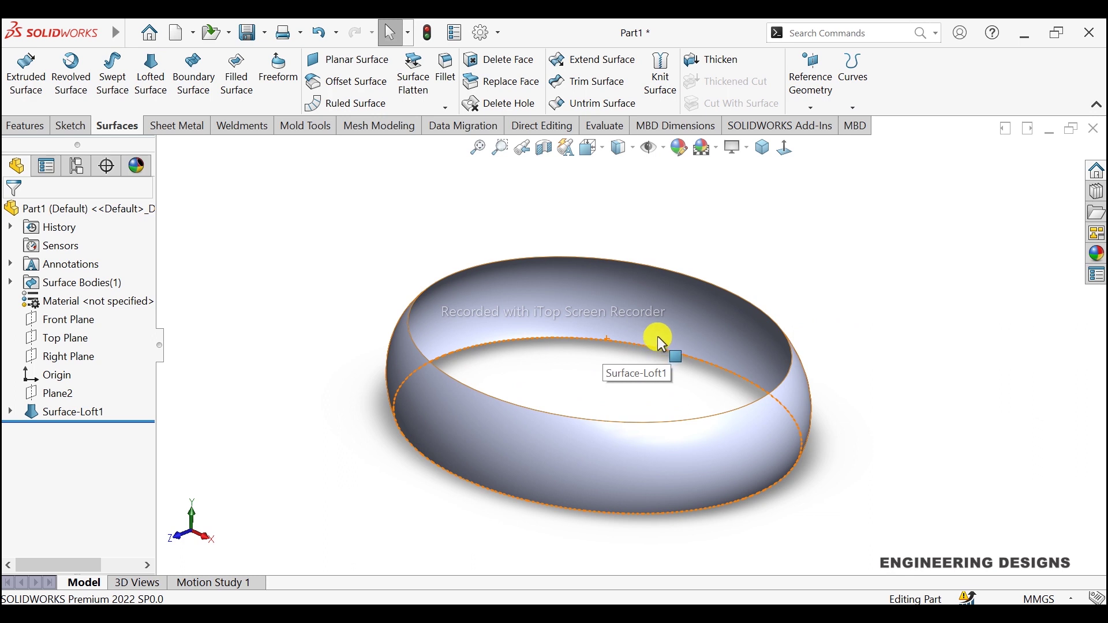
mouse_move(662, 343)
middle_down()
mouse_move(641, 331)
mouse_move(612, 379)
middle_up()
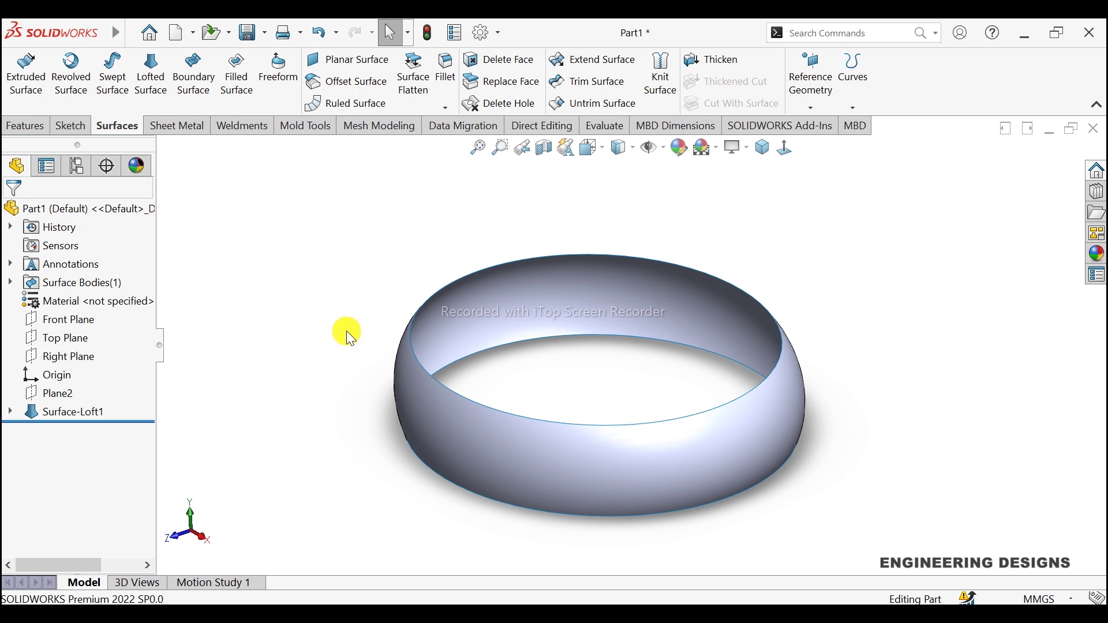
Start a Fill Surface on the ring's opening edge and try a Tangent boundary condition
click(237, 73)
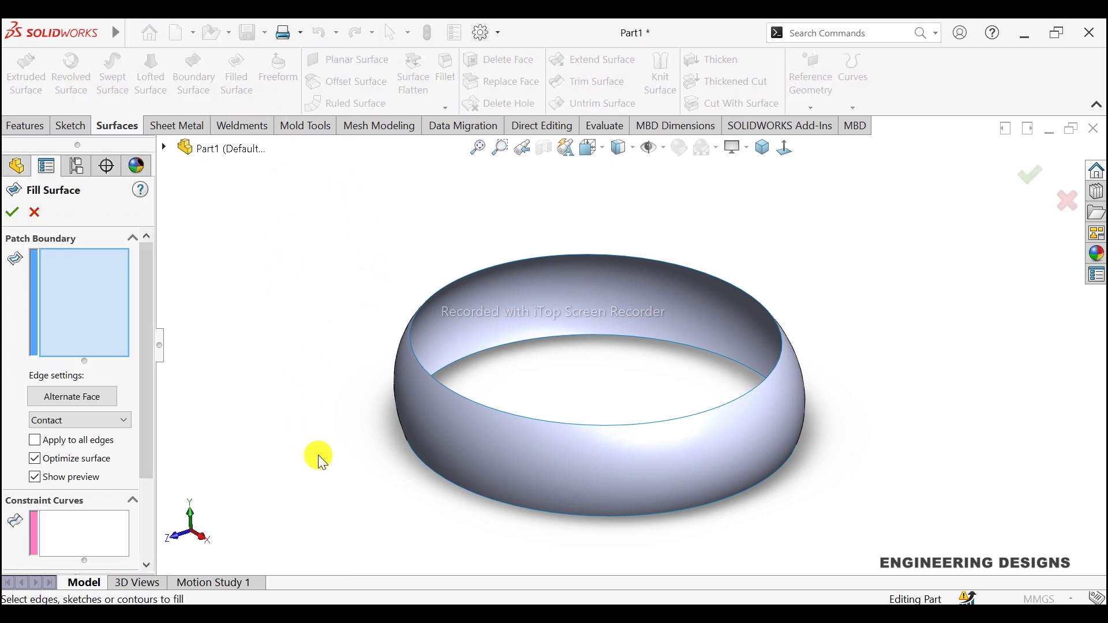
mouse_move(334, 451)
middle_down()
mouse_move(338, 293)
mouse_move(314, 306)
mouse_move(390, 414)
mouse_move(397, 312)
middle_up()
click(472, 359)
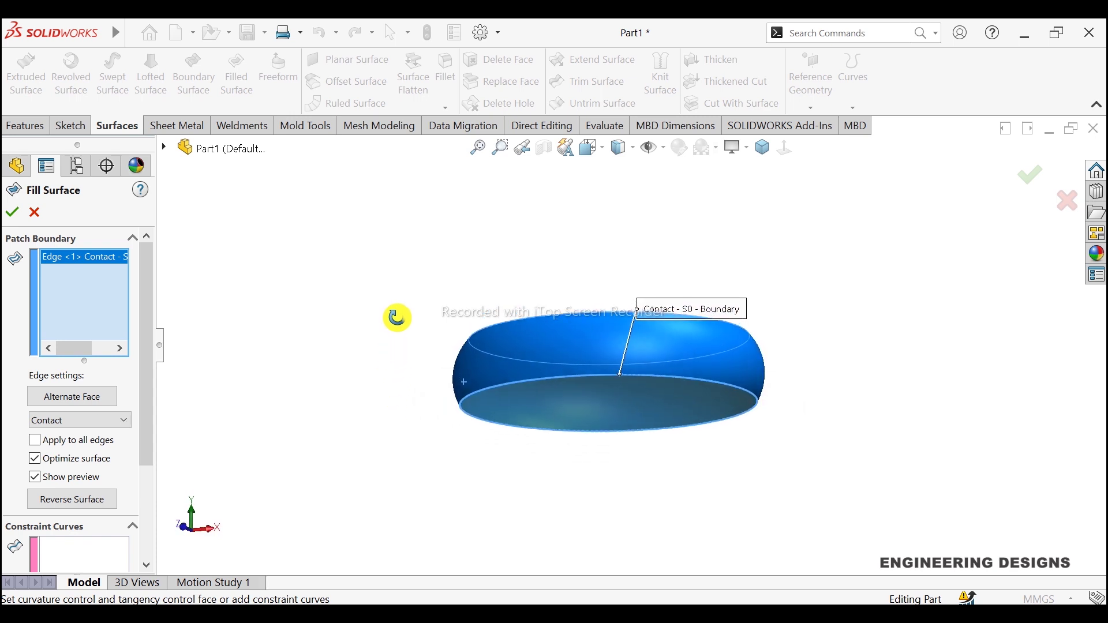
click(112, 419)
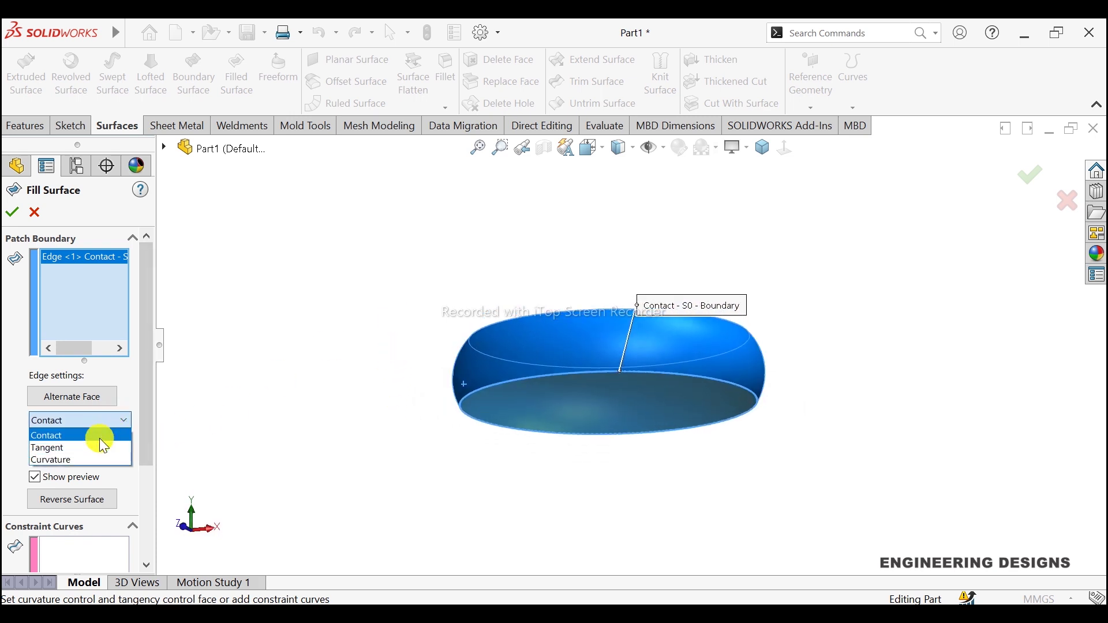
click(91, 449)
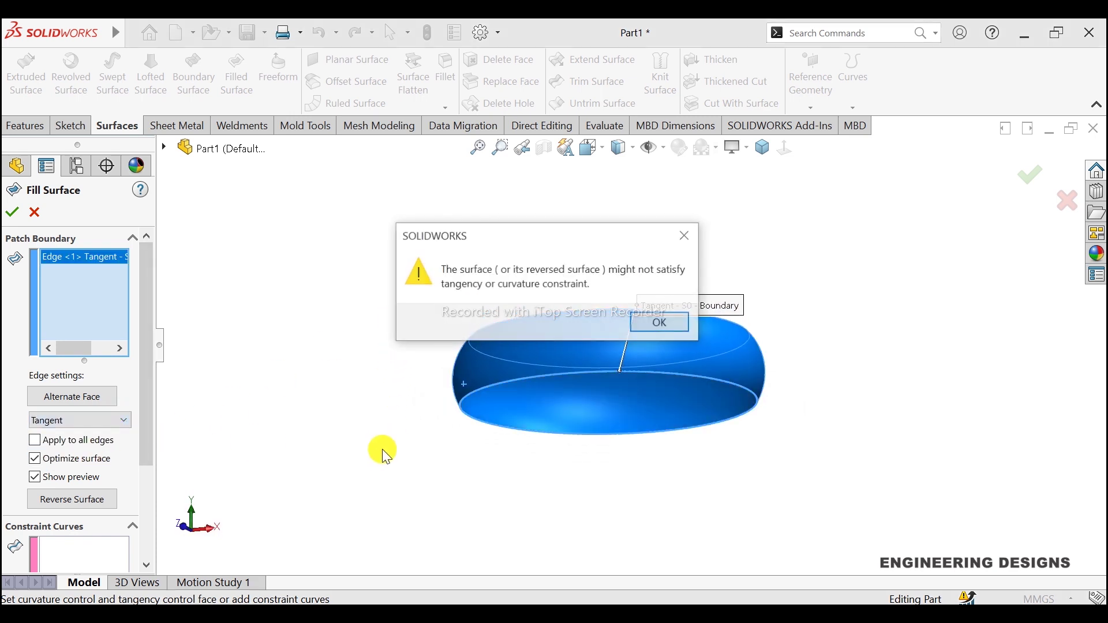
click(672, 328)
mouse_move(440, 448)
middle_down()
mouse_move(426, 460)
mouse_move(433, 499)
mouse_move(420, 507)
mouse_move(422, 494)
middle_up()
Set the fill boundary back to Contact, enable Zebra stripes, and accept Surface-Fill1
click(96, 419)
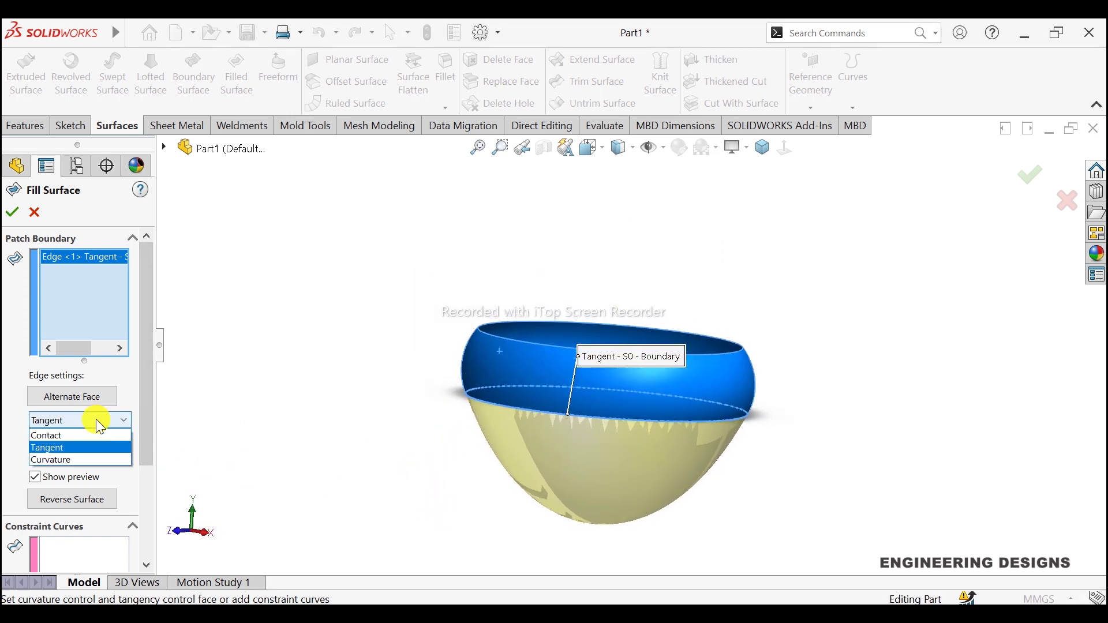
click(88, 436)
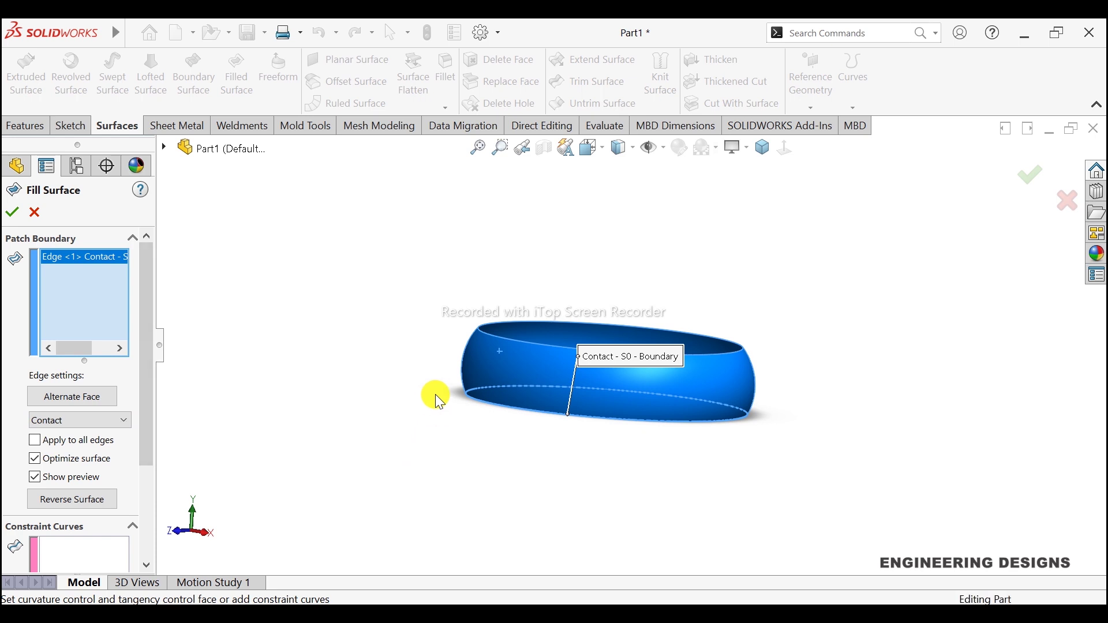
middle_drag(435, 393, 430, 403)
scroll(151, 421, down, 3)
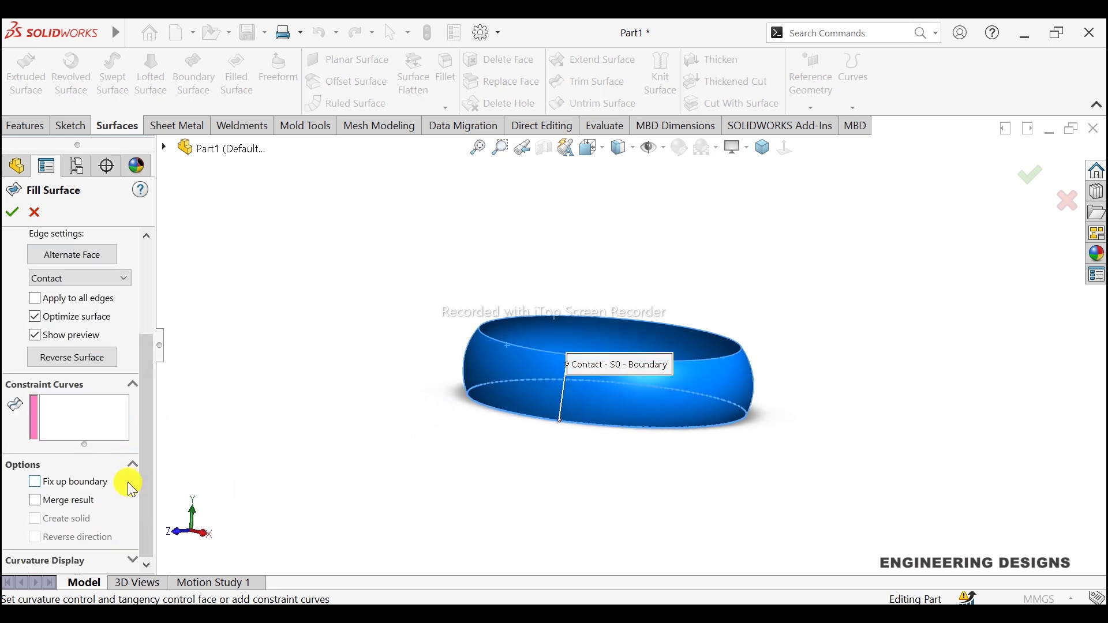
click(132, 561)
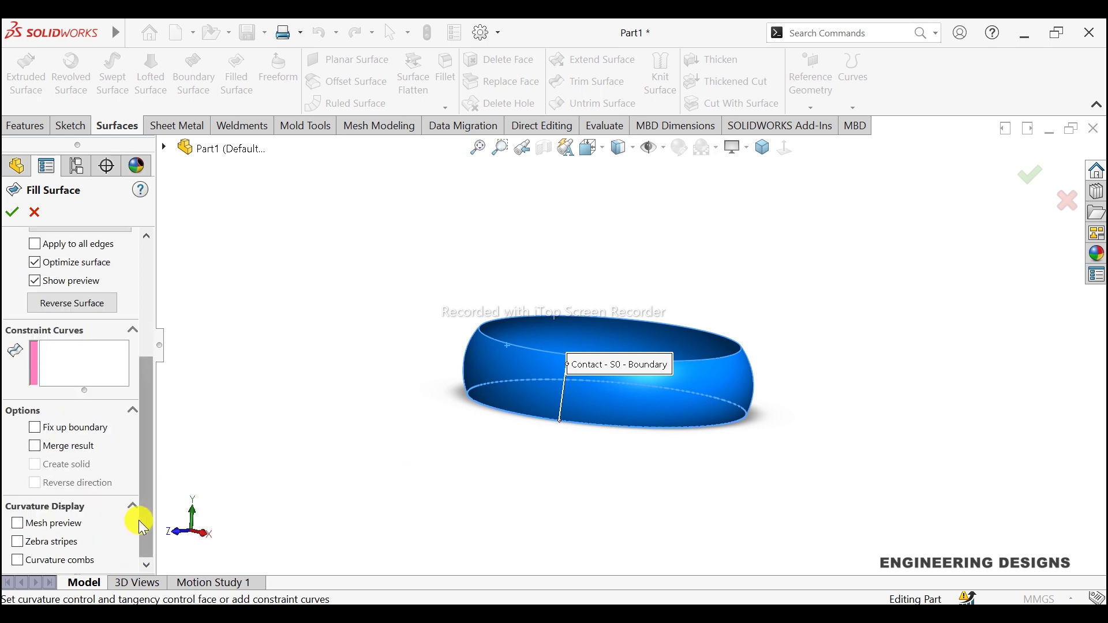
click(46, 526)
click(18, 522)
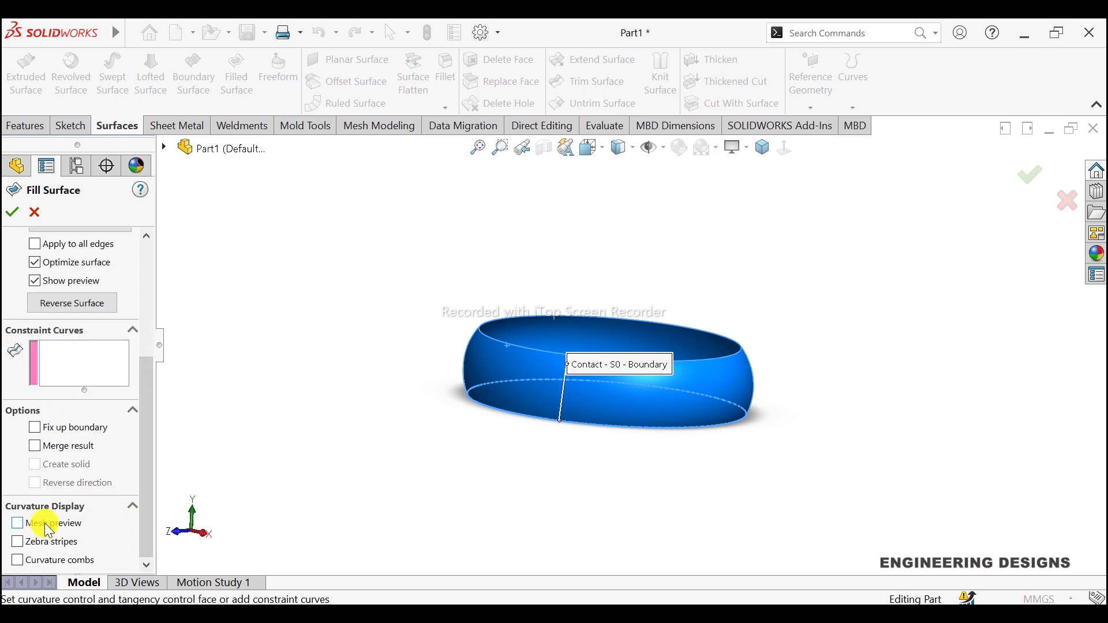
mouse_move(453, 483)
middle_down()
mouse_move(468, 346)
mouse_move(396, 379)
mouse_move(453, 403)
mouse_move(509, 459)
mouse_move(511, 383)
mouse_move(531, 388)
mouse_move(546, 556)
mouse_move(550, 538)
mouse_move(584, 564)
middle_up()
scroll(645, 300, down, 2)
scroll(645, 300, up, 1)
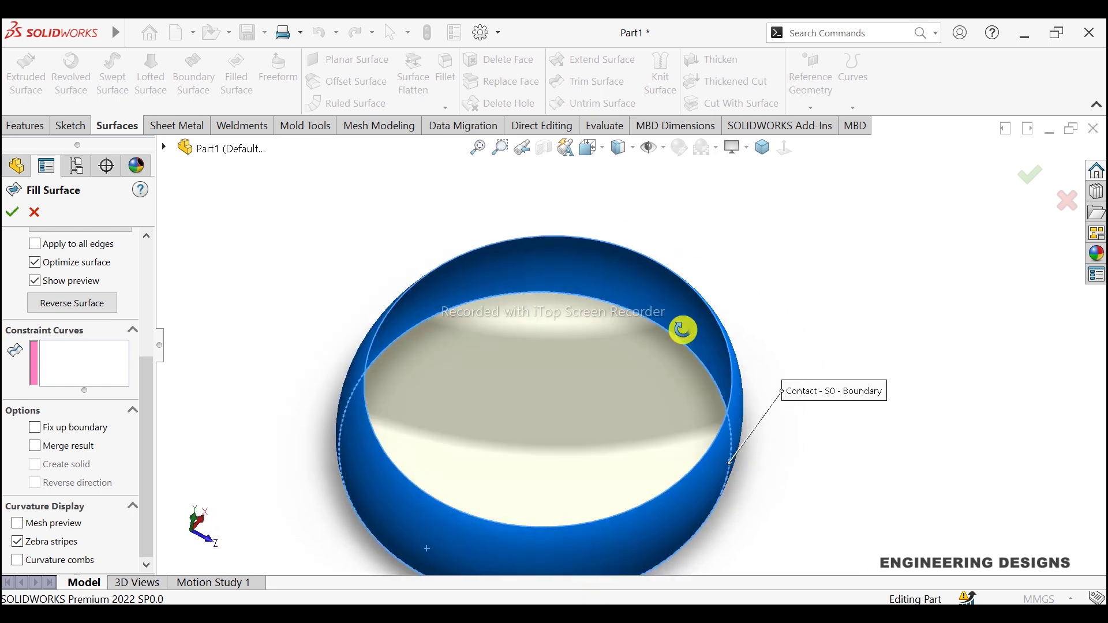
scroll(670, 324, up, 1)
scroll(659, 321, up, 2)
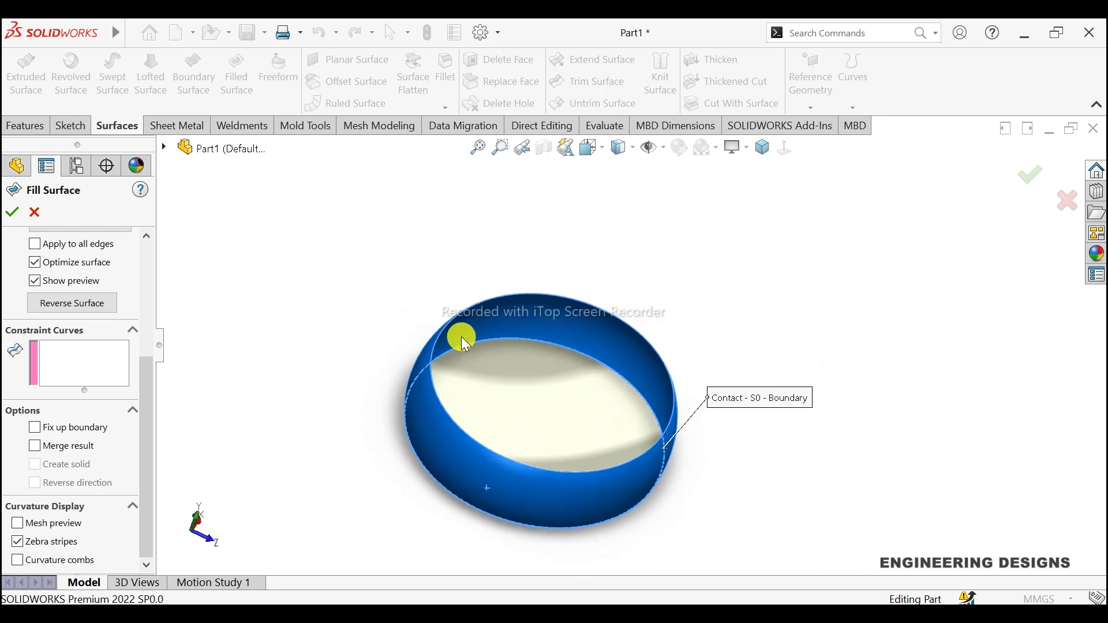
click(12, 212)
mouse_move(826, 385)
middle_down()
mouse_move(725, 388)
mouse_move(725, 448)
mouse_move(690, 358)
mouse_move(525, 263)
middle_up()
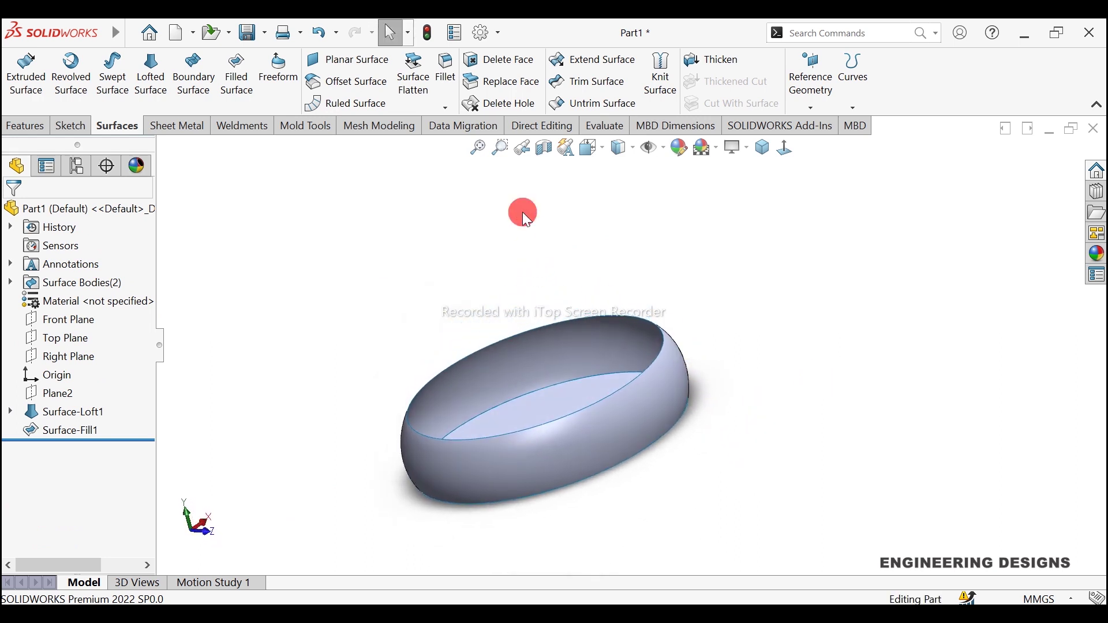
Knit Surface-Loft1 and Surface-Fill1 into Surface-Knit1, then show the model in Isometric view
click(662, 72)
click(670, 386)
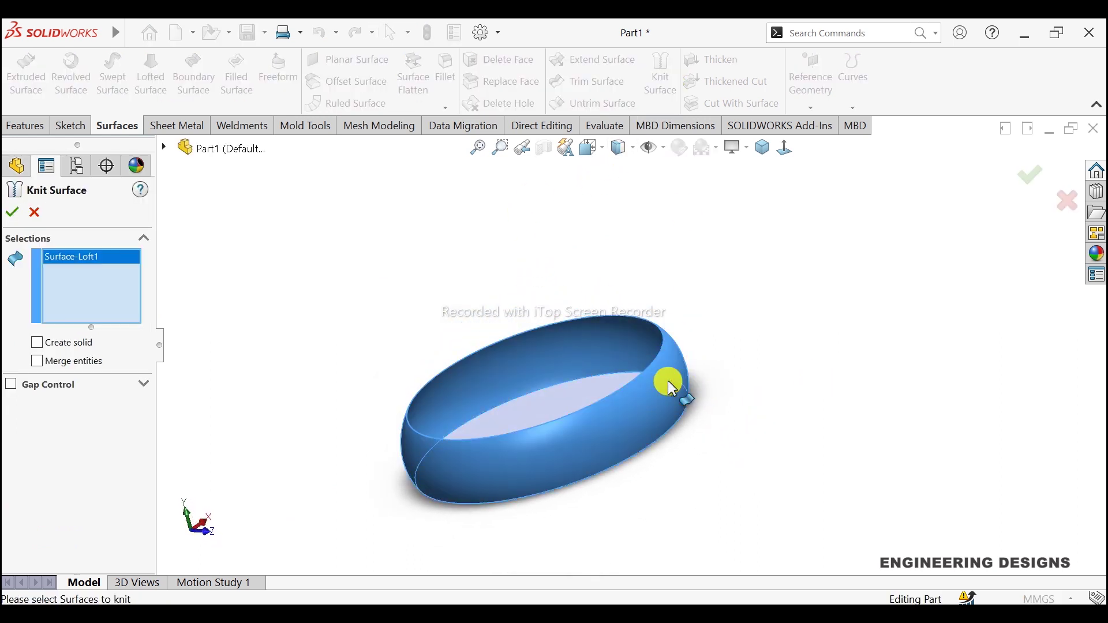
middle_drag(712, 383, 633, 396)
click(638, 423)
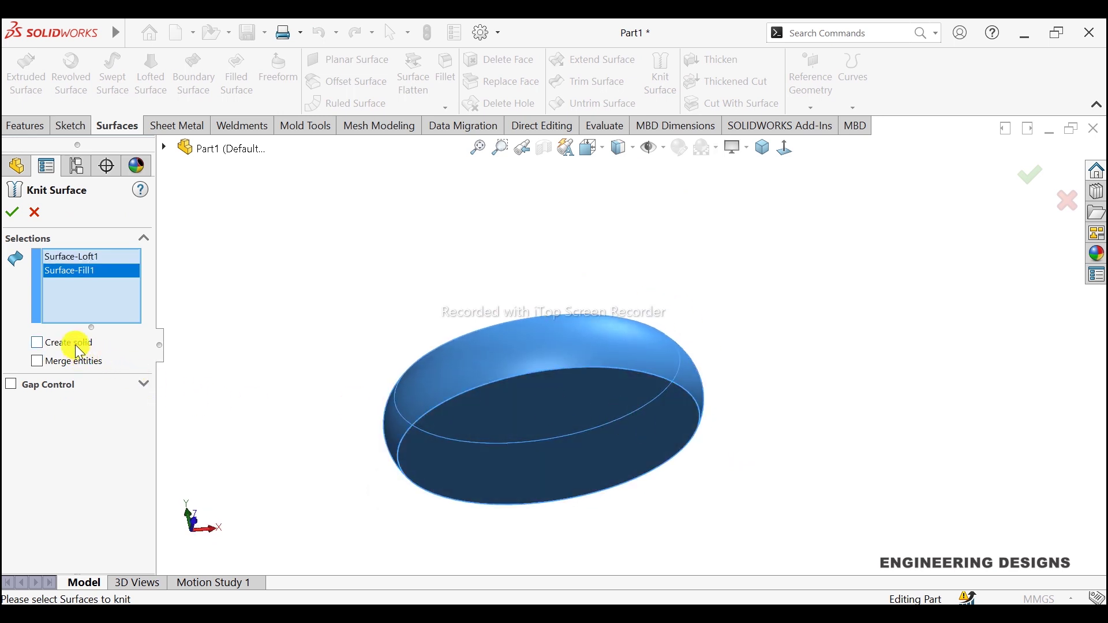
click(12, 212)
click(606, 292)
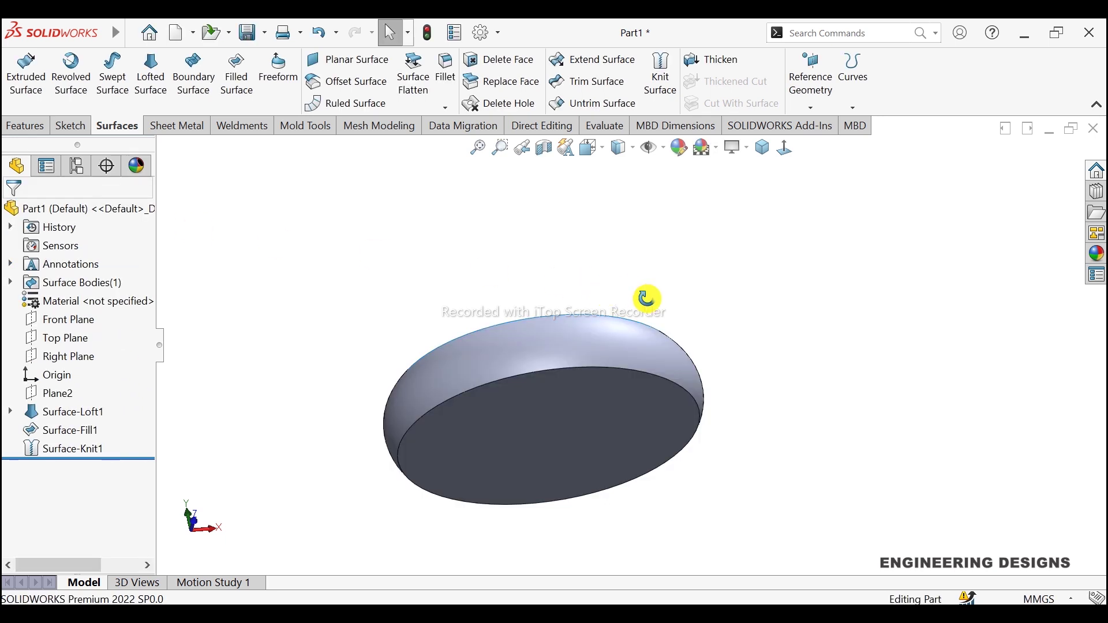
middle_drag(648, 297, 708, 294)
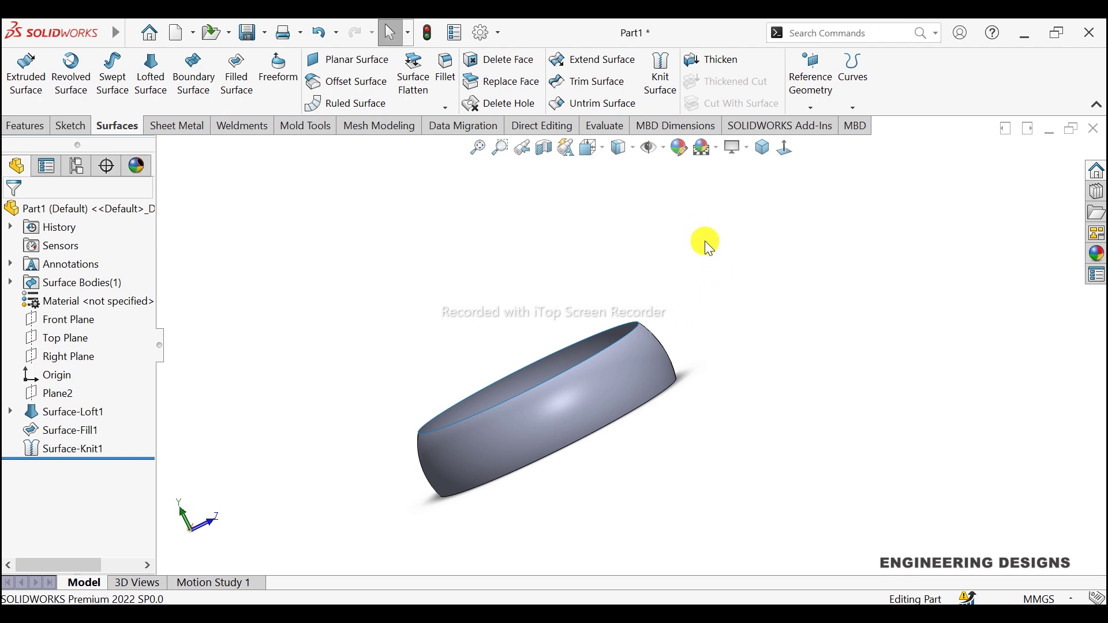
click(785, 148)
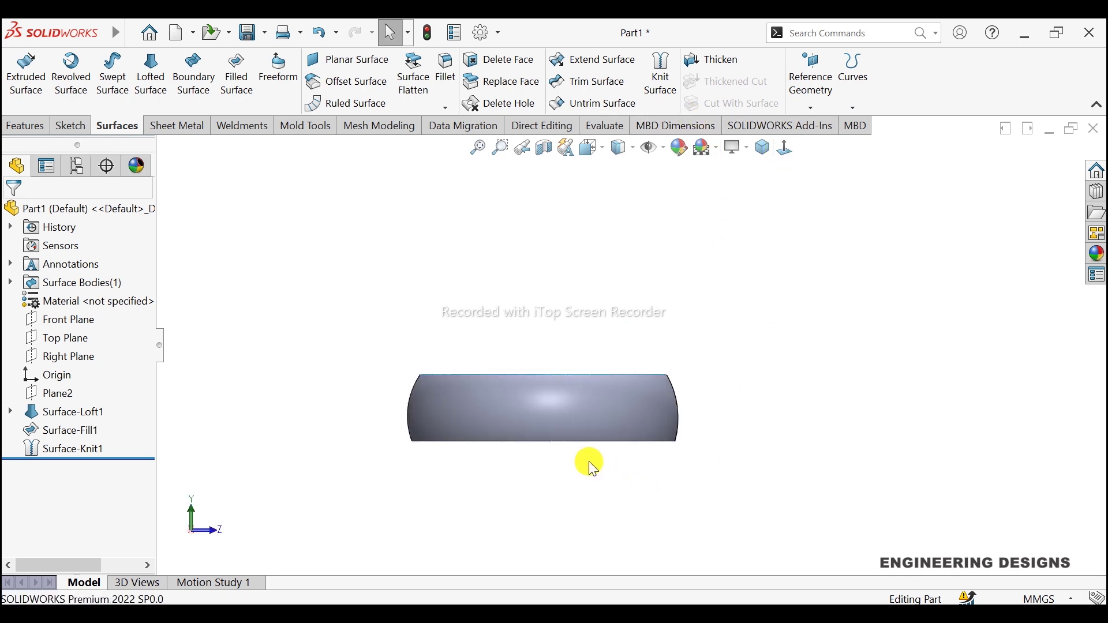
key(ctrl+7)
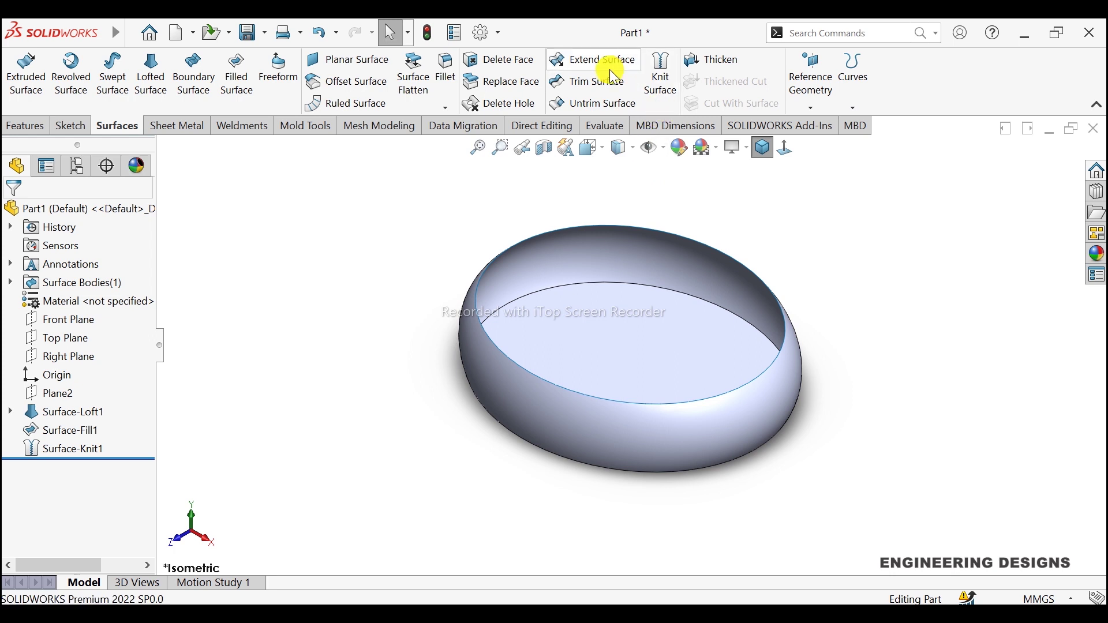
Thicken Surface-Knit1 by 1.00mm about its mid-plane into the solid Thicken1
click(690, 64)
click(588, 324)
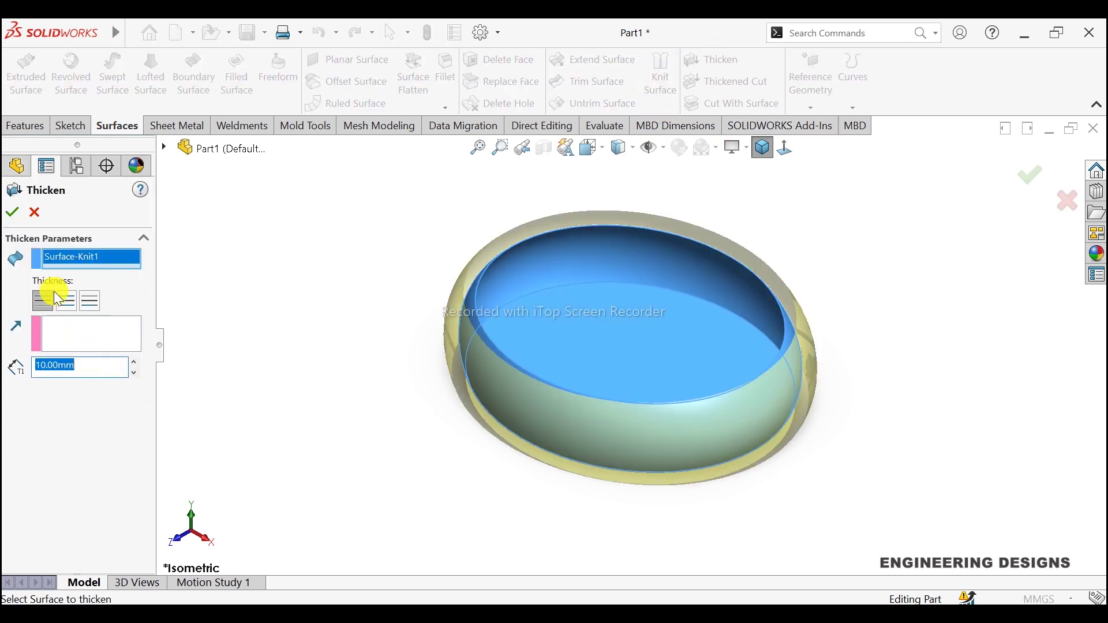
click(66, 300)
click(93, 365)
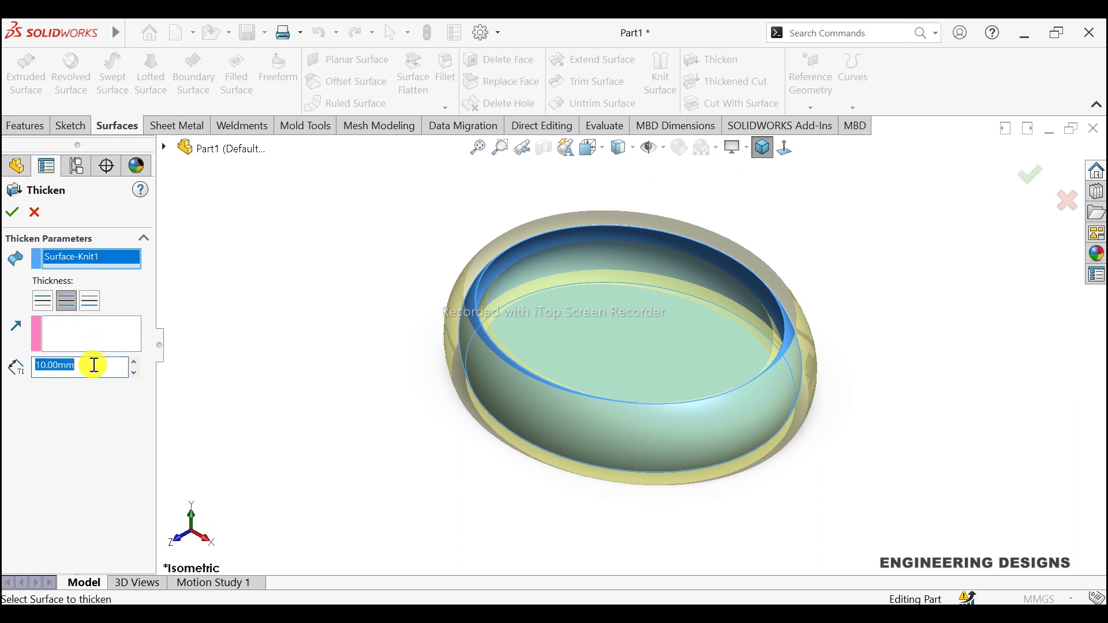
text(1)
key(Return)
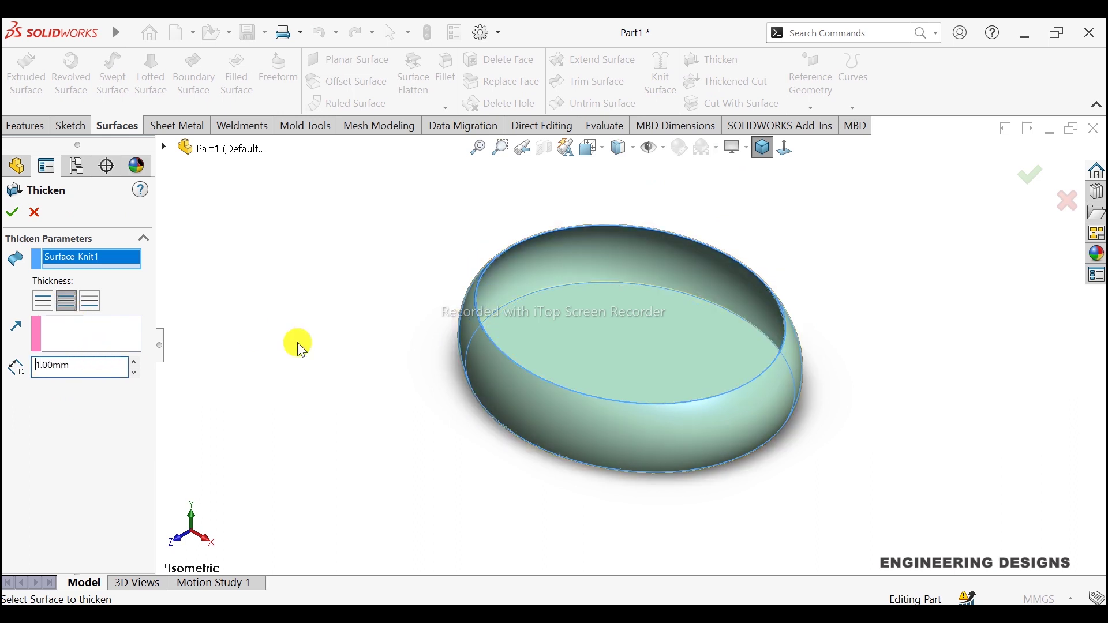
mouse_move(682, 420)
middle_down()
mouse_move(695, 353)
mouse_move(635, 268)
middle_up()
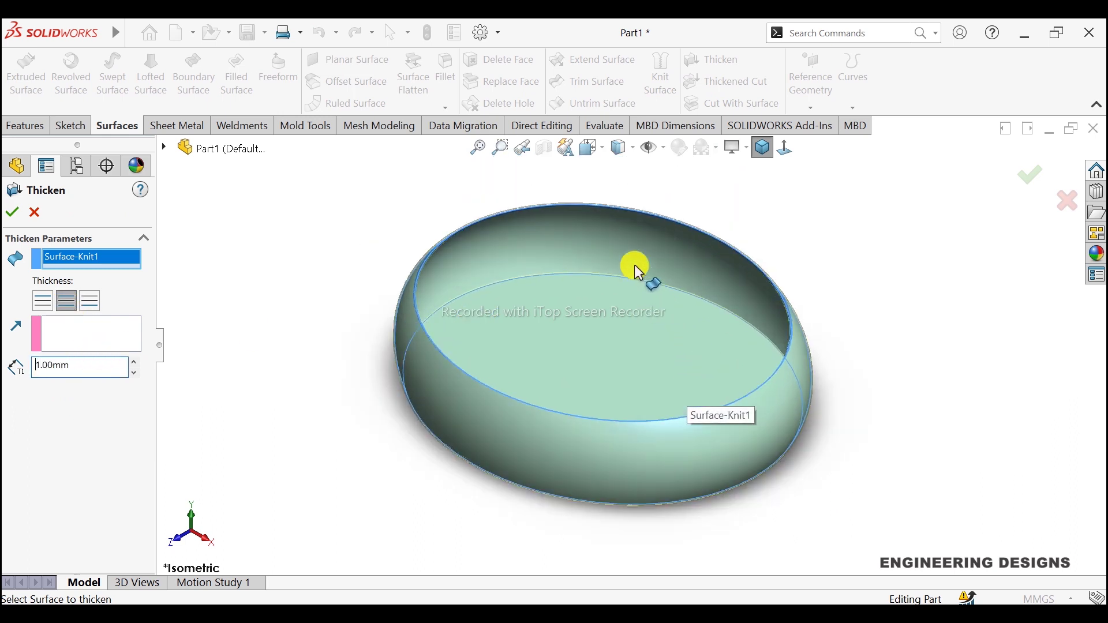
click(11, 213)
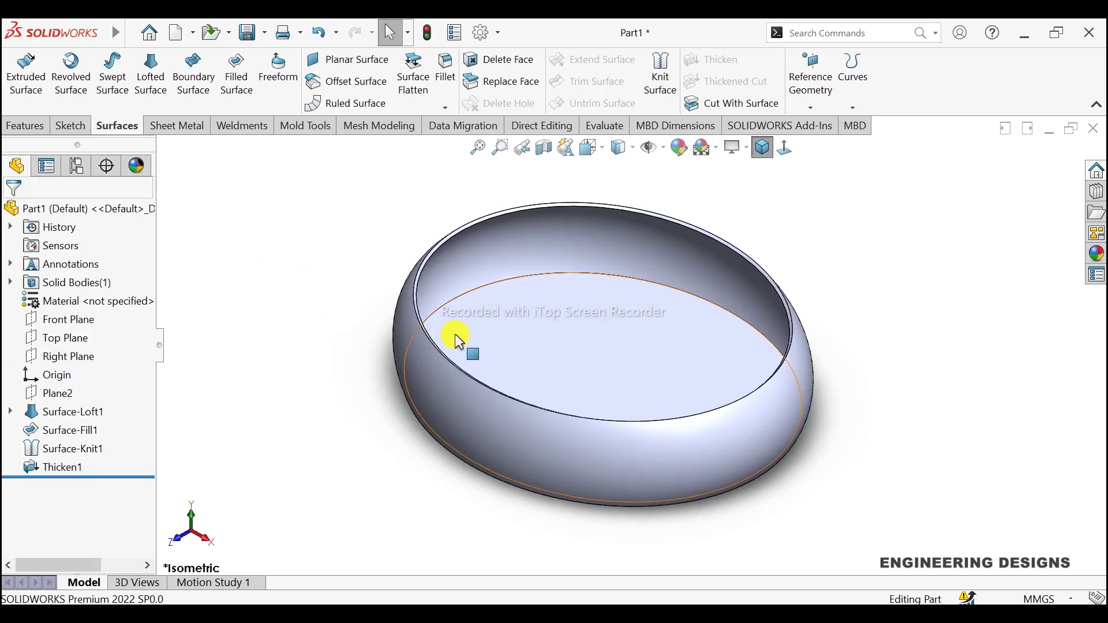
middle_drag(455, 334, 494, 339)
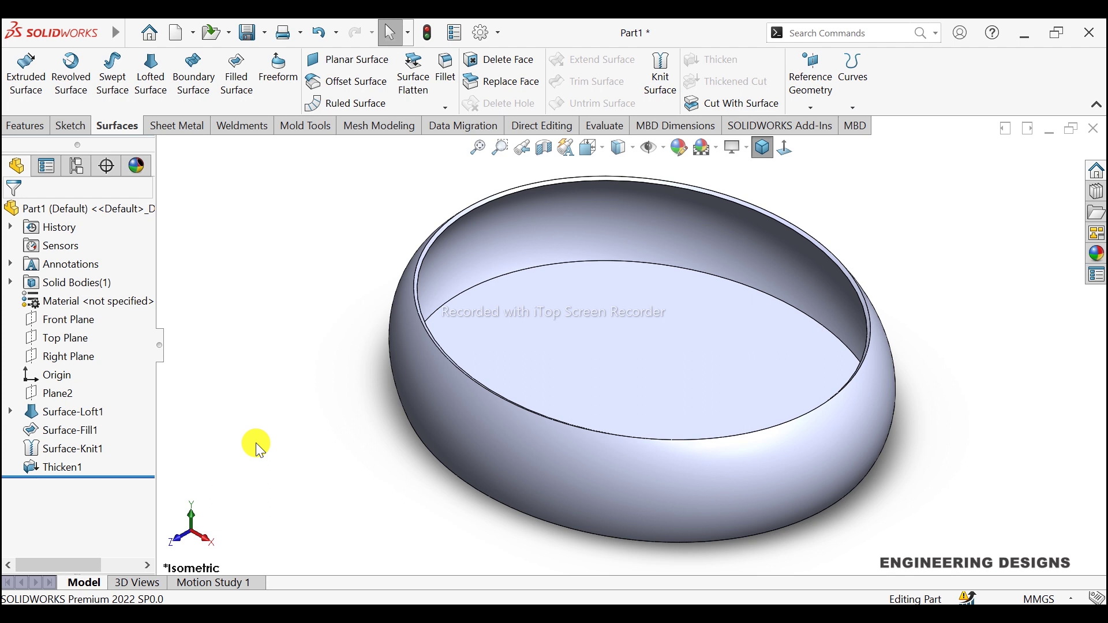
mouse_move(200, 431)
middle_down()
mouse_move(292, 440)
mouse_move(341, 314)
mouse_move(341, 334)
middle_up()
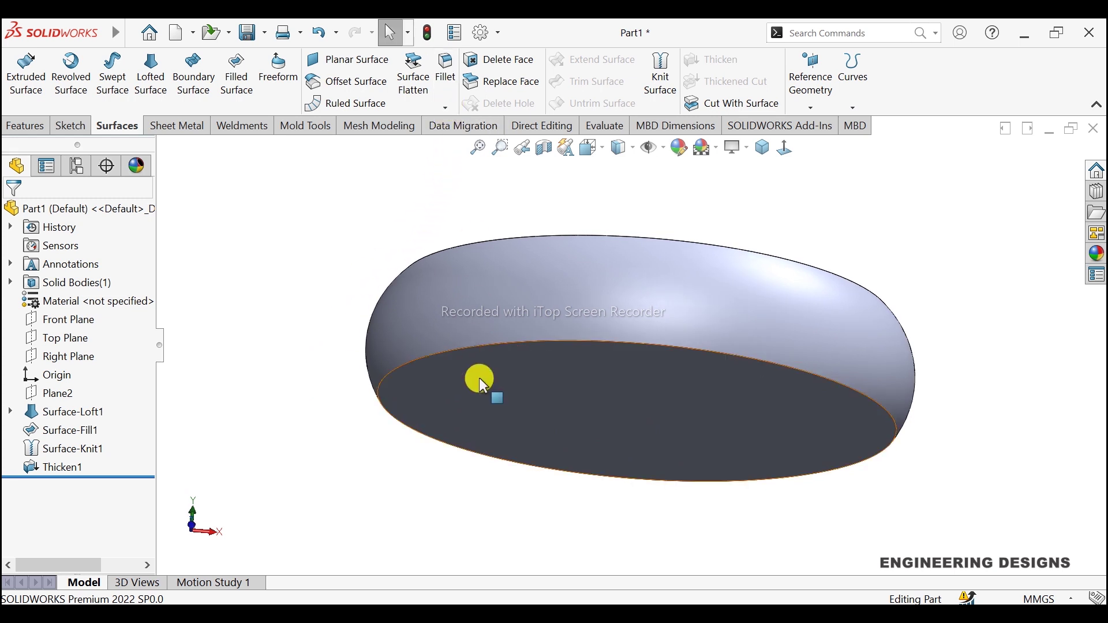
Round the dish's bottom edge with a 10.00mm fillet in FilletXpert
click(476, 347)
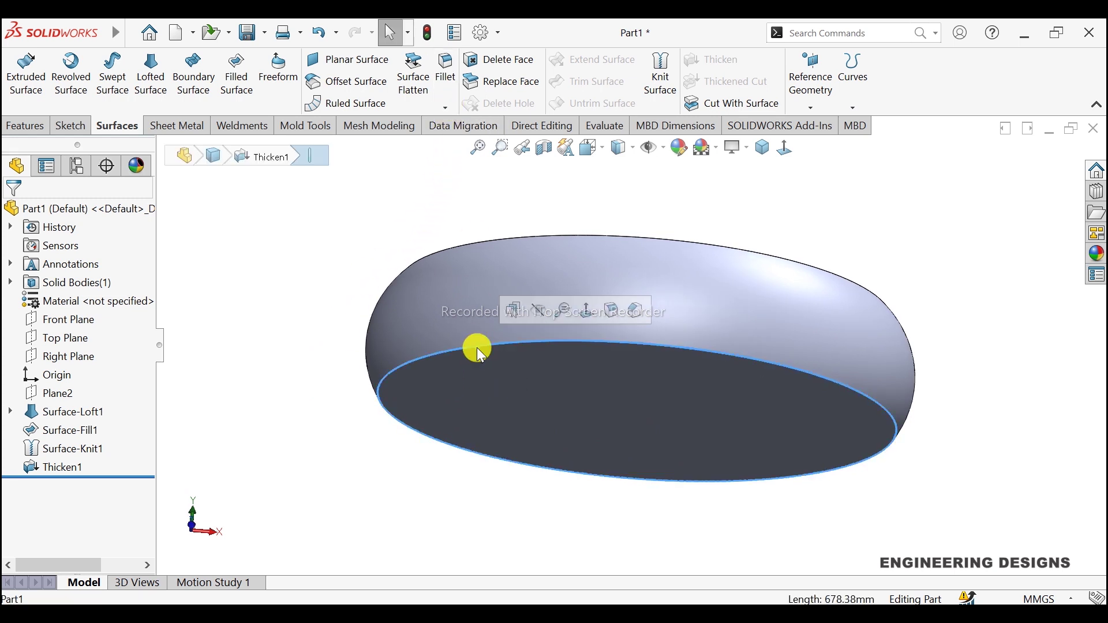
click(618, 310)
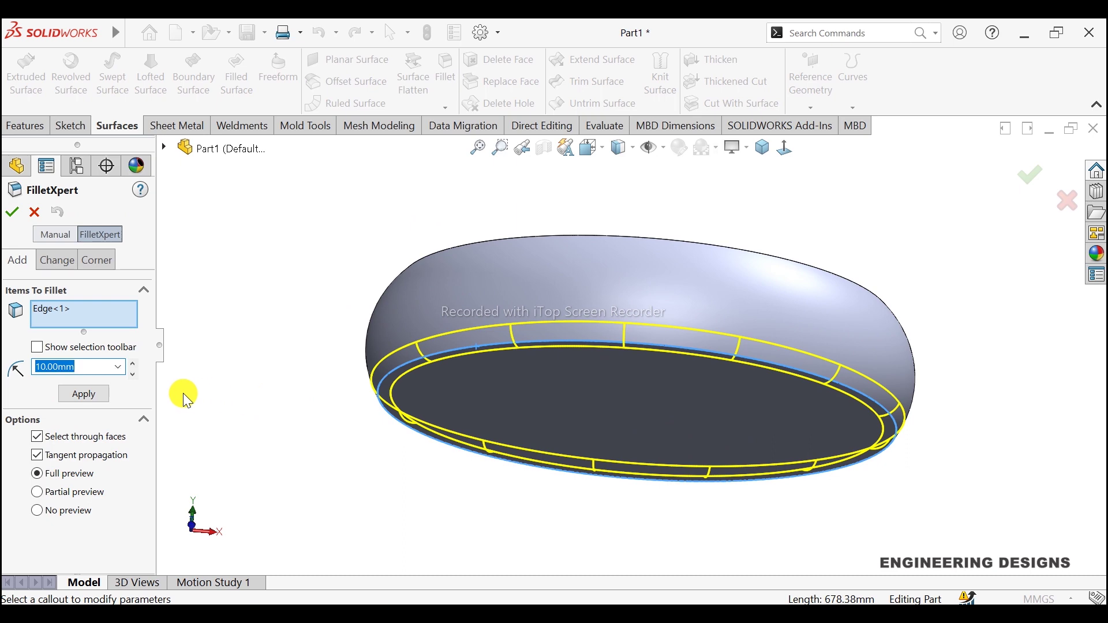
middle_drag(305, 336, 281, 386)
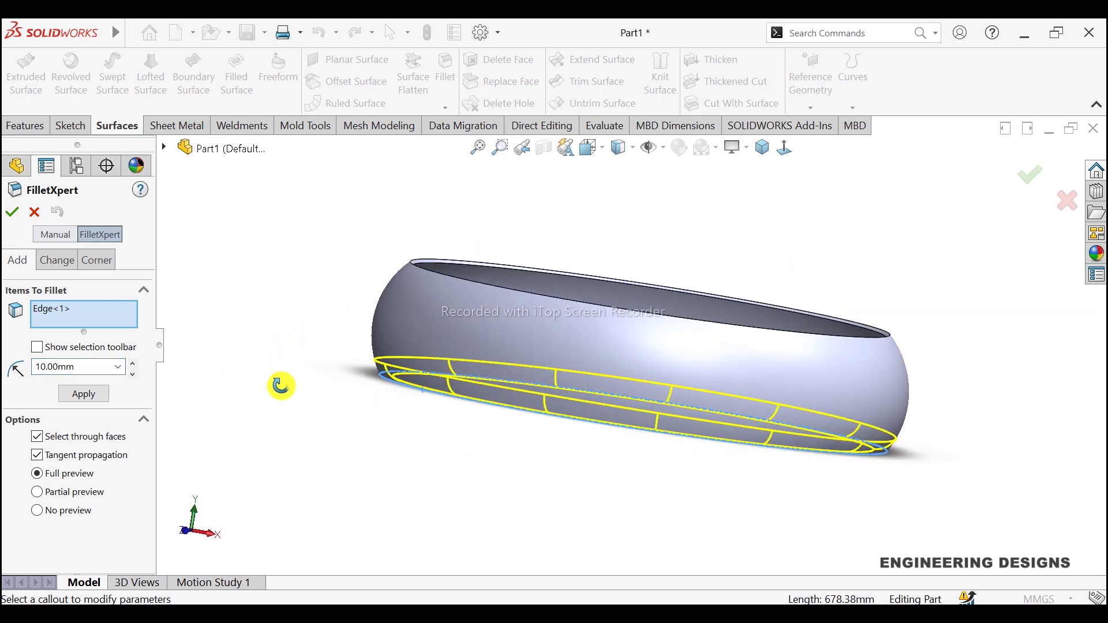
click(76, 391)
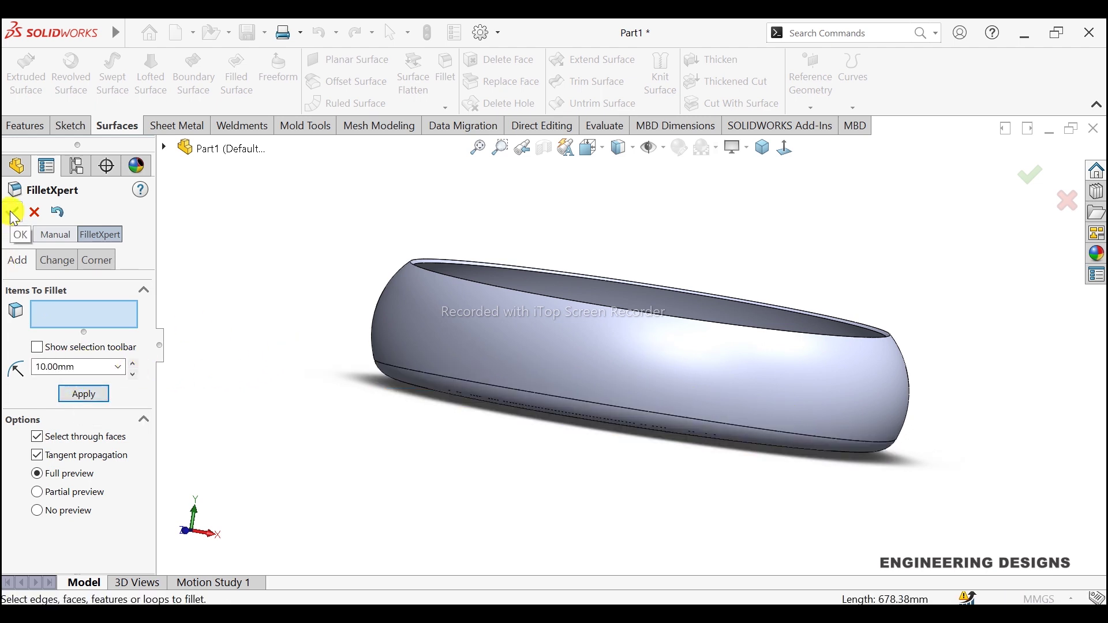
middle_drag(584, 250, 559, 317)
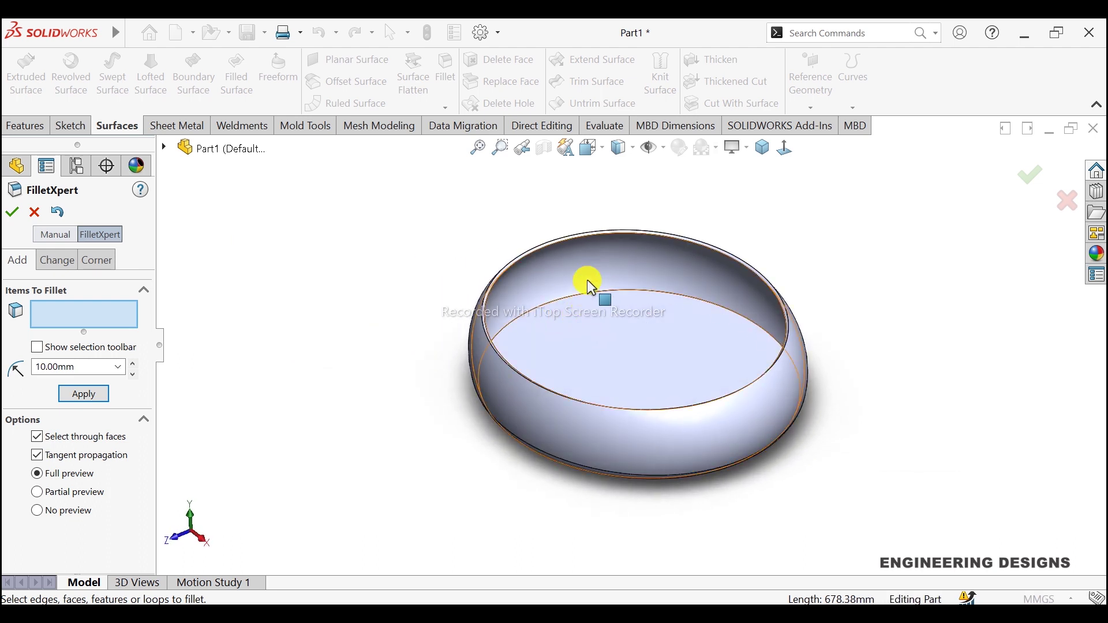
Fillet the ring's lower outer edge at a 6 mm radius as Fillet2
scroll(588, 282, down, 2)
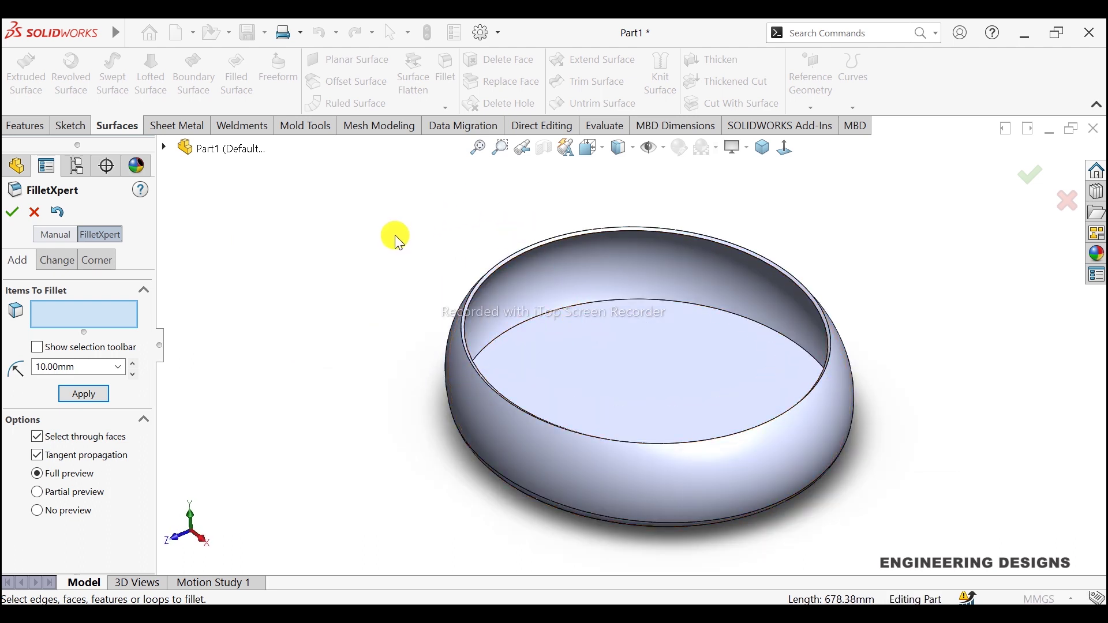
double_click(85, 367)
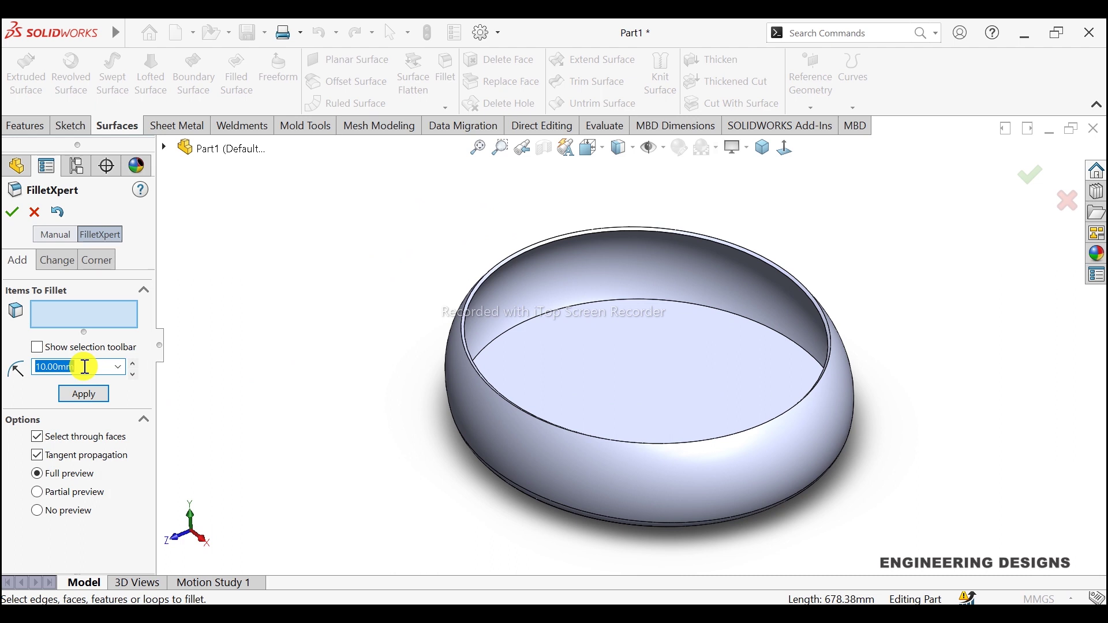
text(5)
key(Return)
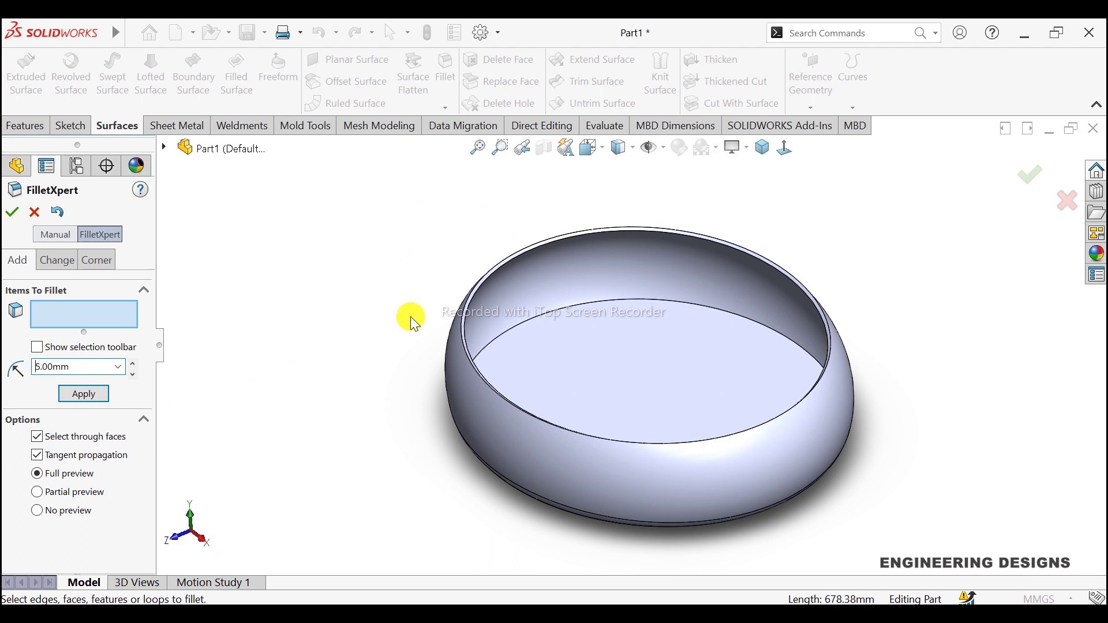
click(592, 305)
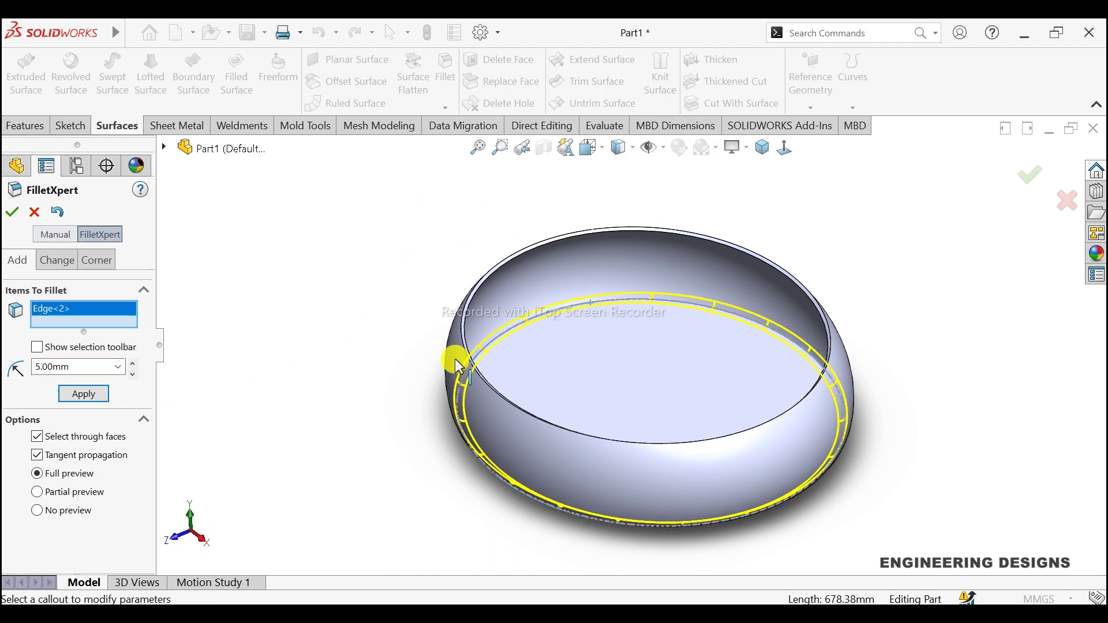
mouse_move(371, 366)
middle_down()
mouse_move(433, 378)
mouse_move(410, 364)
middle_up()
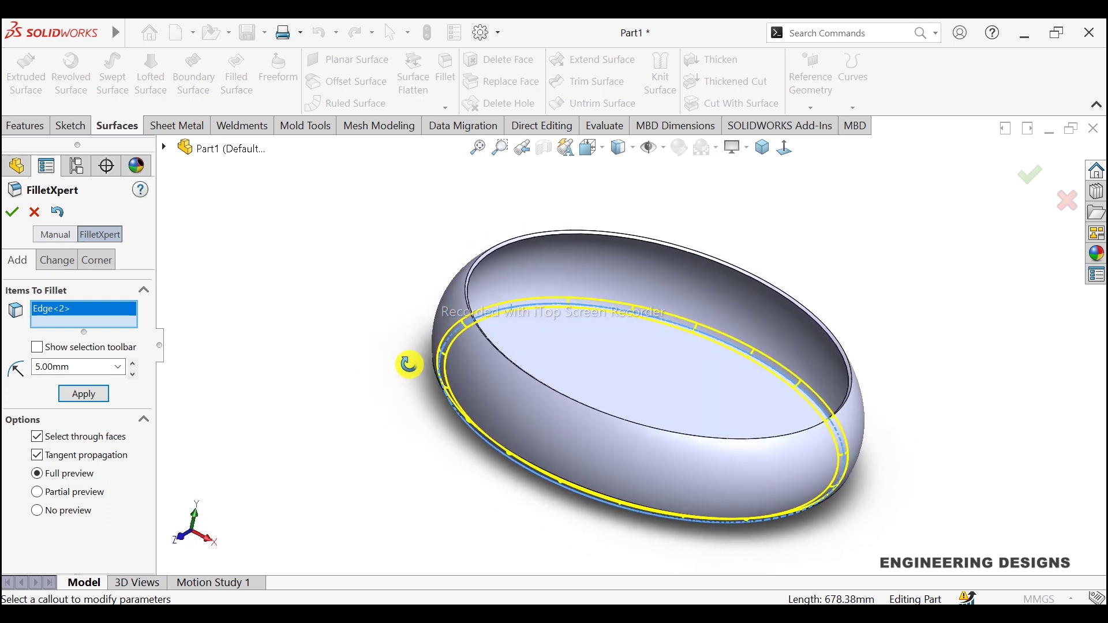
double_click(82, 368)
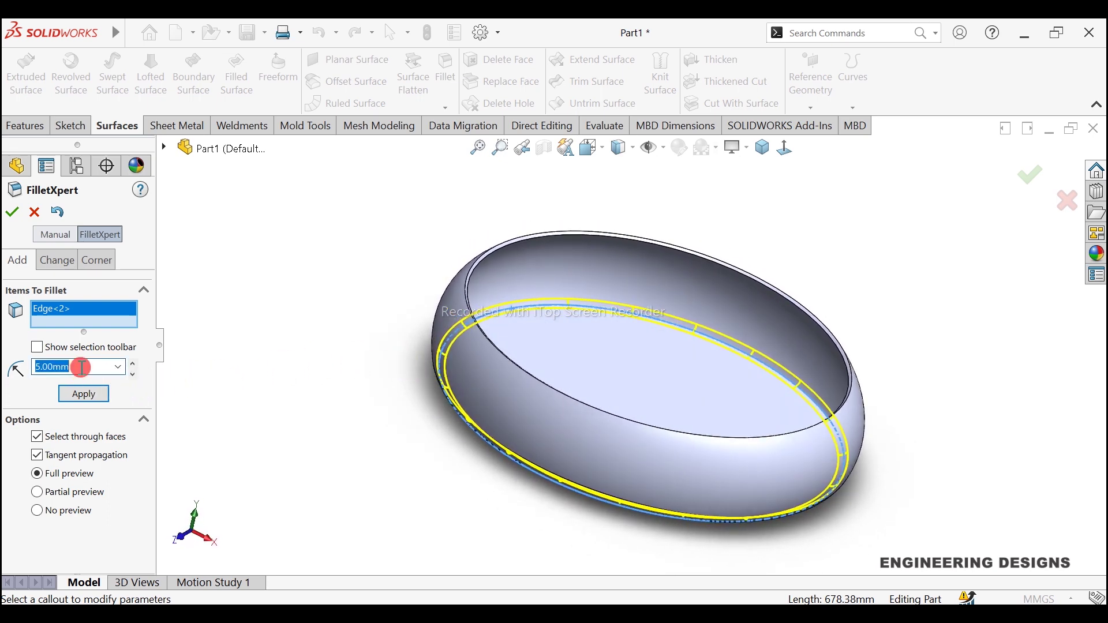
text(6)
key(Return)
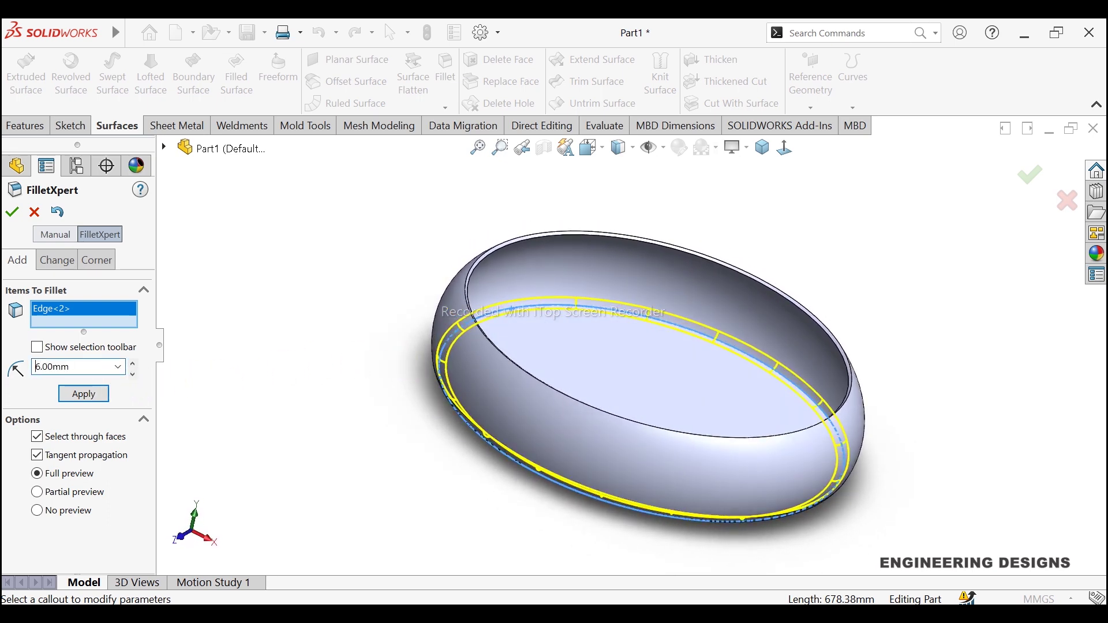
click(94, 399)
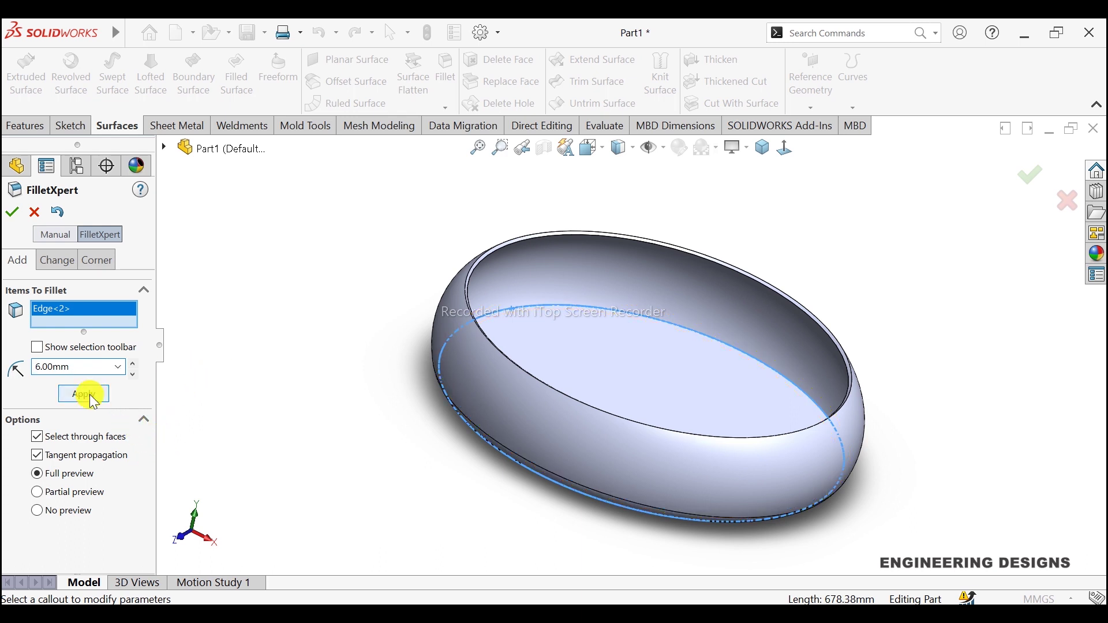
click(12, 214)
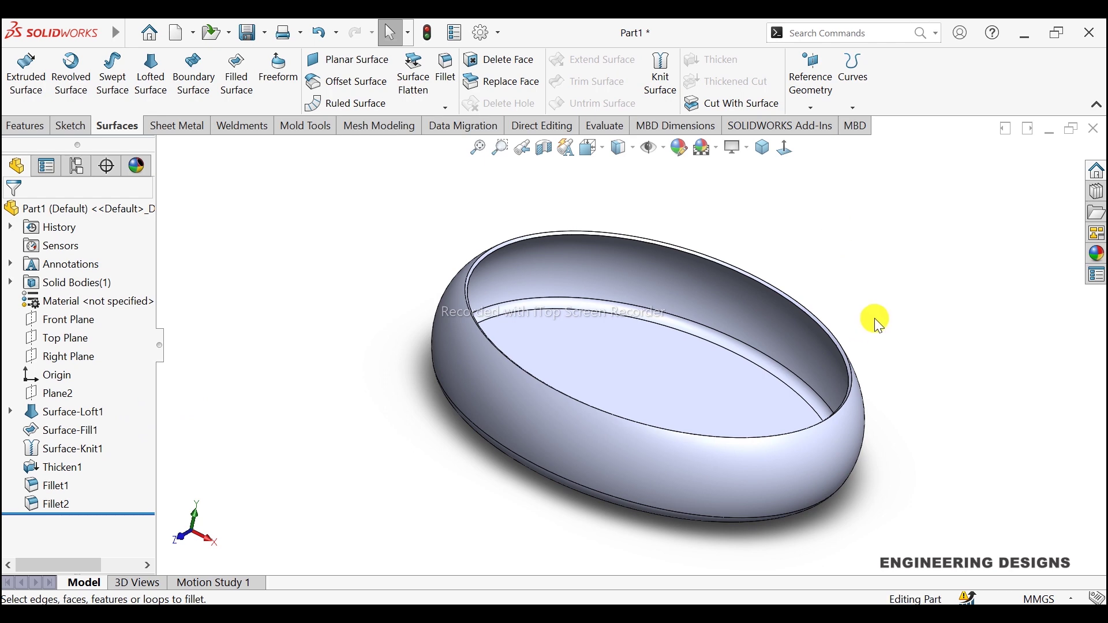
Show the ring Shaded without edges and reopen Fillet2 (6 mm radius) for editing
mouse_move(874, 316)
middle_down()
mouse_move(808, 243)
mouse_move(771, 358)
mouse_move(743, 371)
mouse_move(822, 309)
mouse_move(785, 296)
mouse_move(784, 282)
mouse_move(787, 297)
mouse_move(746, 309)
middle_up()
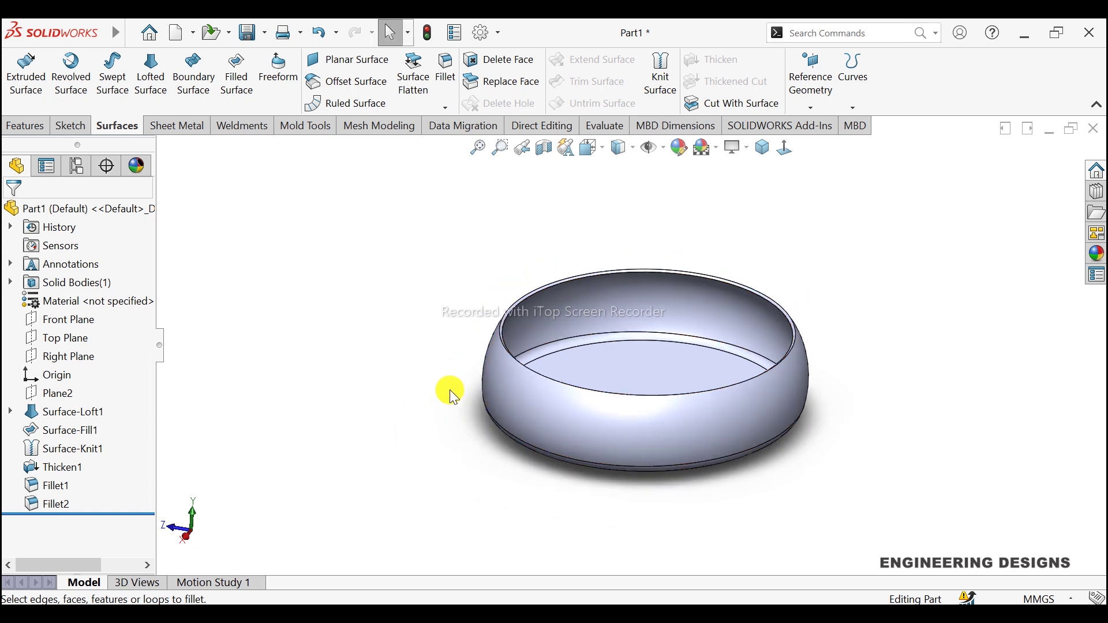
mouse_move(452, 382)
middle_down()
mouse_move(470, 388)
mouse_move(612, 193)
middle_up()
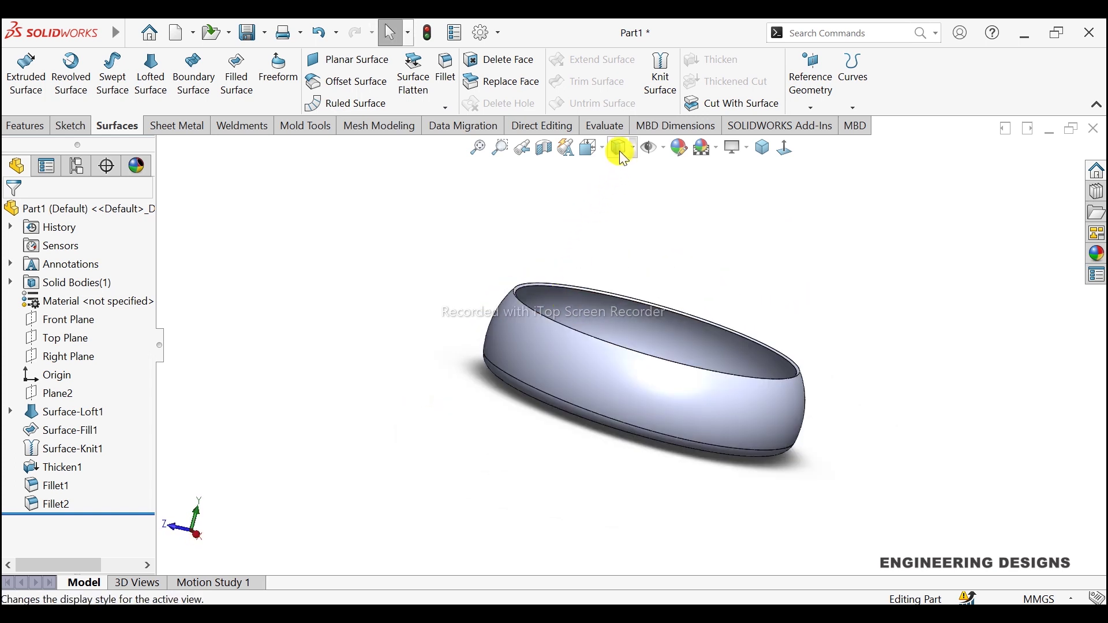
click(622, 149)
click(621, 182)
mouse_move(737, 217)
middle_down()
mouse_move(688, 261)
mouse_move(695, 228)
mouse_move(747, 237)
mouse_move(846, 284)
mouse_move(877, 275)
mouse_move(685, 302)
mouse_move(718, 322)
mouse_move(725, 280)
middle_up()
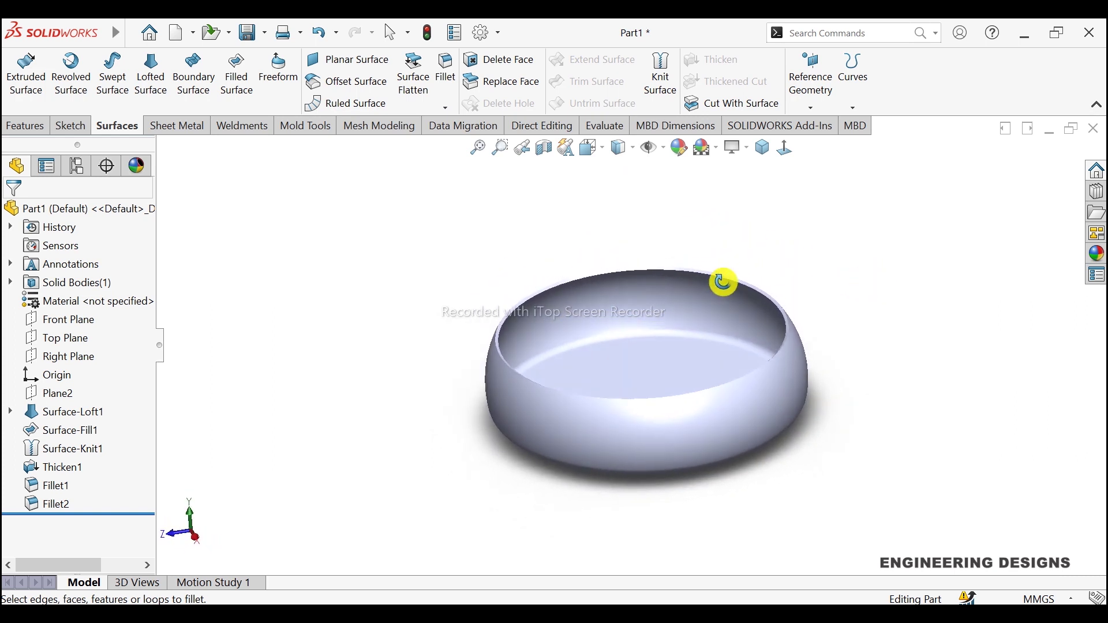
click(57, 506)
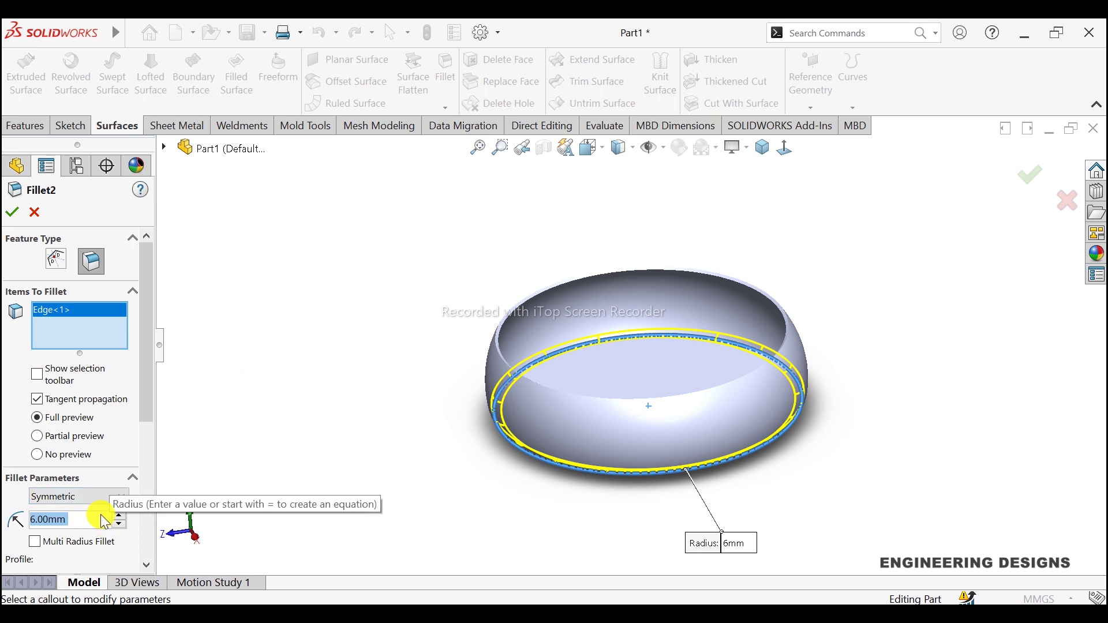
Change the Fillet2 radius from 6 mm to 8 mm and accept the edit
text(8)
key(Return)
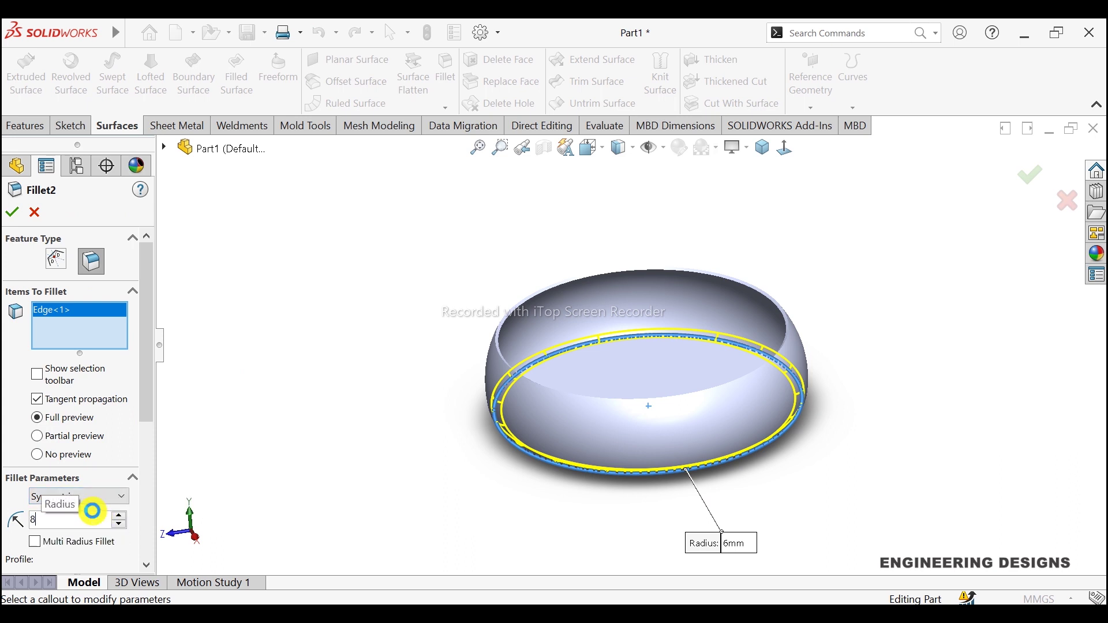
click(12, 212)
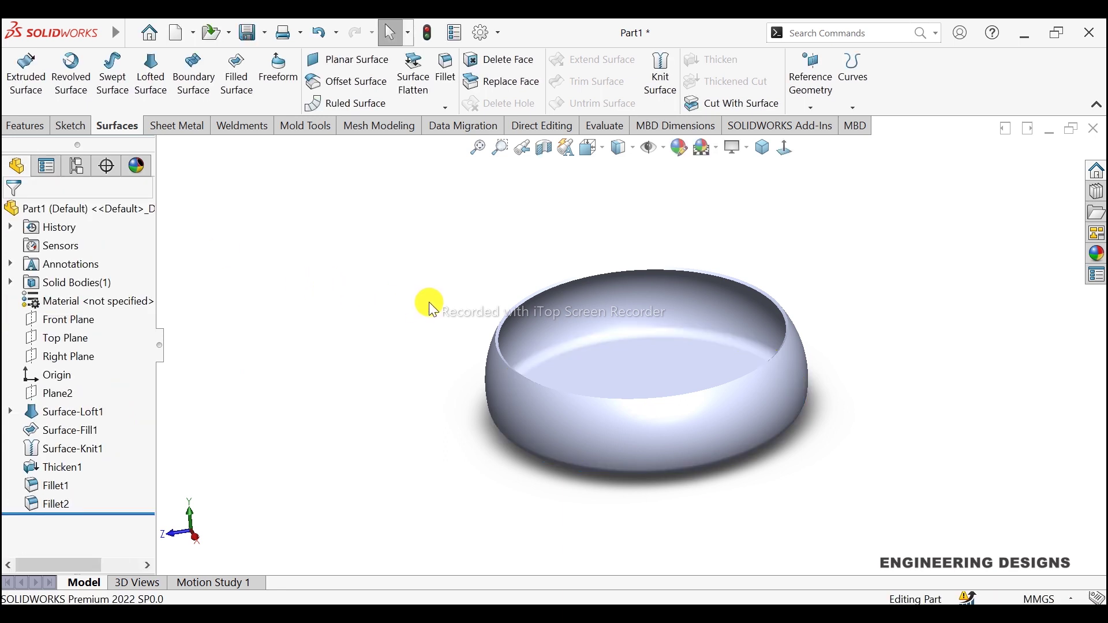
Orbit the ring, then snap it to the isometric view
mouse_move(431, 304)
middle_down()
mouse_move(479, 278)
mouse_move(662, 242)
middle_up()
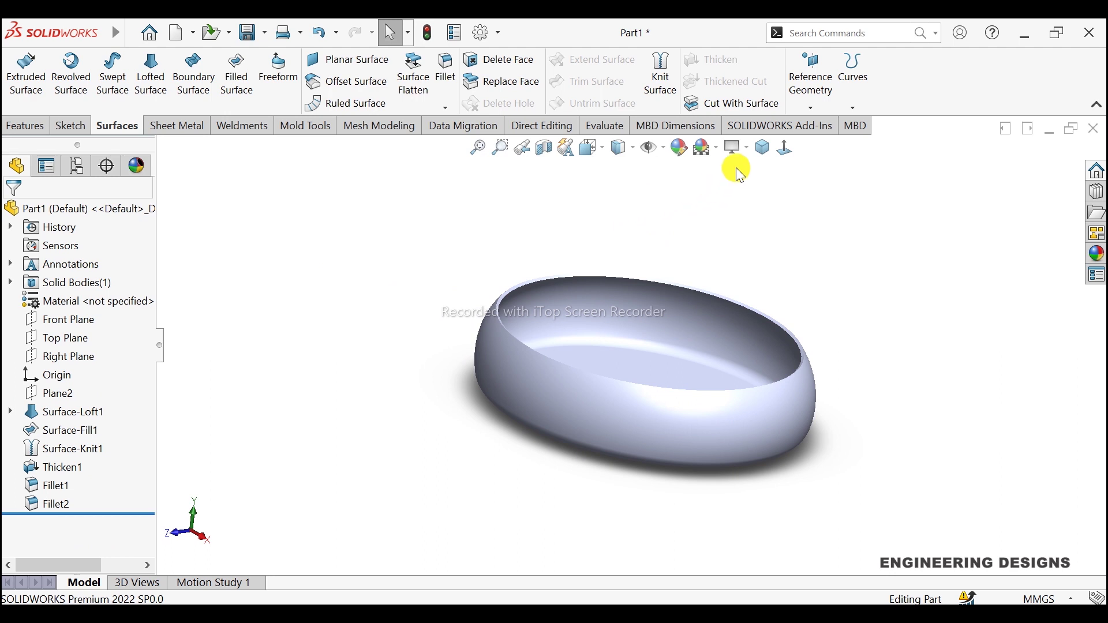
click(762, 148)
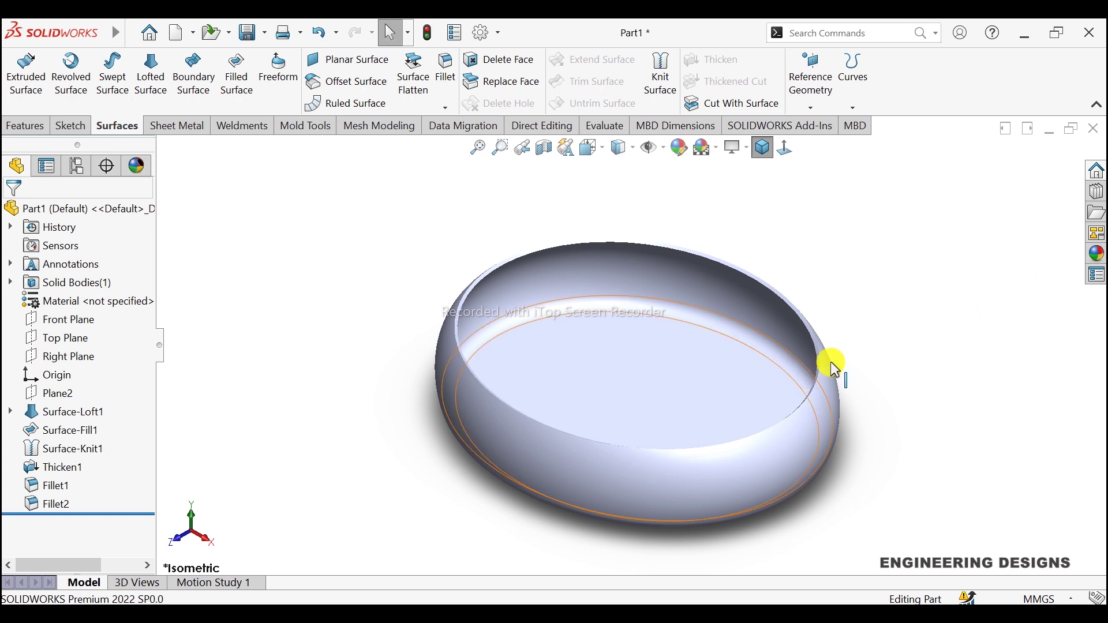
scroll(707, 366, down, 2)
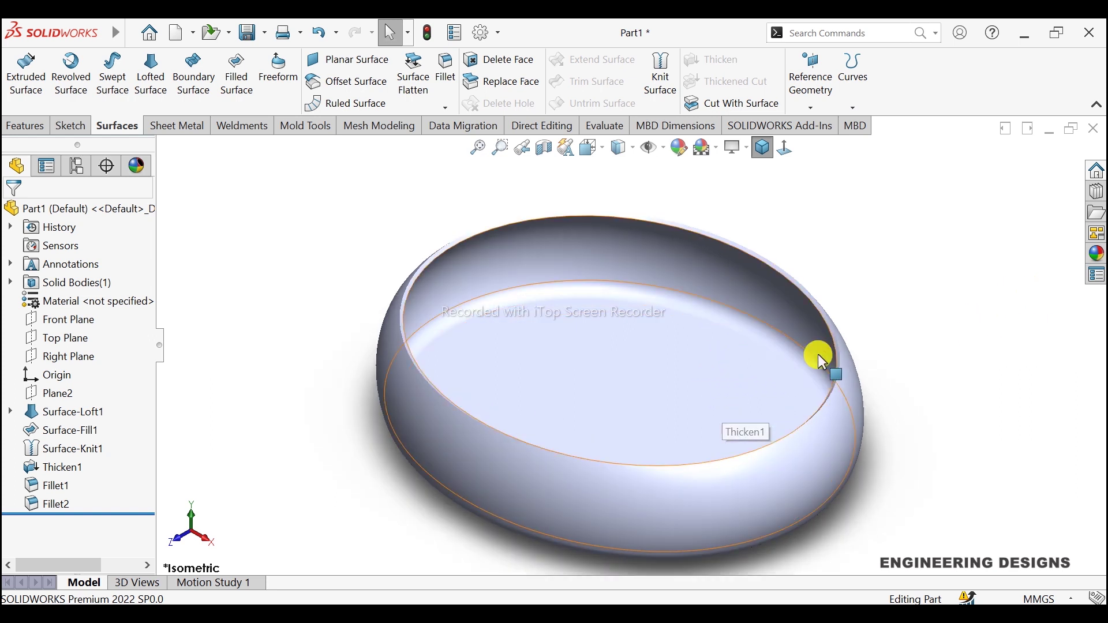
Apply a dark grey high gloss plastic appearance to the ring
key(f)
click(1096, 250)
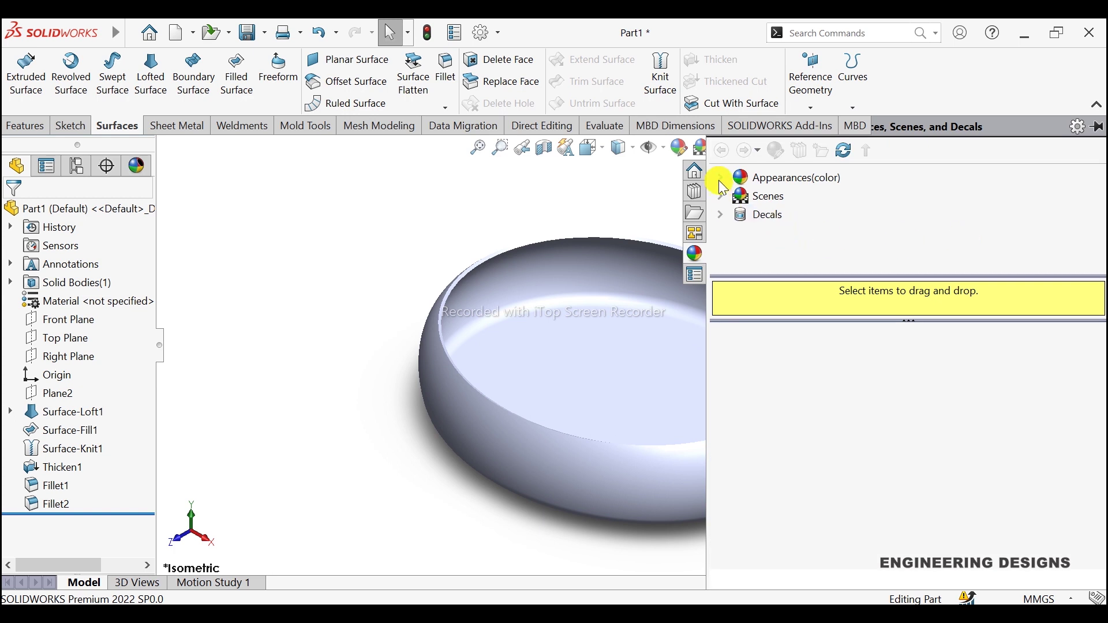
click(721, 182)
click(742, 198)
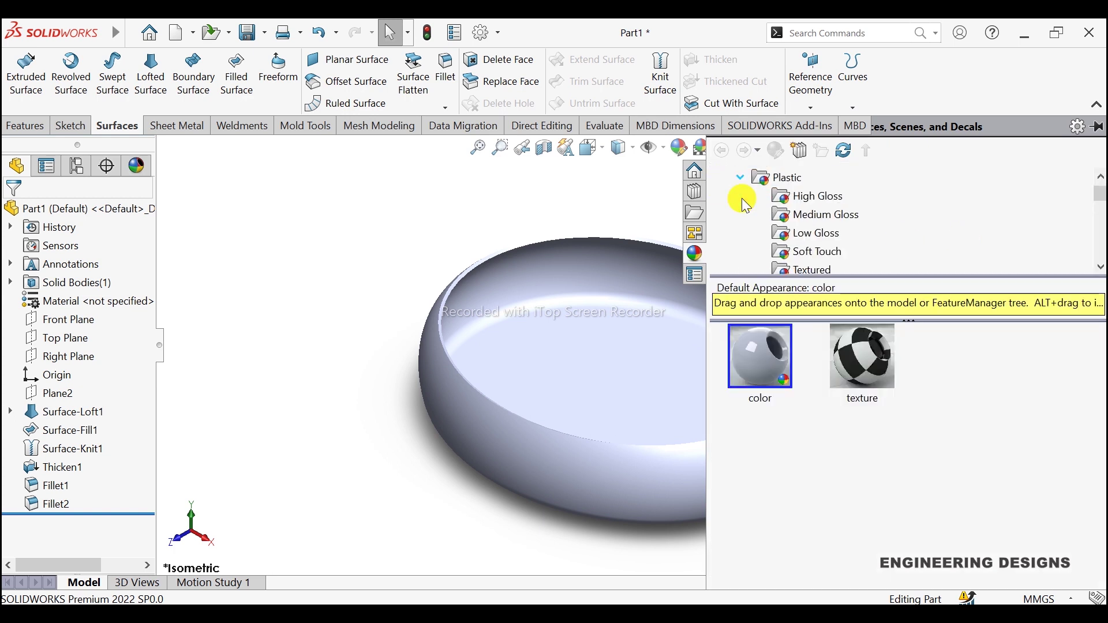
click(803, 198)
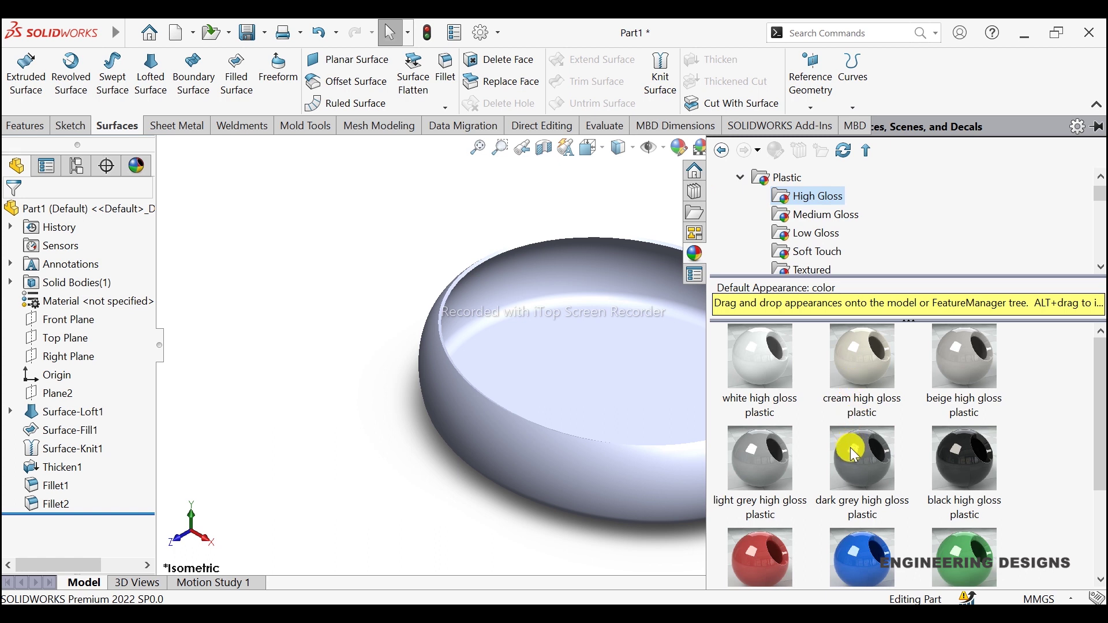
drag(854, 456, 483, 453)
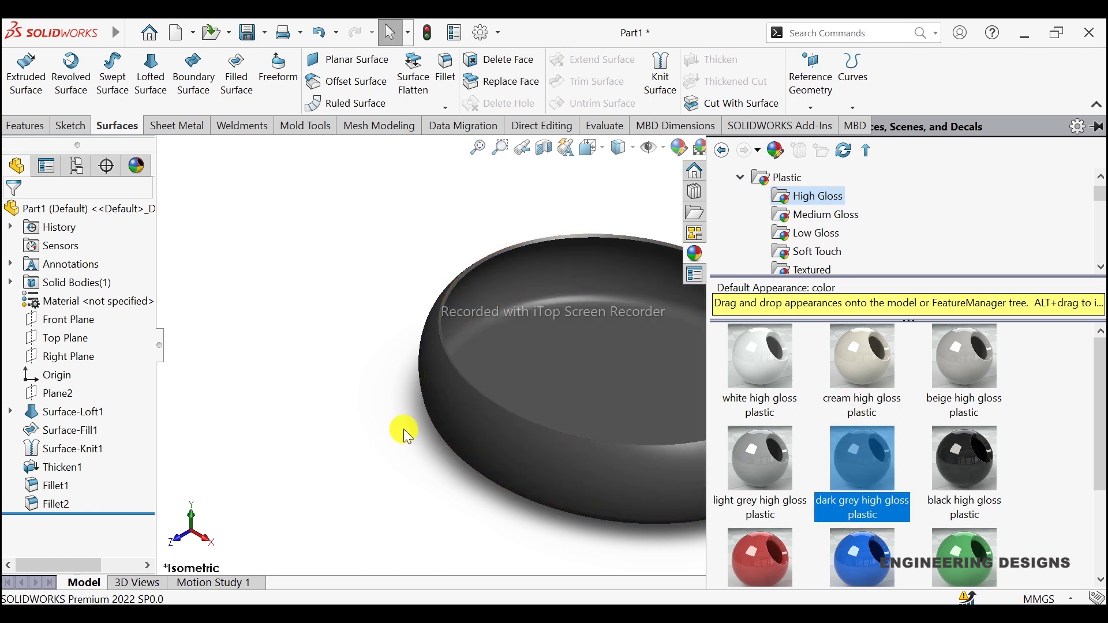
double_click(762, 448)
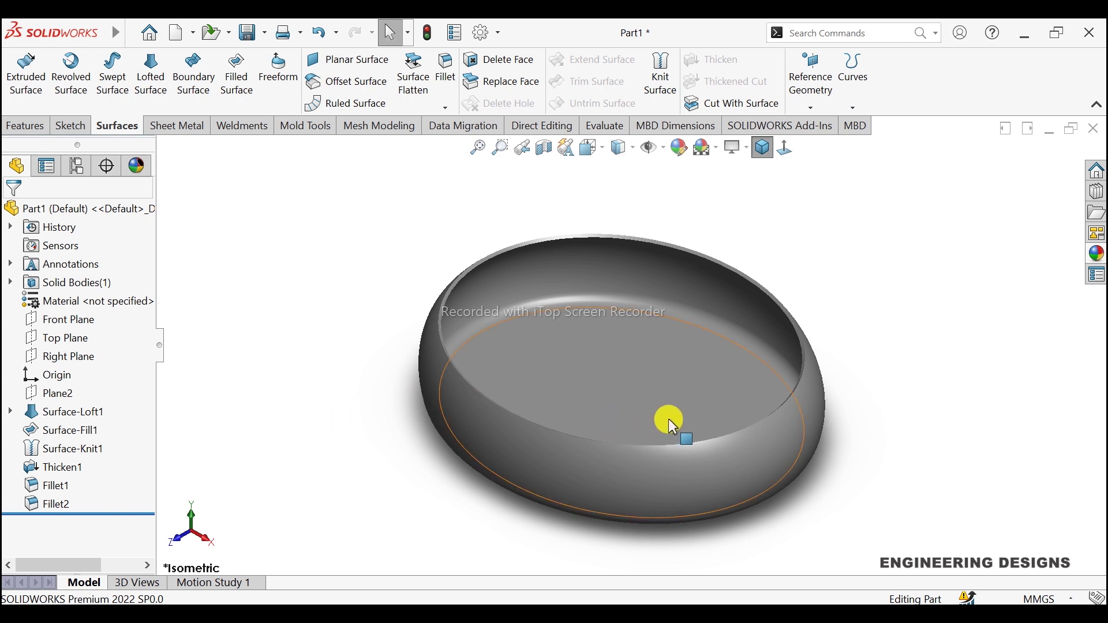
mouse_move(801, 287)
middle_down()
mouse_move(586, 386)
mouse_move(670, 361)
middle_up()
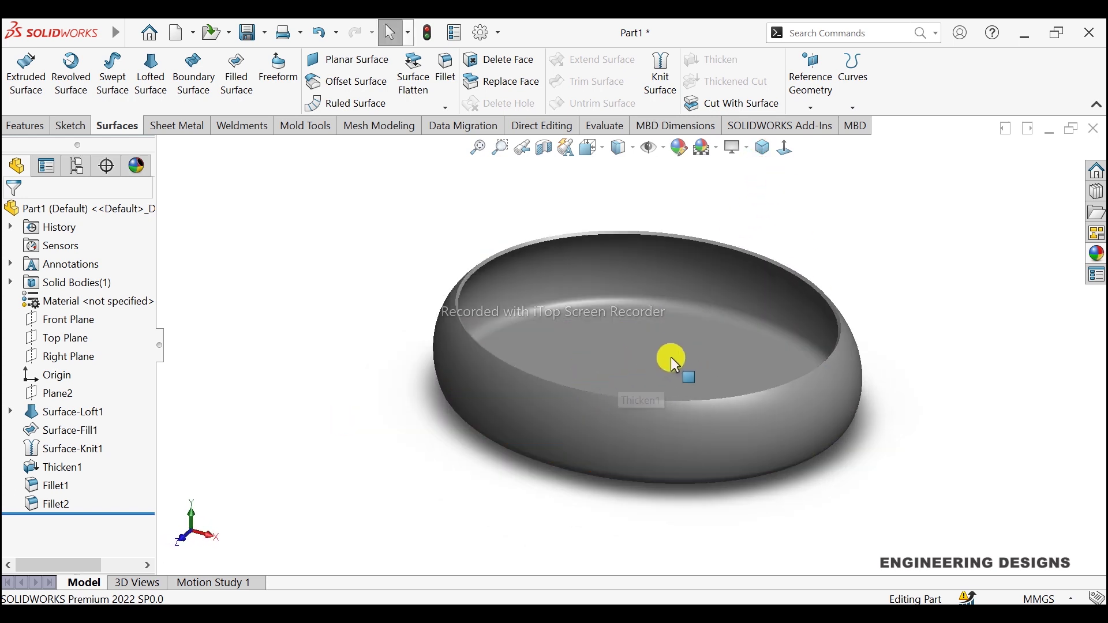
click(1098, 254)
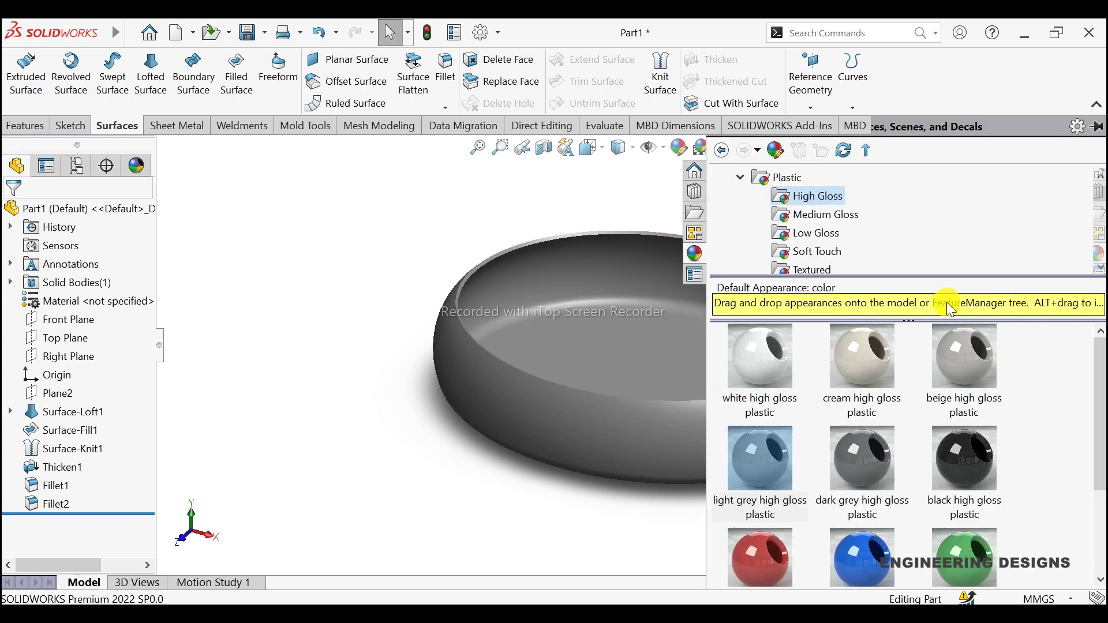
double_click(854, 440)
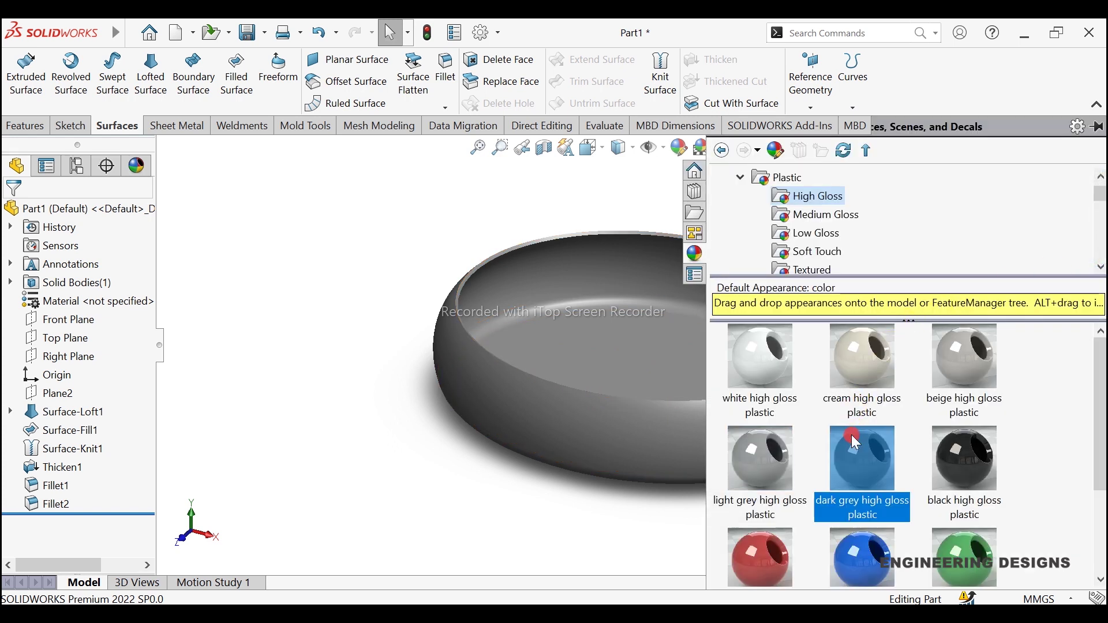
click(406, 415)
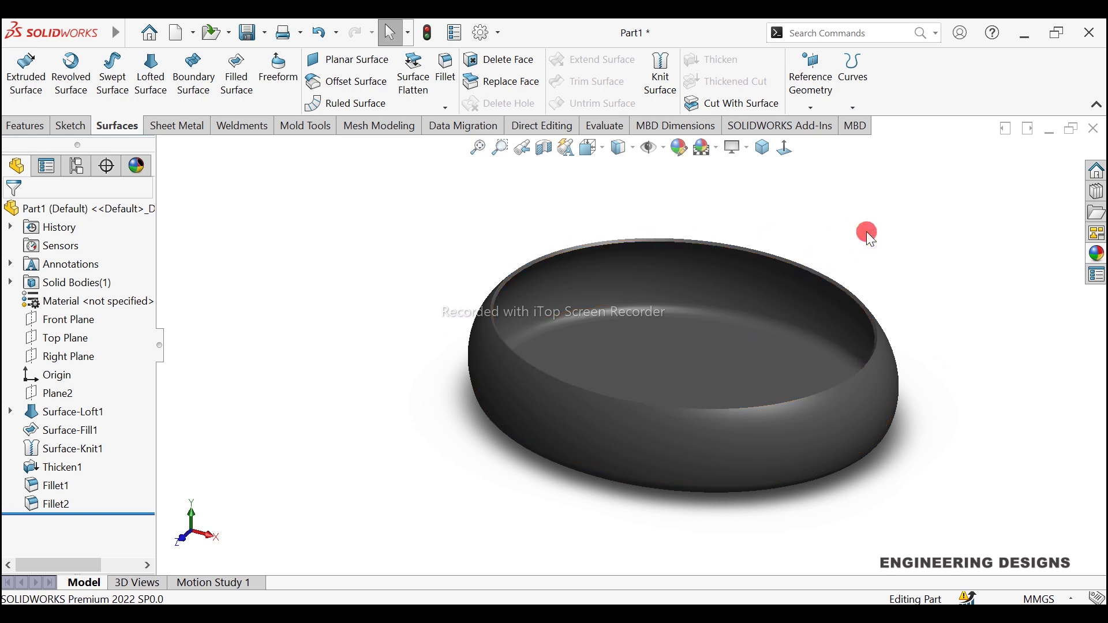
Display the ring Shaded With Edges and return to the isometric view
click(624, 148)
click(626, 173)
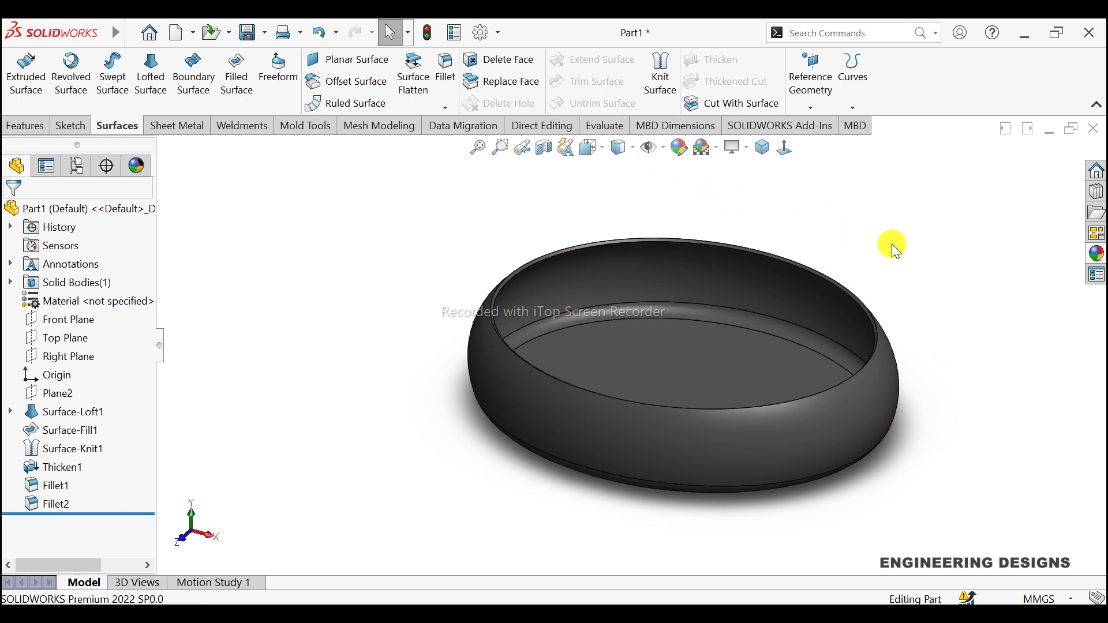
mouse_move(892, 244)
middle_down()
mouse_move(878, 264)
mouse_move(863, 227)
mouse_move(779, 181)
middle_up()
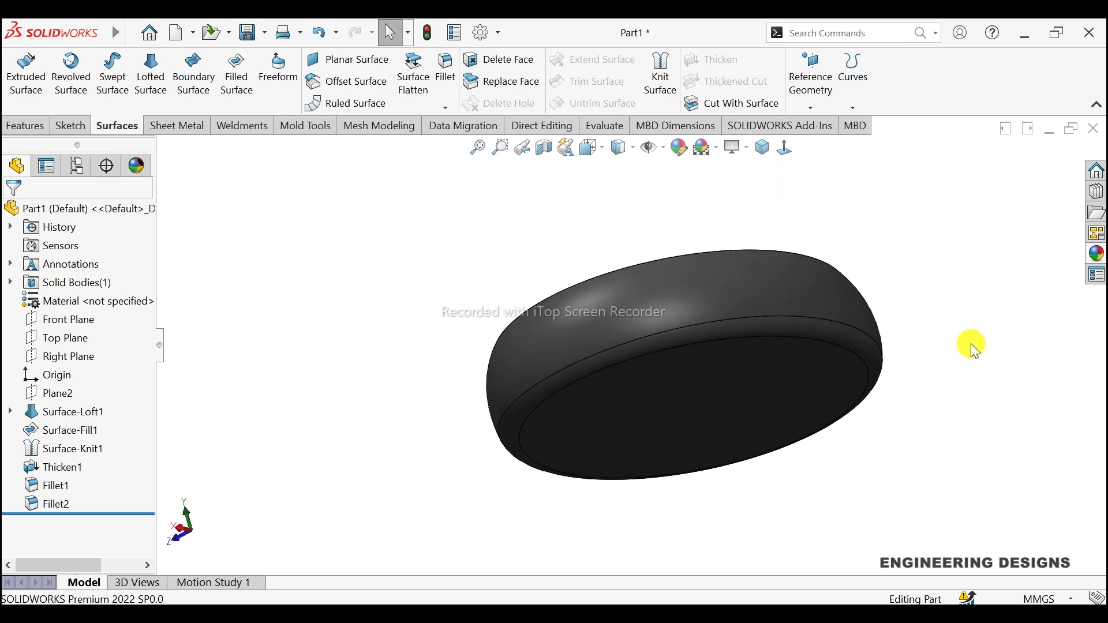
mouse_move(974, 346)
middle_down()
mouse_move(952, 317)
mouse_move(990, 391)
mouse_move(923, 346)
middle_up()
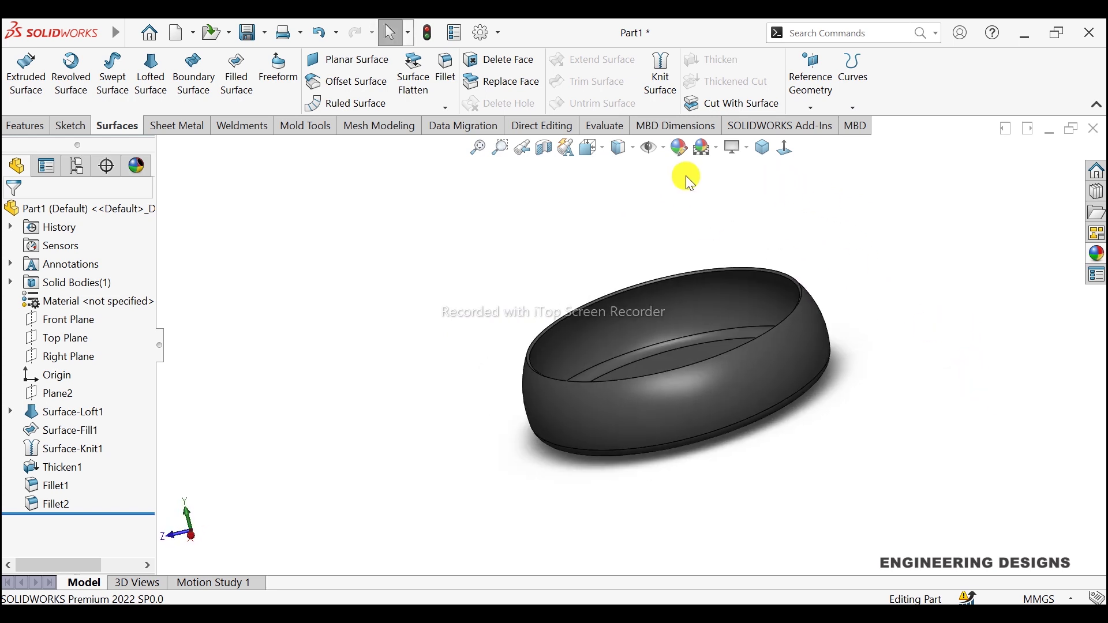
click(762, 149)
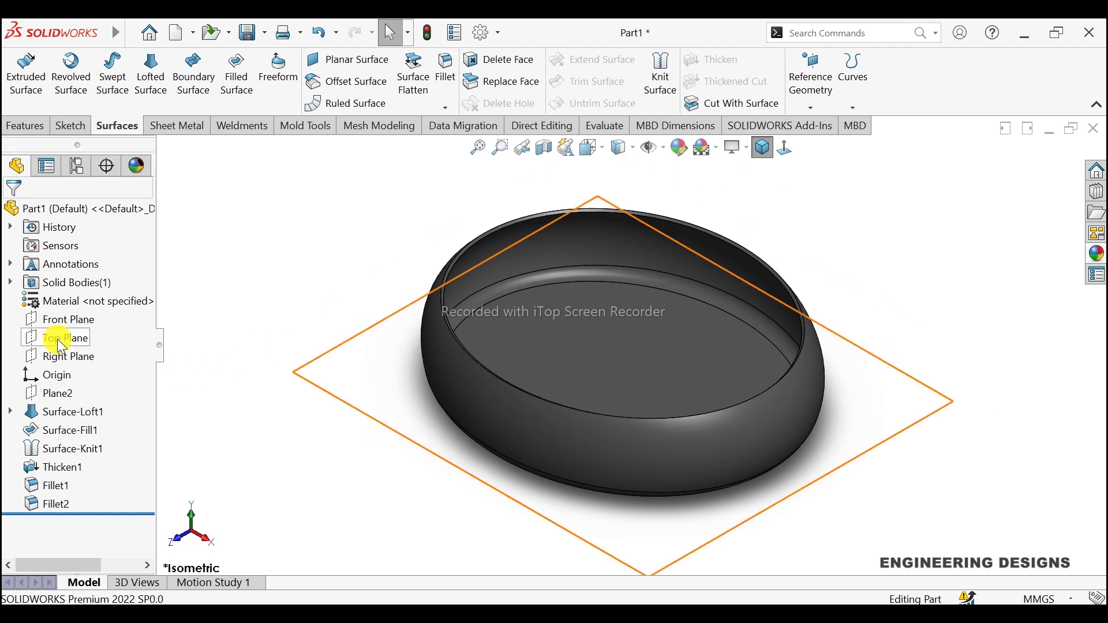
Start Sketch5 on the Front Plane, zoom to the top corner, and choose Polygon
click(58, 323)
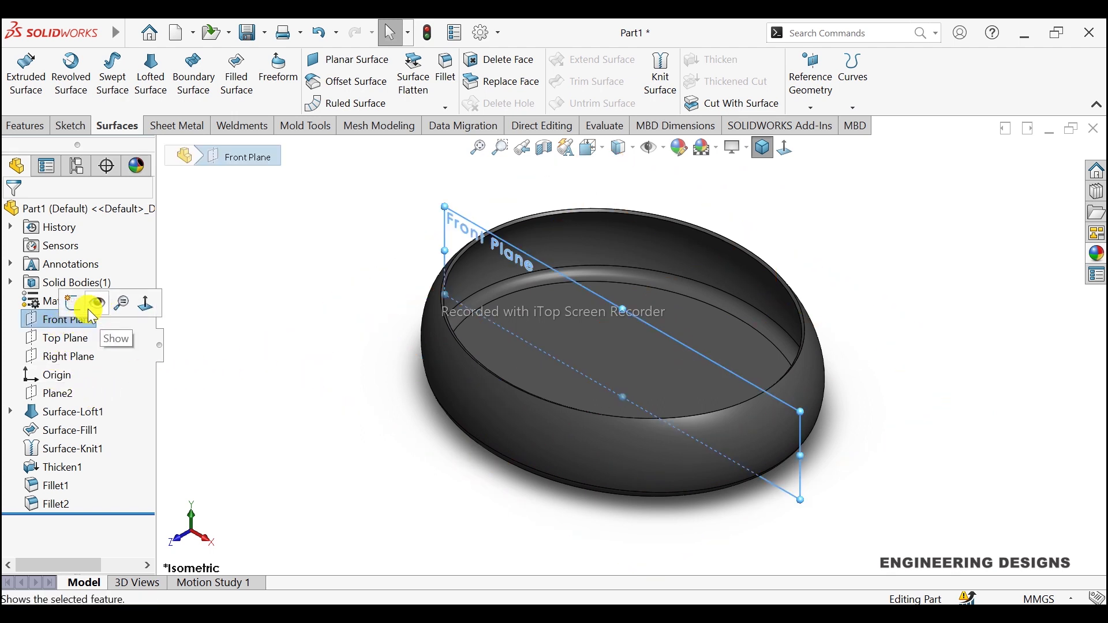
click(71, 301)
scroll(883, 296, down, 1)
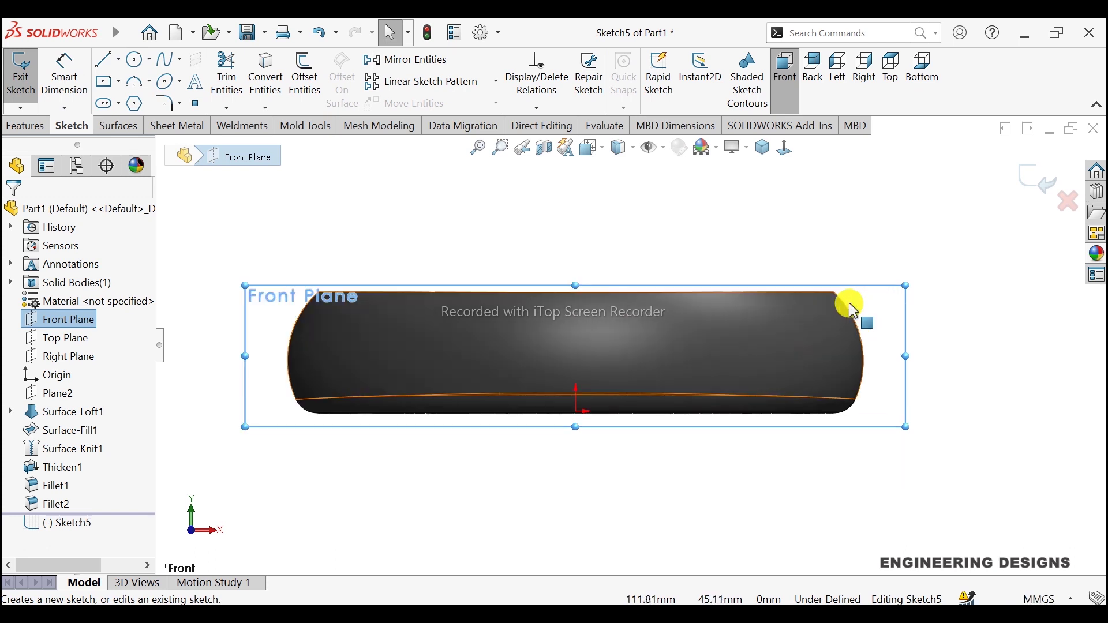
scroll(848, 304, down, 2)
scroll(824, 310, down, 2)
scroll(781, 307, down, 1)
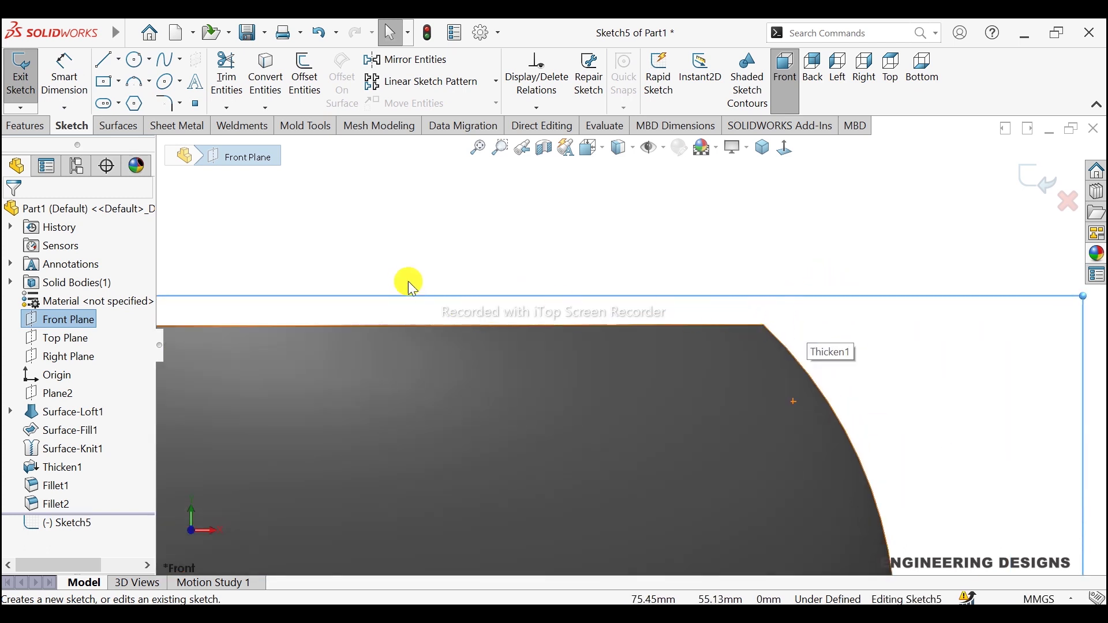
click(134, 104)
scroll(744, 332, down, 1)
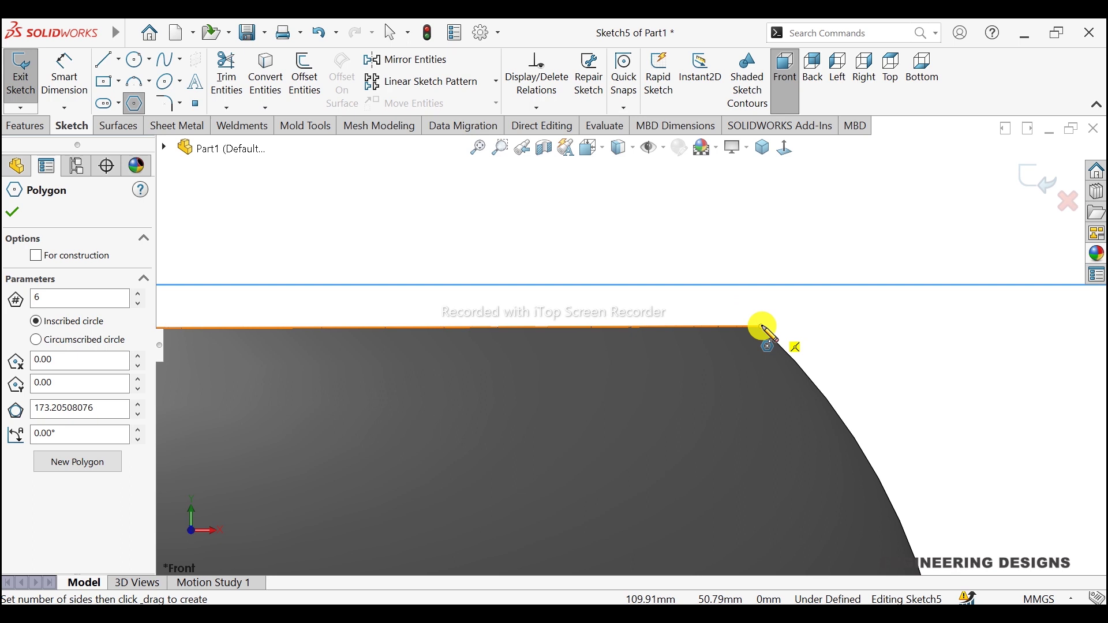
Draw a hexagon centred on the part's top corner with vertex-to-vertex height 6
drag(761, 327, 762, 250)
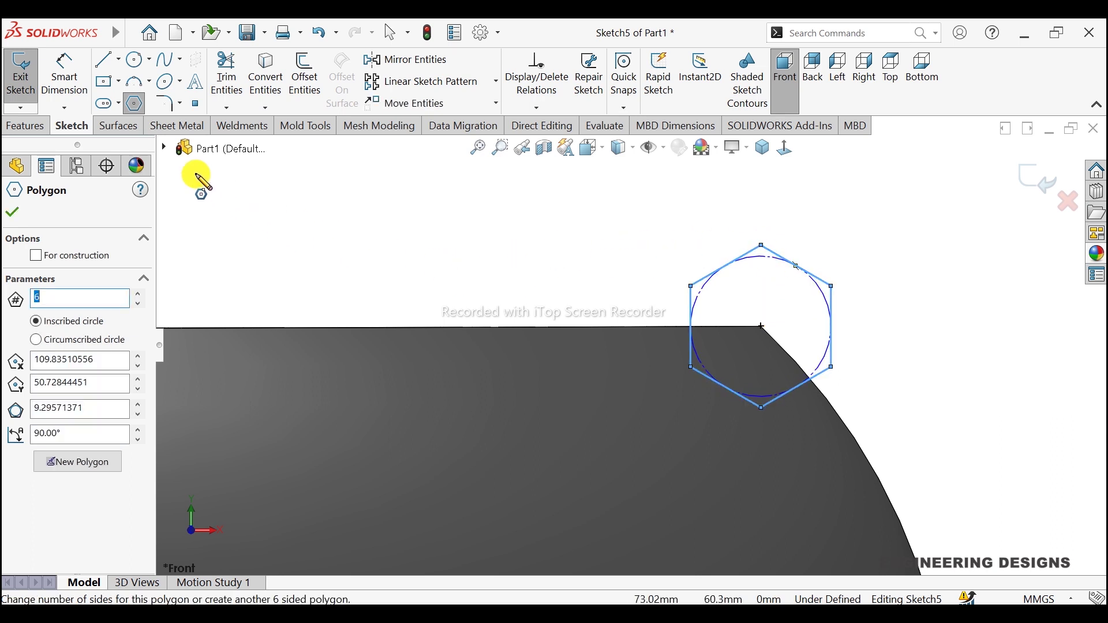
click(73, 95)
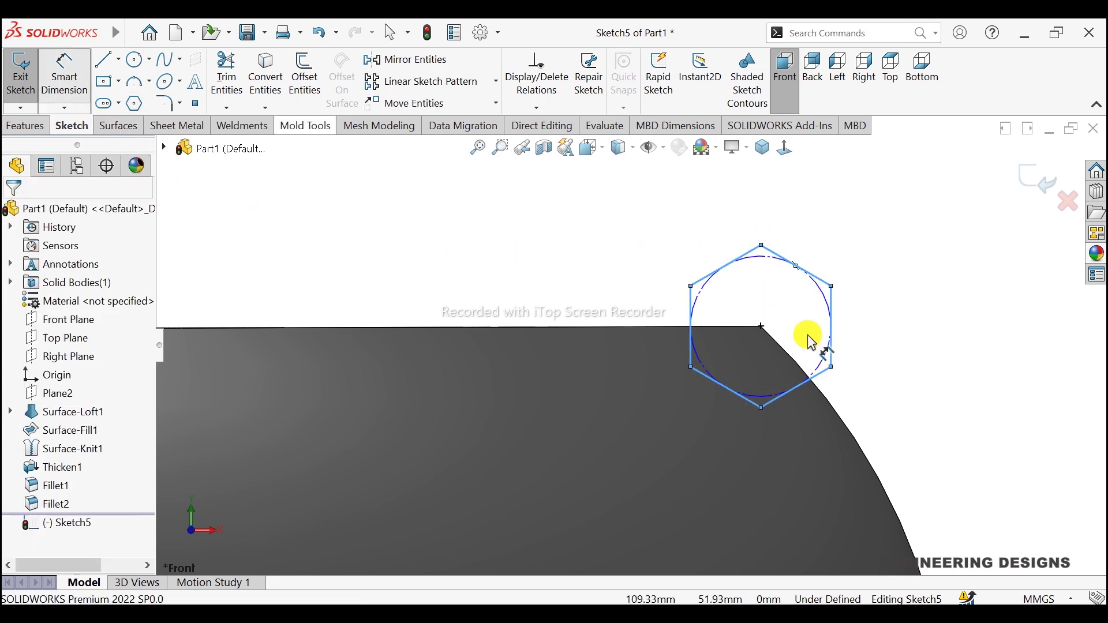
click(763, 406)
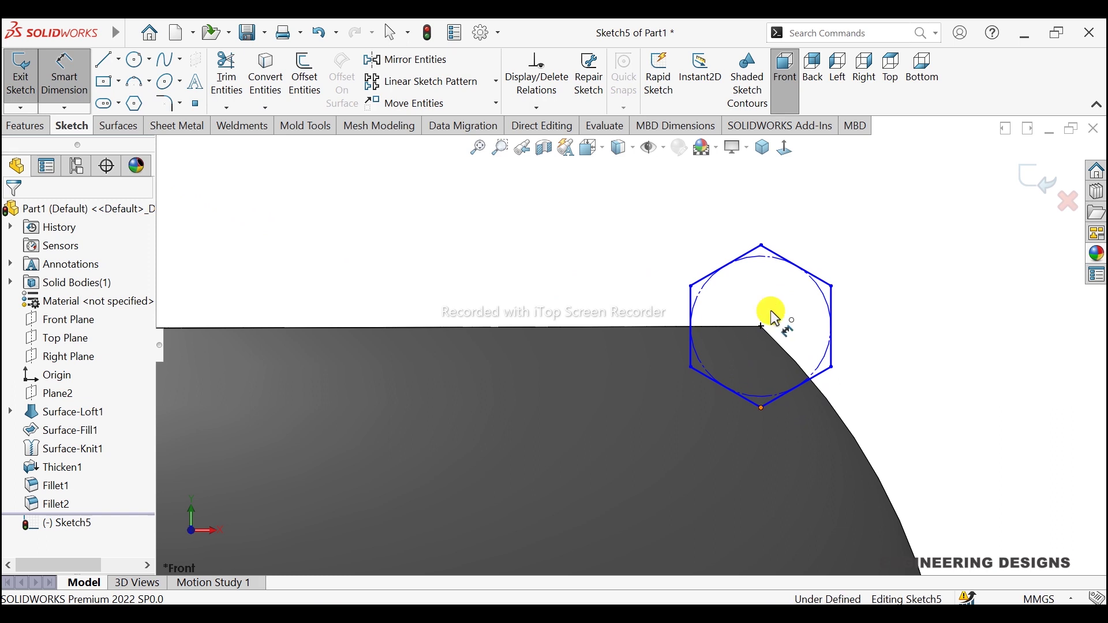
click(762, 246)
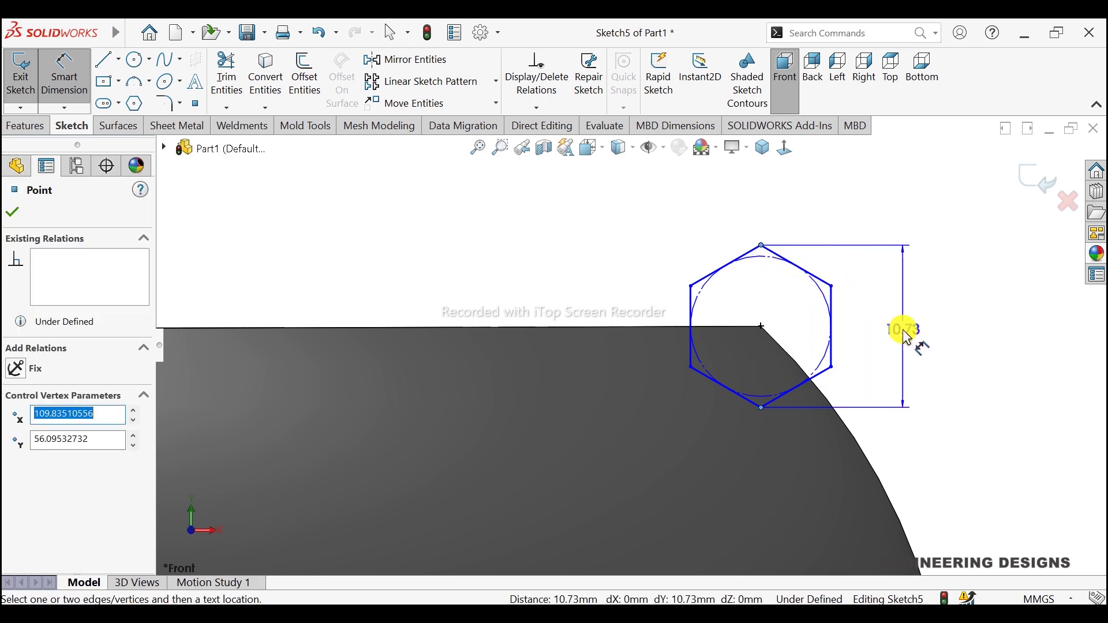
click(905, 331)
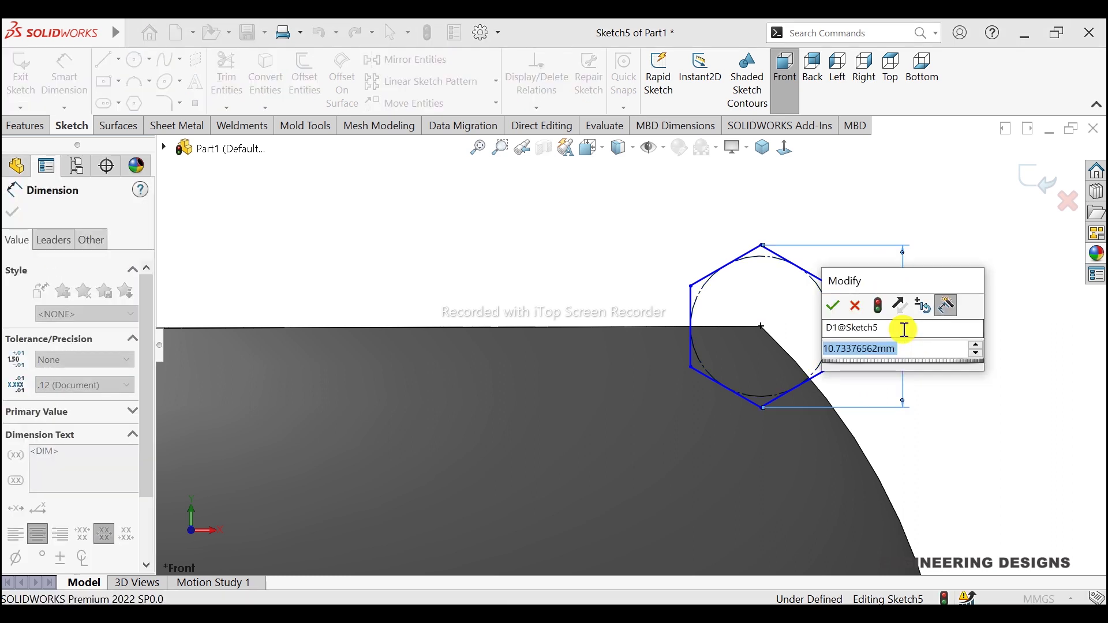
text(6)
key(Return)
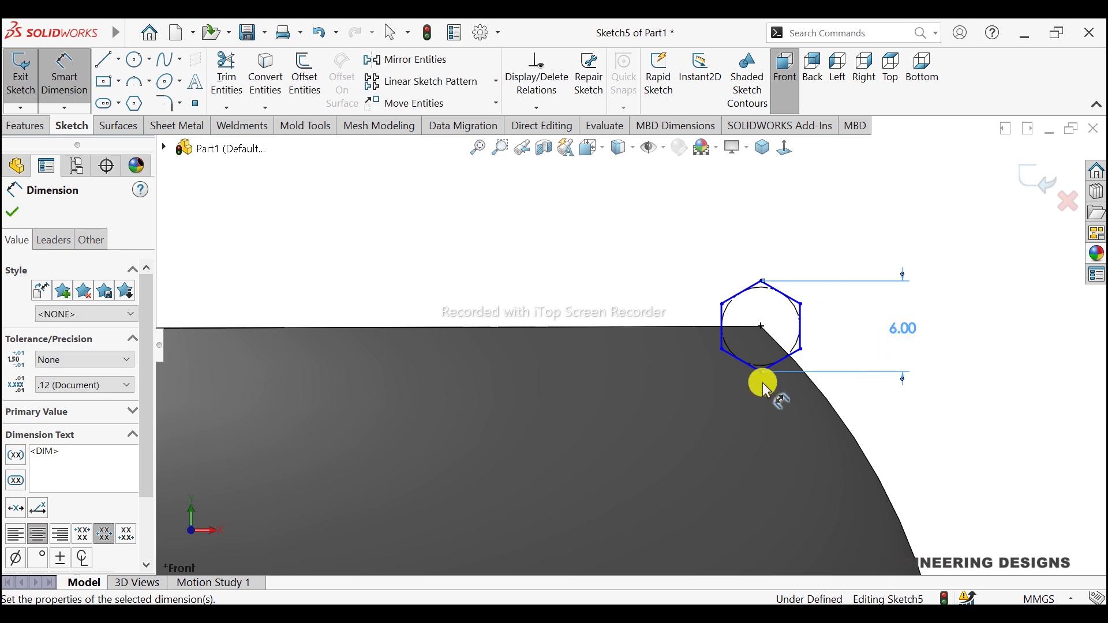
click(12, 213)
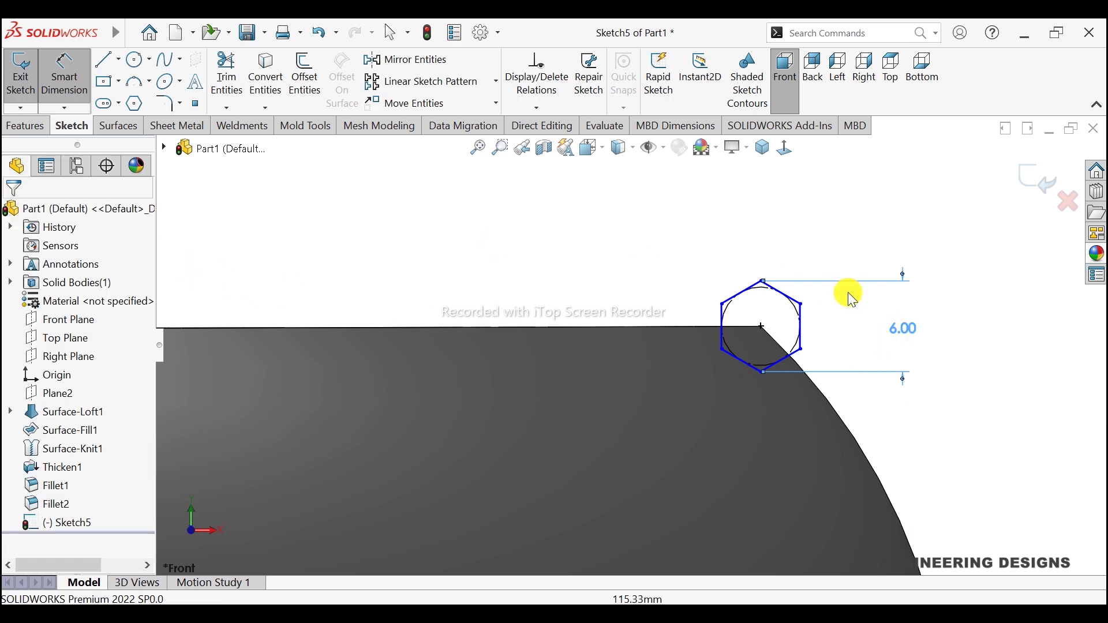
key(Escape)
scroll(791, 317, down, 1)
scroll(756, 355, down, 4)
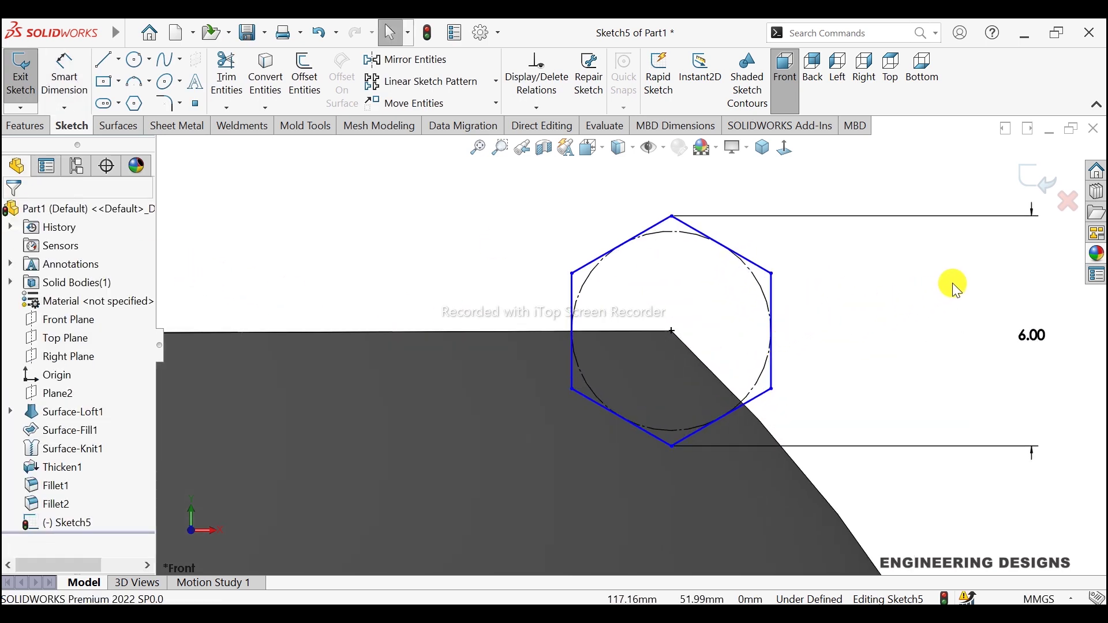
Draw a diameter 3 circle centred on the hexagon's upper-right vertex
scroll(955, 305, up, 1)
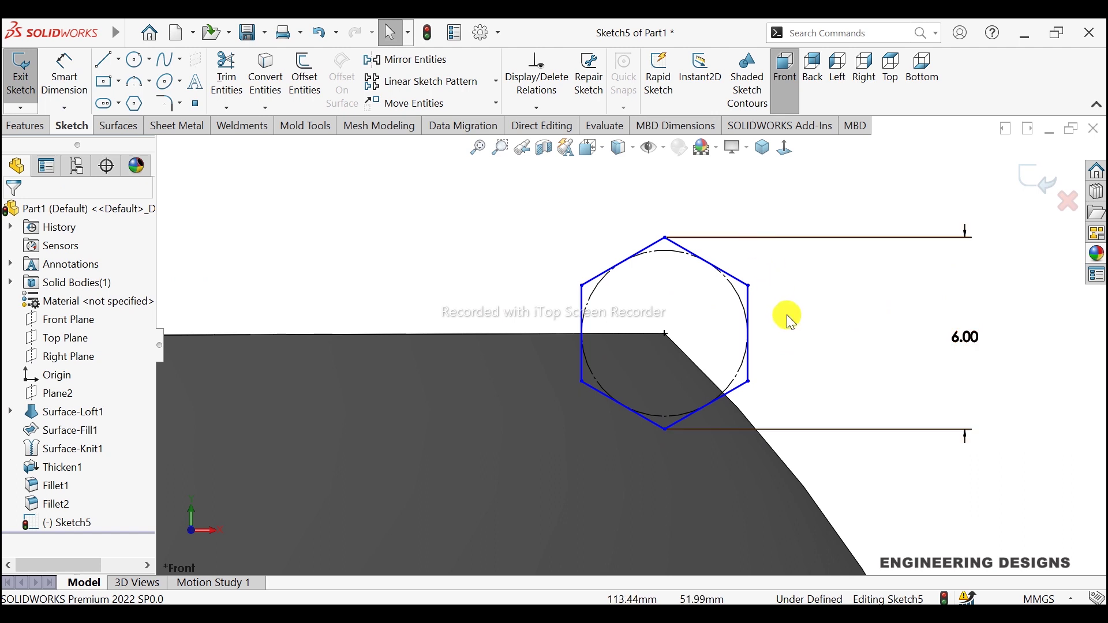
scroll(788, 315, down, 2)
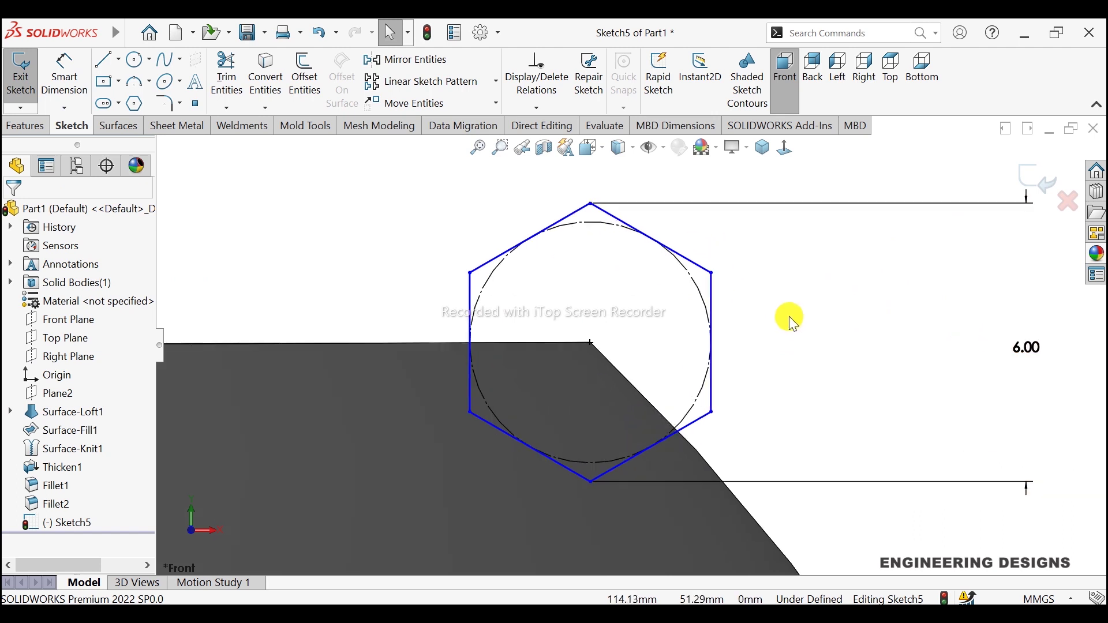
click(135, 60)
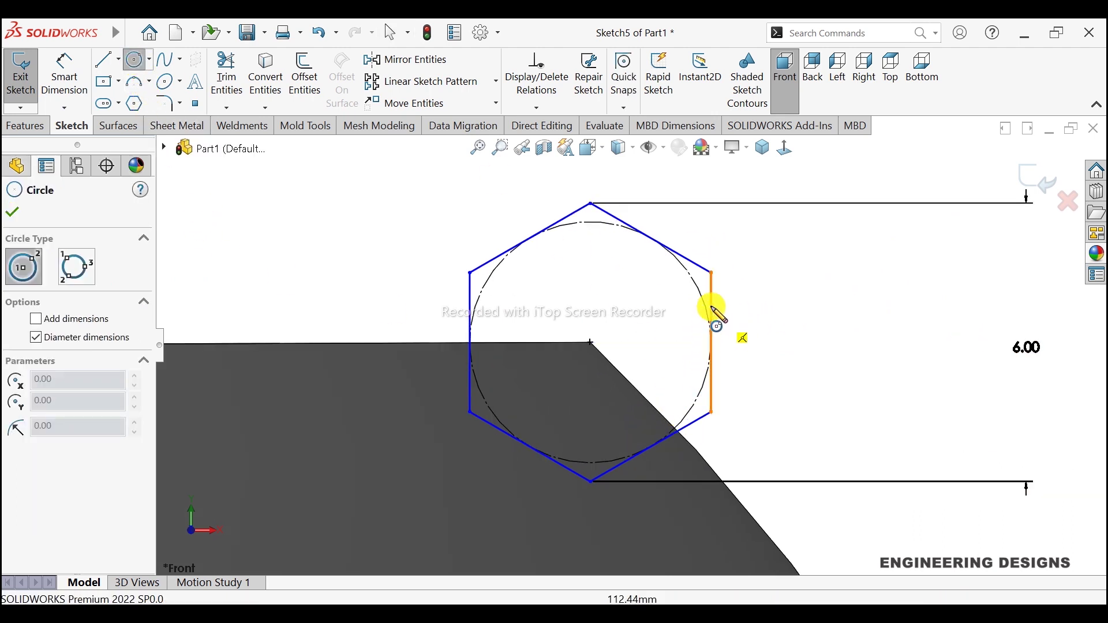
click(712, 273)
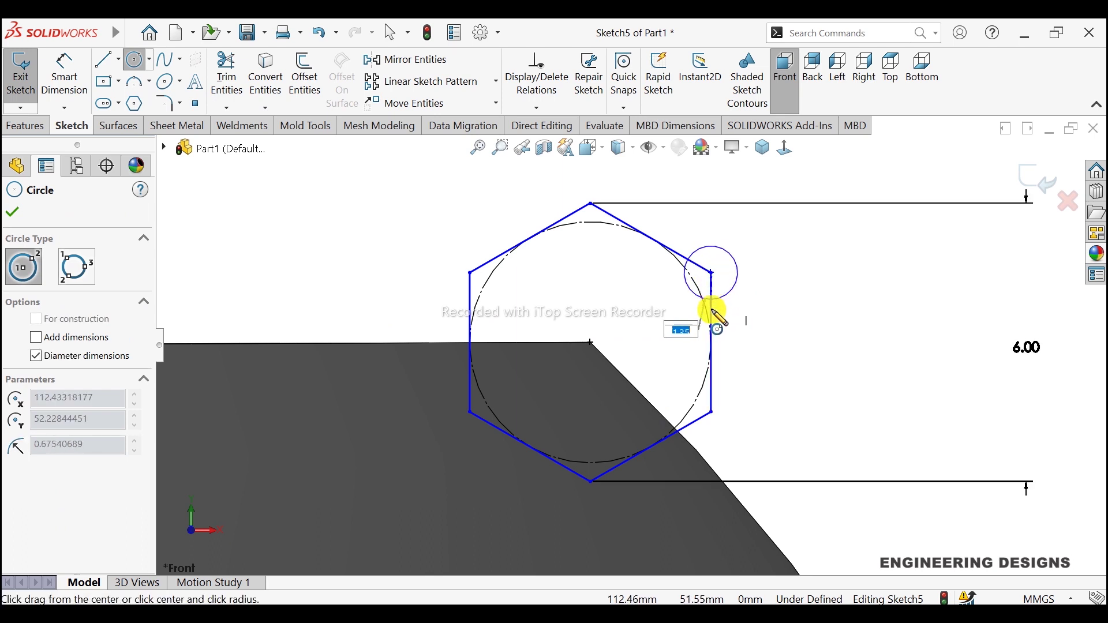
text(3)
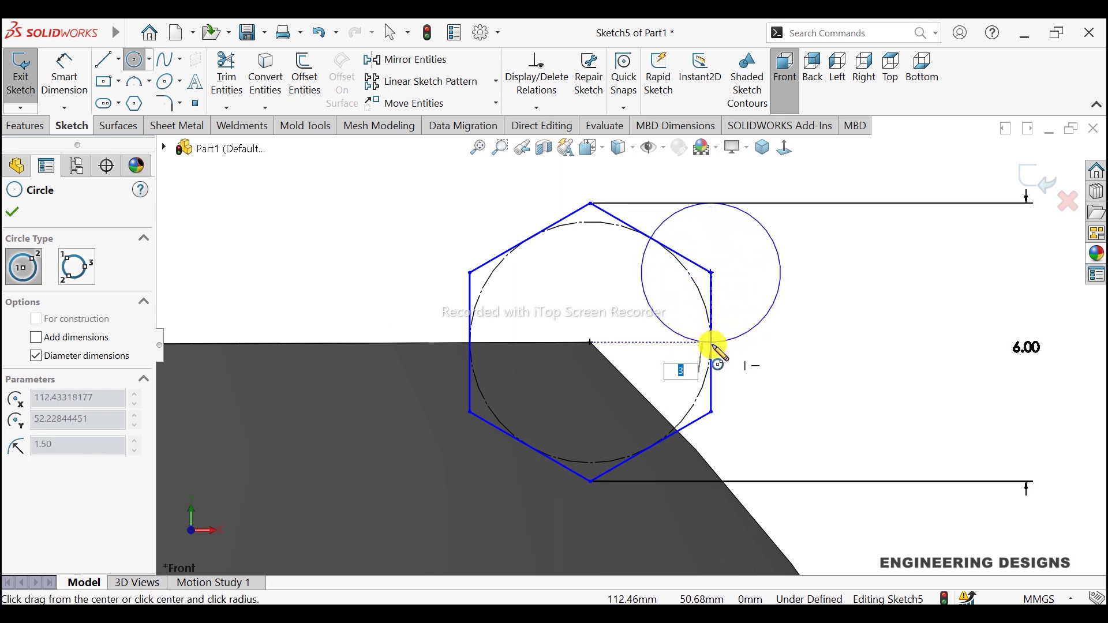
key(Return)
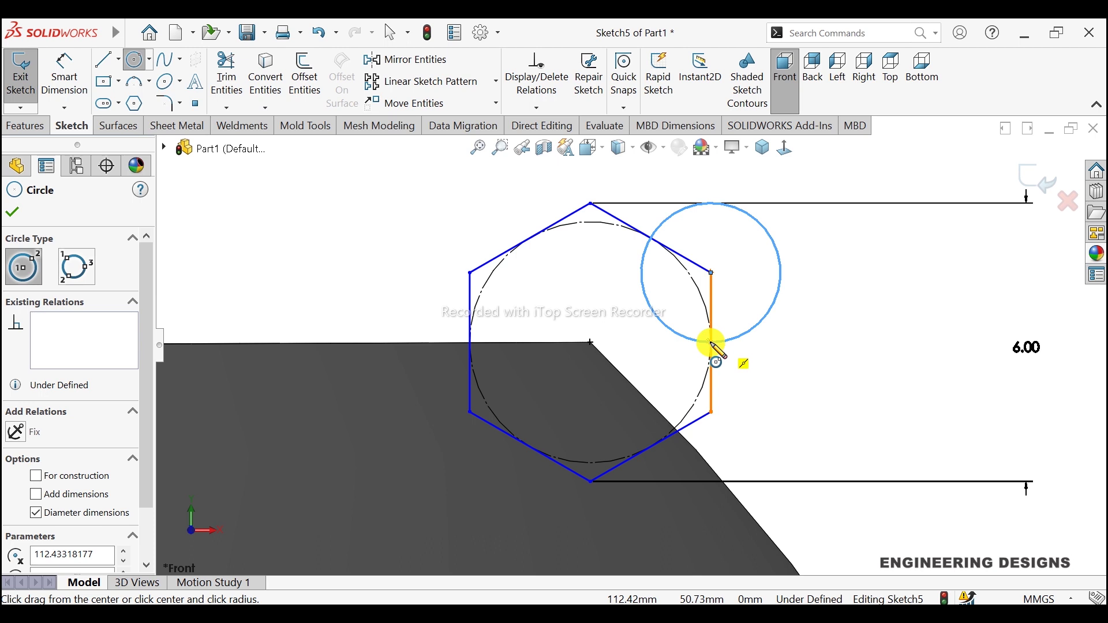
click(711, 344)
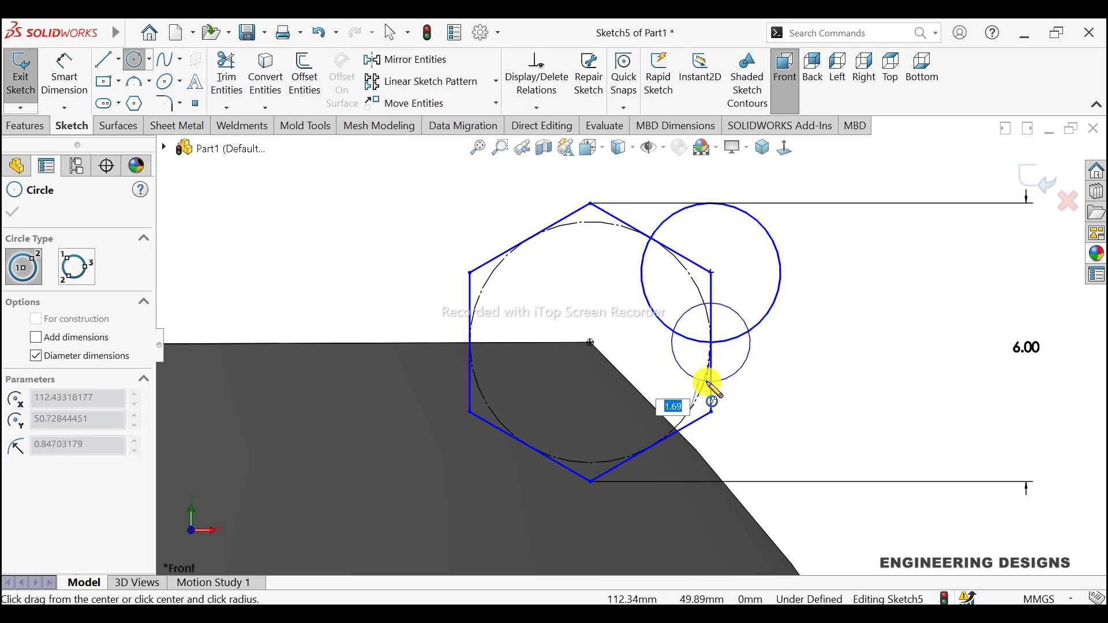
key(Escape)
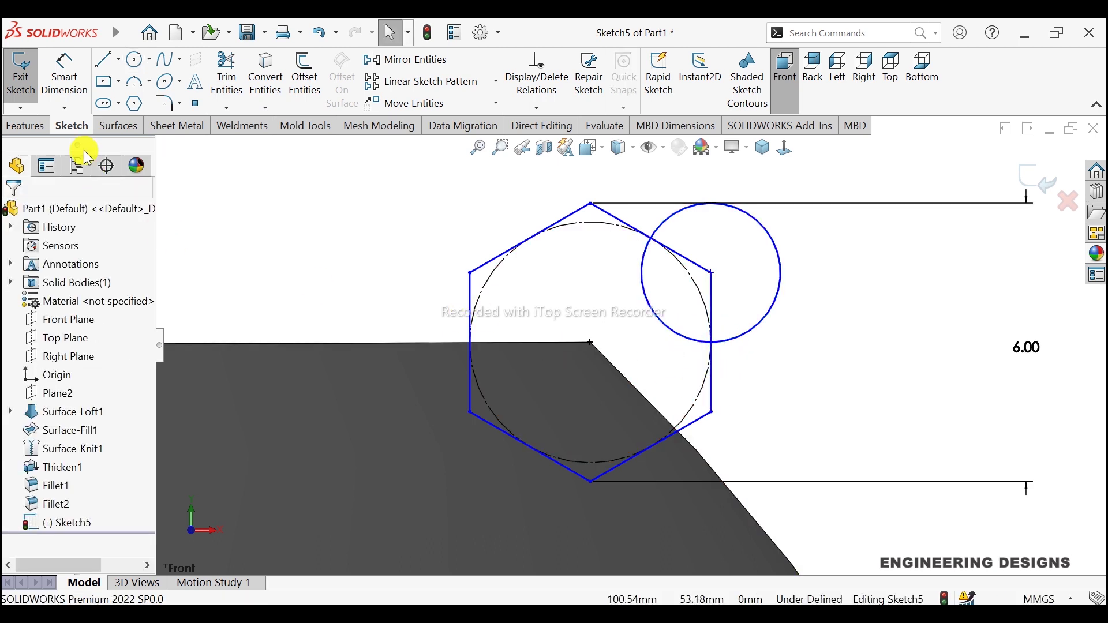
Draw touching circles on the hexagon's top, upper-left, lower-left and bottom vertices
click(139, 61)
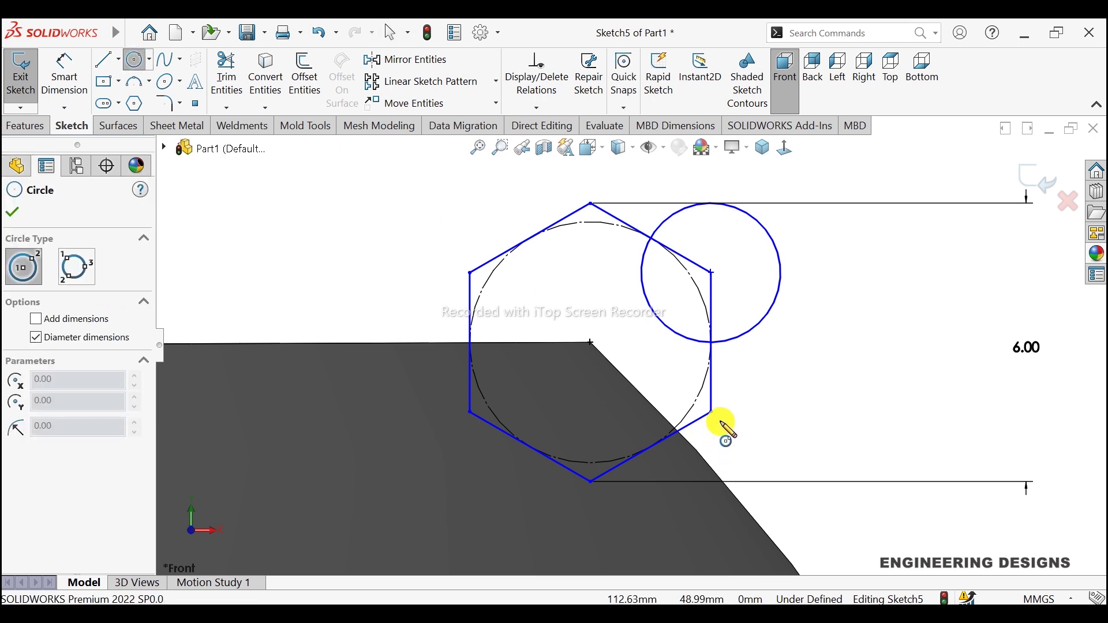
click(591, 203)
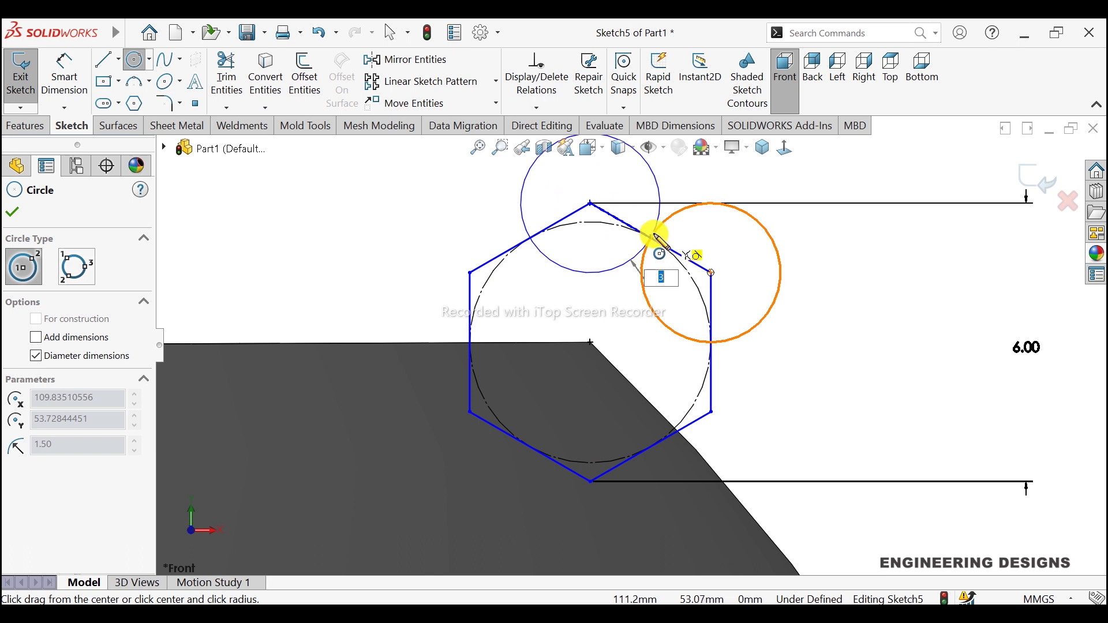
click(654, 233)
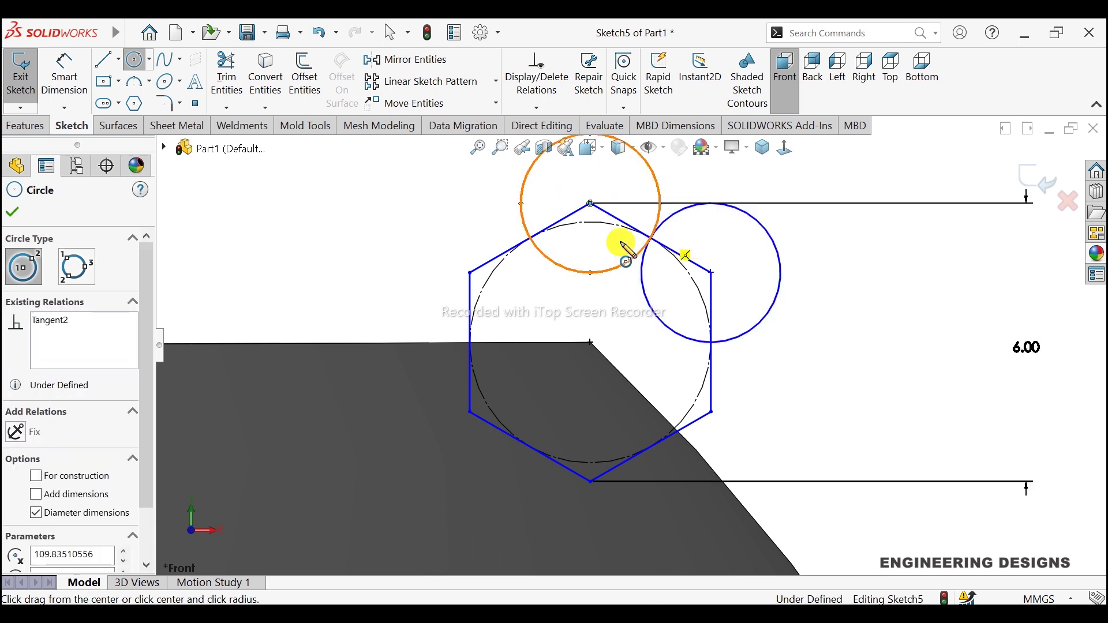
click(471, 272)
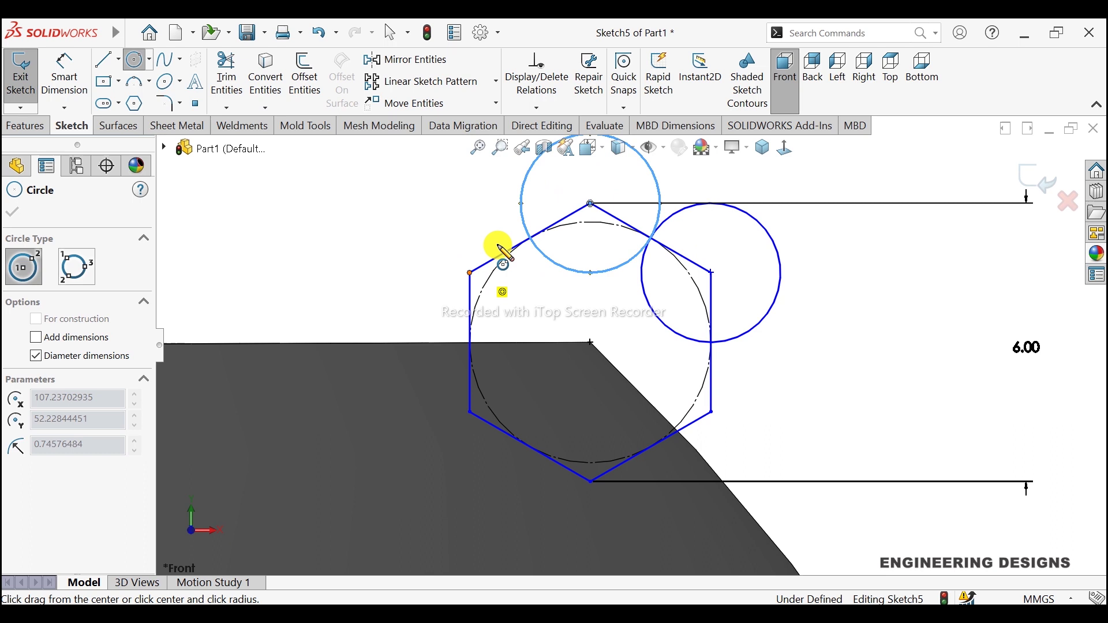
click(527, 237)
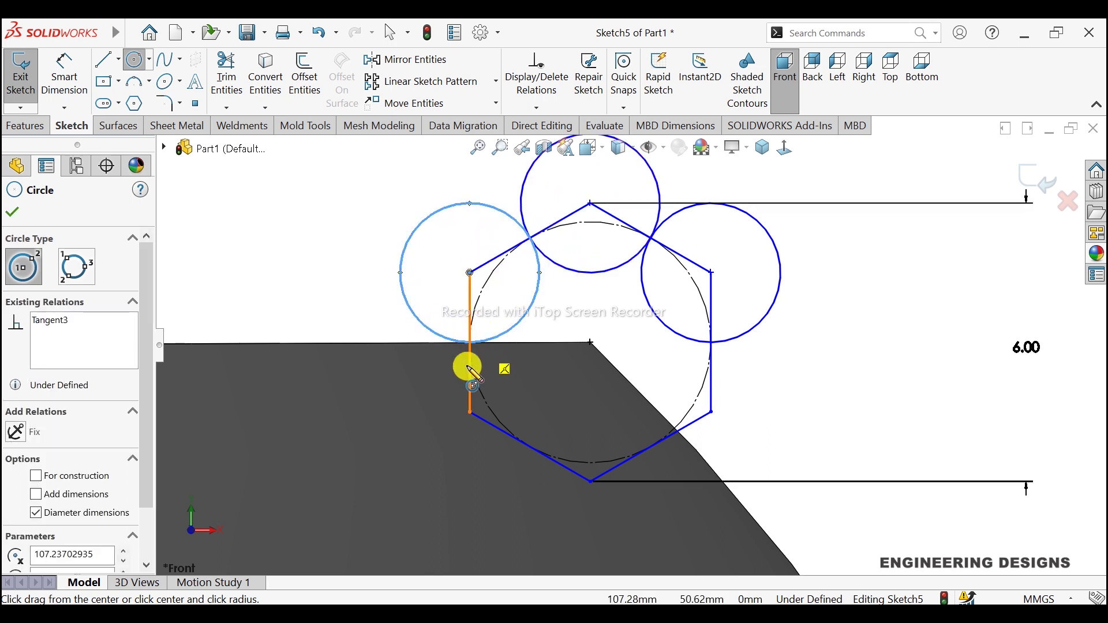
click(470, 412)
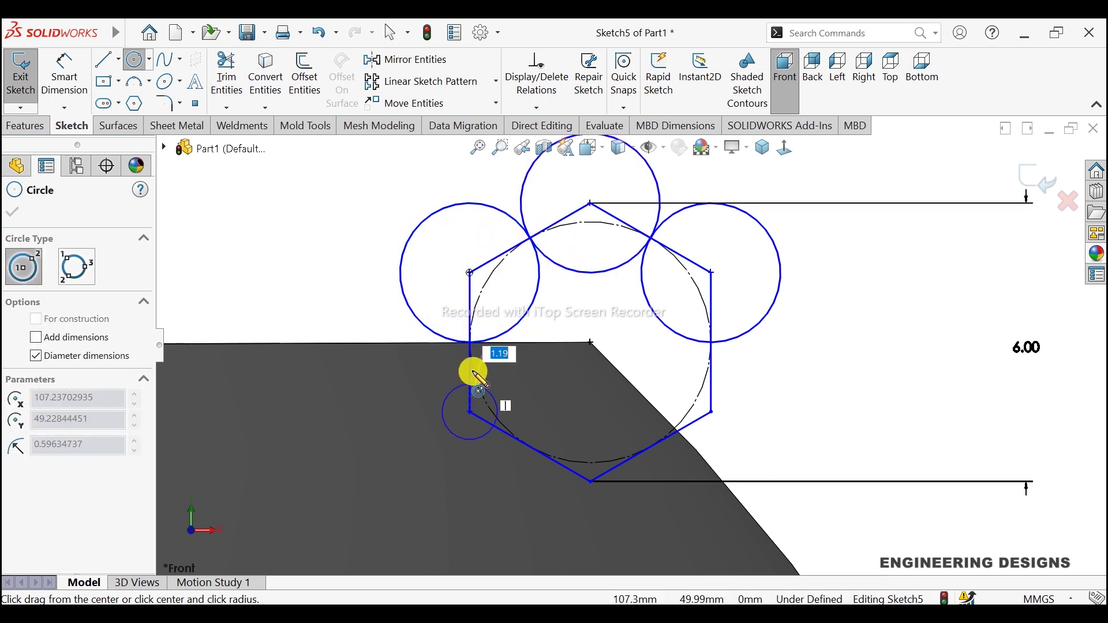
click(487, 343)
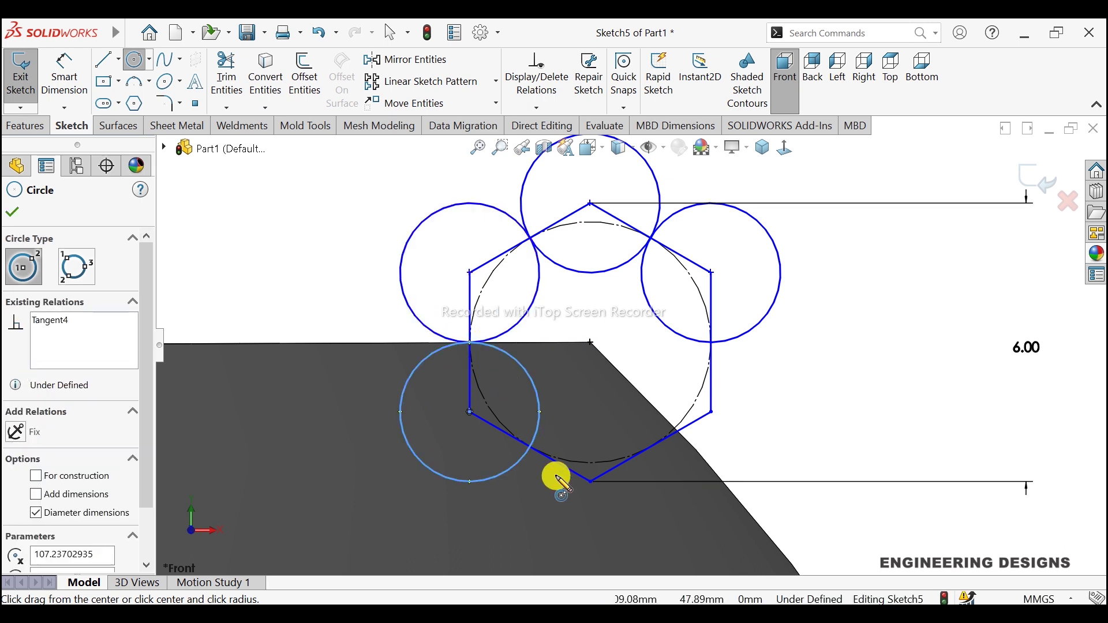
click(592, 482)
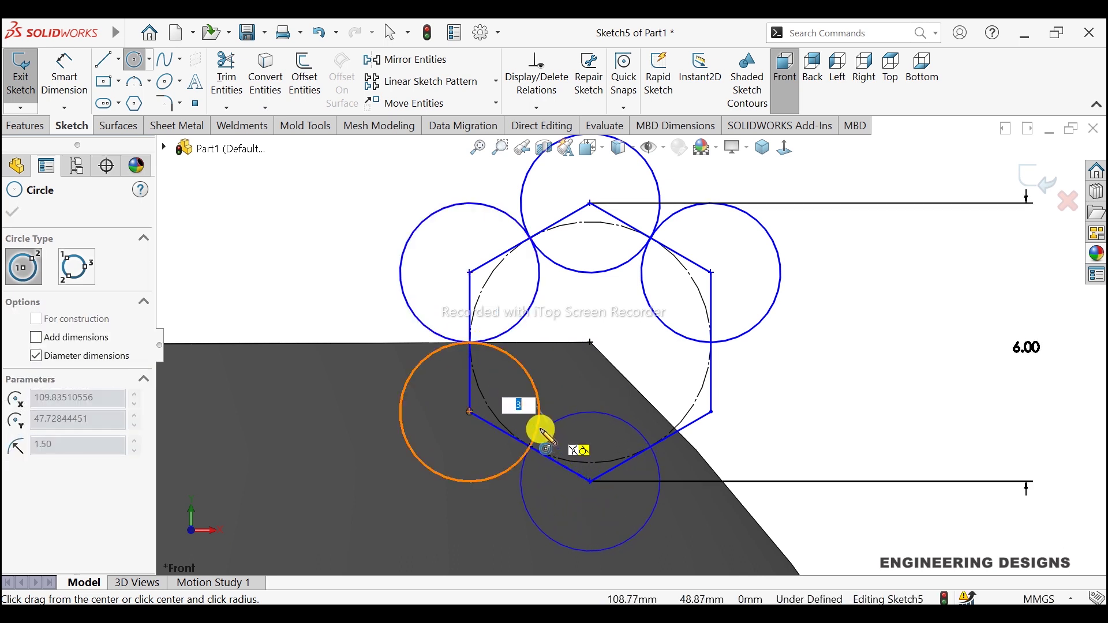
click(540, 430)
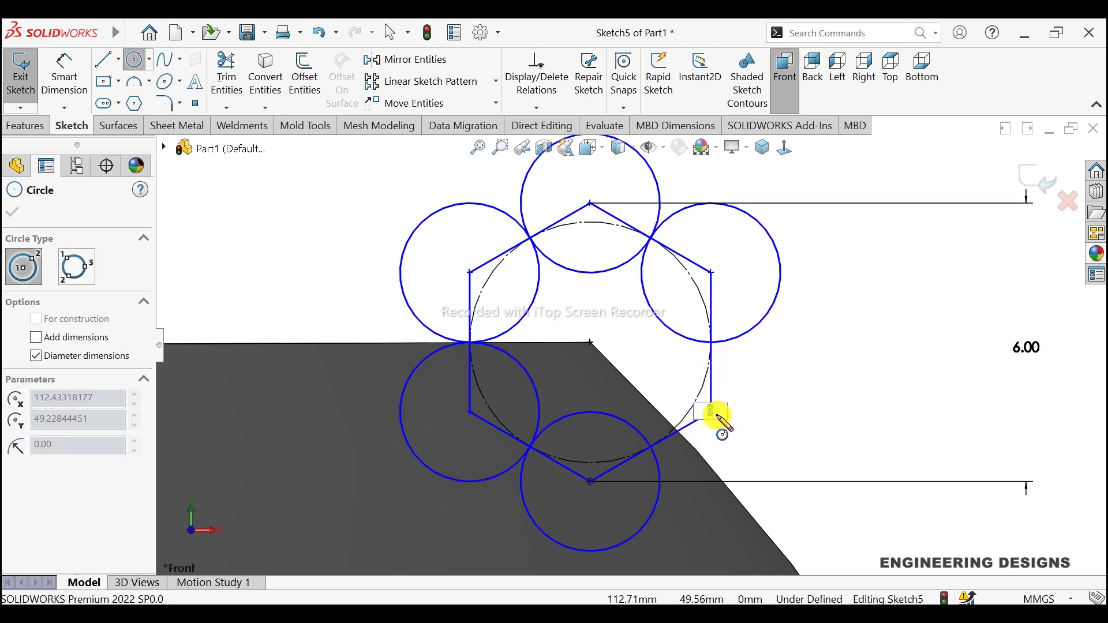
Draw a circle on the lower-right vertex, then undo it as misplaced
click(711, 411)
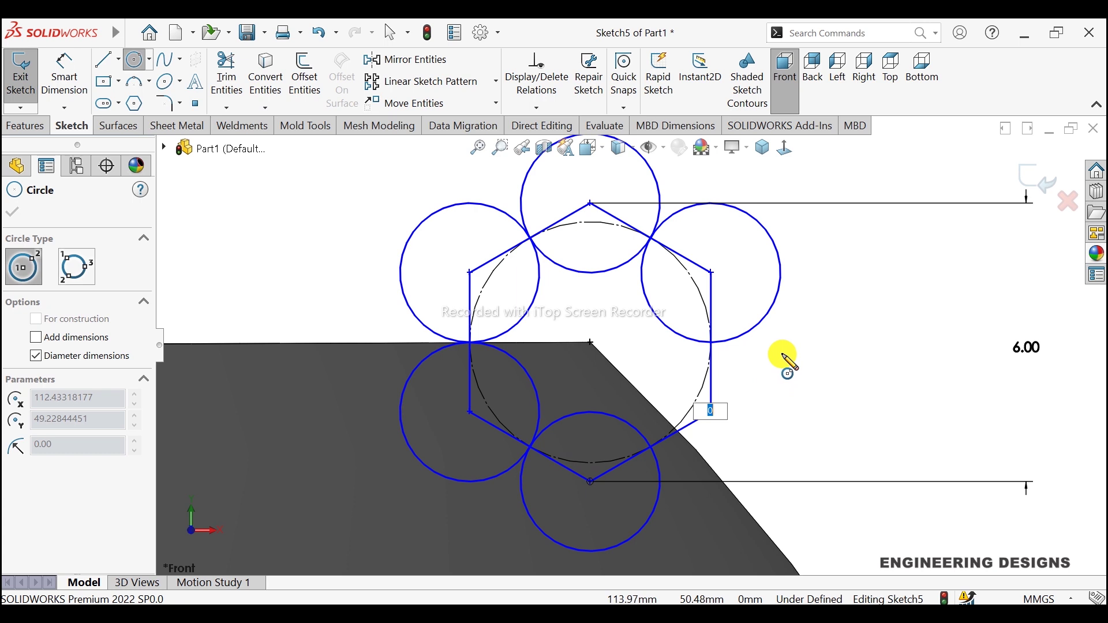
click(783, 361)
right_click(783, 359)
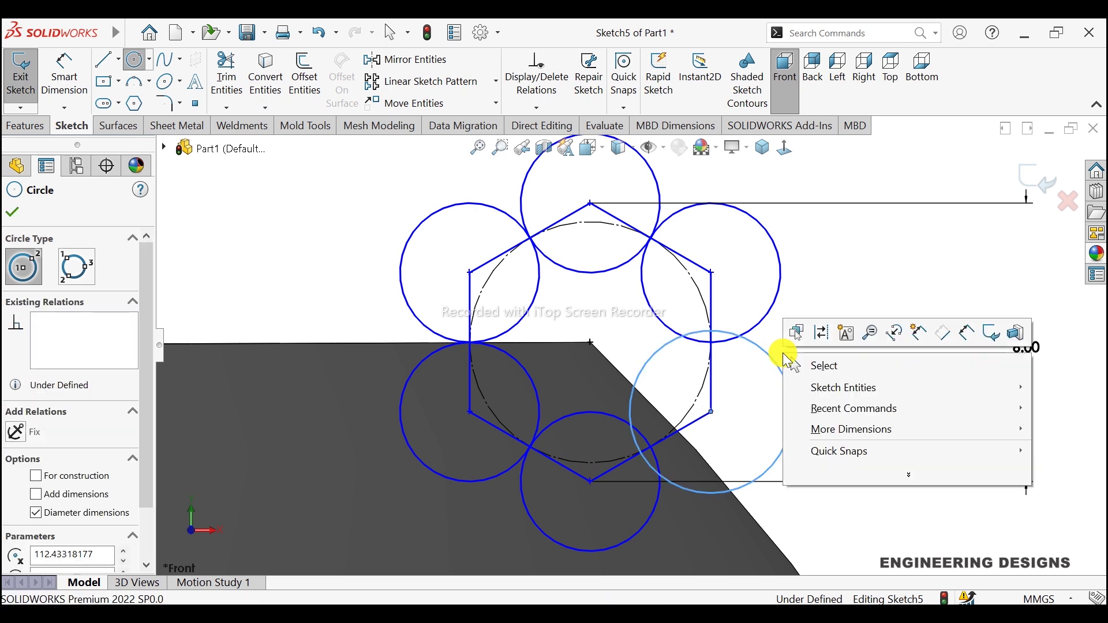
click(818, 368)
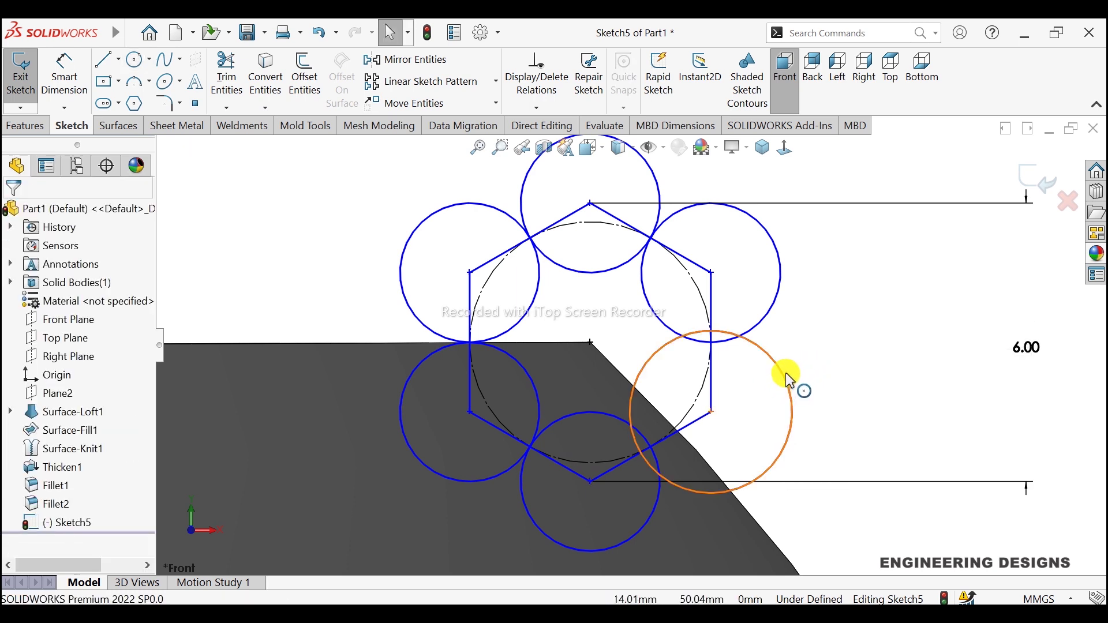
key(ctrl+z)
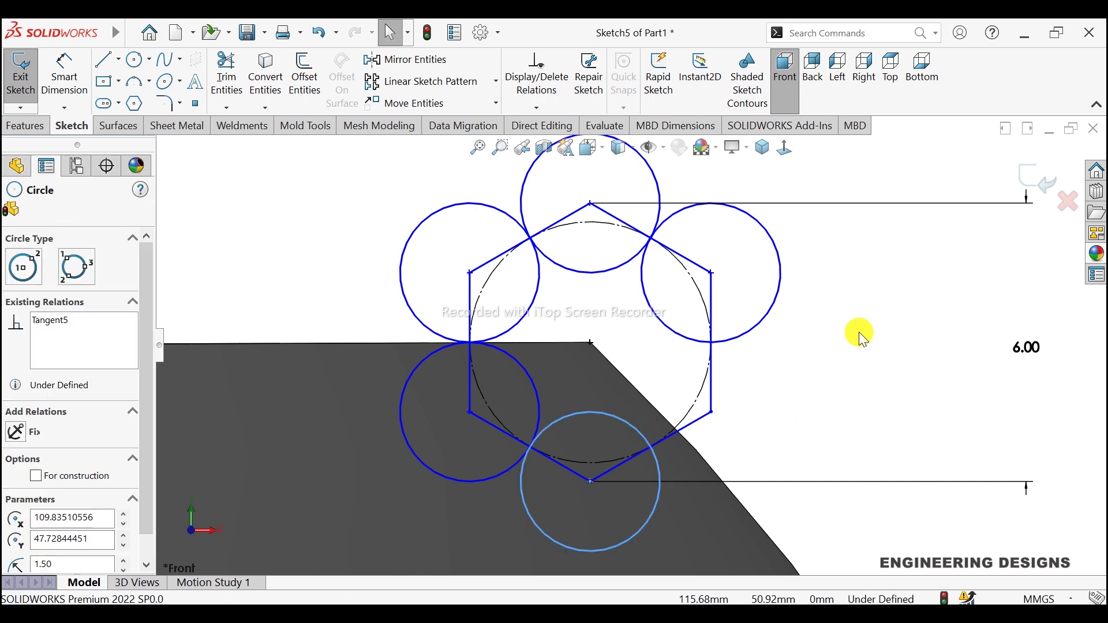
Redraw the lower-right vertex circle touching its neighbours and fit the sketch in view
click(134, 59)
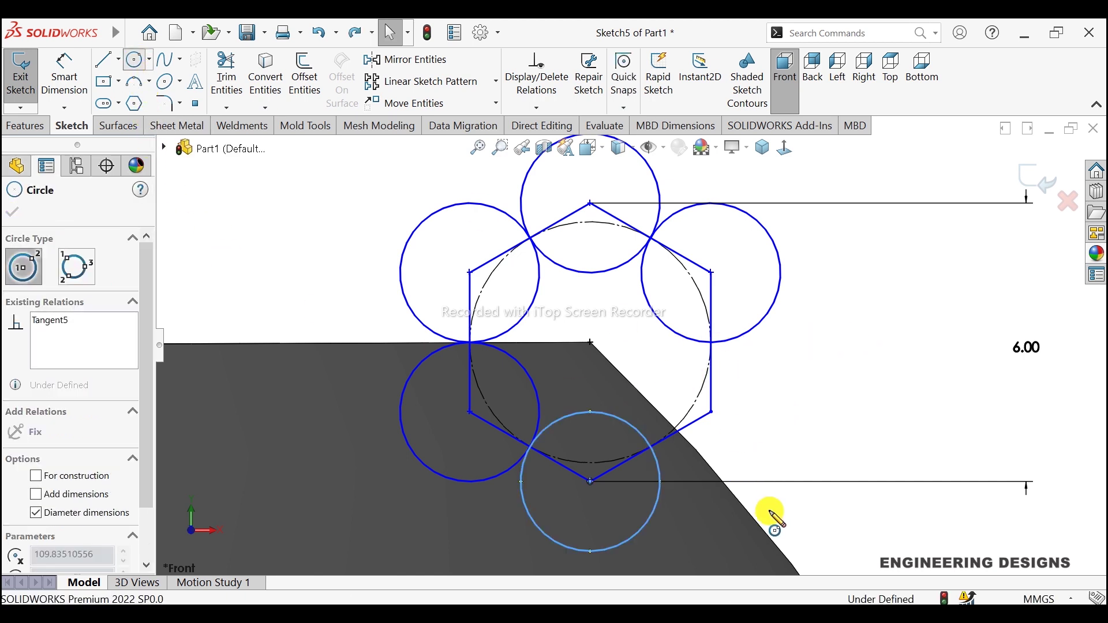
click(711, 413)
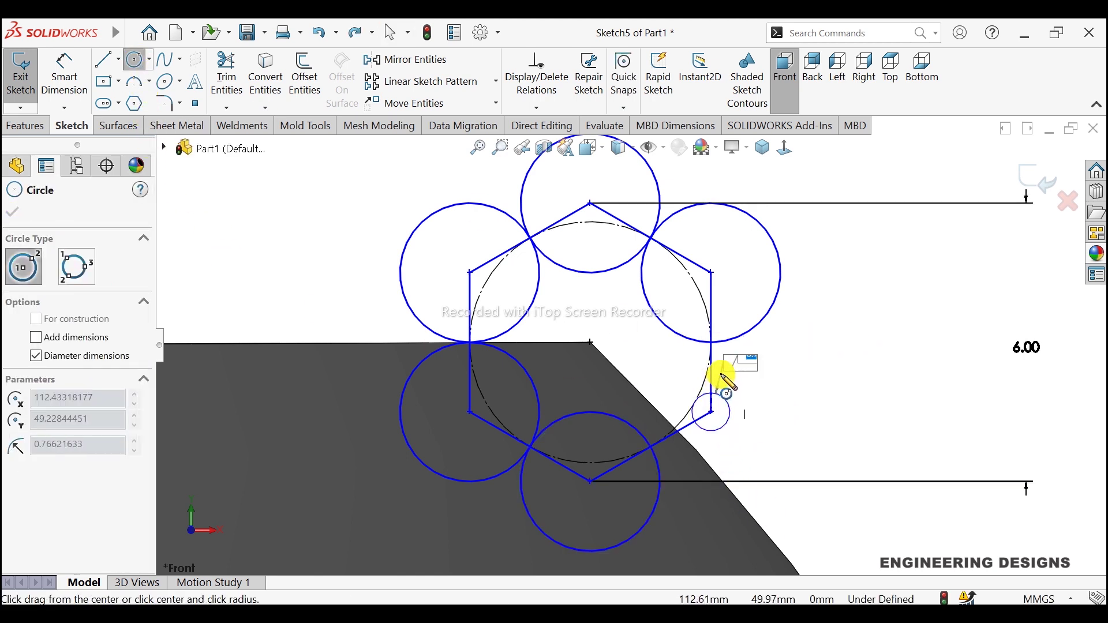
click(734, 345)
right_click(860, 294)
click(855, 297)
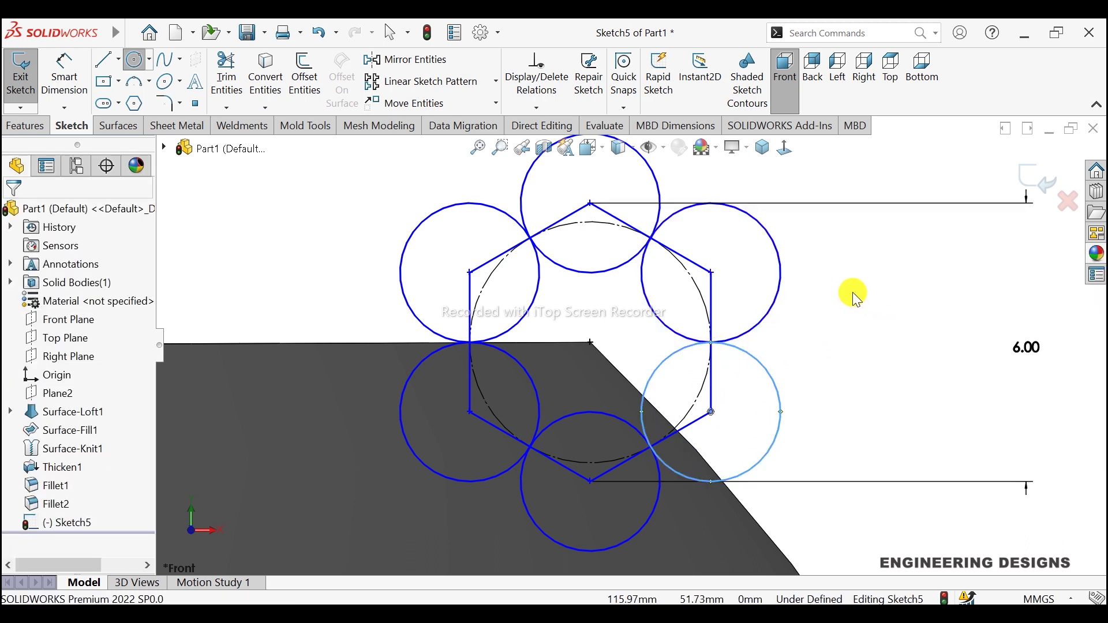
key(Escape)
key(z)
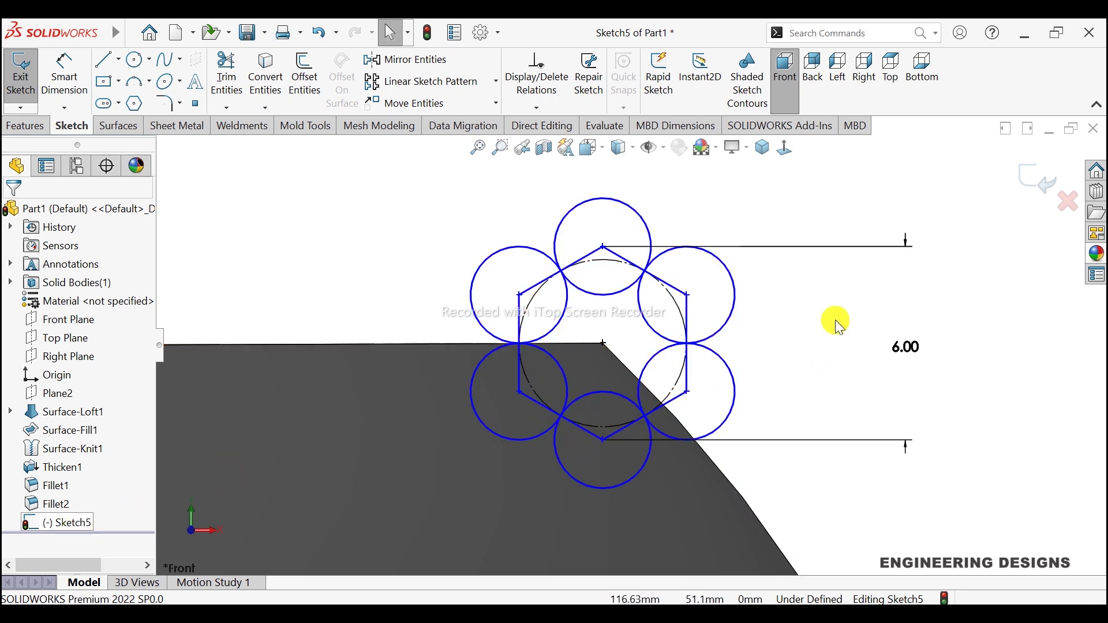
Convert all six hexagon sides into construction lines
click(670, 287)
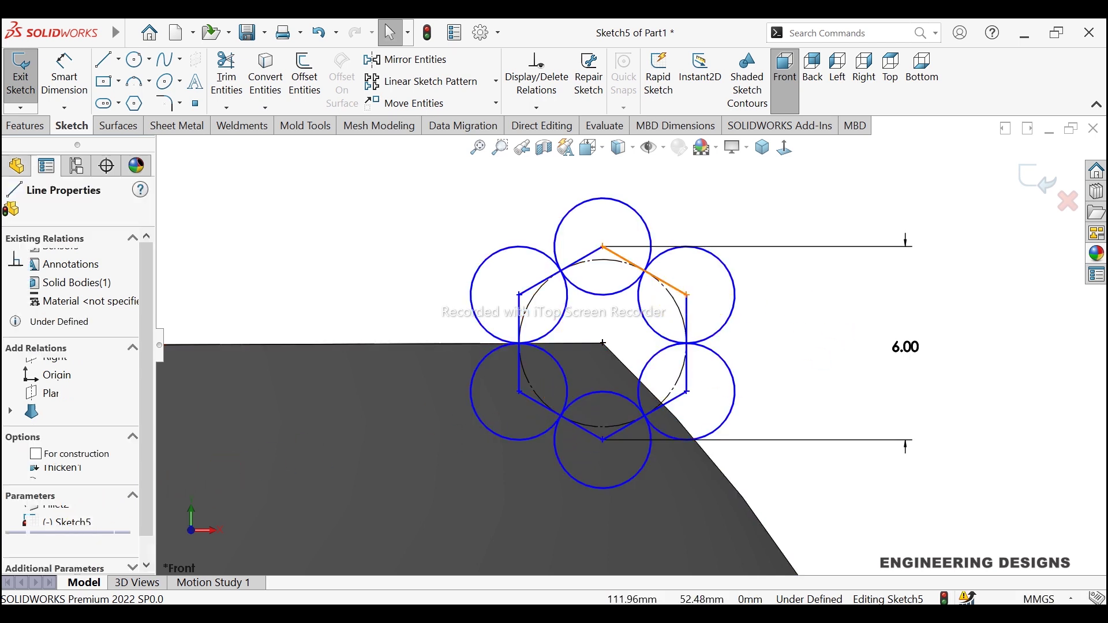
ctrl+click(688, 323)
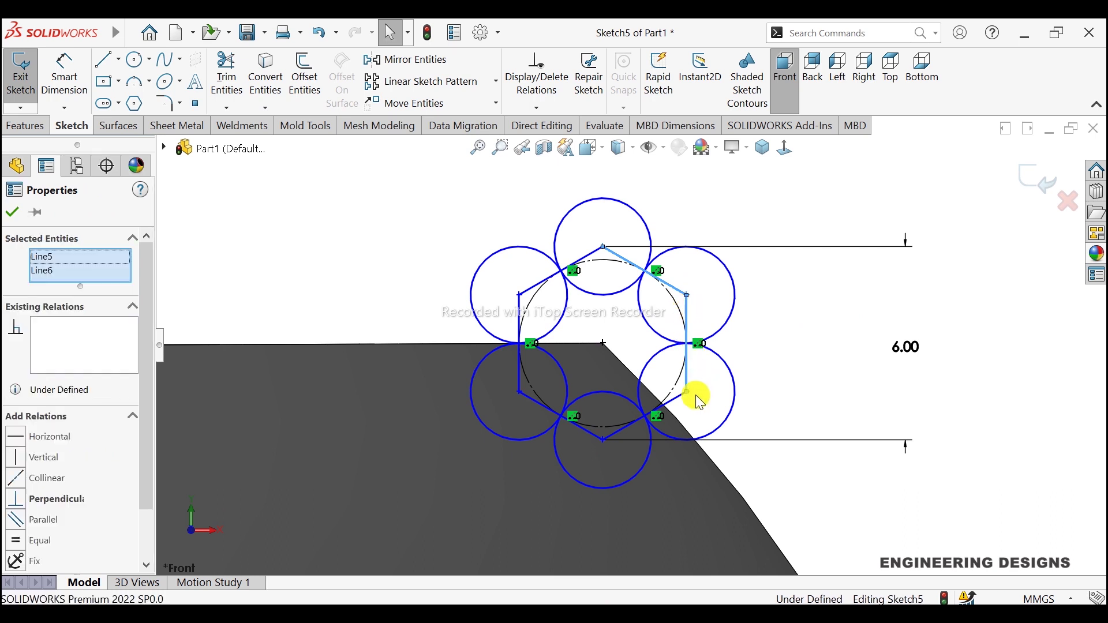
ctrl+click(664, 416)
ctrl+click(594, 435)
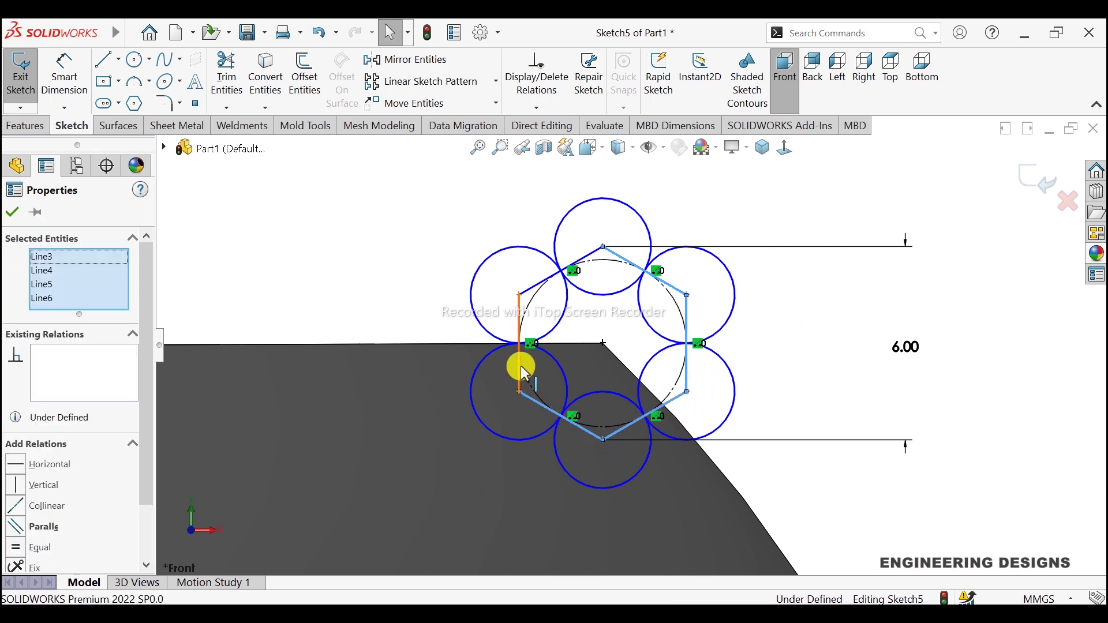
ctrl+click(520, 347)
ctrl+click(571, 266)
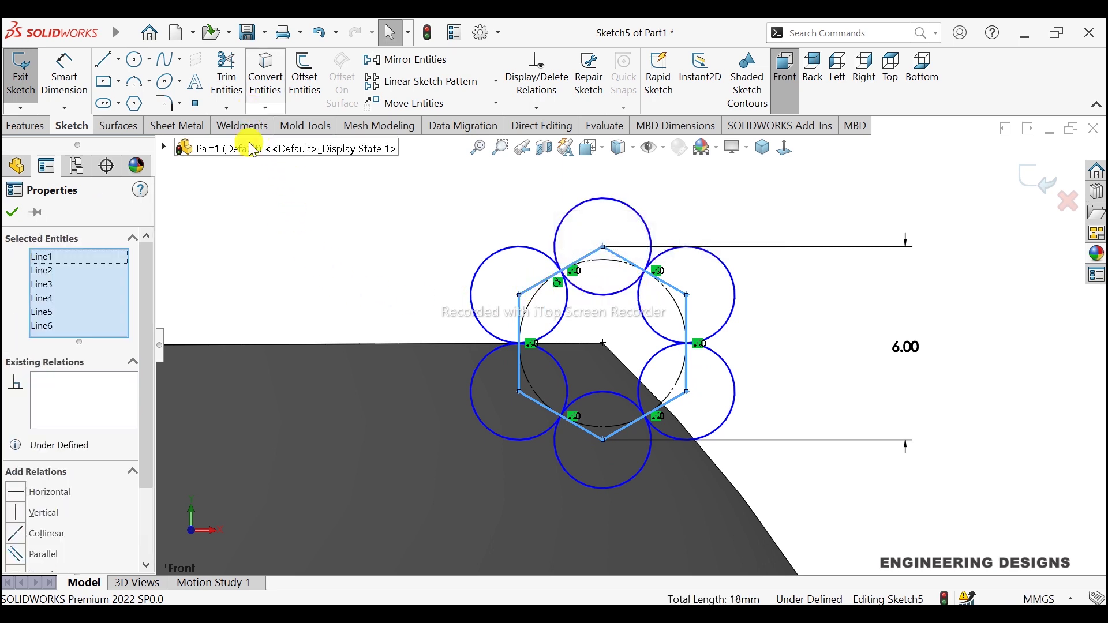
drag(153, 379, 148, 466)
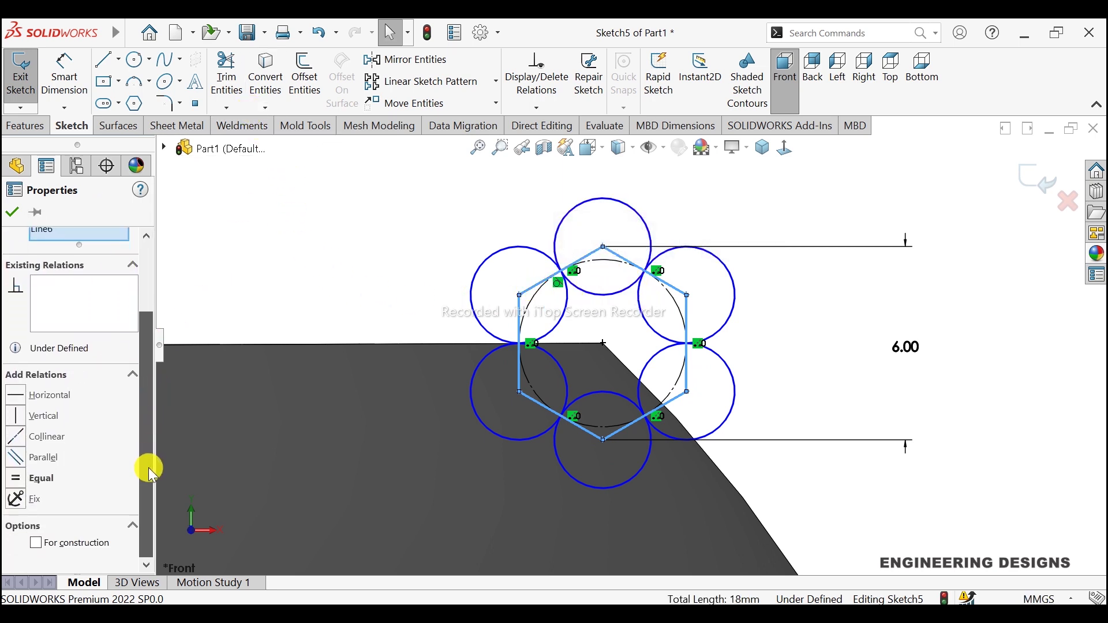
click(85, 545)
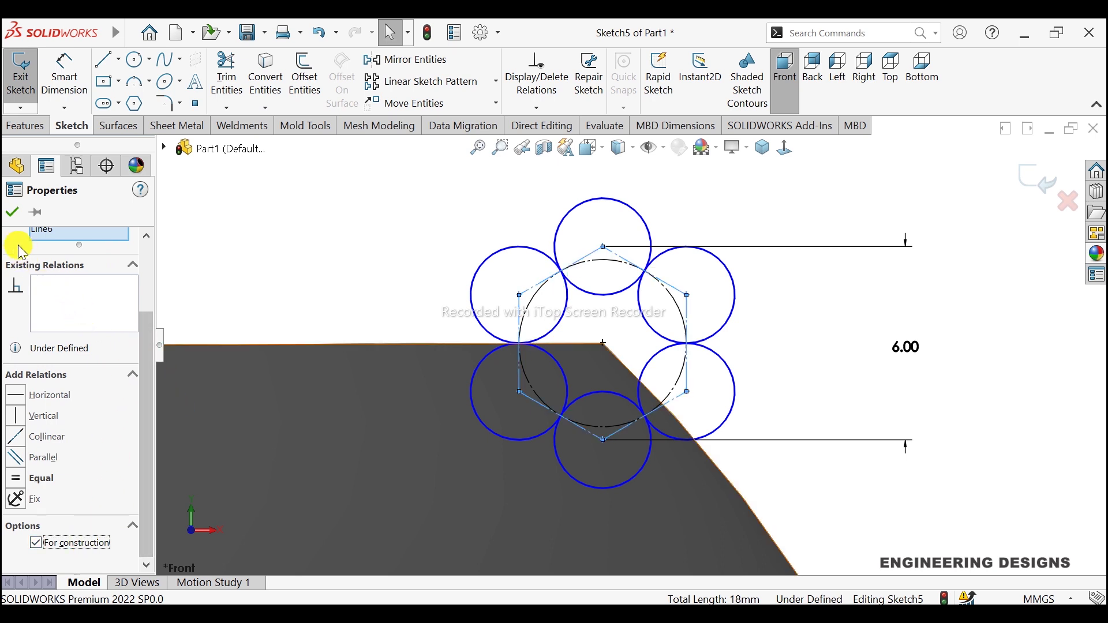
click(13, 214)
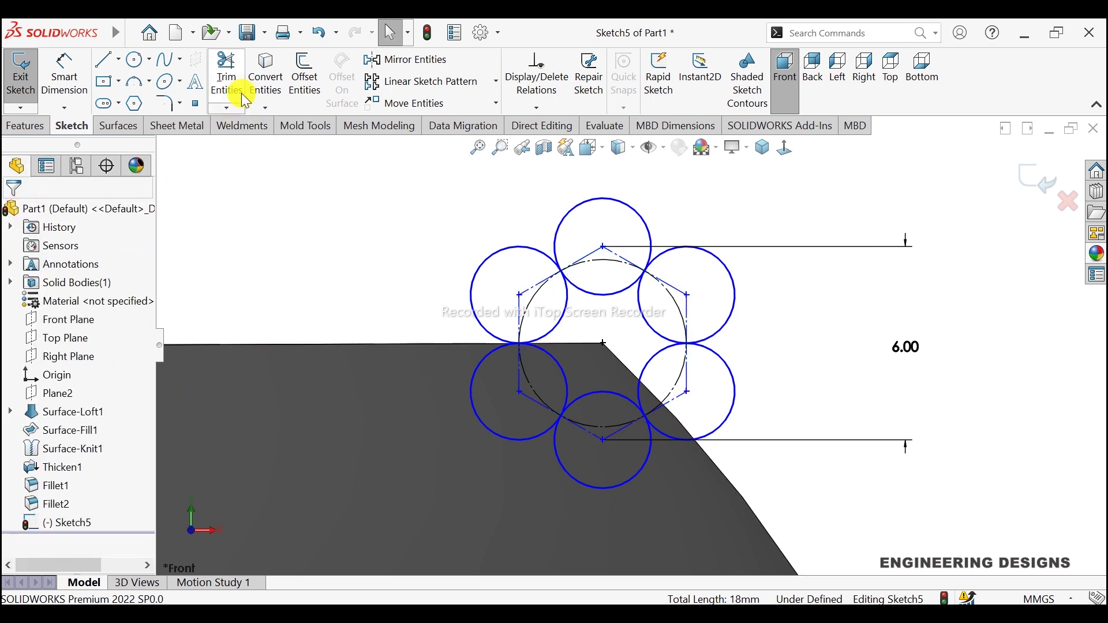
Power-trim the circles' inner arcs to leave a six-lobed petal outline
click(228, 68)
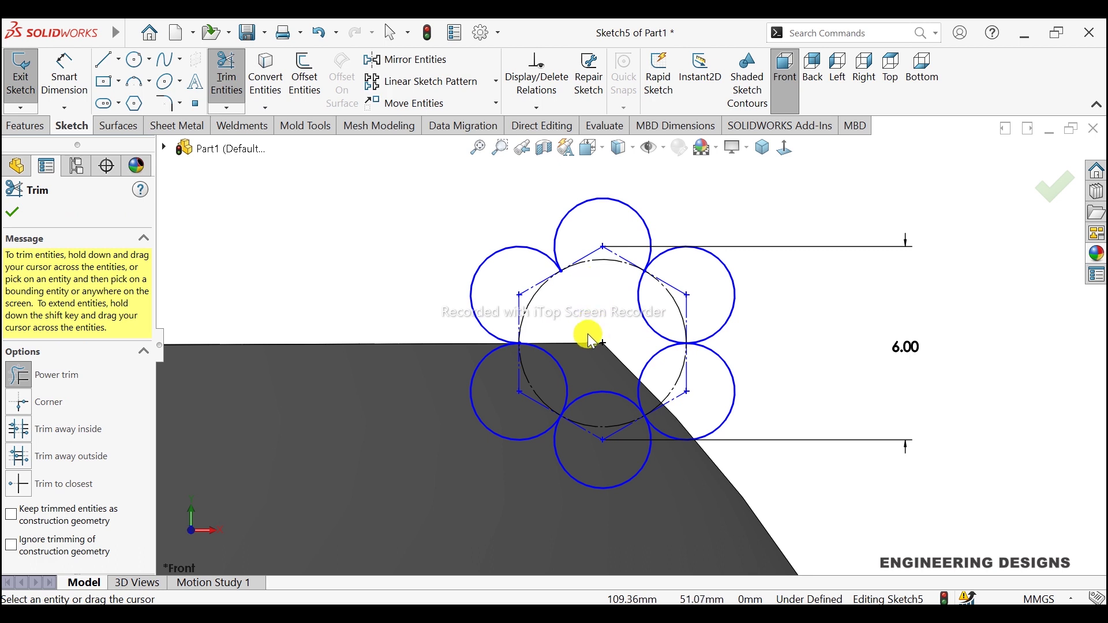
scroll(586, 333, down, 2)
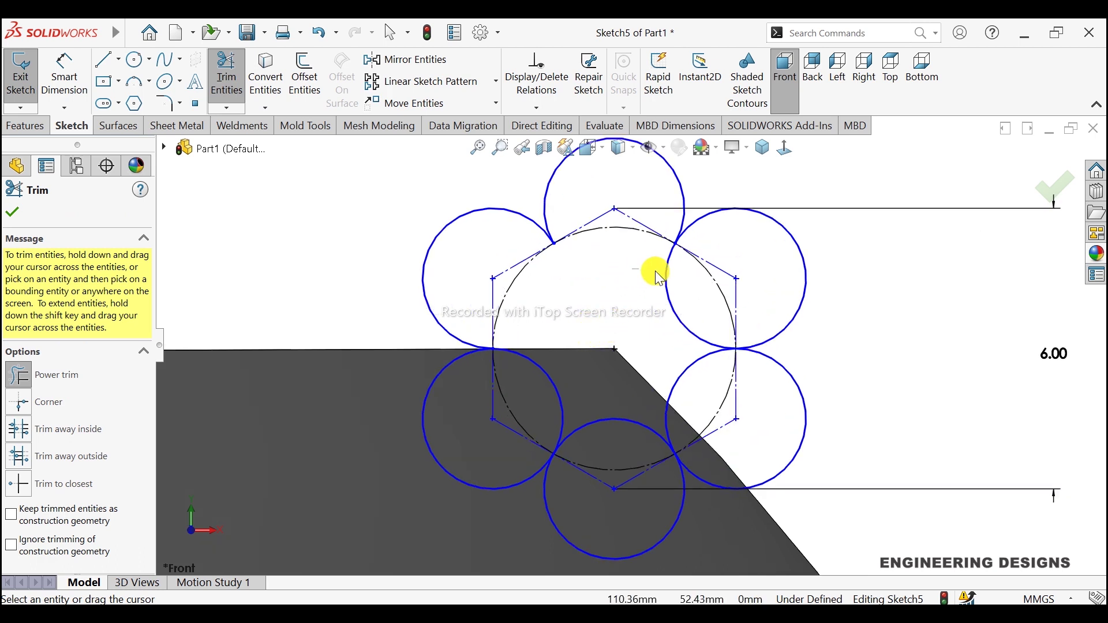
drag(656, 272, 685, 279)
drag(709, 359, 668, 420)
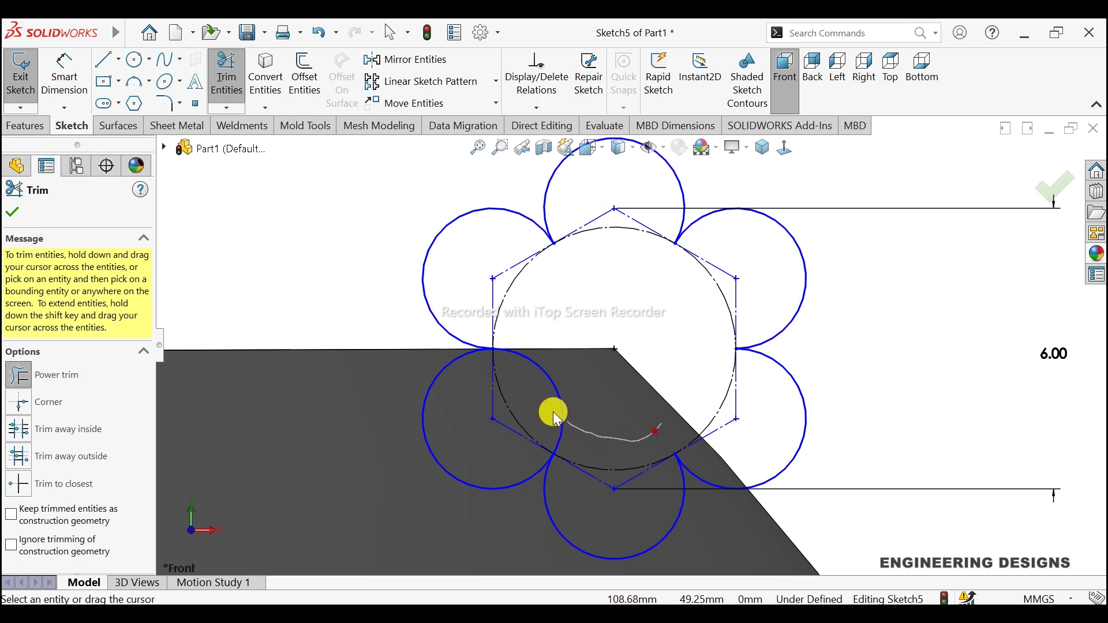
drag(553, 411, 588, 338)
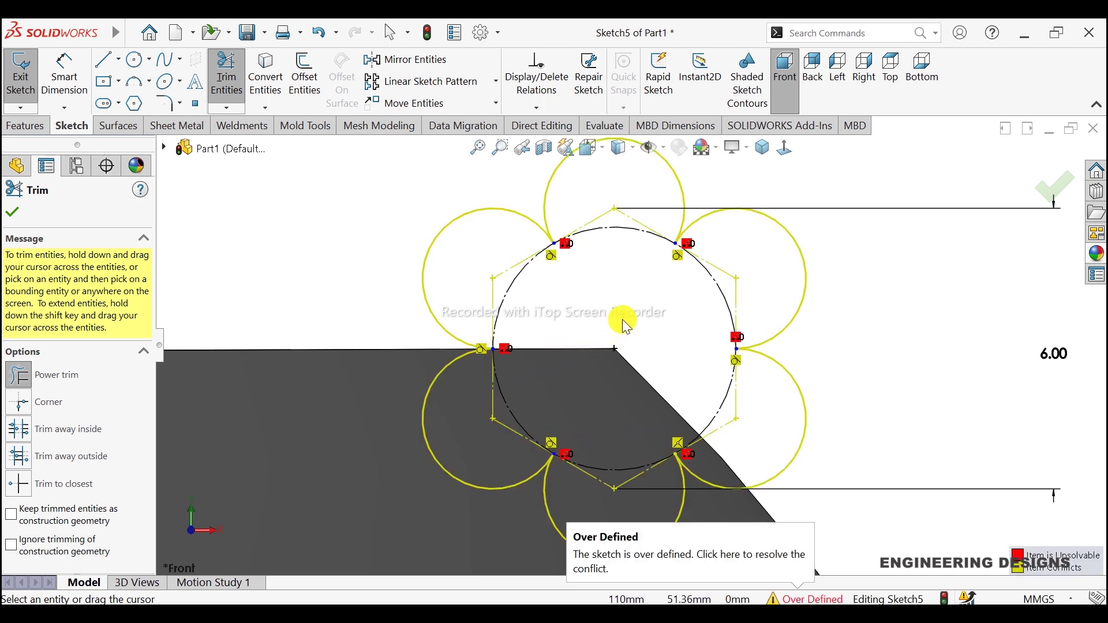
scroll(625, 325, up, 2)
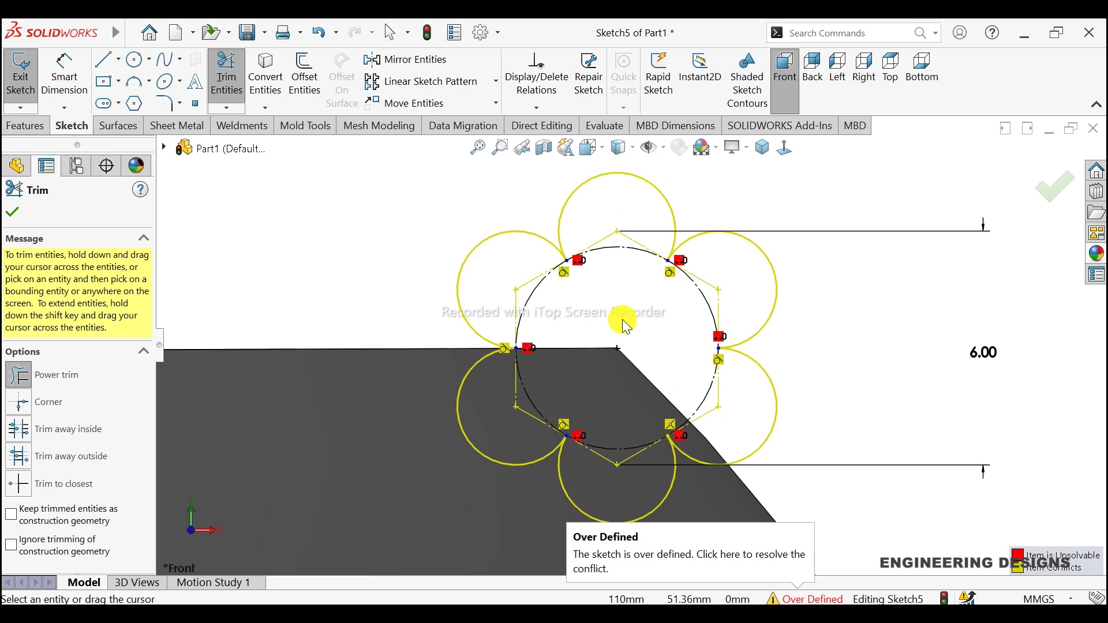
click(14, 216)
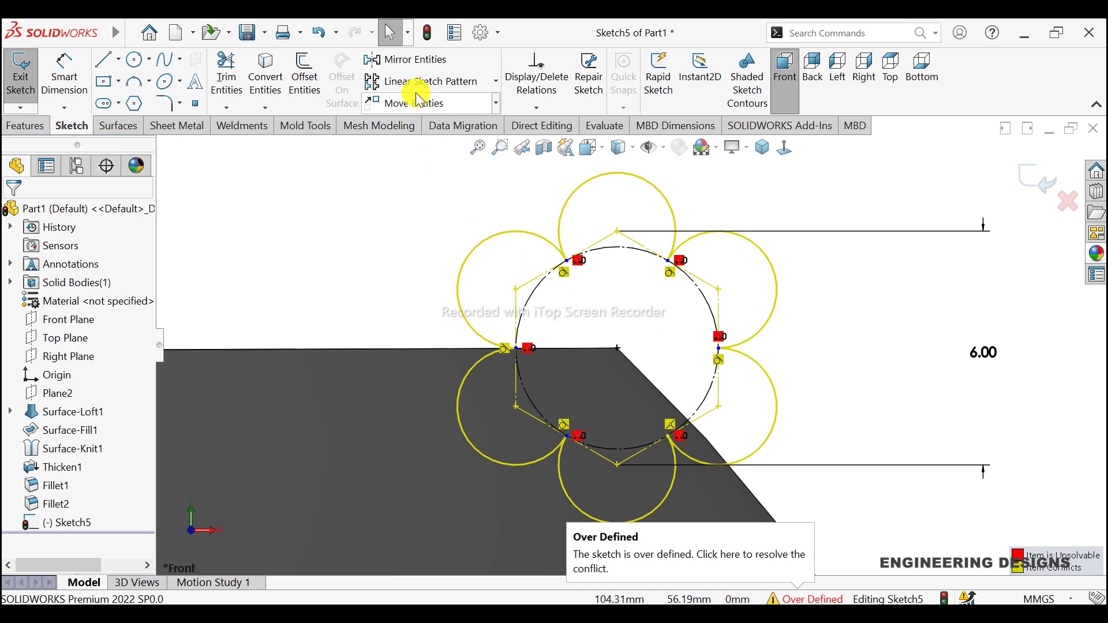
Exit and rebuild the part, then reopen Sketch5 for editing from the FeatureManager tree
click(427, 33)
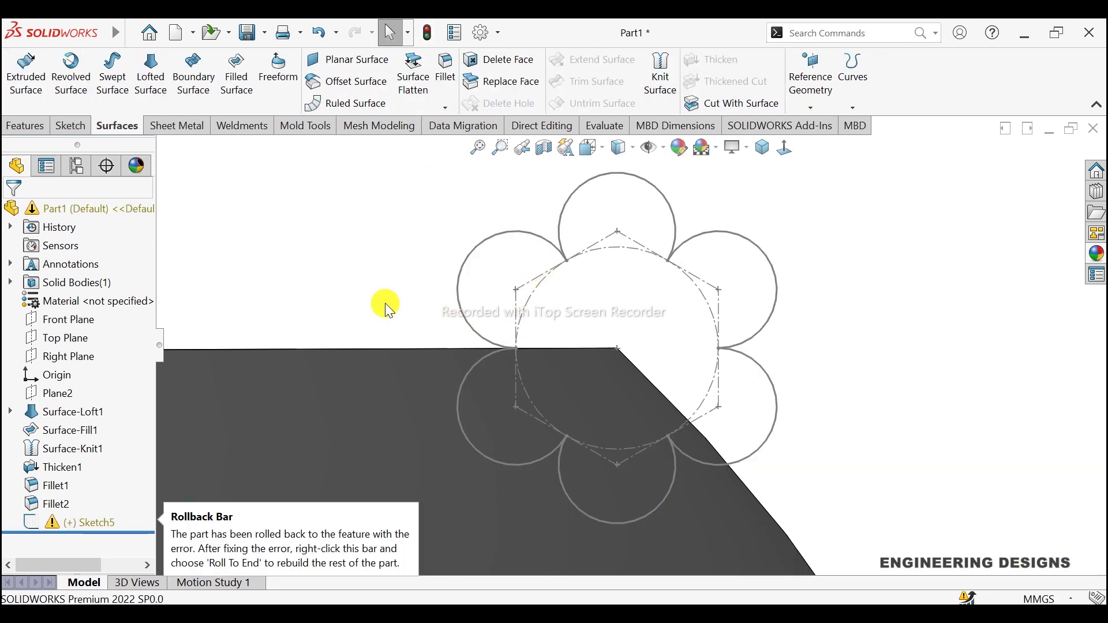
click(80, 523)
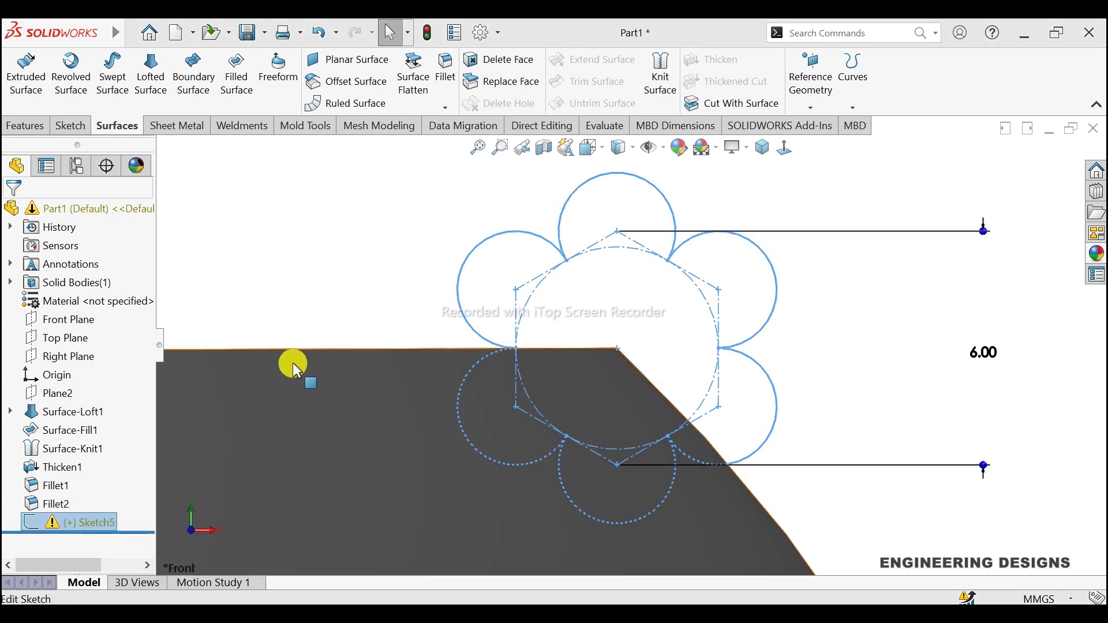
click(334, 273)
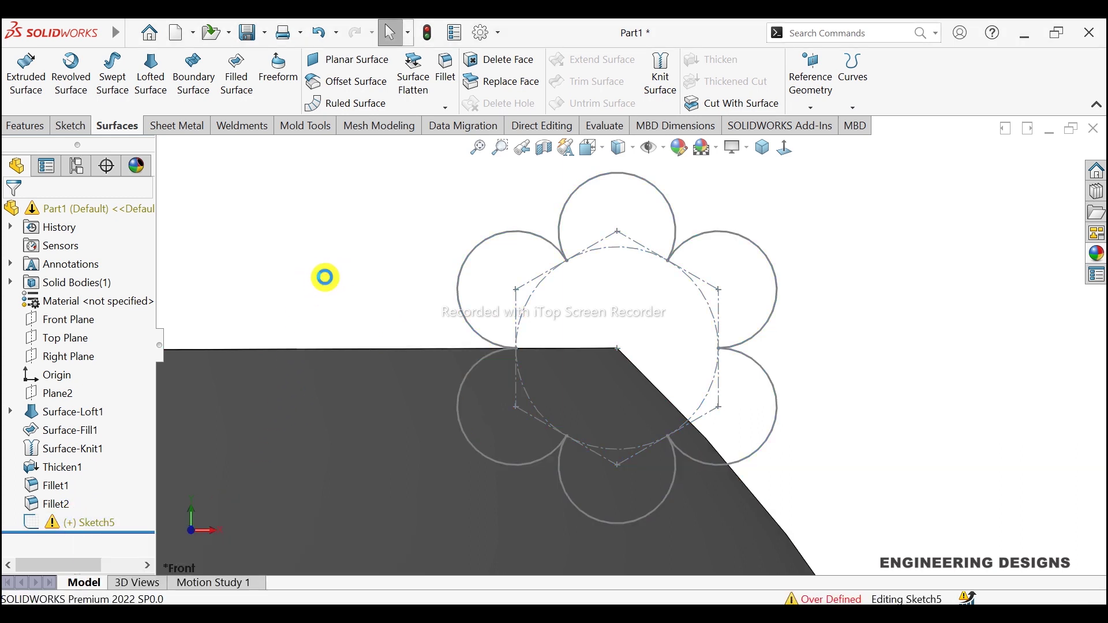
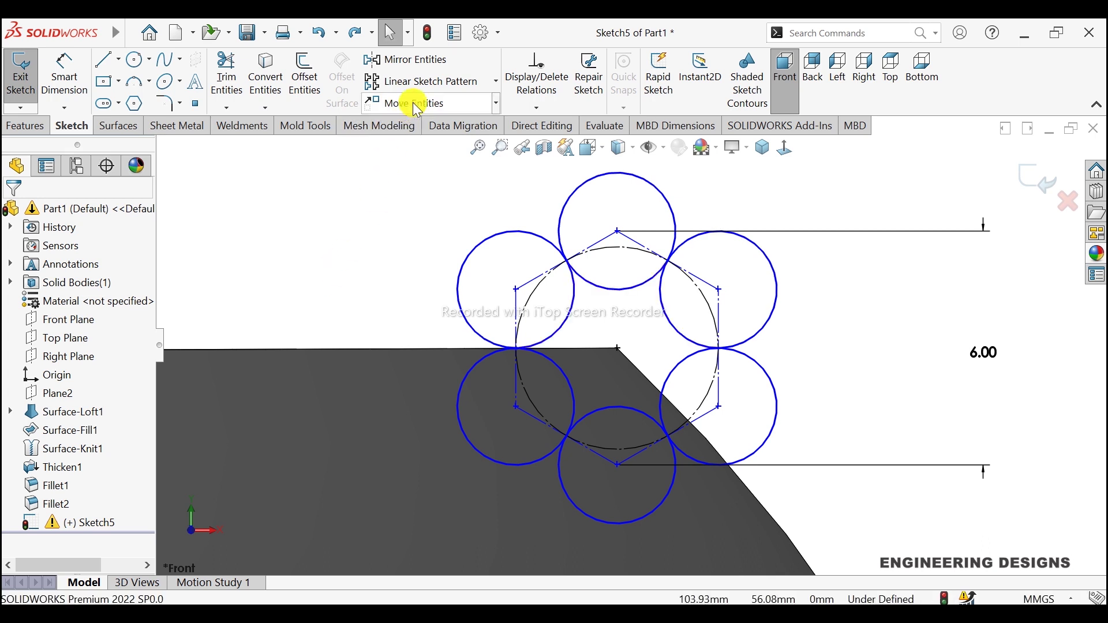
Rebuild the part and edit Sketch5, the six circles ringing a hexagon
click(428, 32)
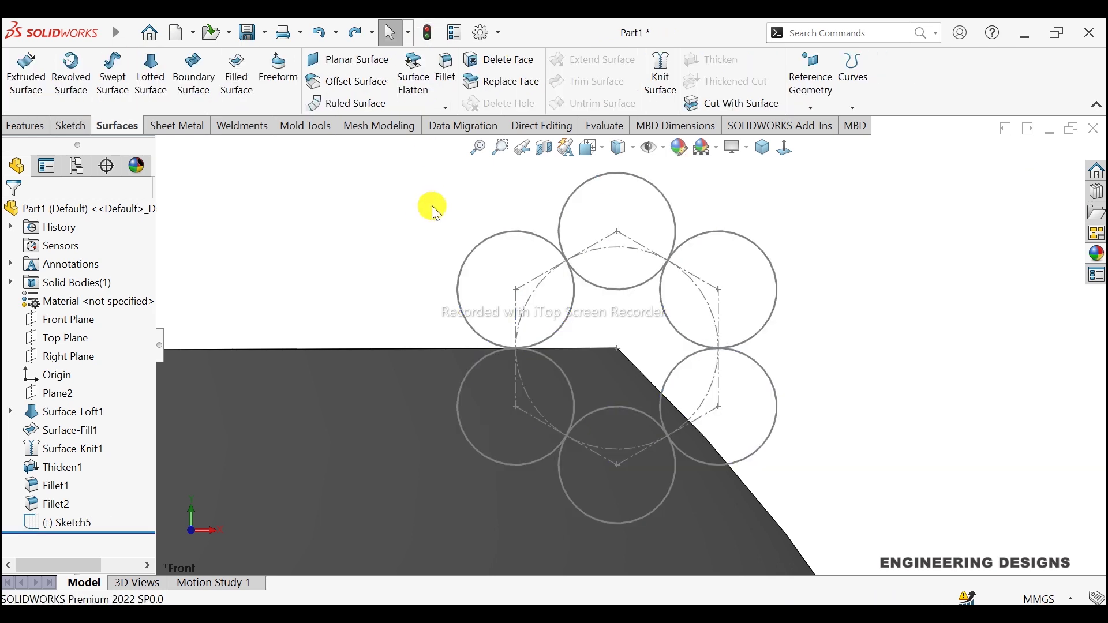
click(66, 522)
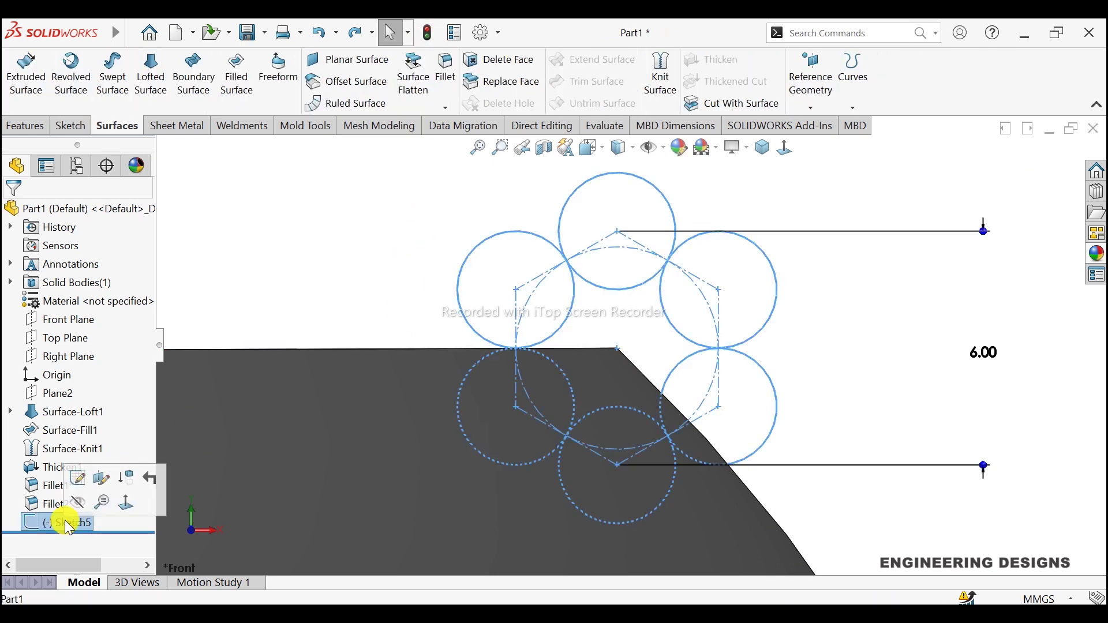
click(81, 480)
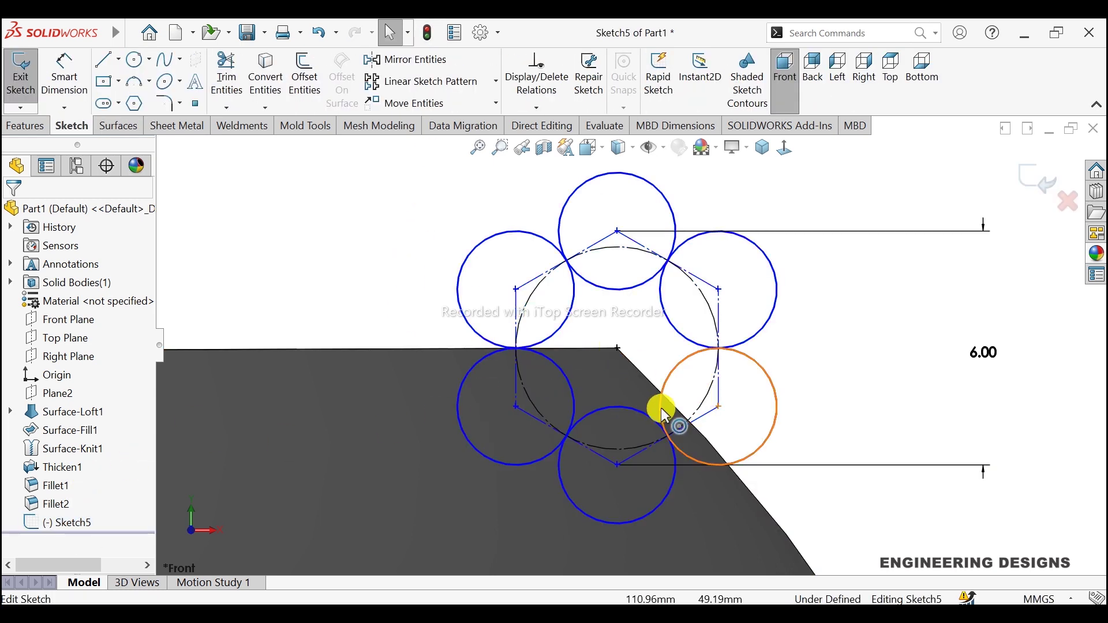
scroll(618, 329, down, 2)
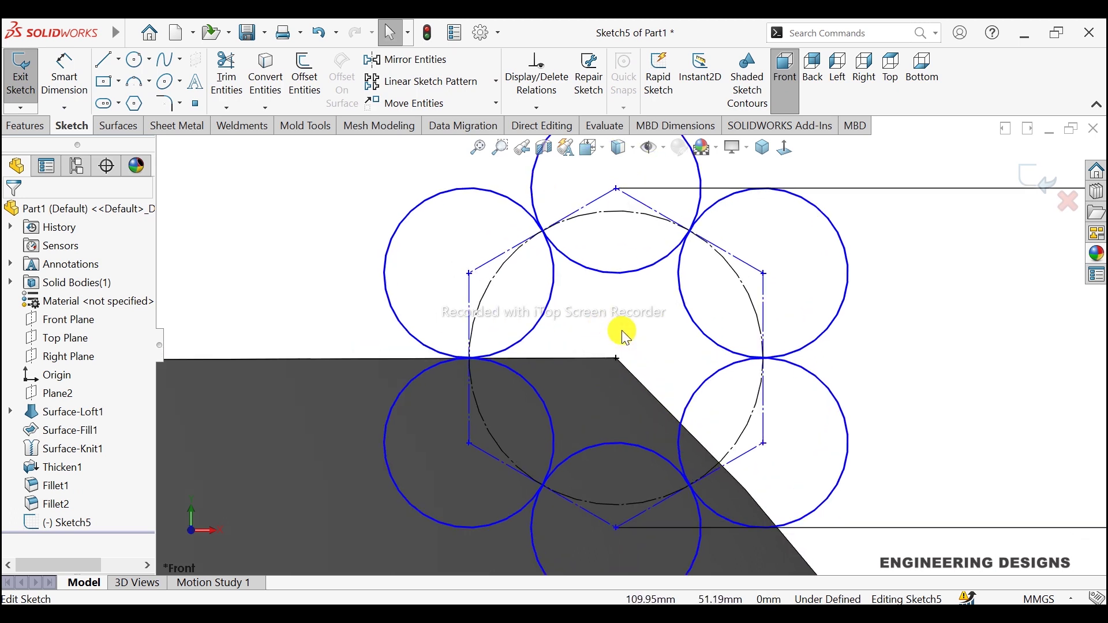
scroll(623, 334, up, 1)
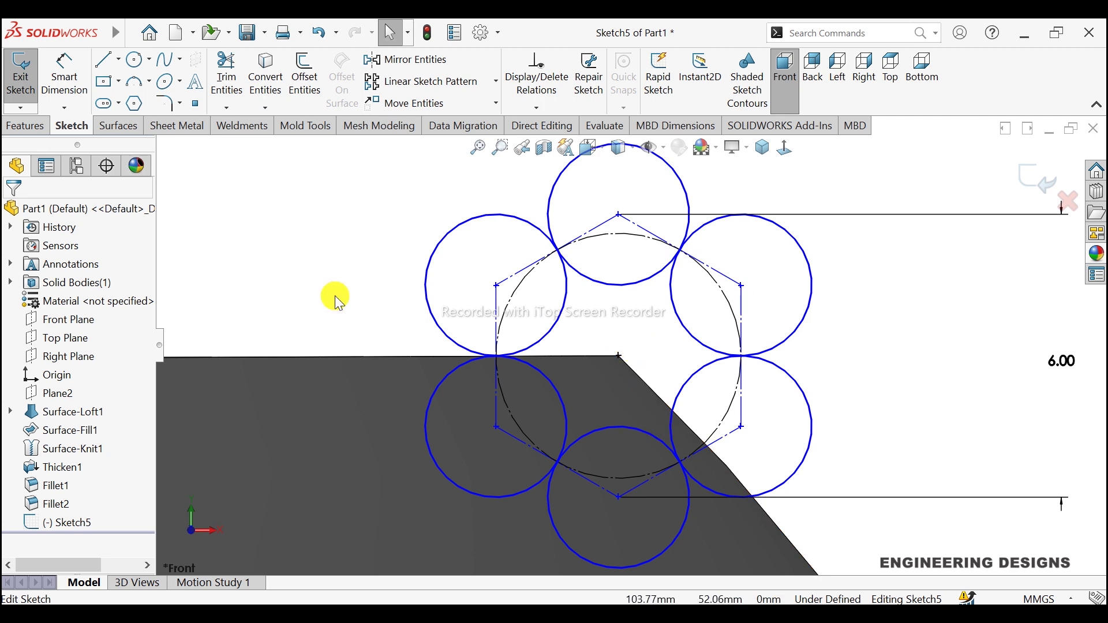
Trim the inner arcs of the circles with Trim to closest, leaving a scalloped rope profile
click(233, 73)
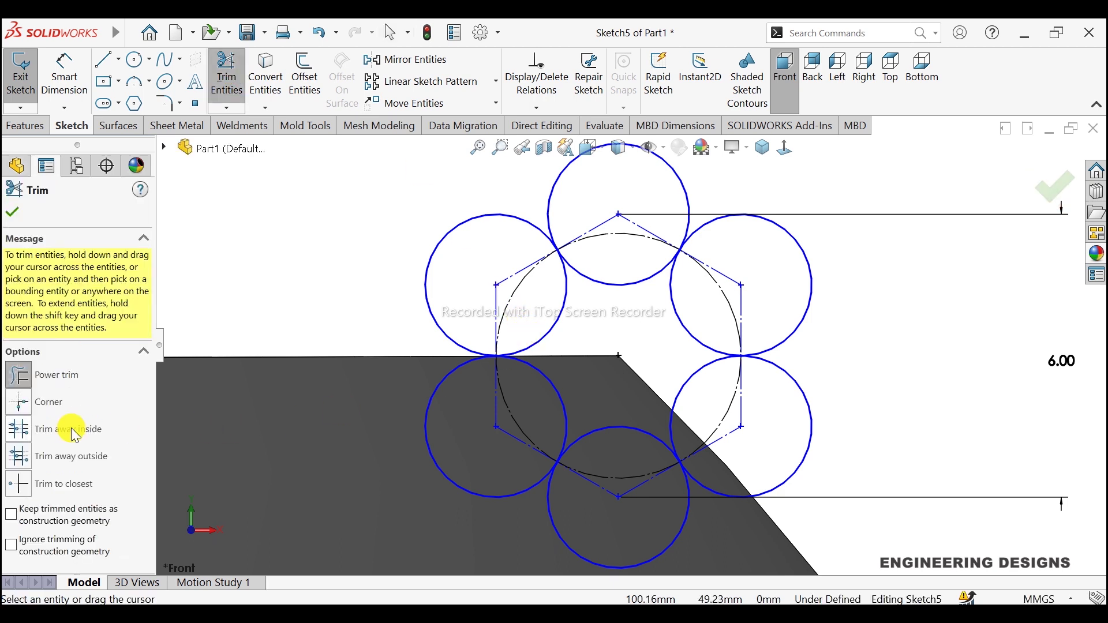
click(25, 489)
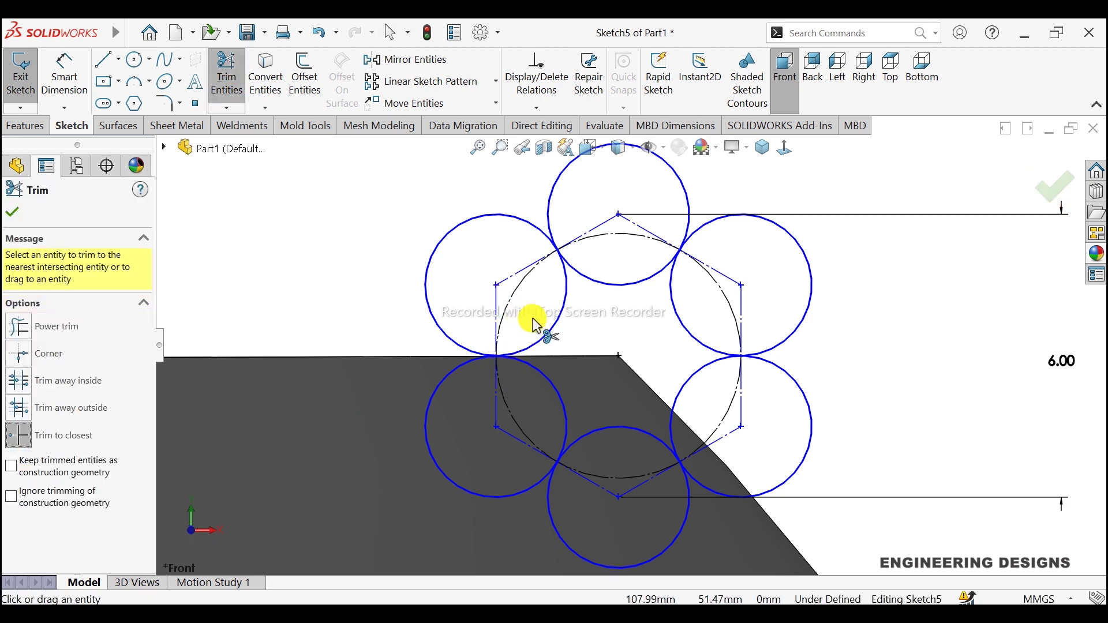
click(602, 284)
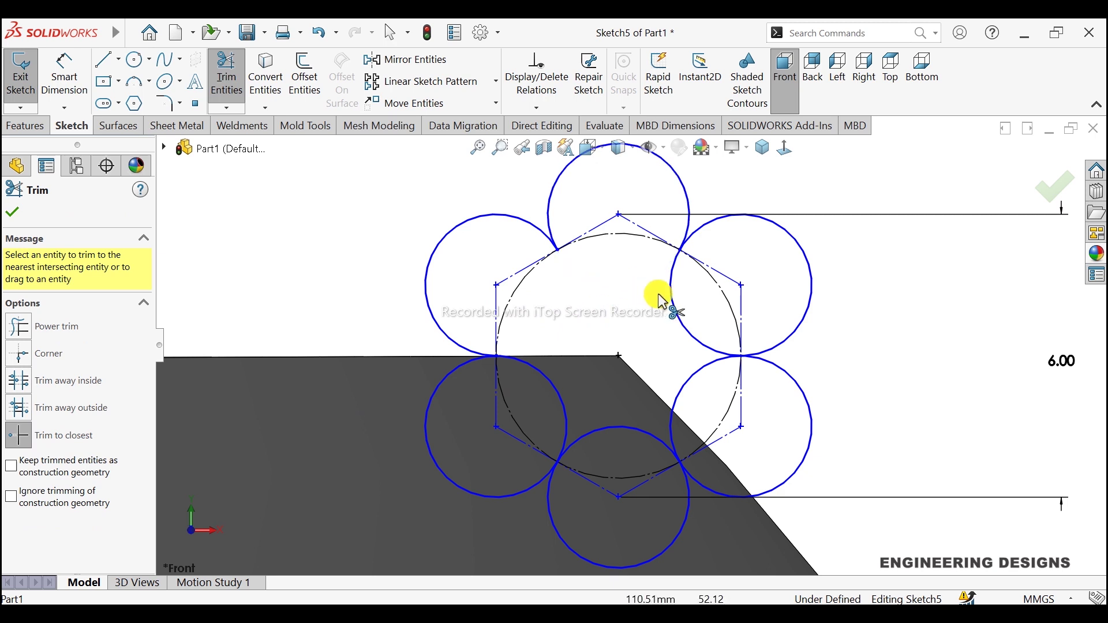
click(680, 322)
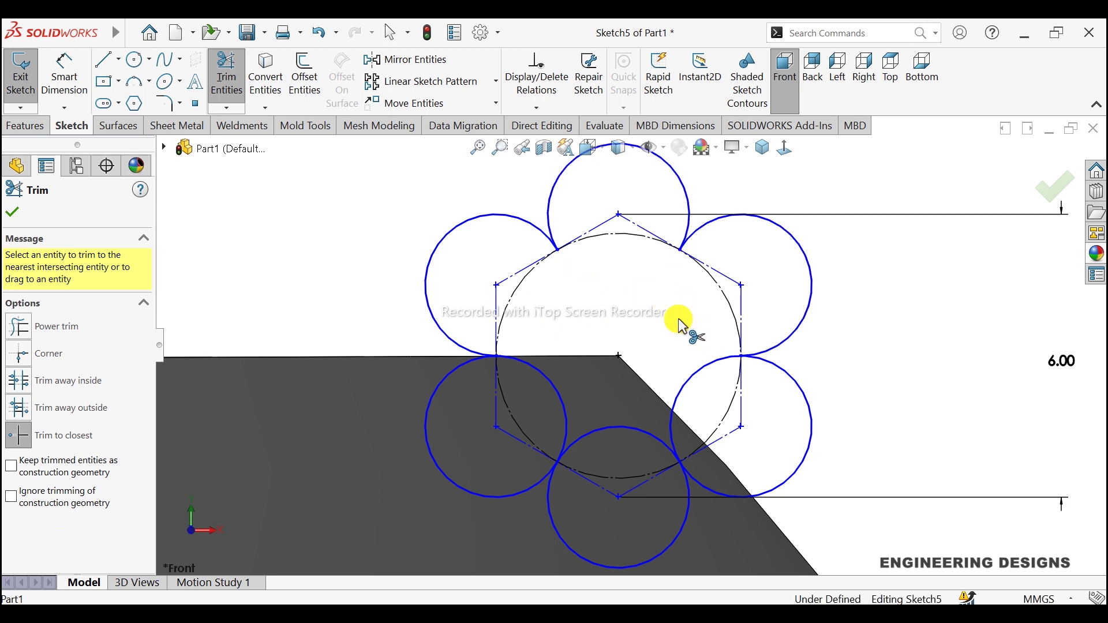
click(709, 364)
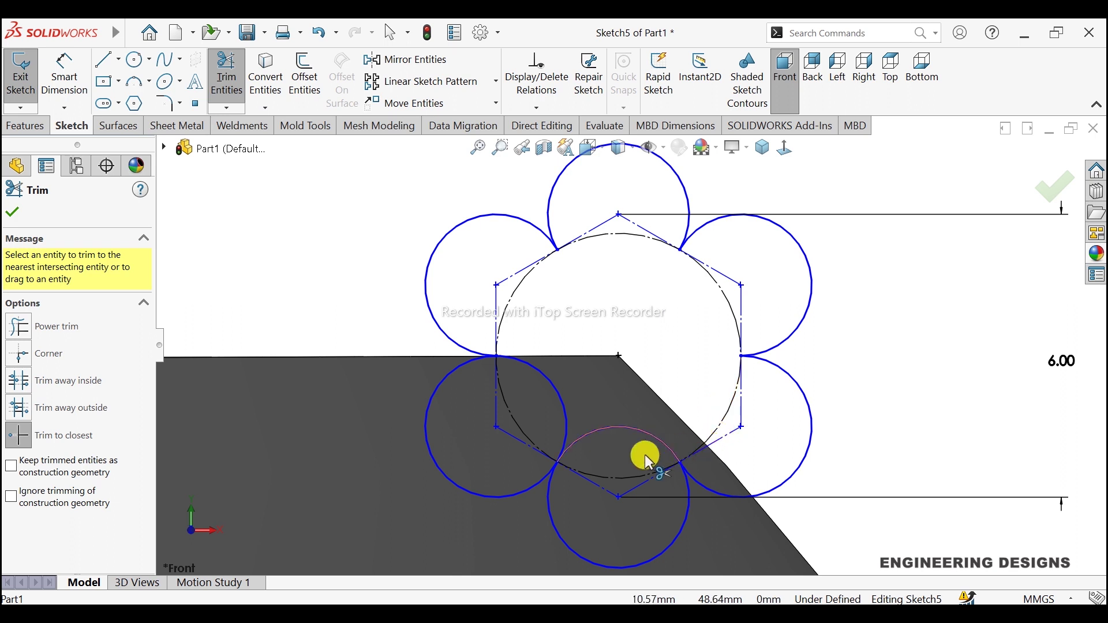
click(630, 431)
click(550, 394)
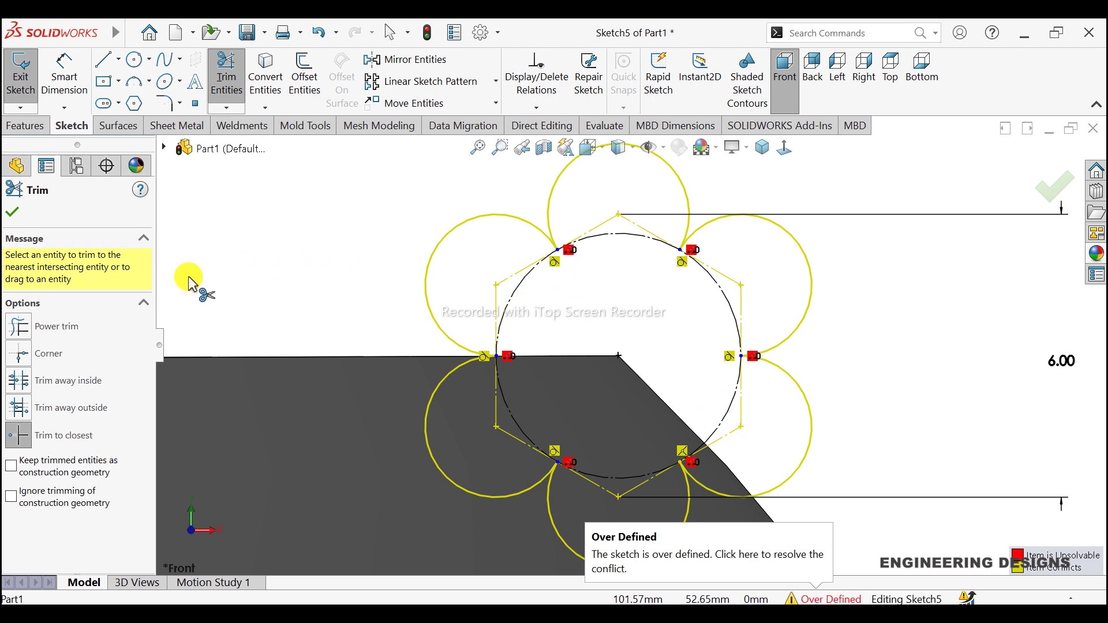
click(12, 211)
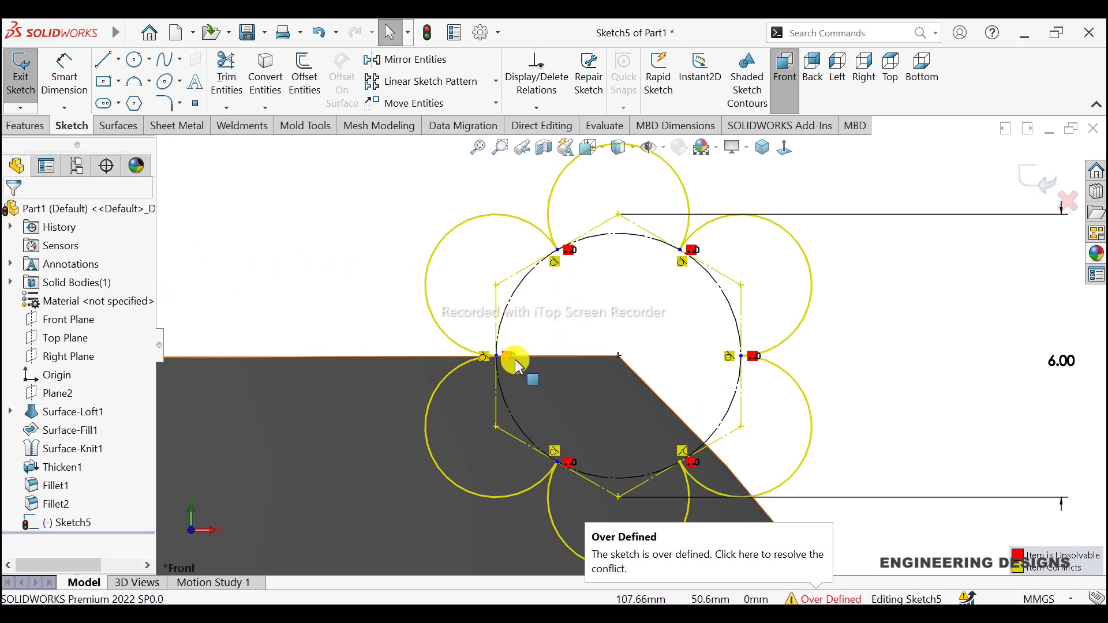
Delete the conflicting sketch relations so Sketch5 is no longer over defined
right_click(573, 254)
click(639, 473)
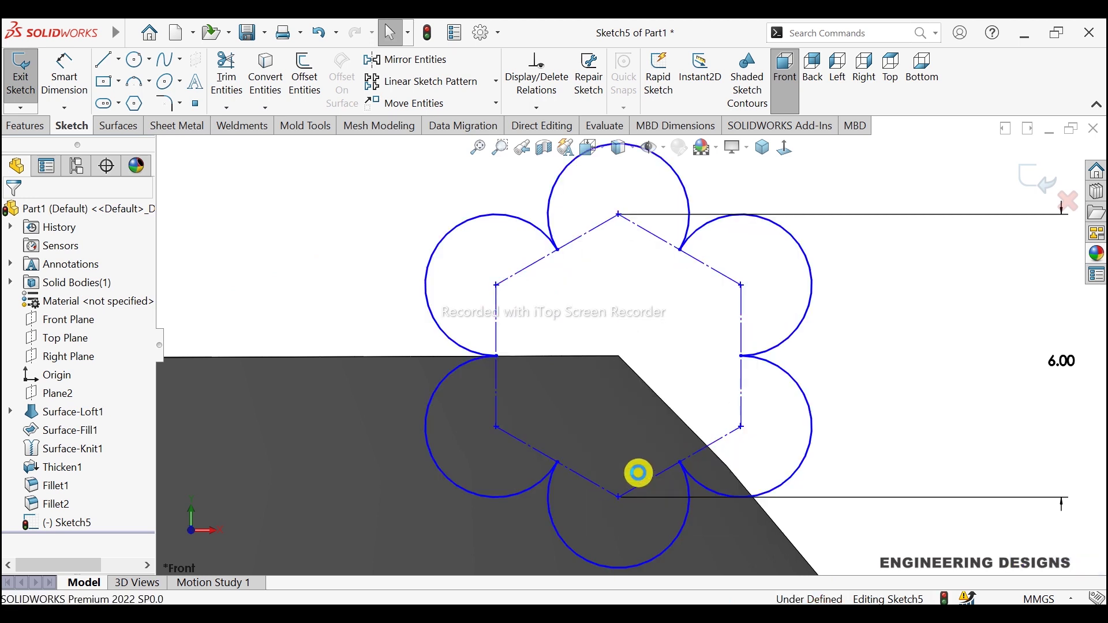
scroll(635, 358, up, 2)
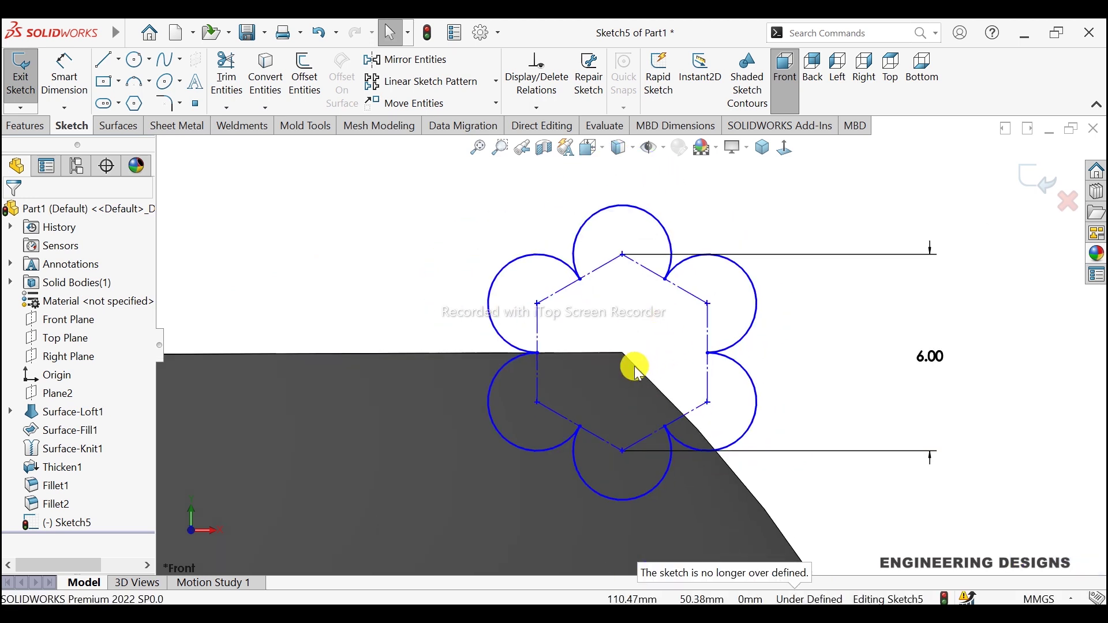
scroll(644, 329, up, 1)
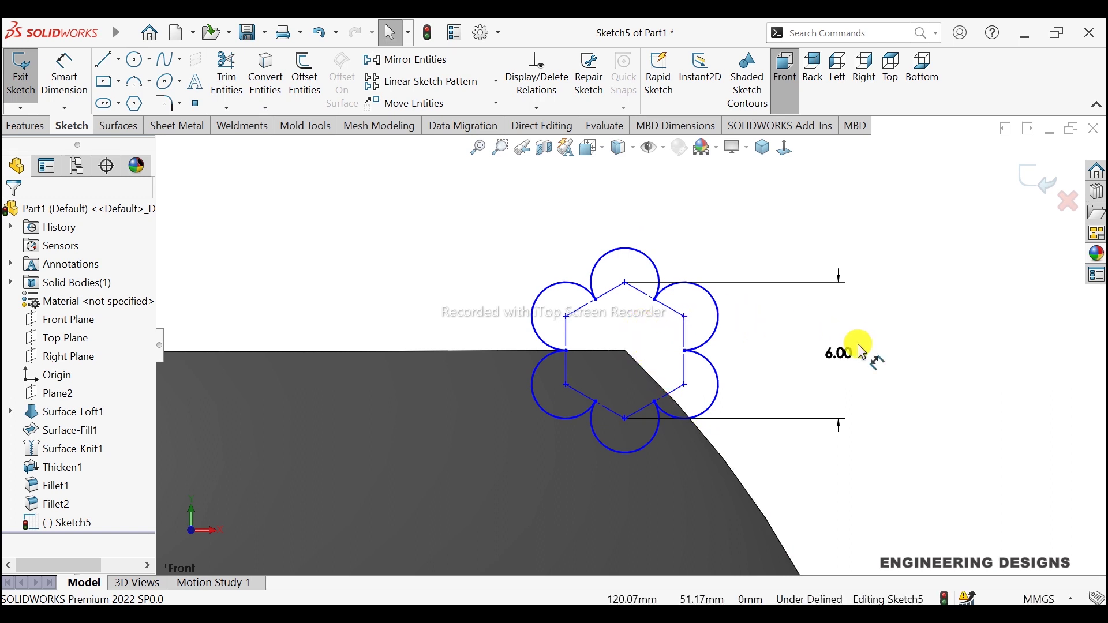
Exit Sketch5 and orbit out to view the whole thickened bowl ring
click(1033, 184)
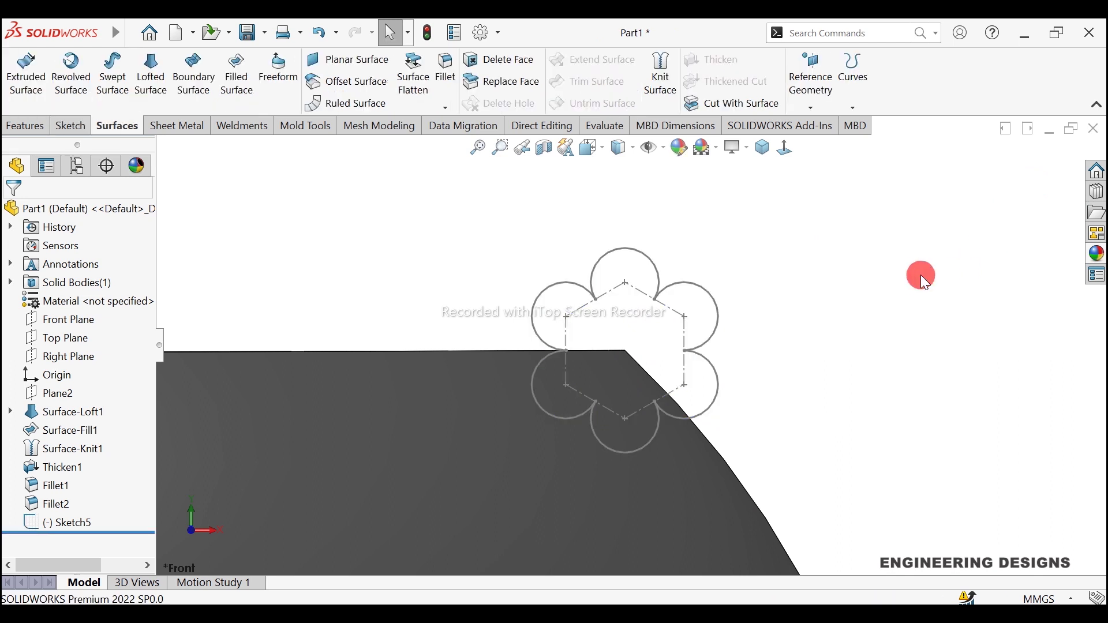
scroll(895, 284, up, 2)
scroll(871, 282, up, 2)
scroll(856, 285, up, 3)
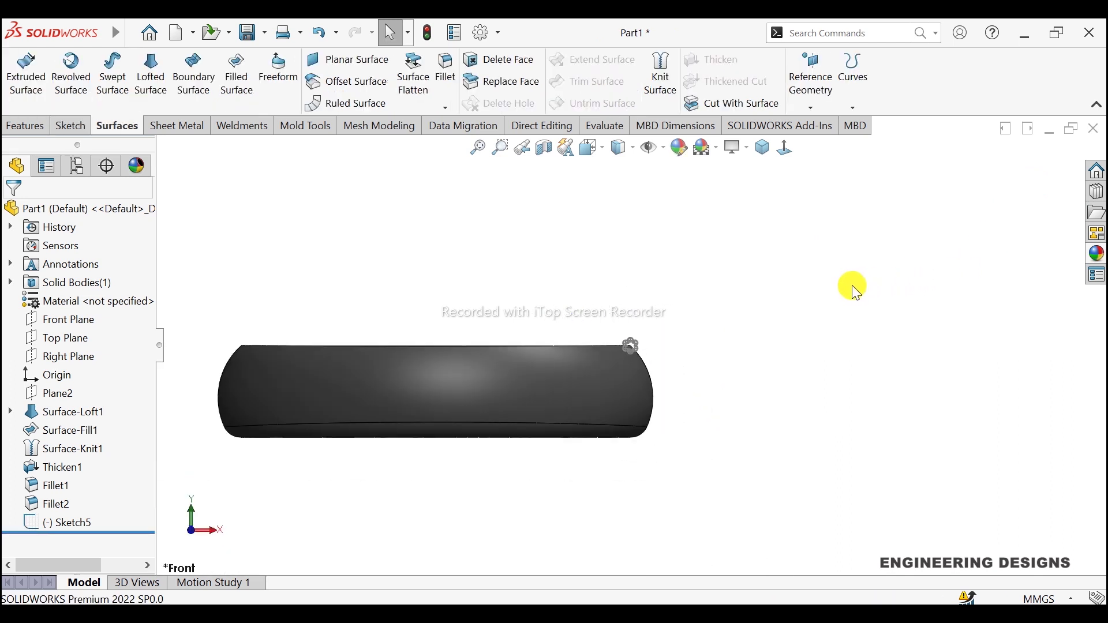
scroll(750, 292, up, 2)
middle_drag(737, 294, 696, 354)
scroll(440, 364, down, 2)
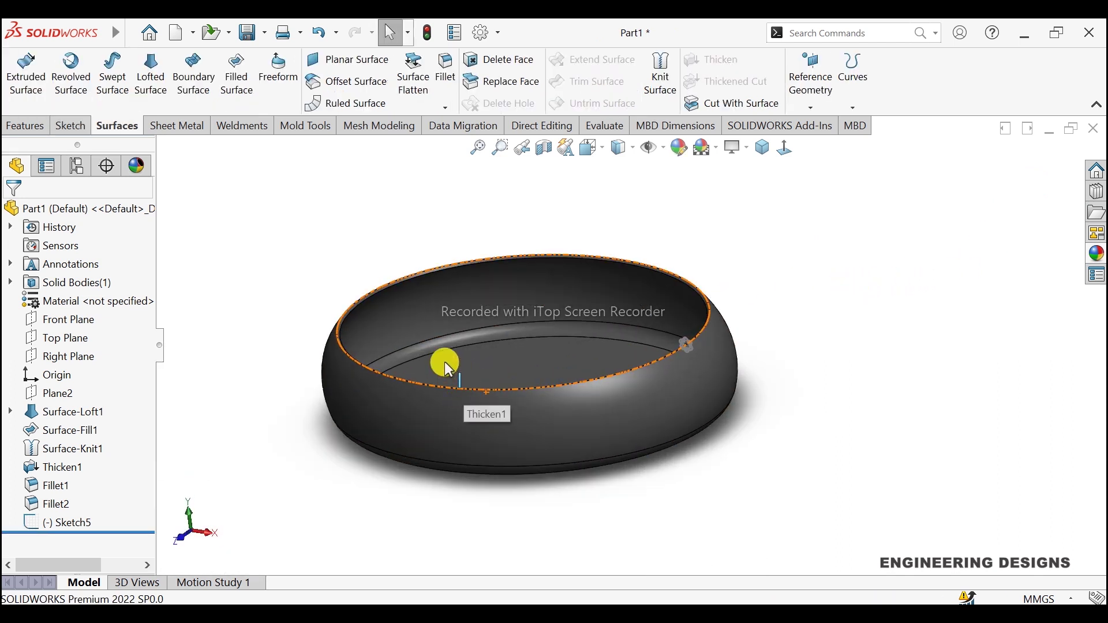
scroll(445, 363, down, 2)
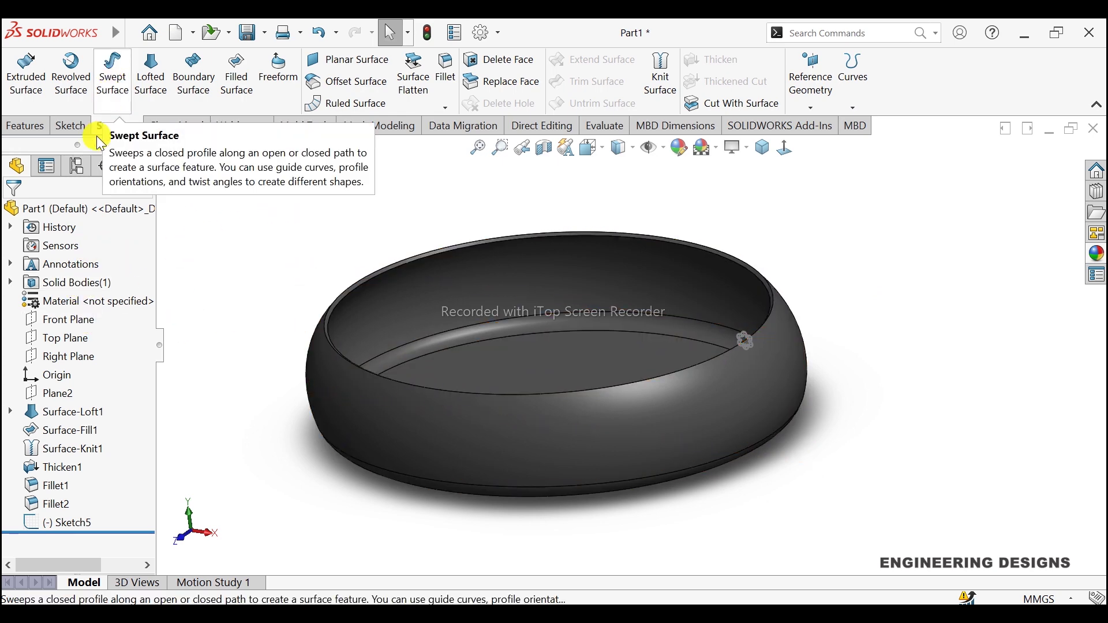
click(27, 124)
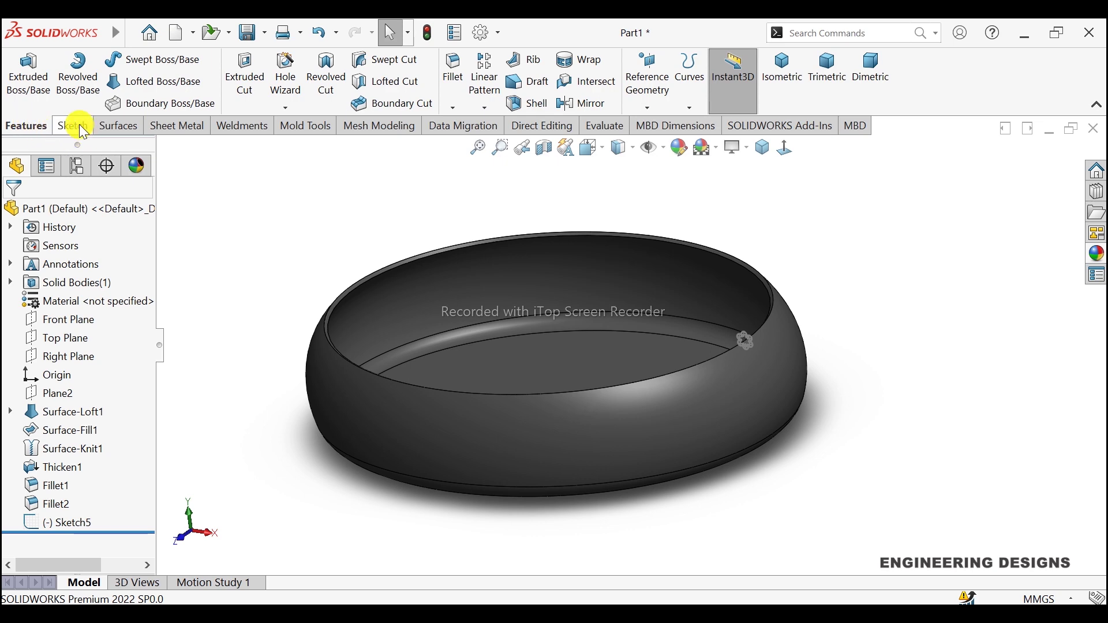
Start a Swept Boss/Base using Sketch5 as the profile
click(145, 62)
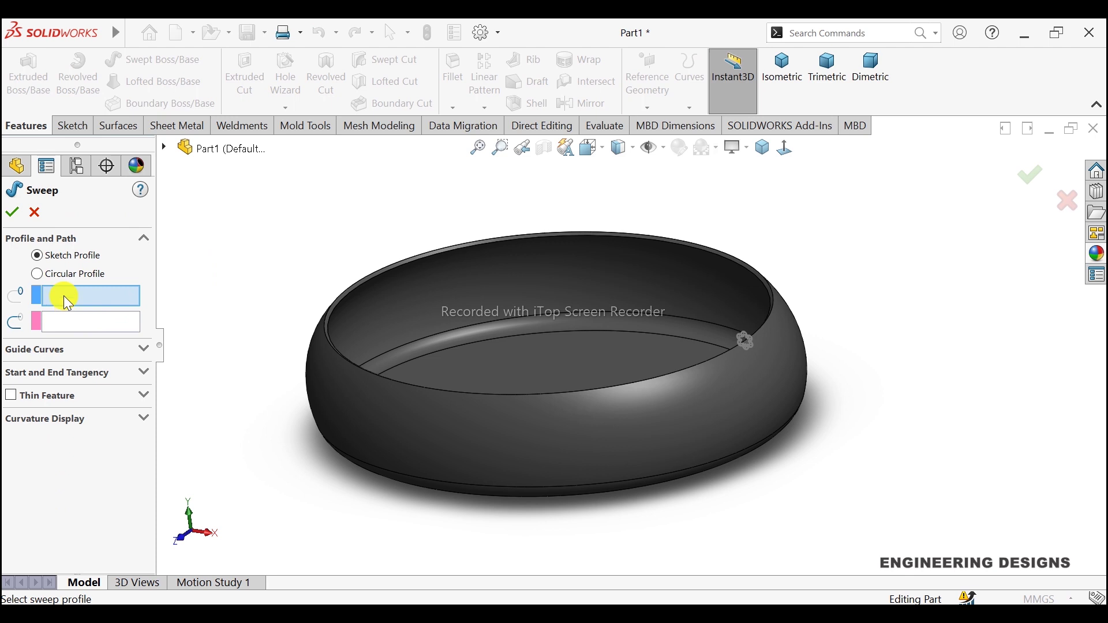
scroll(721, 364, down, 5)
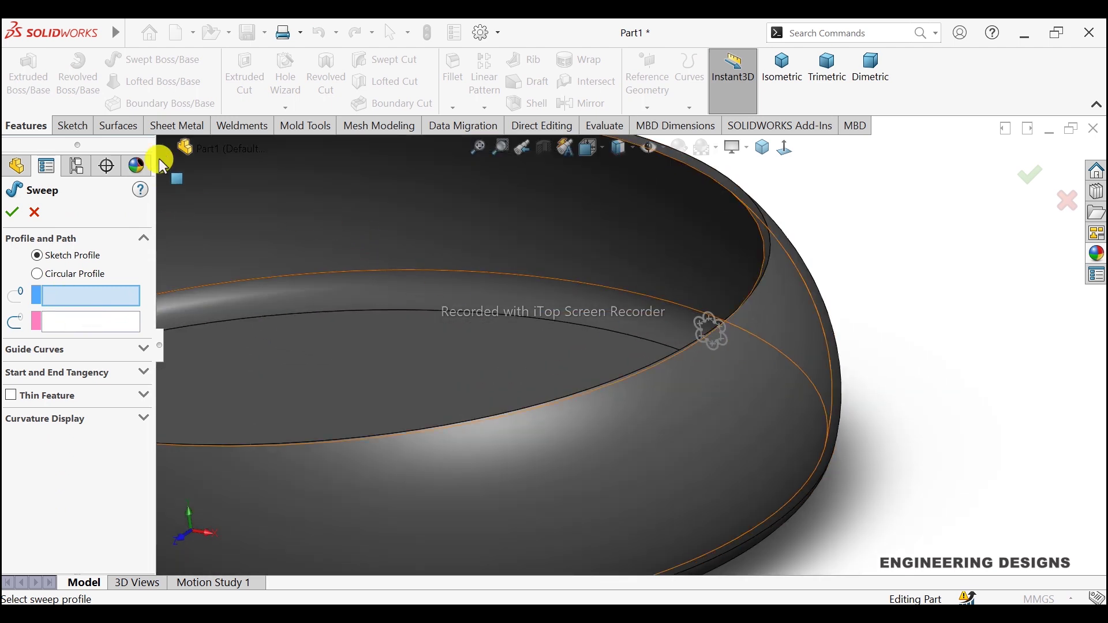
scroll(726, 317, down, 3)
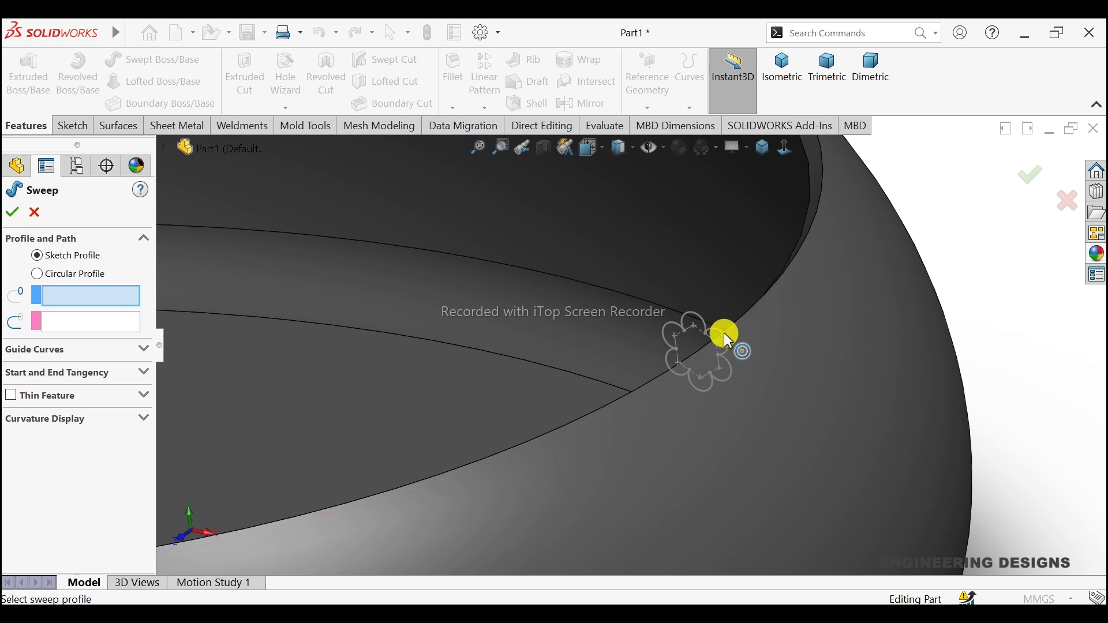
click(725, 335)
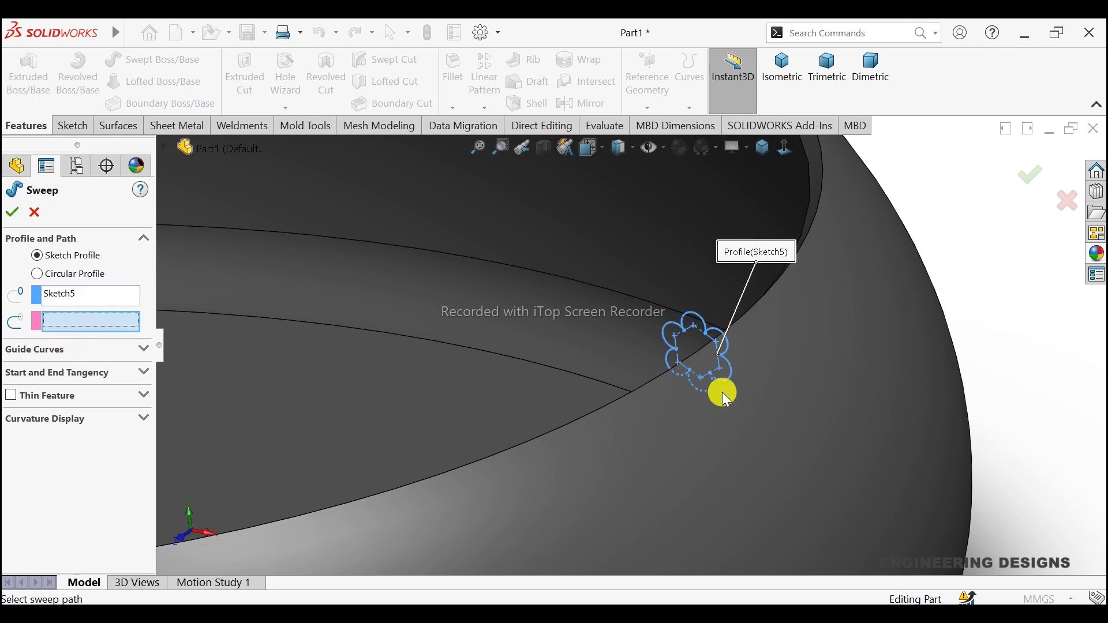
Zoom in on the bowl's rim and pick its edge for the sweep path
scroll(661, 329, up, 3)
scroll(738, 276, down, 2)
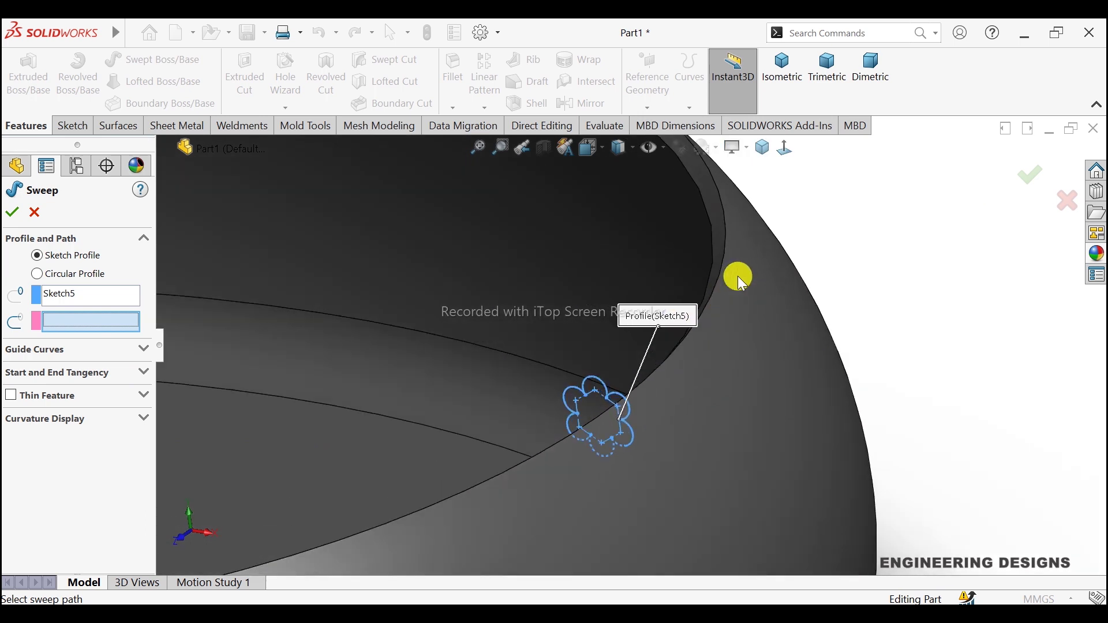
scroll(737, 276, down, 2)
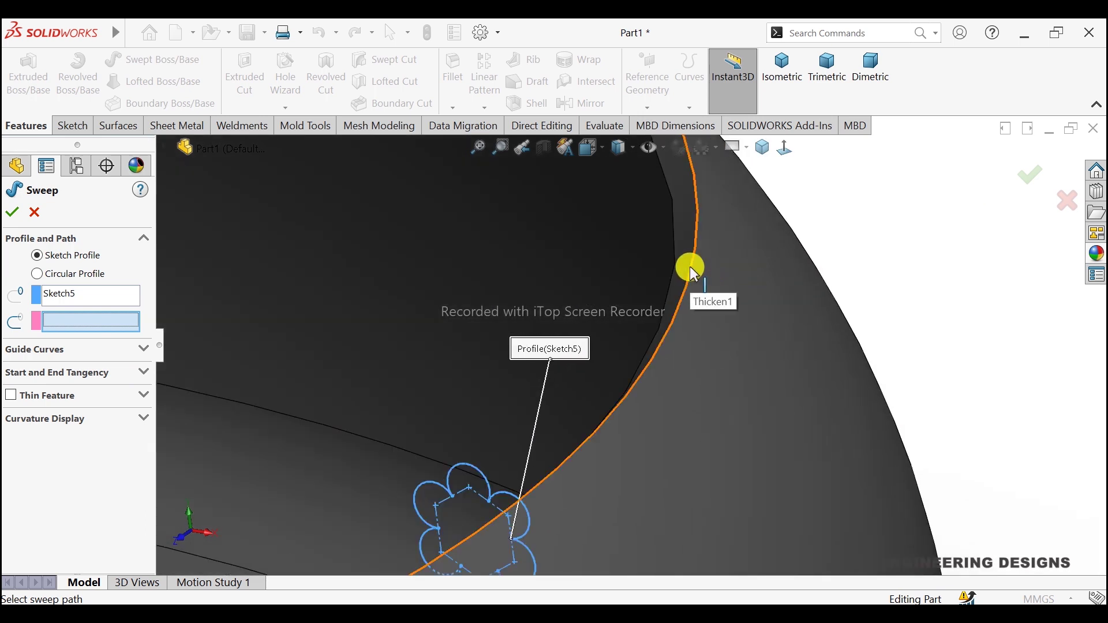
mouse_move(691, 266)
middle_down()
mouse_move(638, 339)
mouse_move(663, 336)
mouse_move(914, 490)
mouse_move(933, 465)
mouse_move(957, 477)
mouse_move(912, 398)
mouse_move(895, 348)
mouse_move(902, 321)
mouse_move(673, 272)
middle_up()
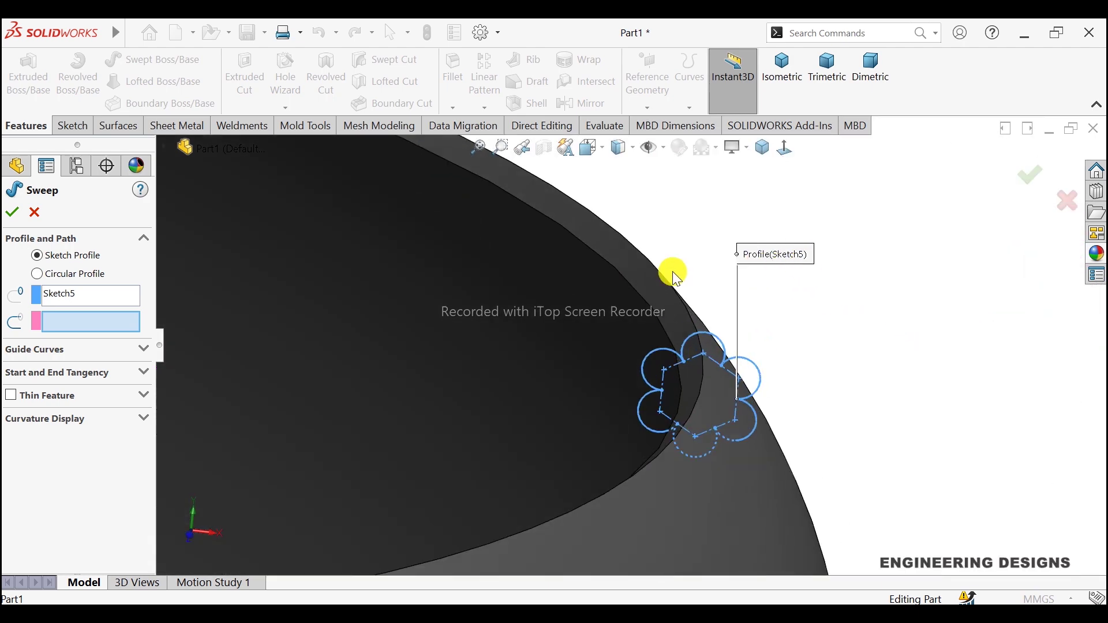
scroll(657, 277, down, 3)
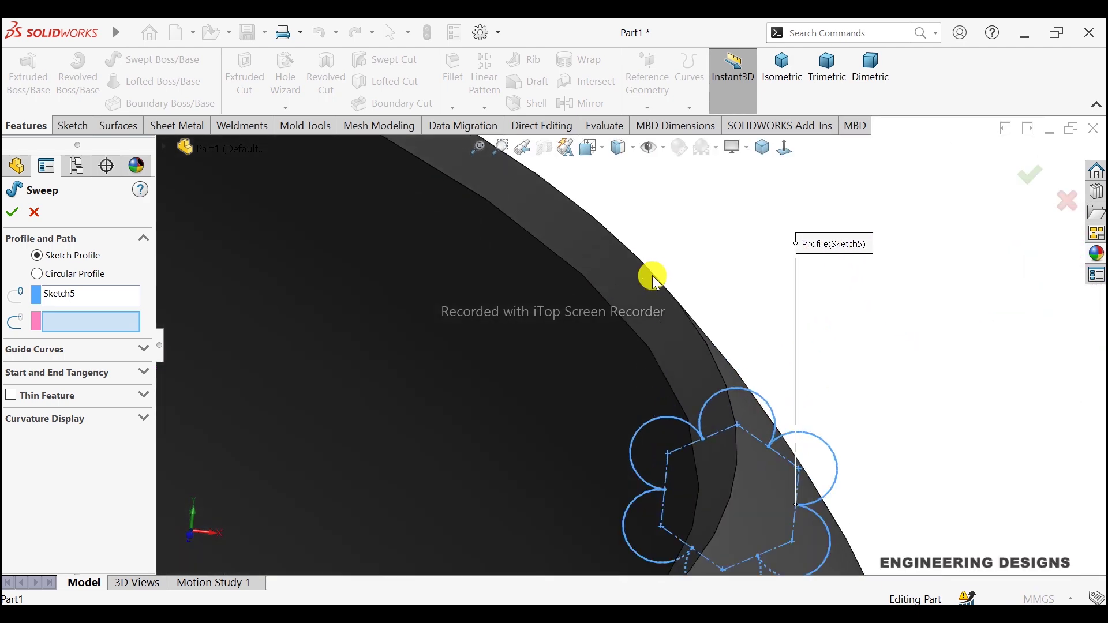
click(707, 349)
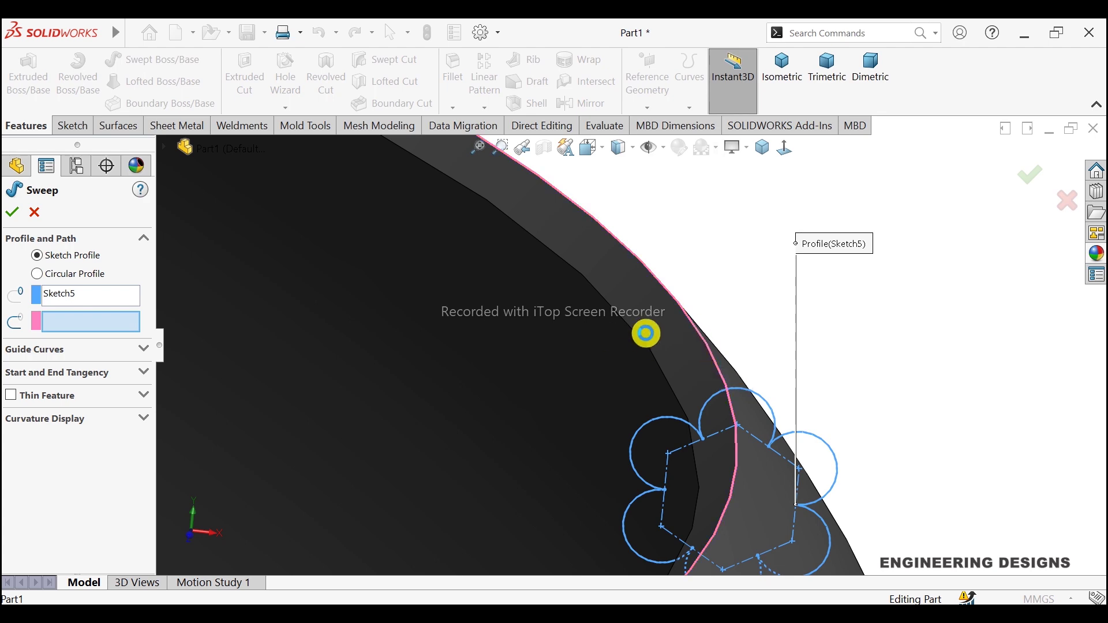
Set the top rim edge as the sweep path and turn off zebra stripes
click(646, 334)
scroll(707, 332, up, 5)
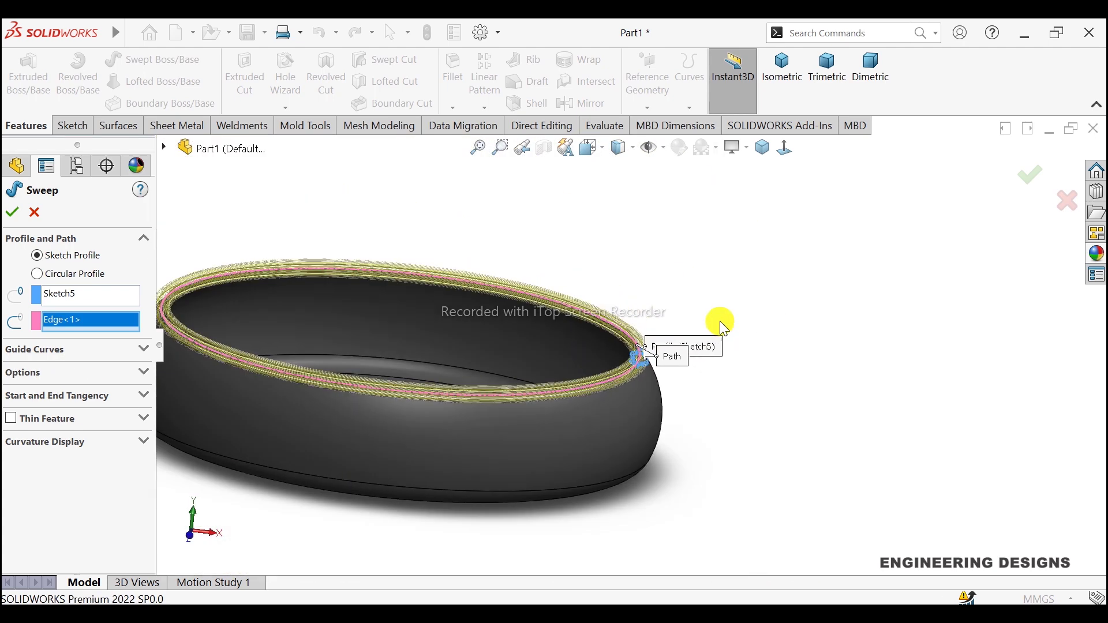
scroll(258, 339, down, 2)
scroll(521, 377, down, 2)
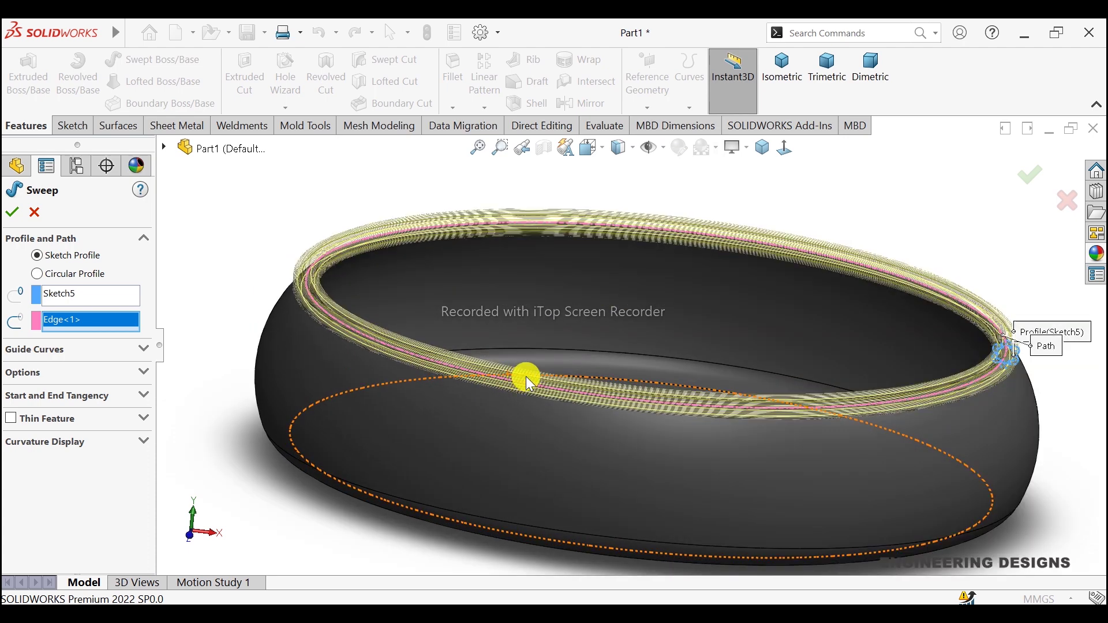
click(144, 442)
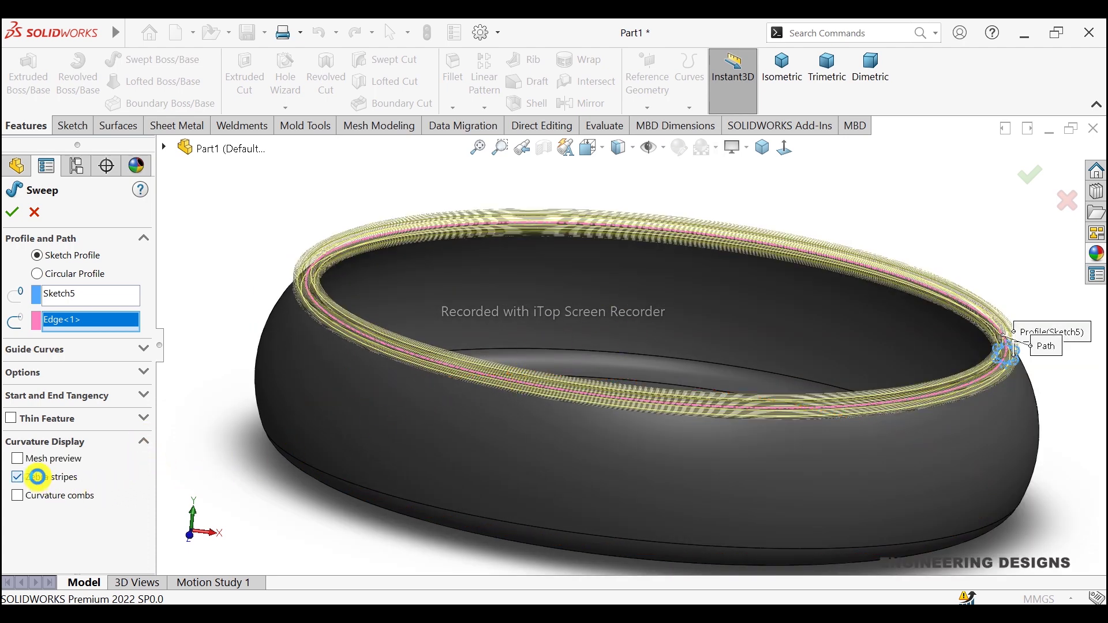
click(596, 379)
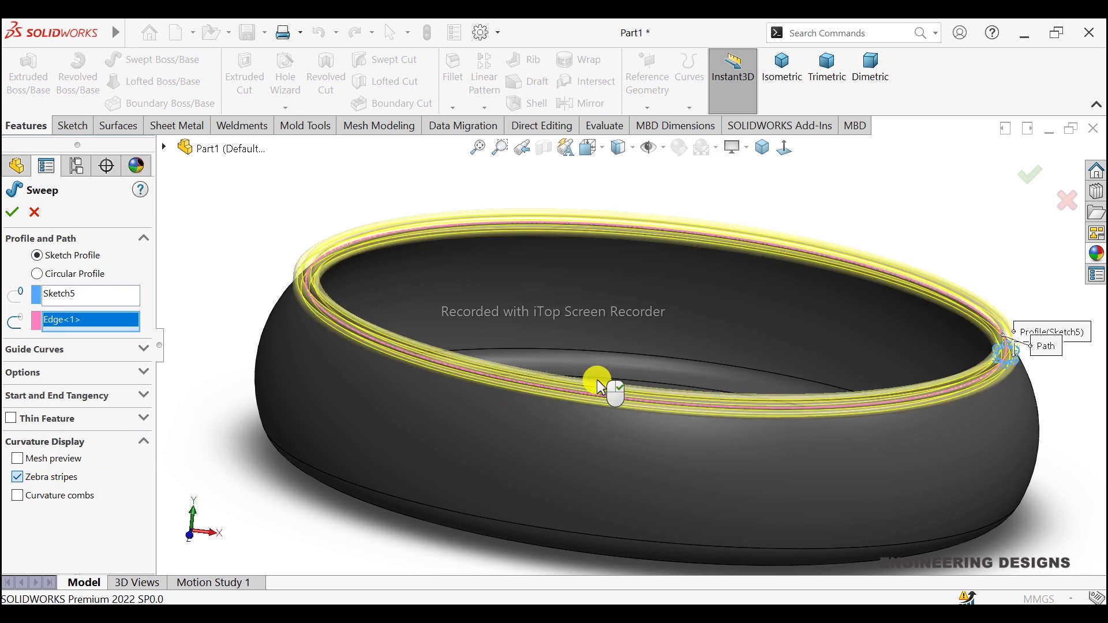
Set the sweep's Profile Twist to Specify Twist Value
scroll(961, 364, down, 3)
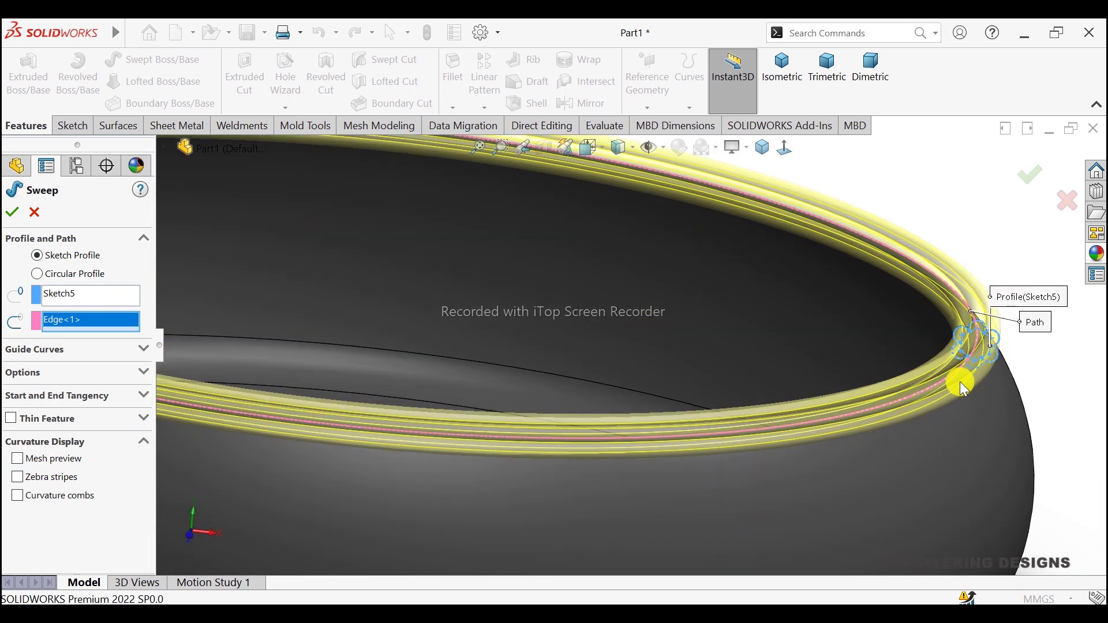
scroll(941, 390, down, 1)
scroll(637, 348, up, 3)
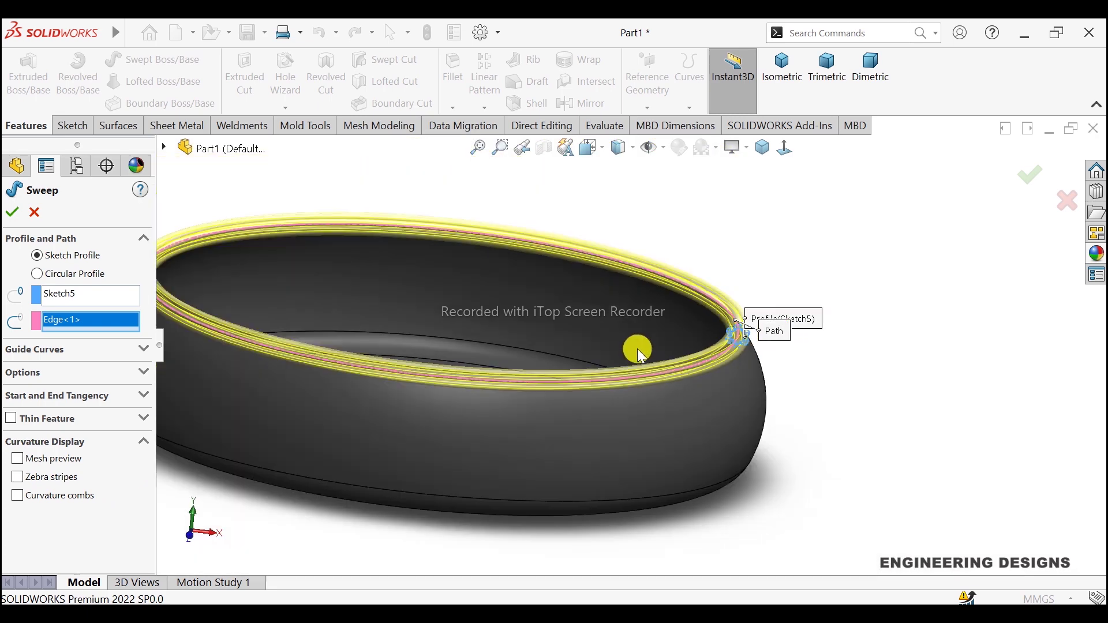
scroll(386, 296, up, 1)
scroll(313, 305, down, 3)
scroll(375, 327, down, 2)
scroll(375, 327, down, 1)
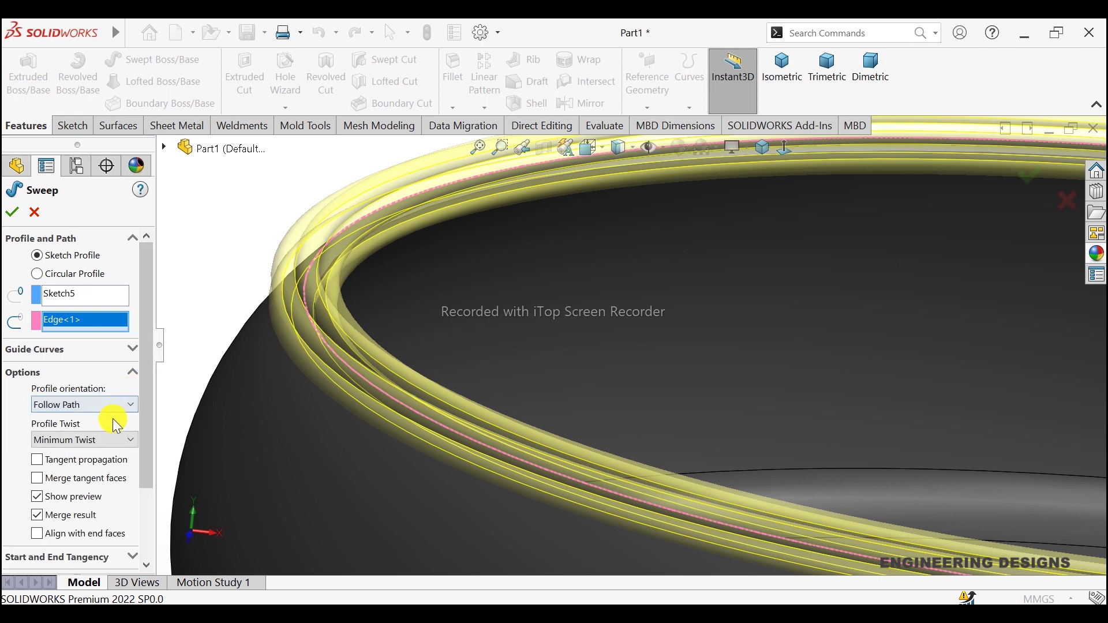
drag(142, 416, 149, 483)
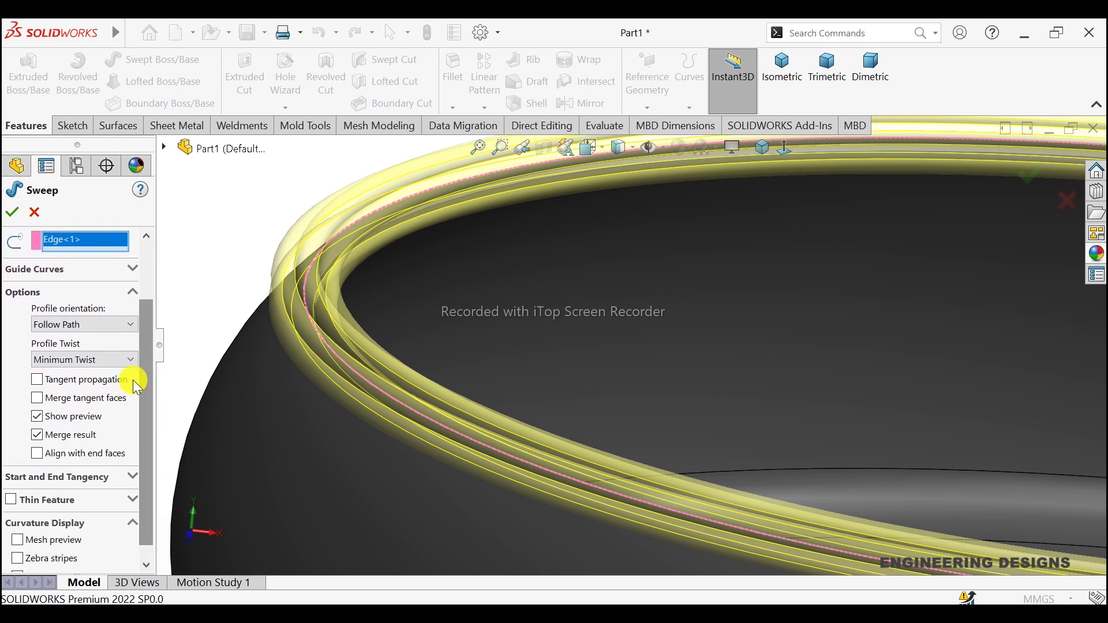
click(128, 362)
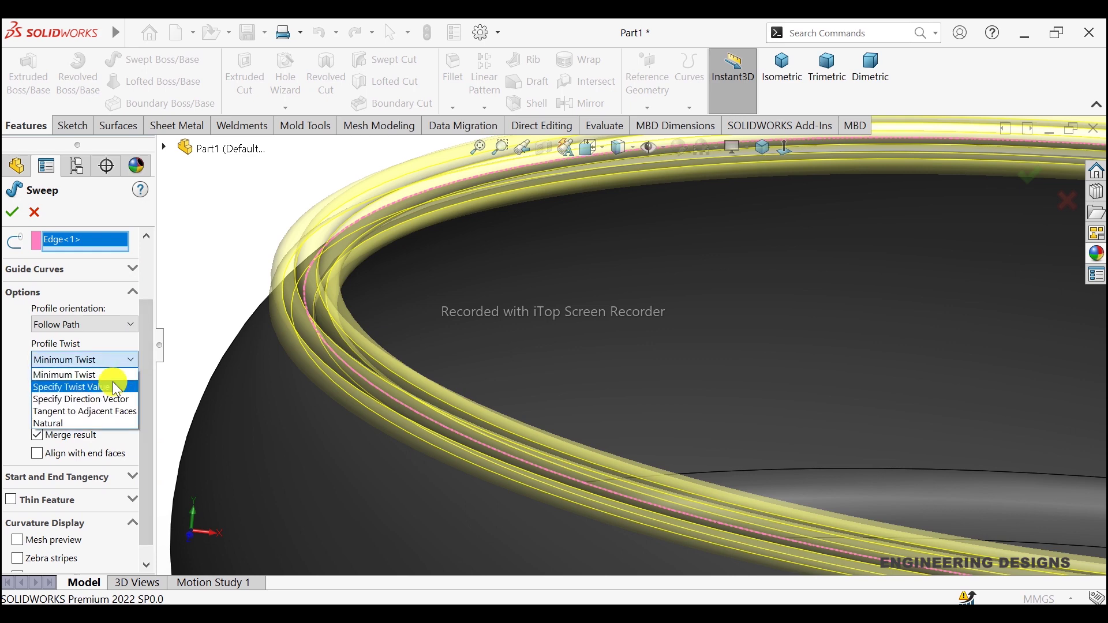
click(68, 383)
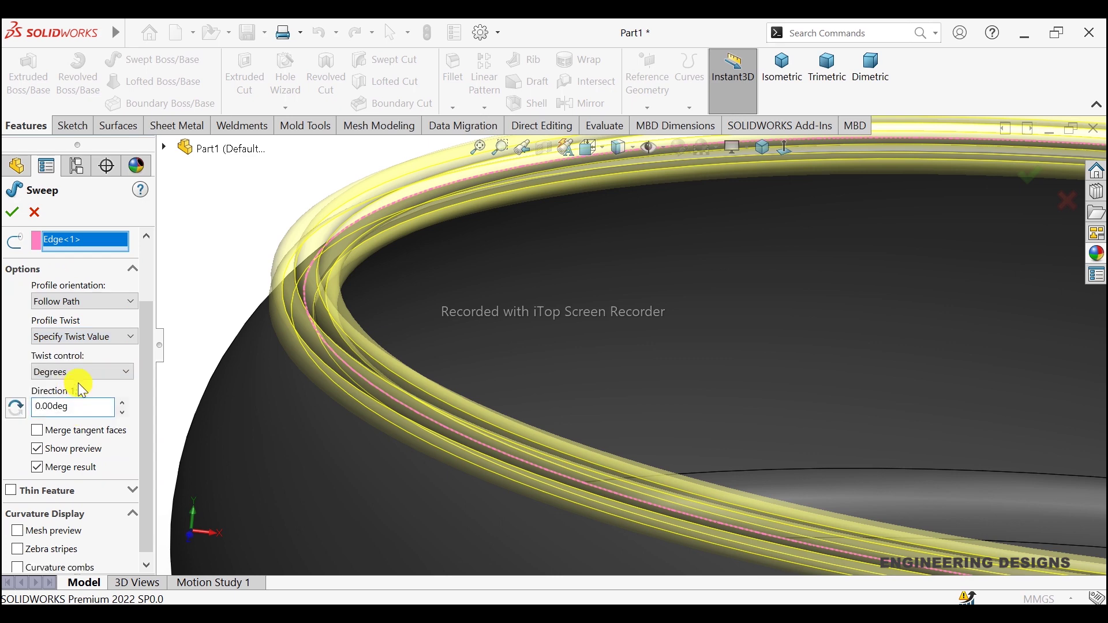
Set twist control to Revolutions with 5 revolutions in Direction 1
click(78, 373)
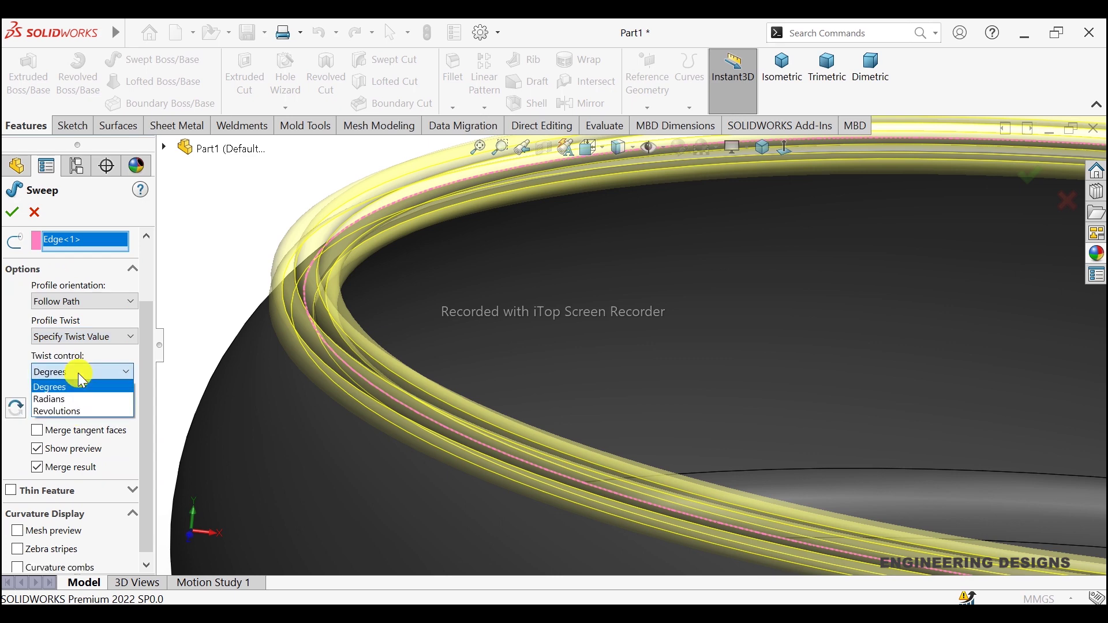
click(75, 411)
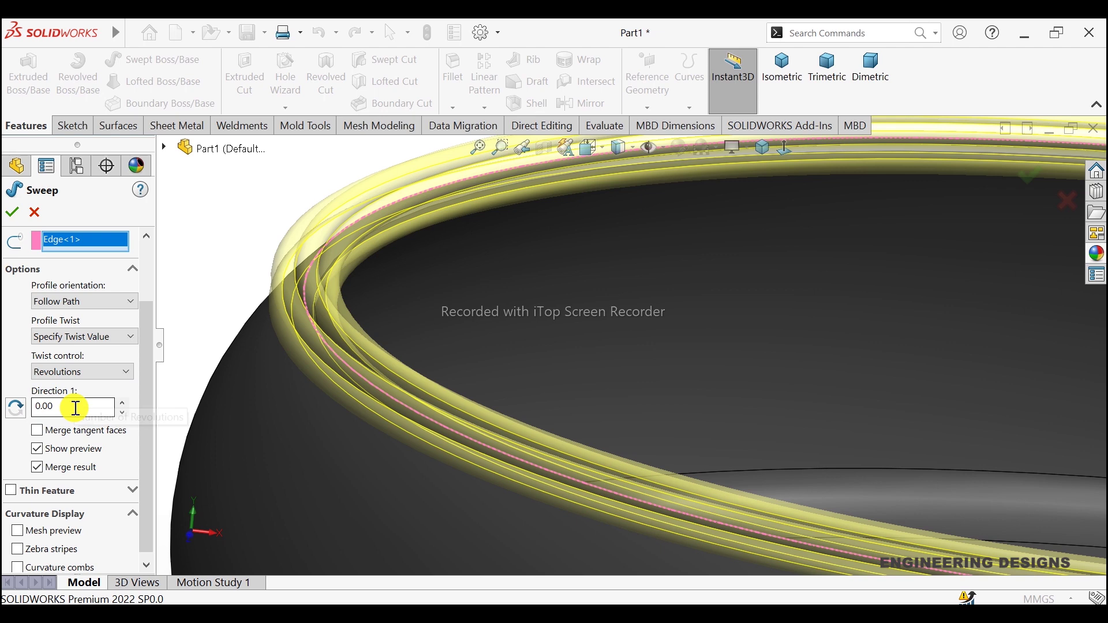
double_click(76, 408)
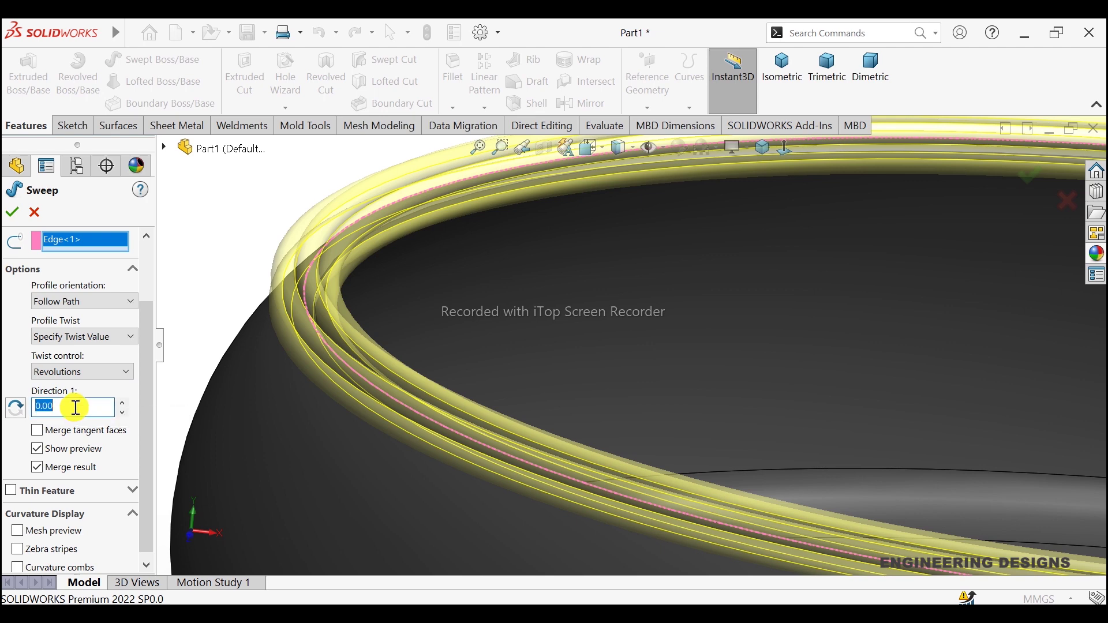
text(5)
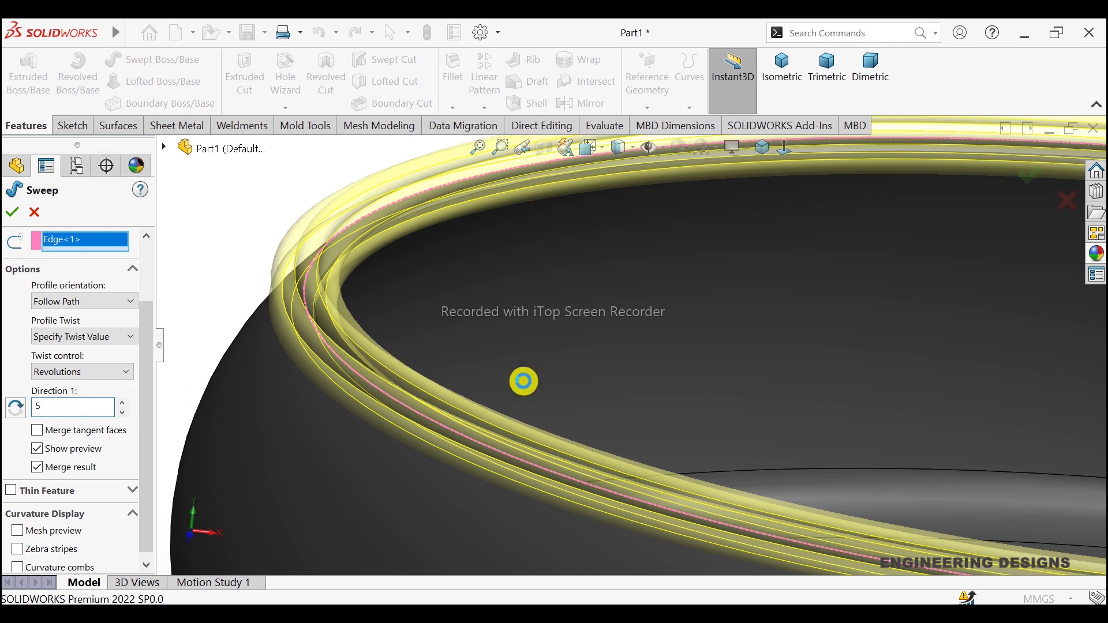
click(524, 379)
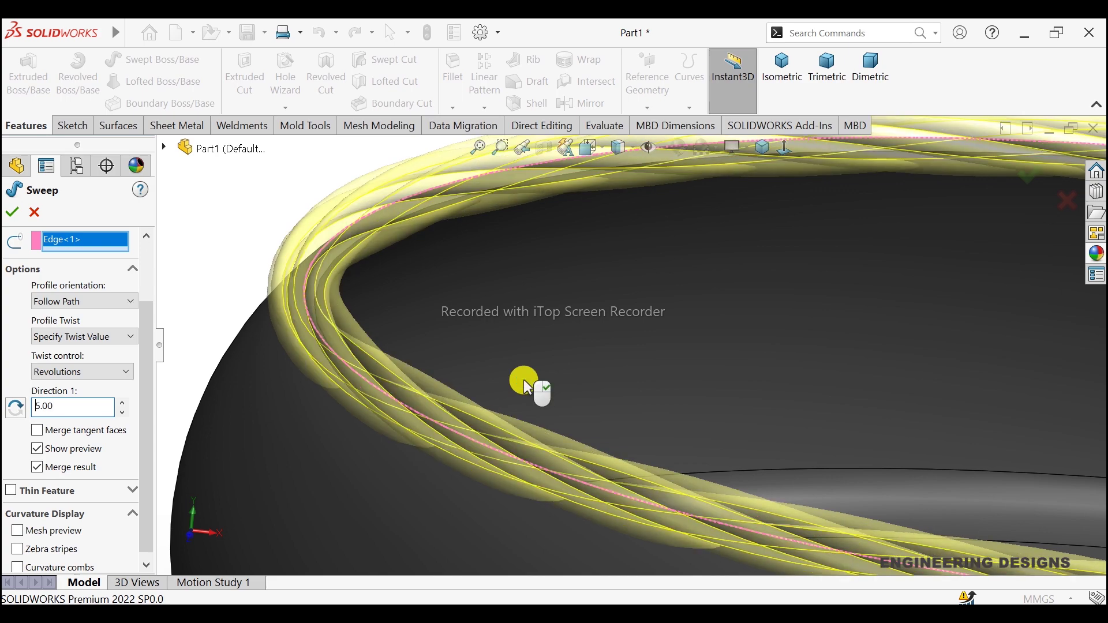
Orbit around the twisted rim preview and change Direction 1 to 7 revolutions
scroll(524, 380, up, 3)
scroll(953, 368, up, 2)
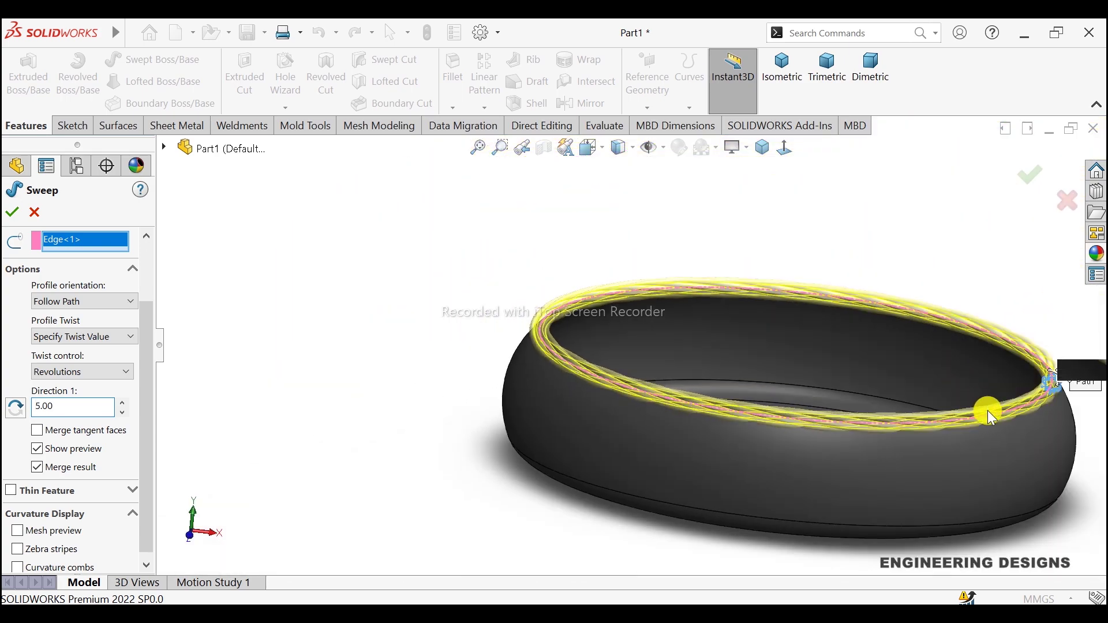
scroll(990, 415, up, 2)
middle_drag(990, 414, 415, 351)
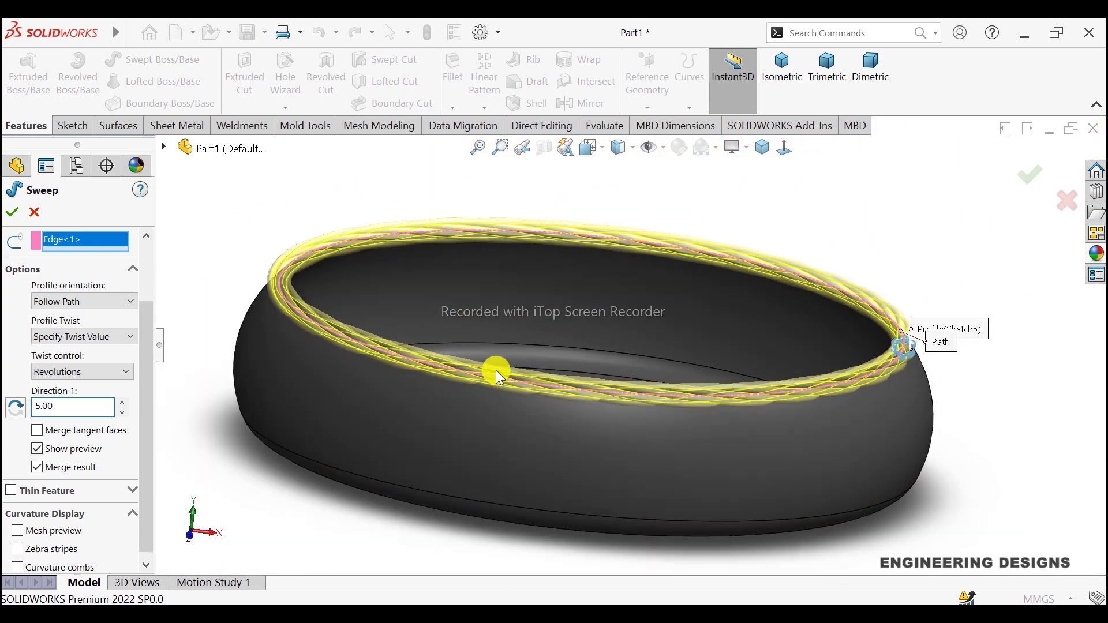
scroll(394, 324, down, 2)
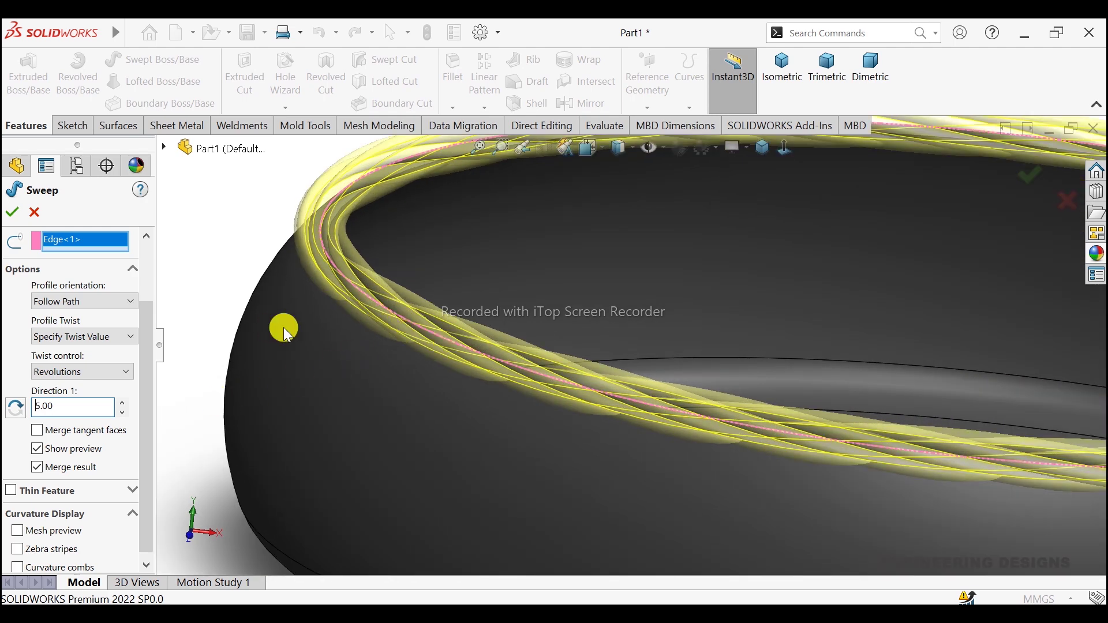
click(80, 407)
double_click(80, 407)
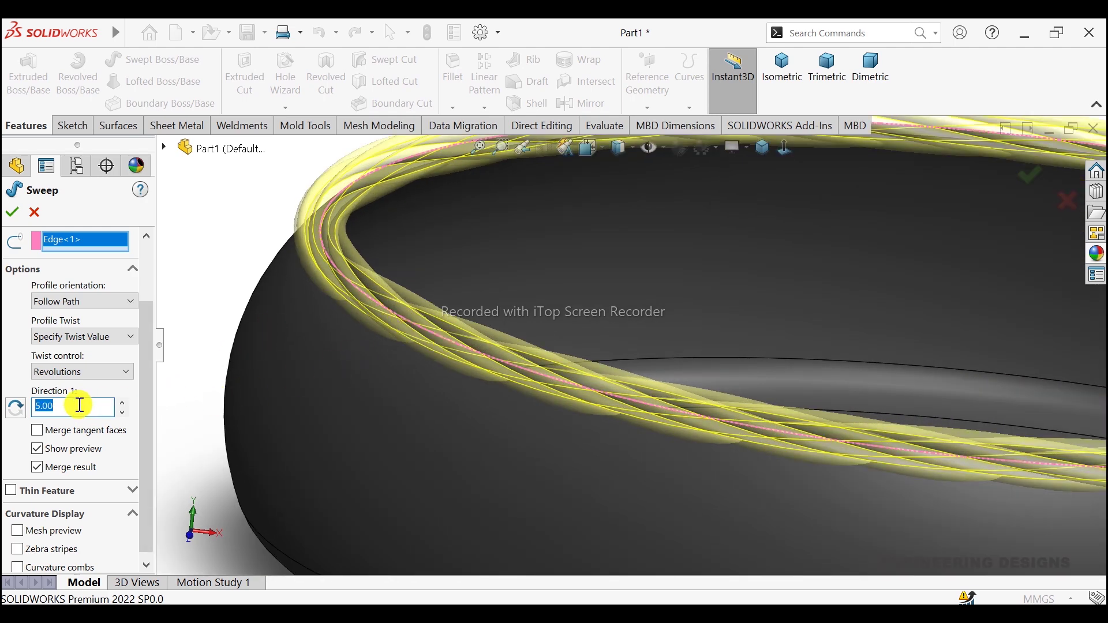
text(7)
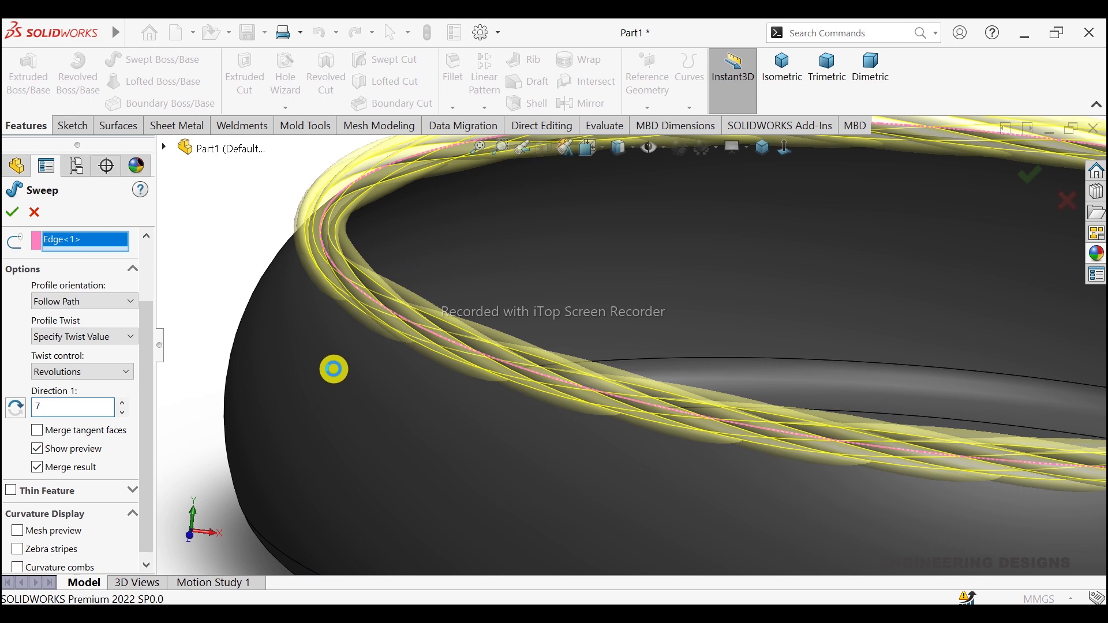
Apply the 7-revolution twist and accept the sweep to create the rope body Sweep1
click(333, 368)
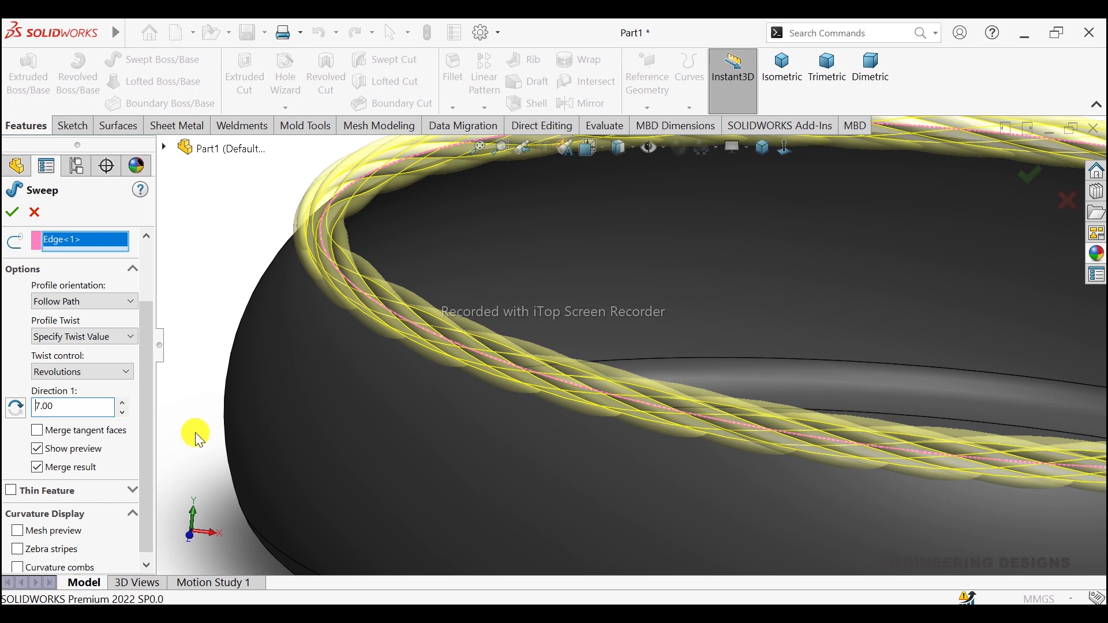
scroll(808, 417, up, 4)
scroll(900, 398, up, 4)
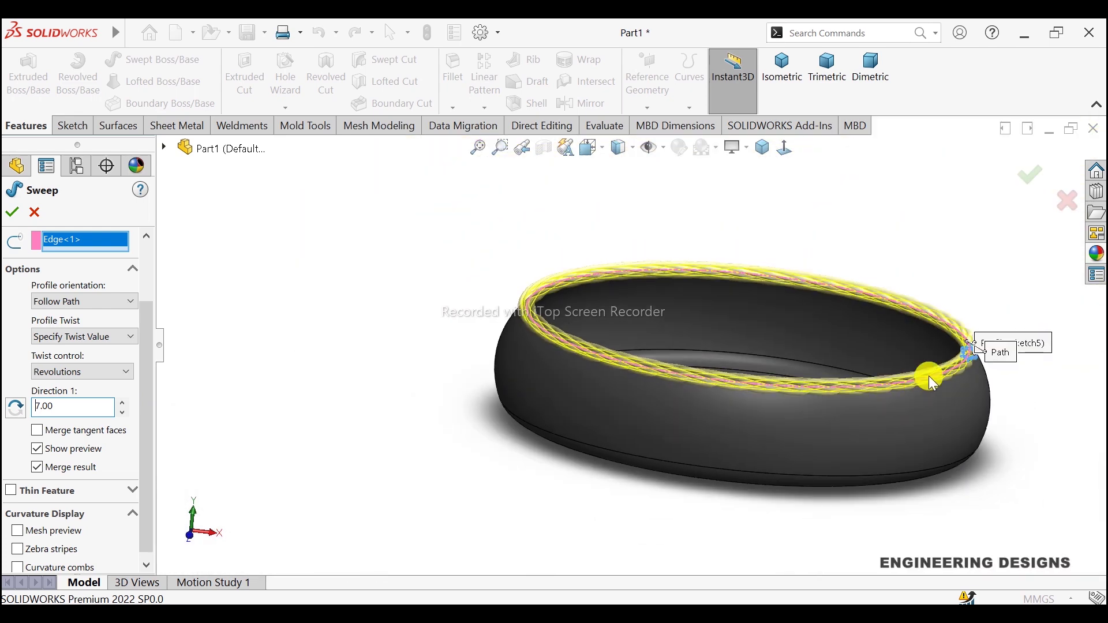
scroll(929, 376, down, 2)
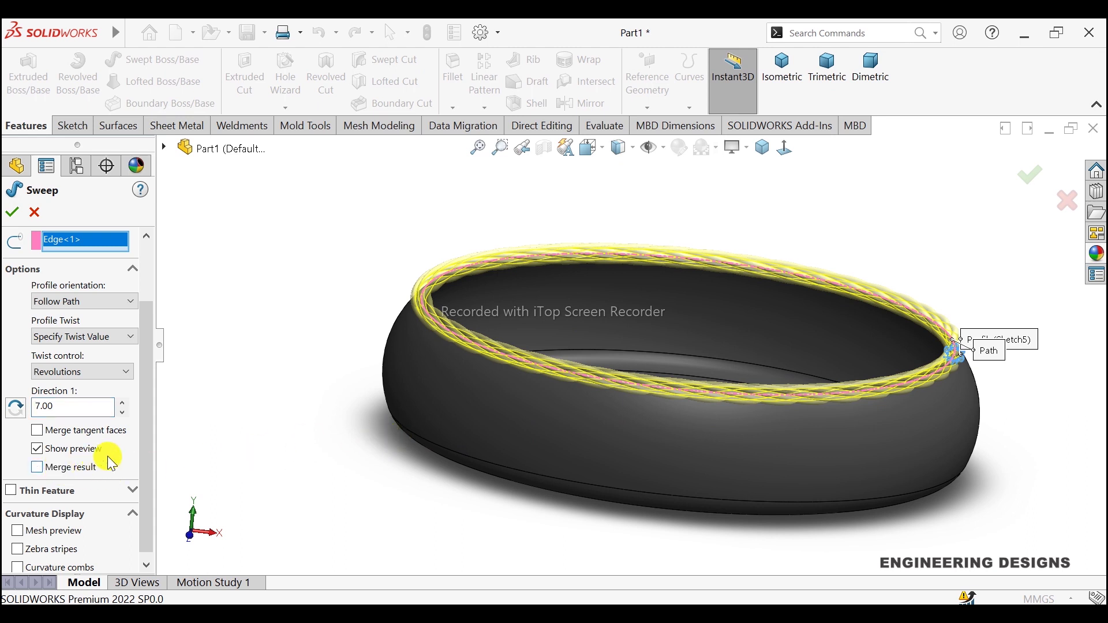
scroll(144, 446, down, 1)
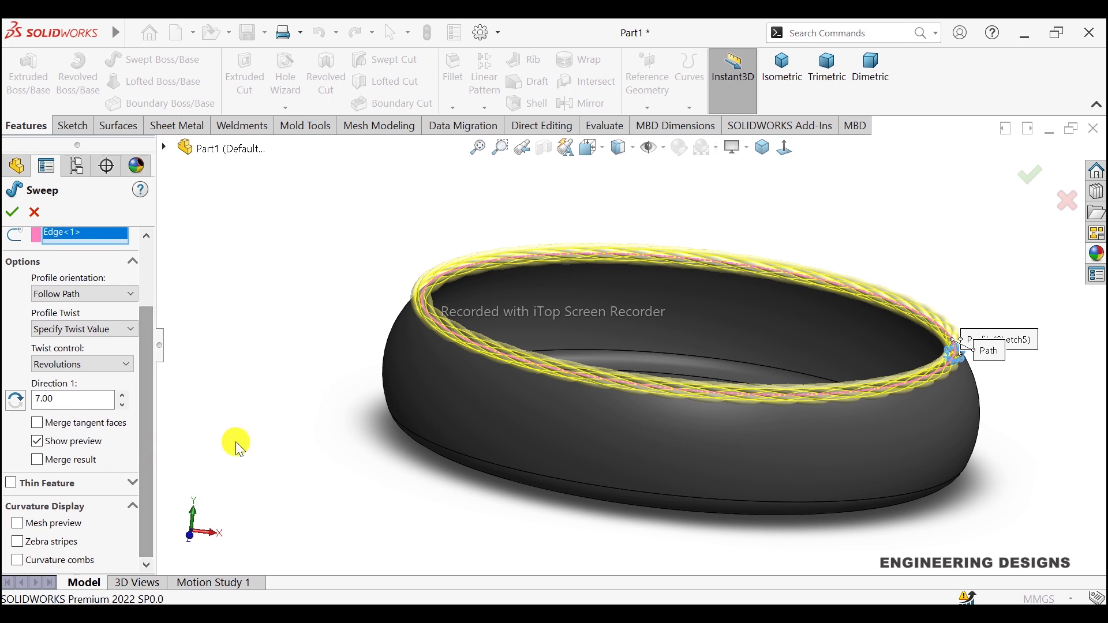
scroll(574, 344, down, 2)
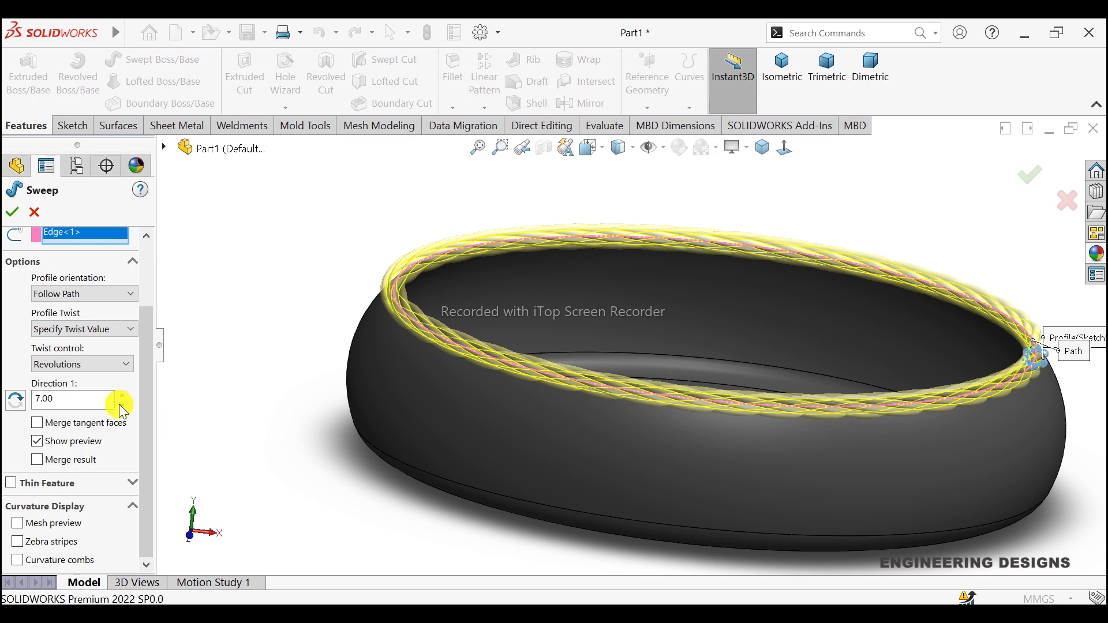
click(11, 212)
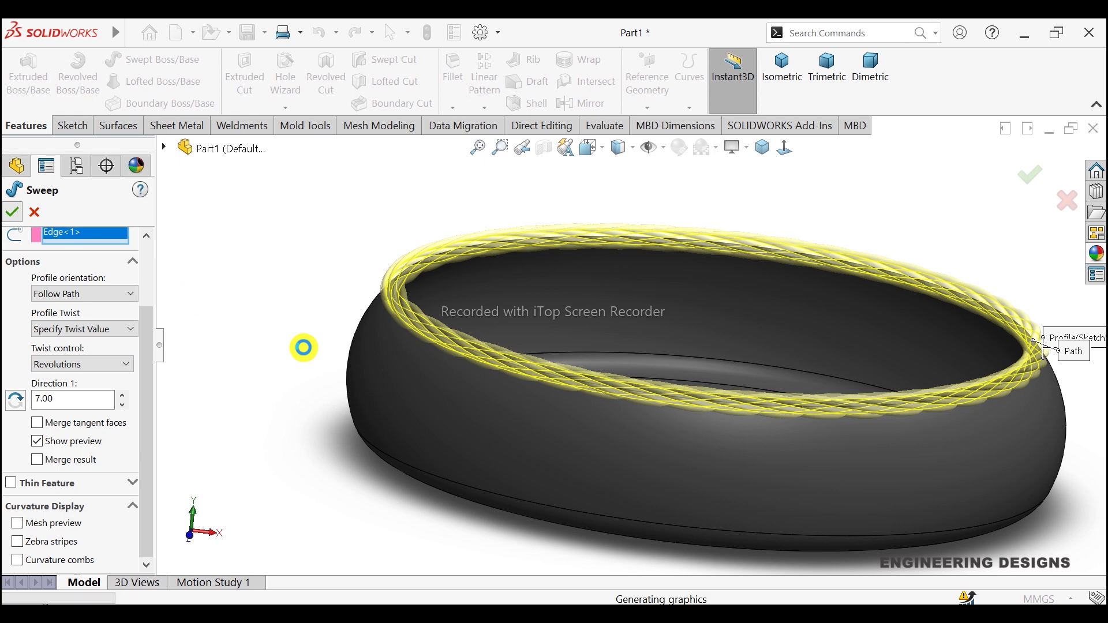
Select Sweep1 and open its appearance editor
click(306, 353)
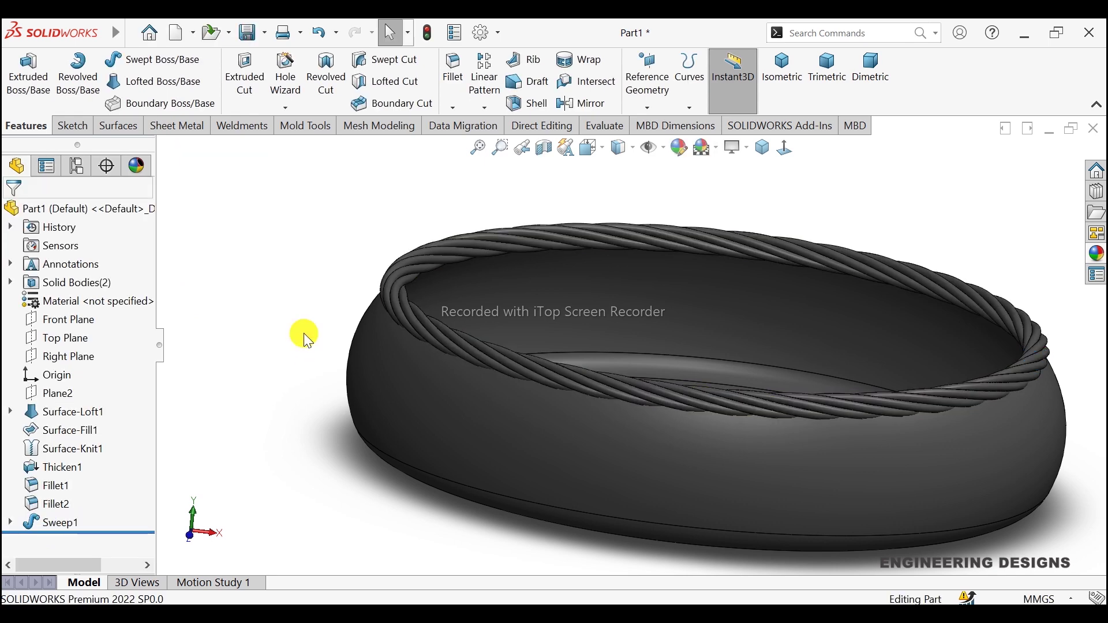
scroll(450, 312, up, 2)
scroll(577, 299, up, 2)
scroll(639, 309, down, 2)
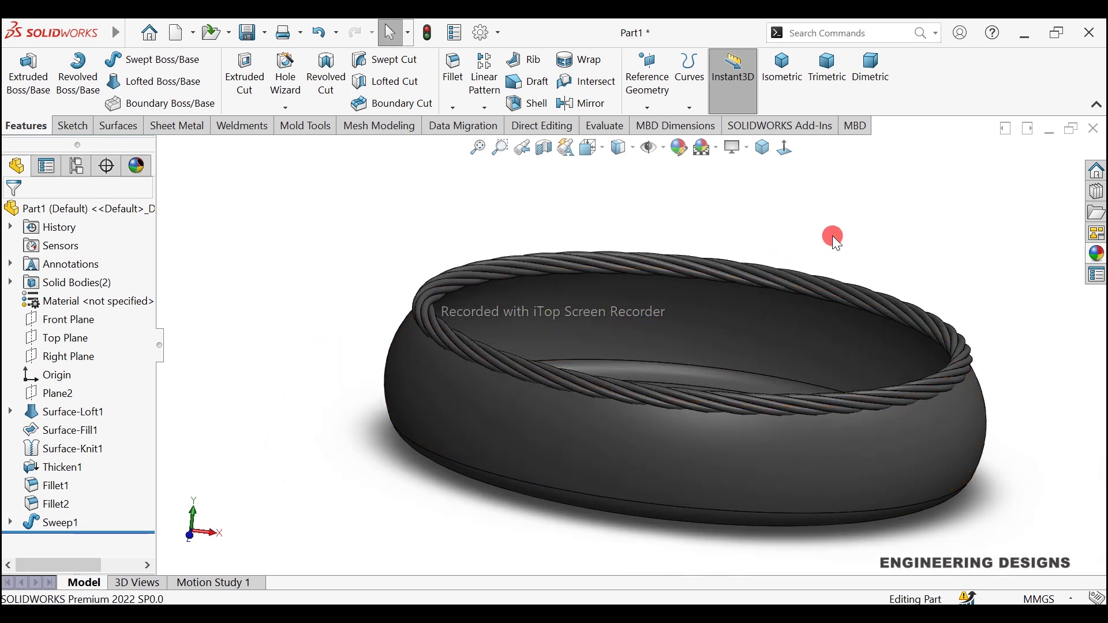
middle_drag(833, 235, 804, 249)
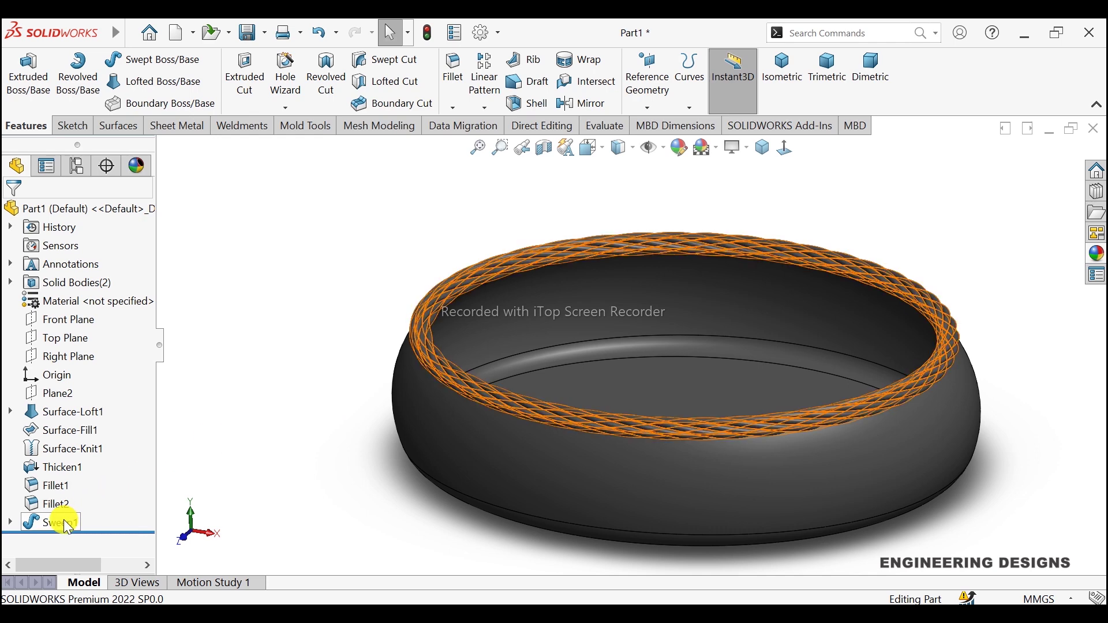
click(67, 524)
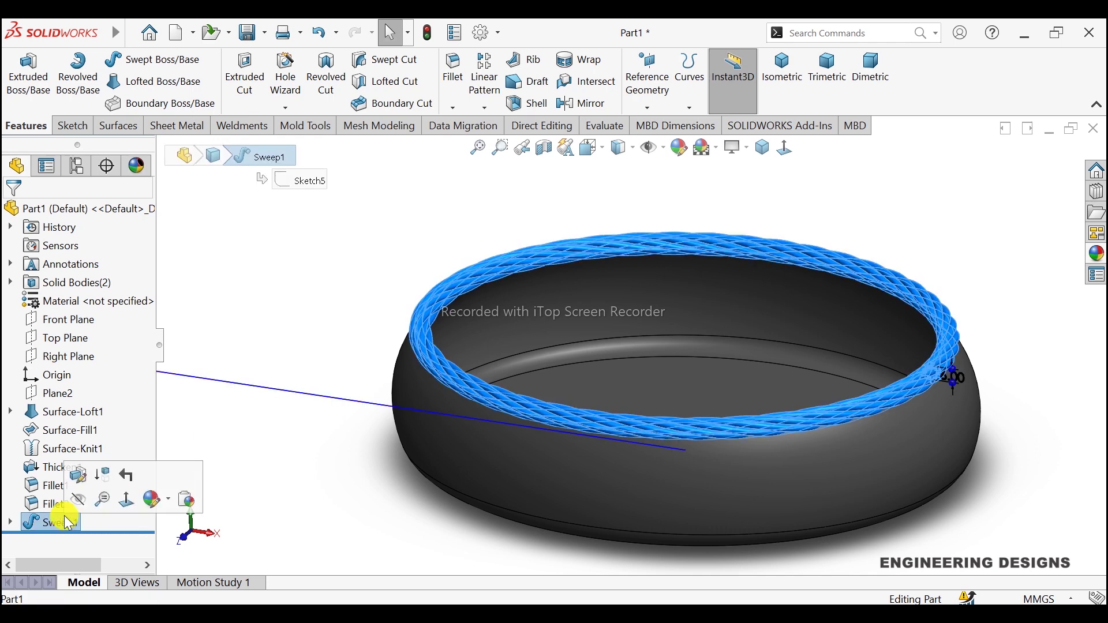
click(173, 503)
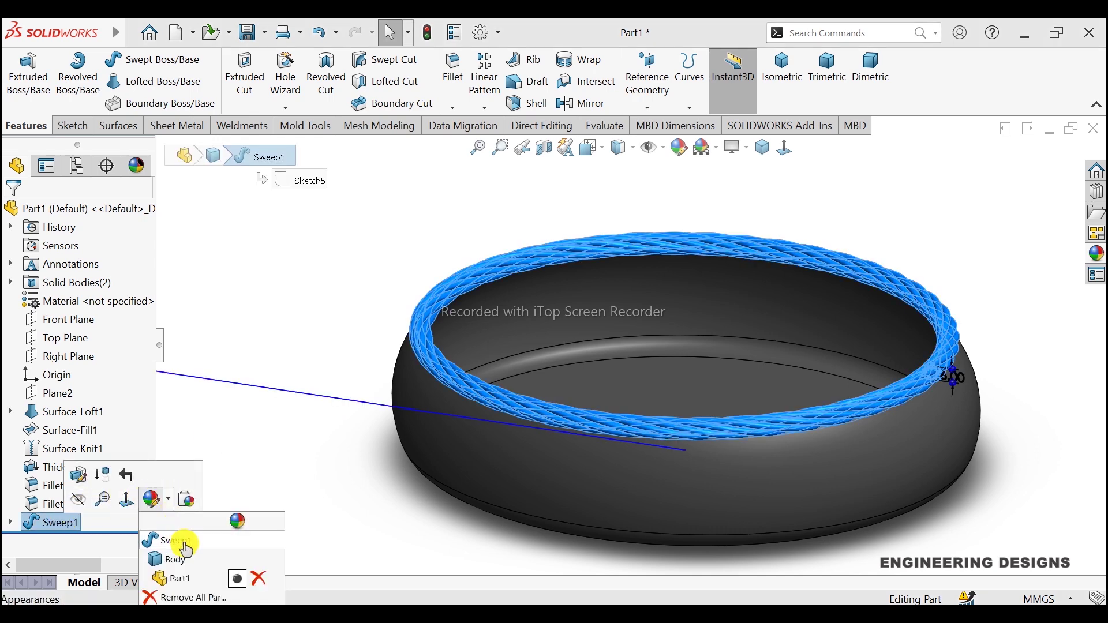
click(183, 543)
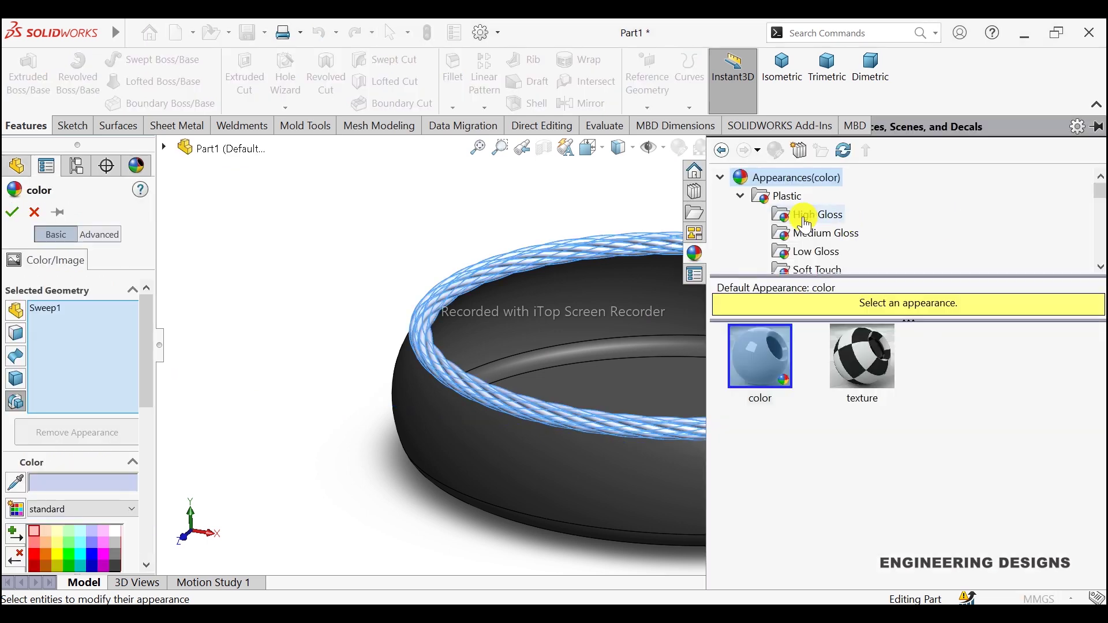
Give Sweep1 a bright green high gloss plastic appearance
click(806, 216)
scroll(970, 484, down, 2)
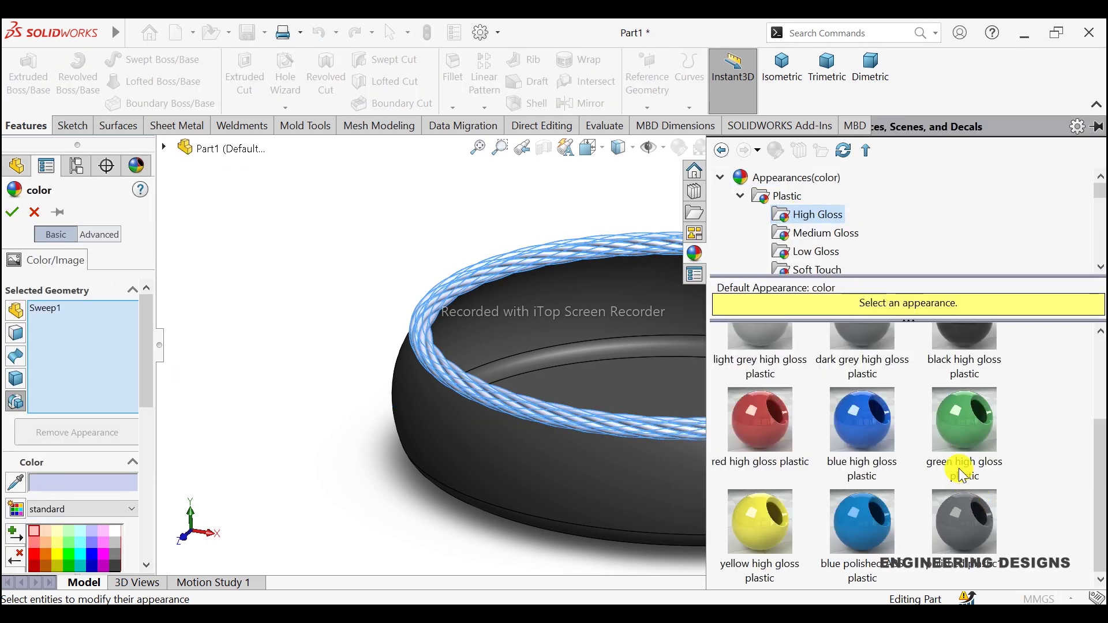
click(963, 475)
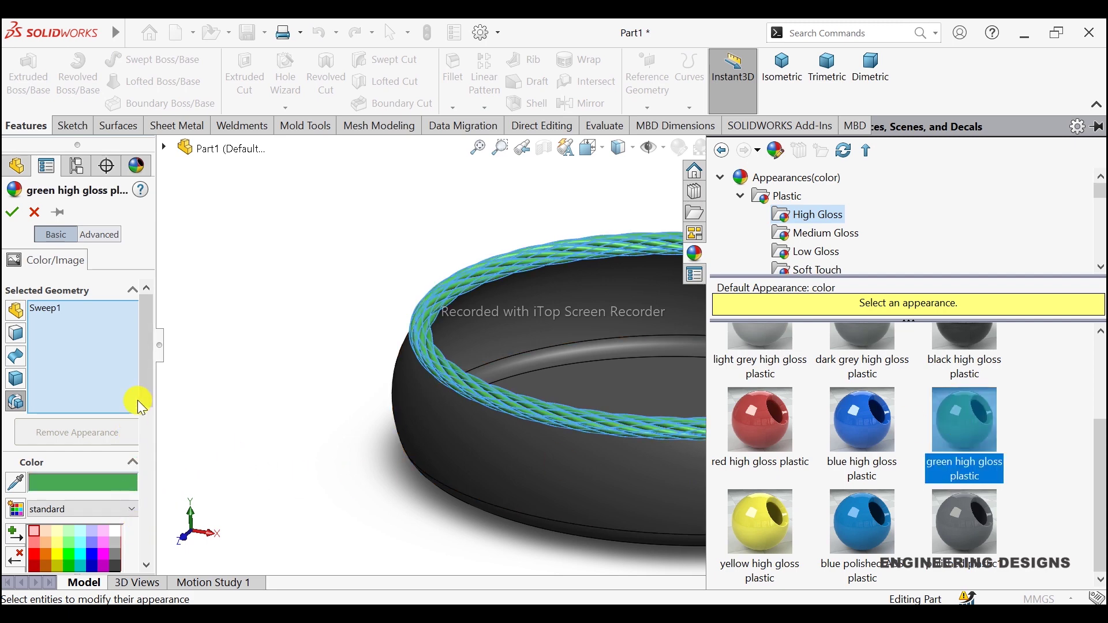
scroll(141, 408, down, 2)
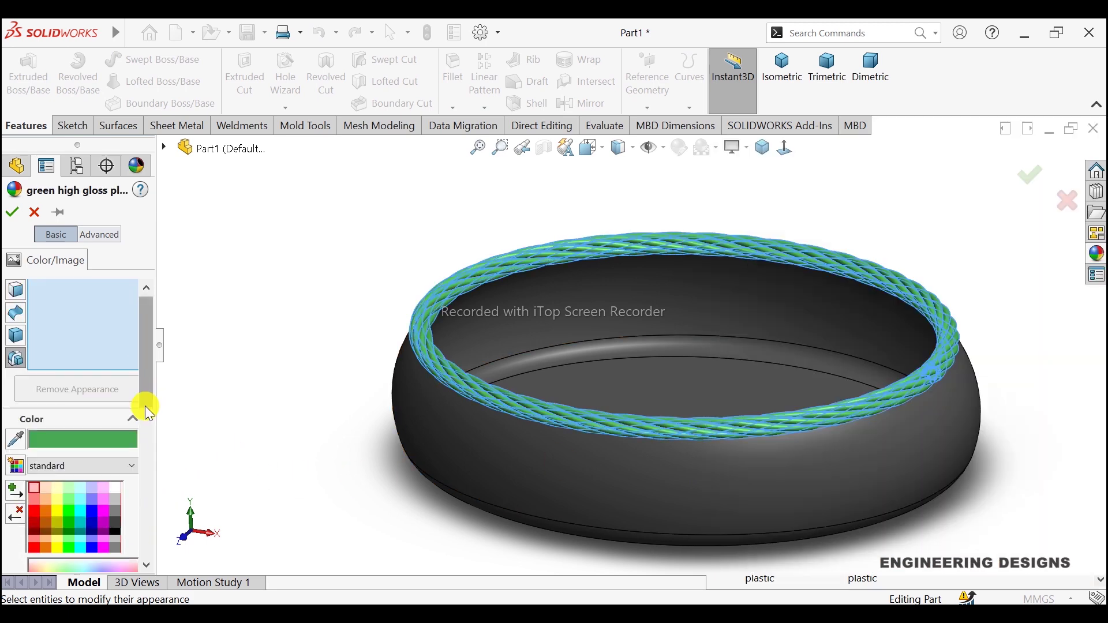
click(72, 514)
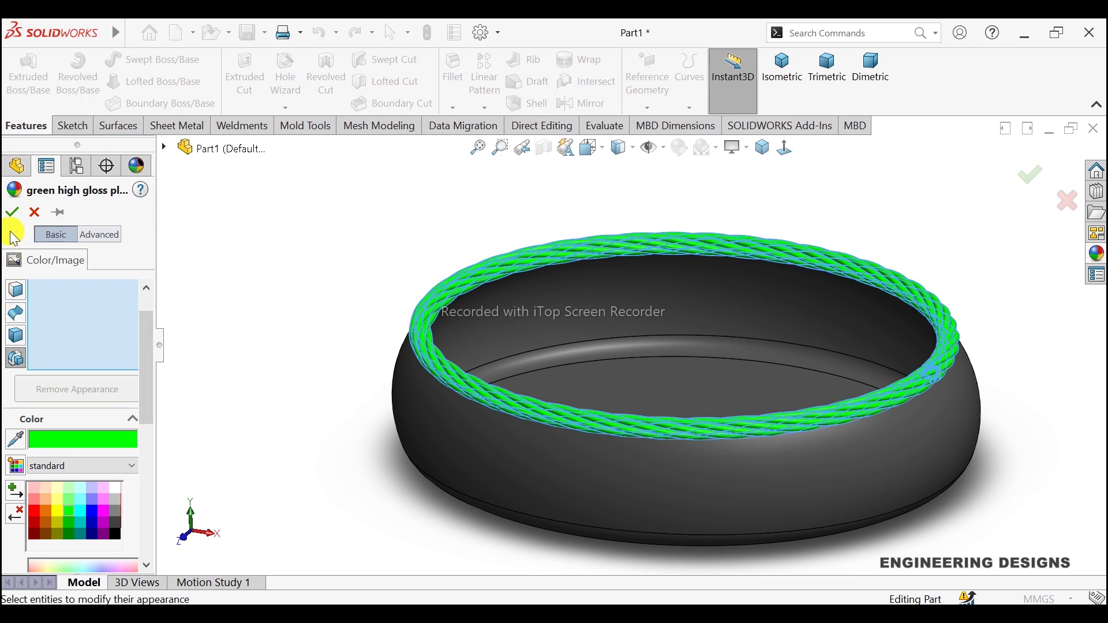
click(12, 215)
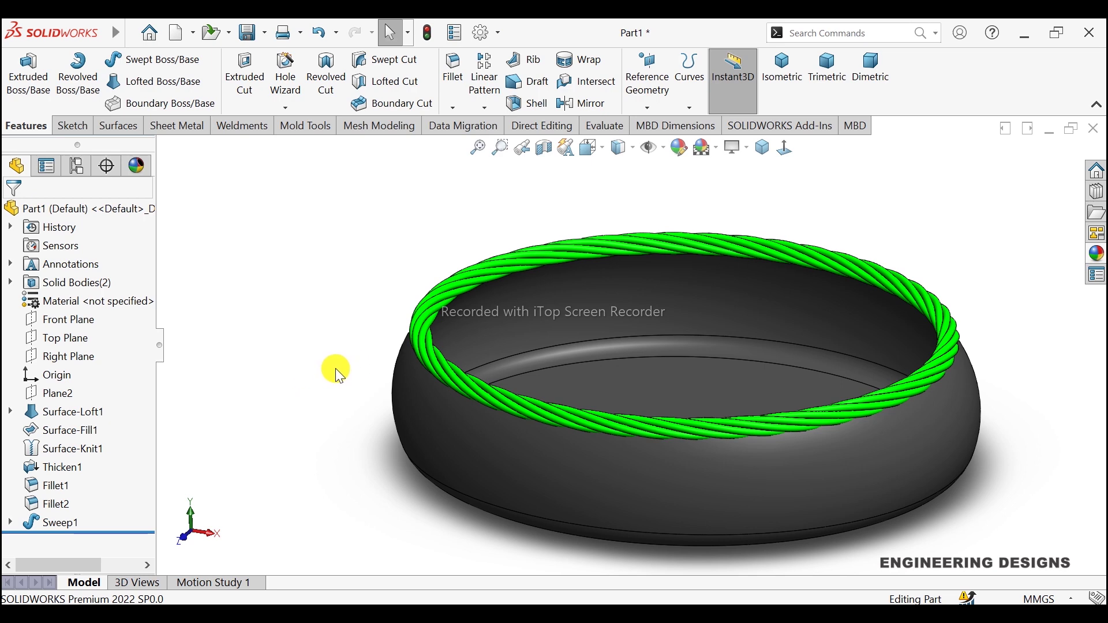
Switch the display style to Shaded without edges
middle_drag(335, 369, 663, 375)
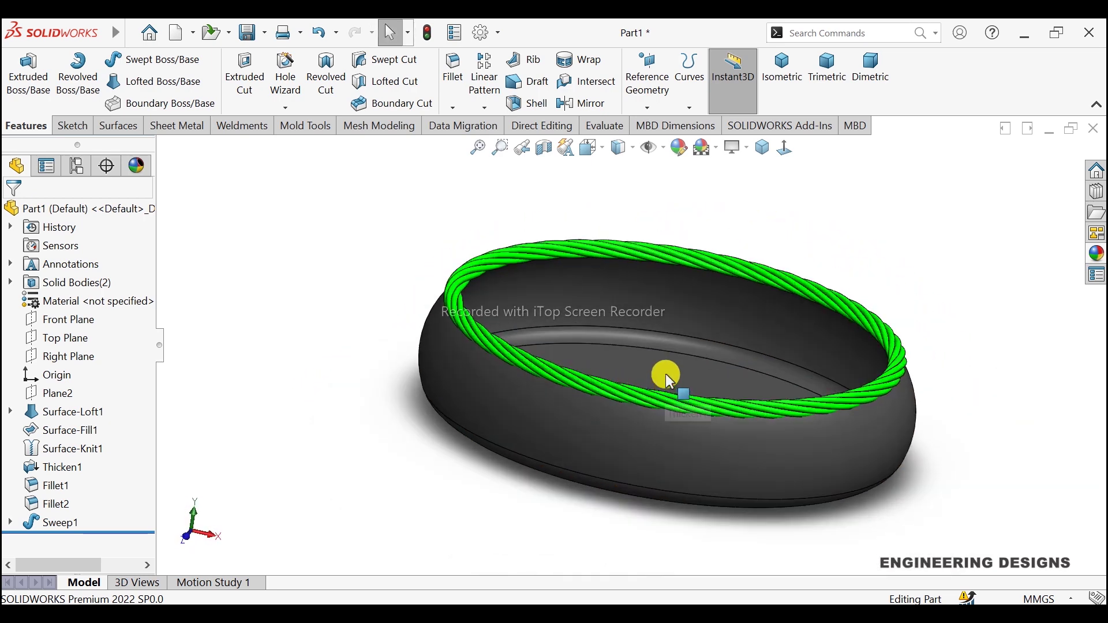
click(633, 148)
click(620, 186)
mouse_move(842, 220)
middle_down()
mouse_move(804, 260)
mouse_move(824, 223)
mouse_move(421, 421)
mouse_move(383, 329)
middle_up()
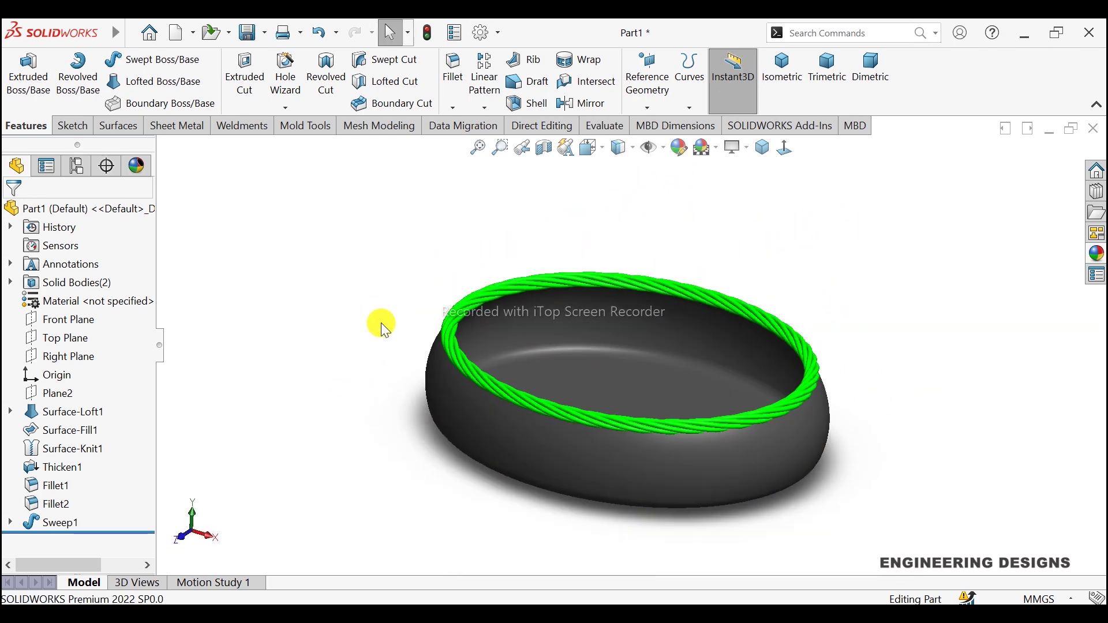
click(117, 126)
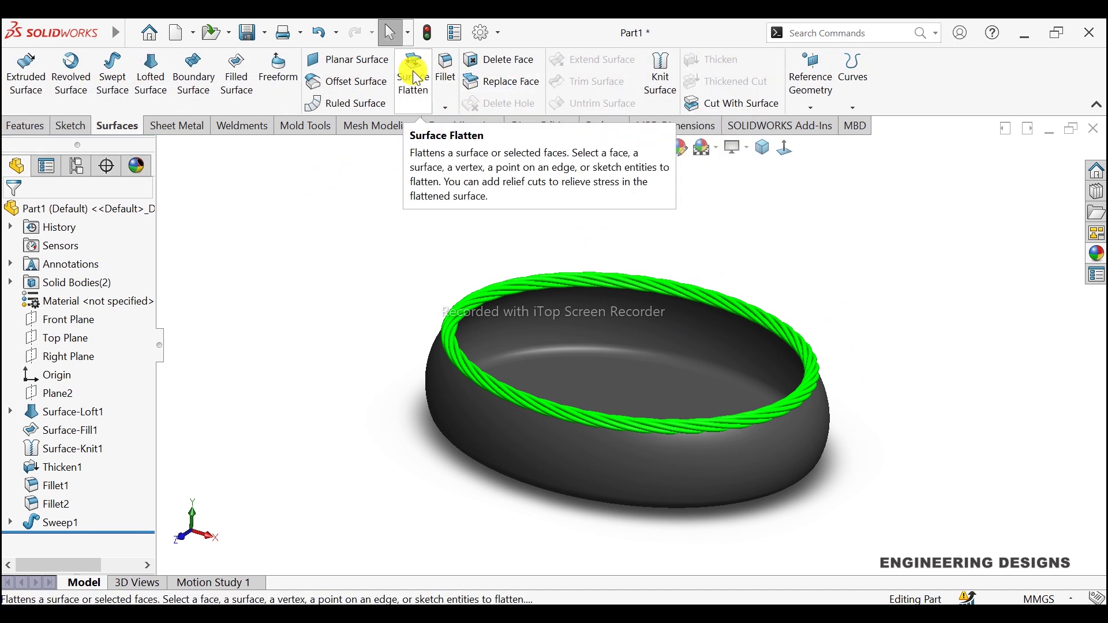
Start an Offset Surface on the bowl's outer face, inner bottom and a third face
click(323, 81)
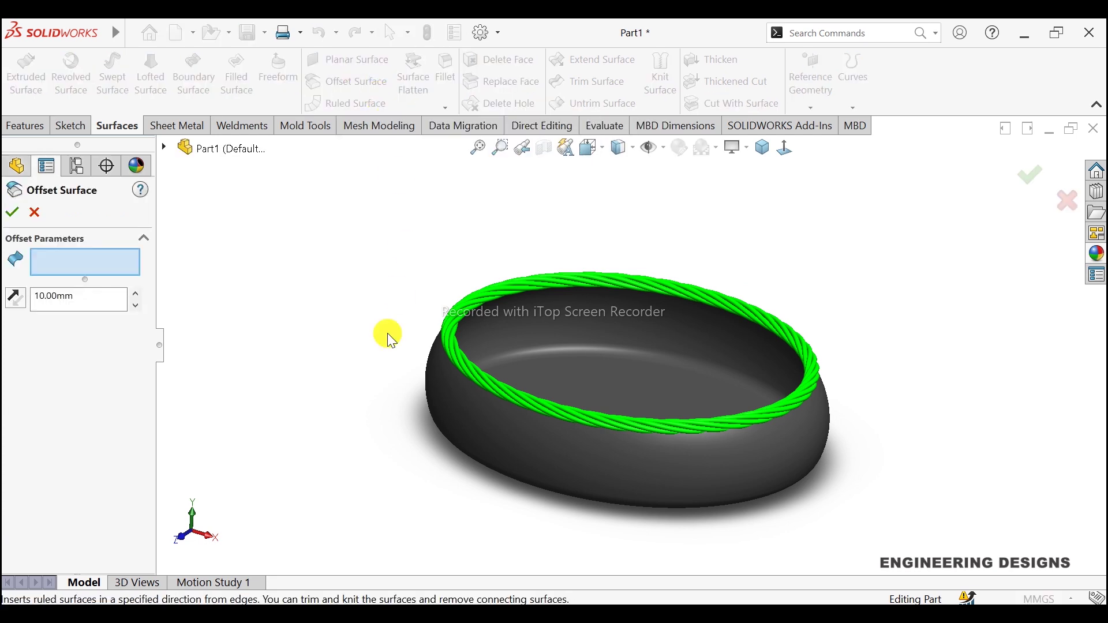
click(505, 425)
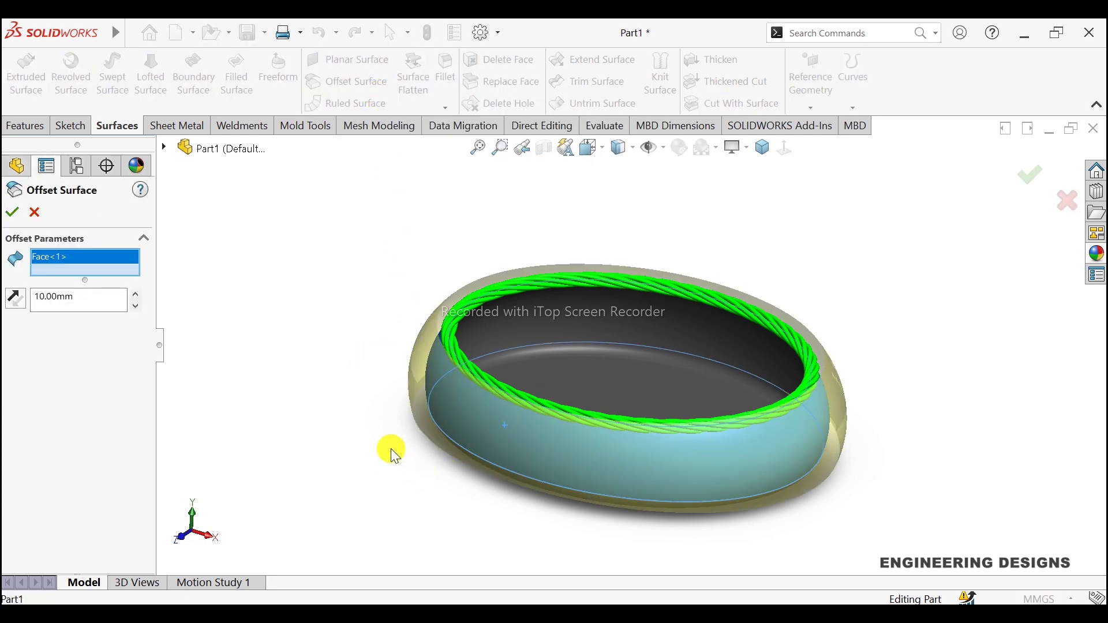
mouse_move(390, 448)
middle_down()
mouse_move(432, 354)
mouse_move(440, 296)
middle_up()
click(512, 407)
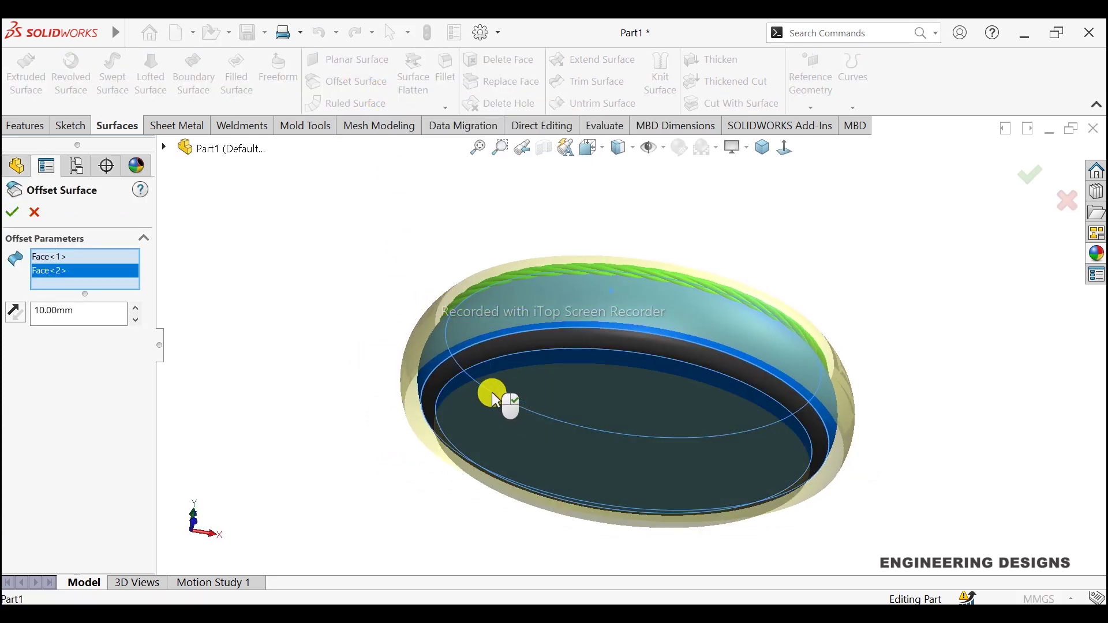
scroll(492, 393, down, 3)
click(494, 352)
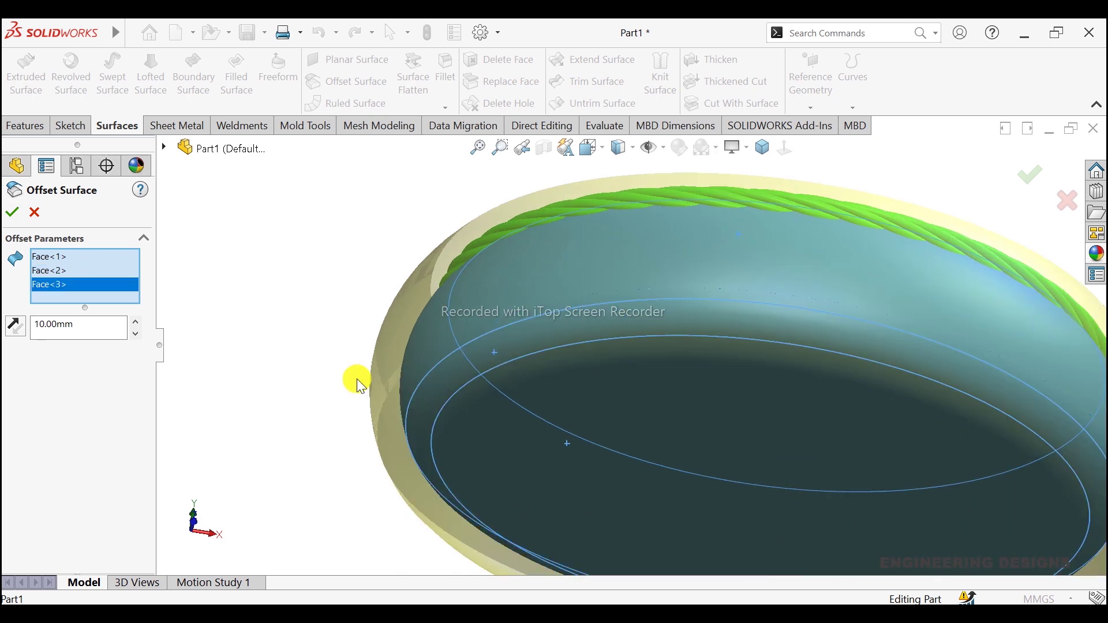
scroll(360, 385, up, 3)
mouse_move(375, 352)
middle_down()
mouse_move(307, 427)
mouse_move(247, 451)
middle_up()
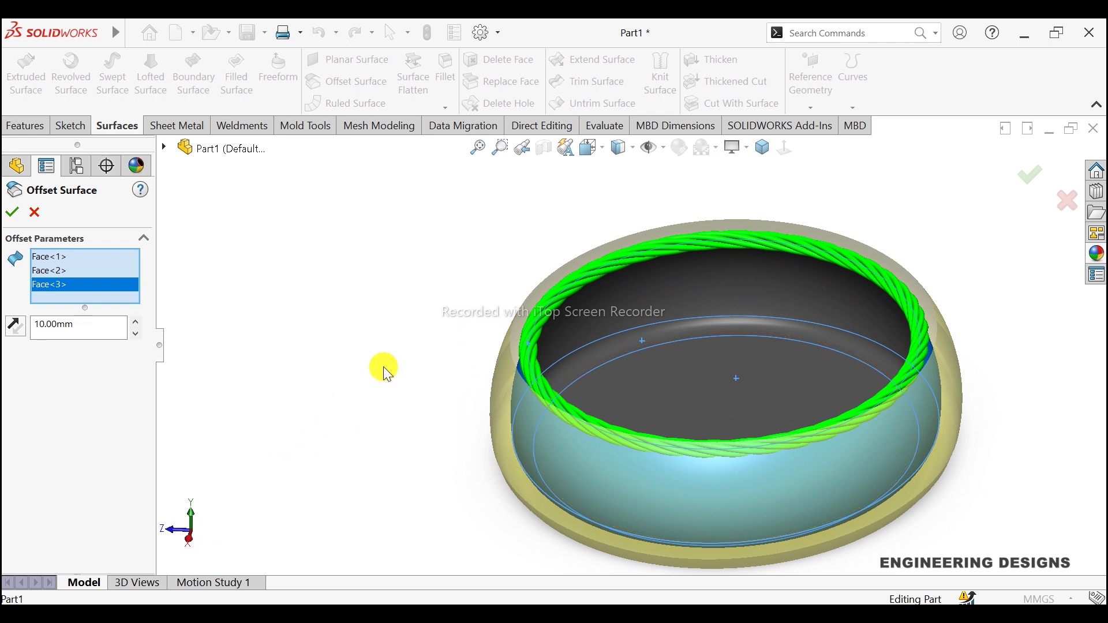
mouse_move(387, 374)
middle_down()
mouse_move(375, 351)
mouse_move(403, 347)
middle_up()
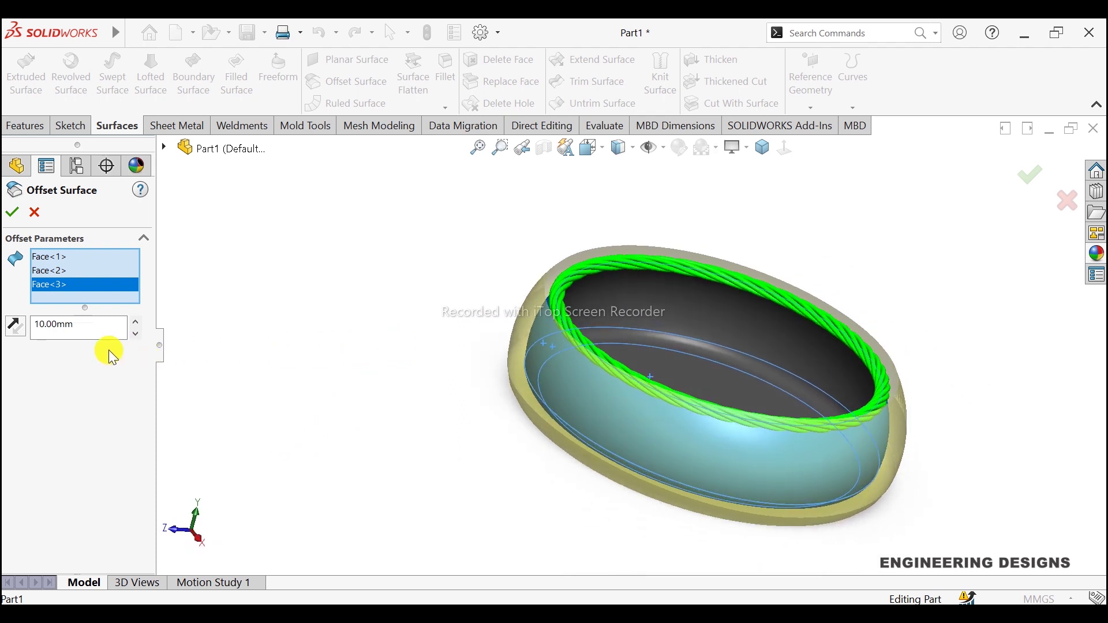
Set the offset distance to 1.00 mm and orbit to inspect the preview
click(87, 324)
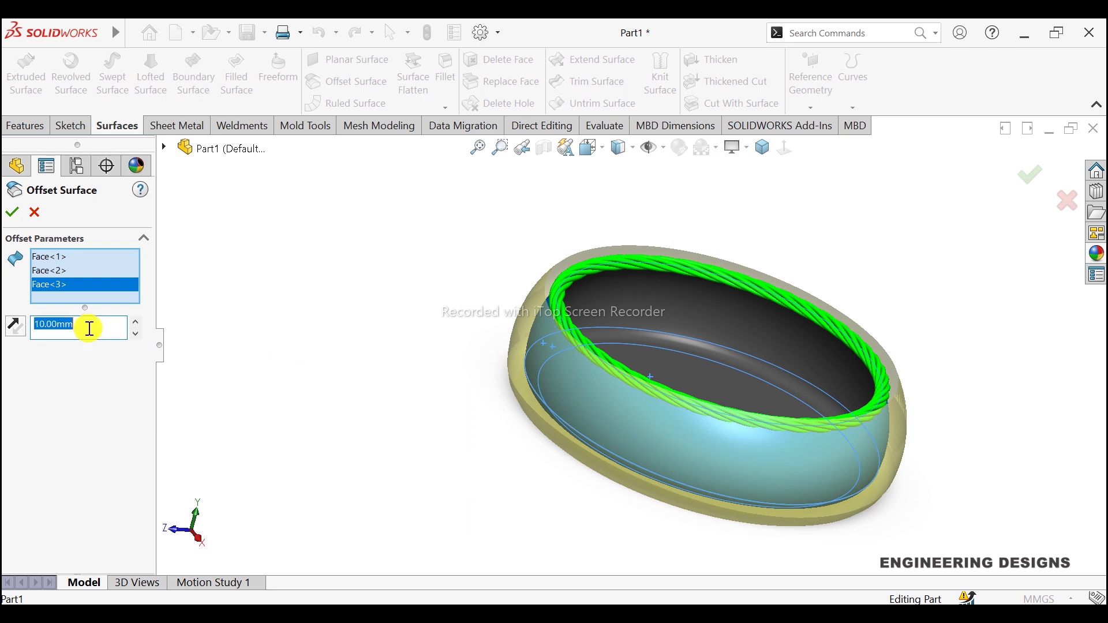
text(0.)
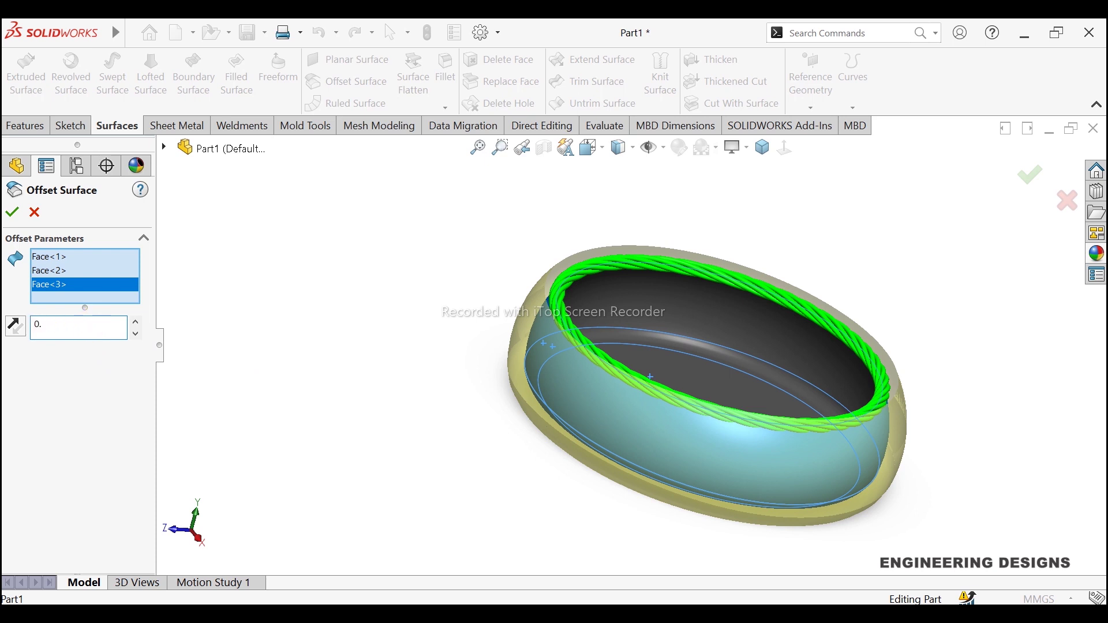
key(BackSpace)
text(1)
key(Return)
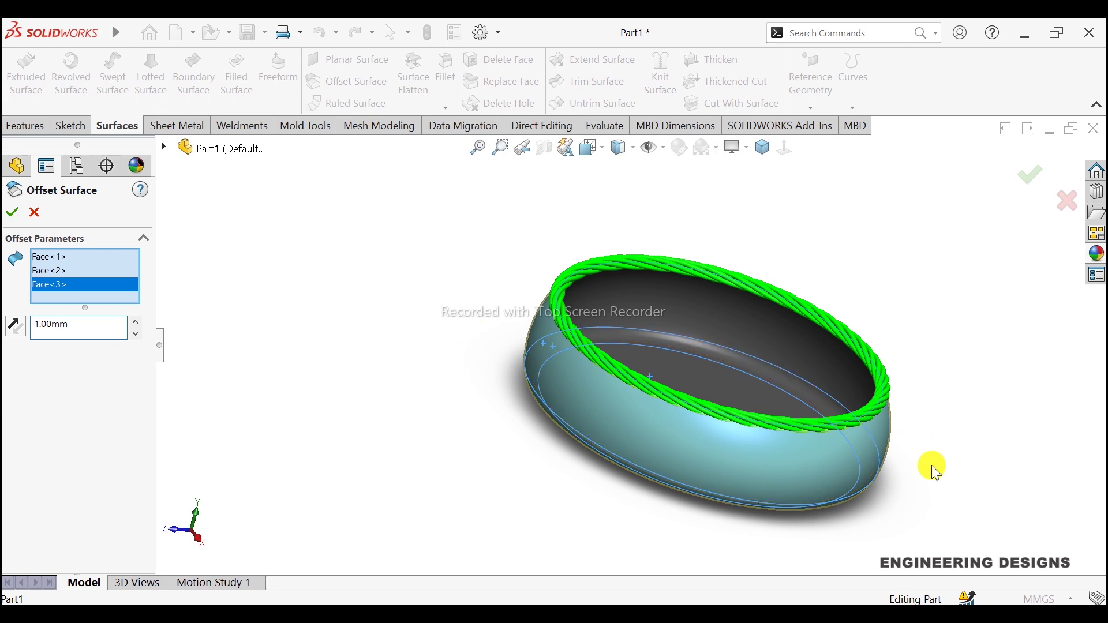
scroll(923, 450, down, 2)
scroll(877, 422, down, 2)
scroll(842, 404, down, 2)
scroll(819, 358, down, 2)
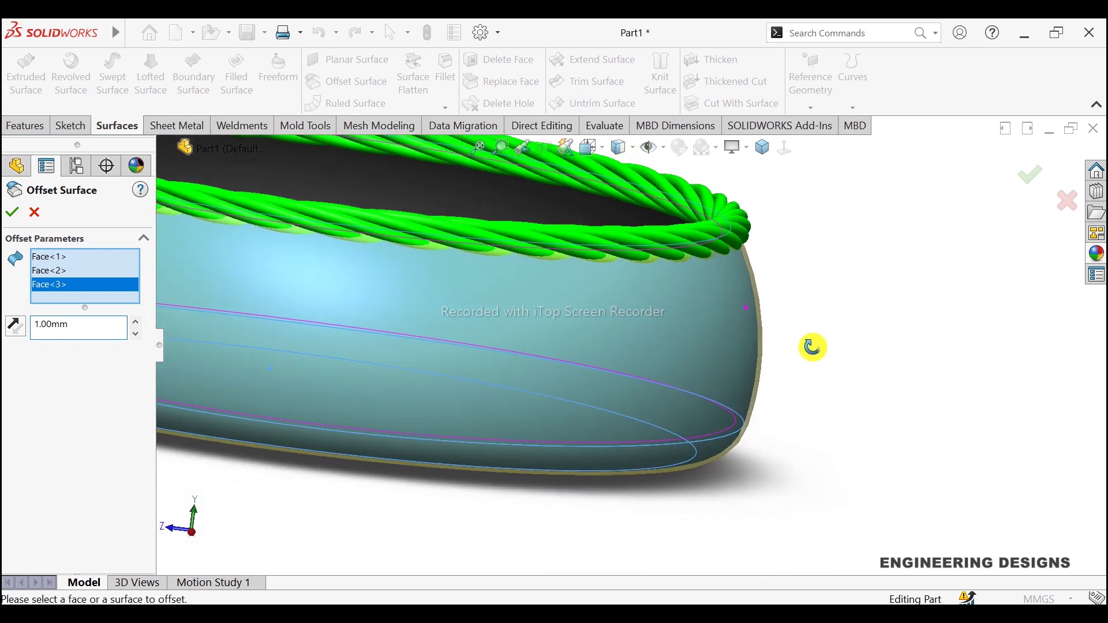
mouse_move(812, 347)
middle_down()
mouse_move(799, 309)
mouse_move(754, 290)
mouse_move(755, 275)
mouse_move(737, 289)
mouse_move(737, 319)
mouse_move(744, 304)
middle_up()
scroll(806, 268, up, 3)
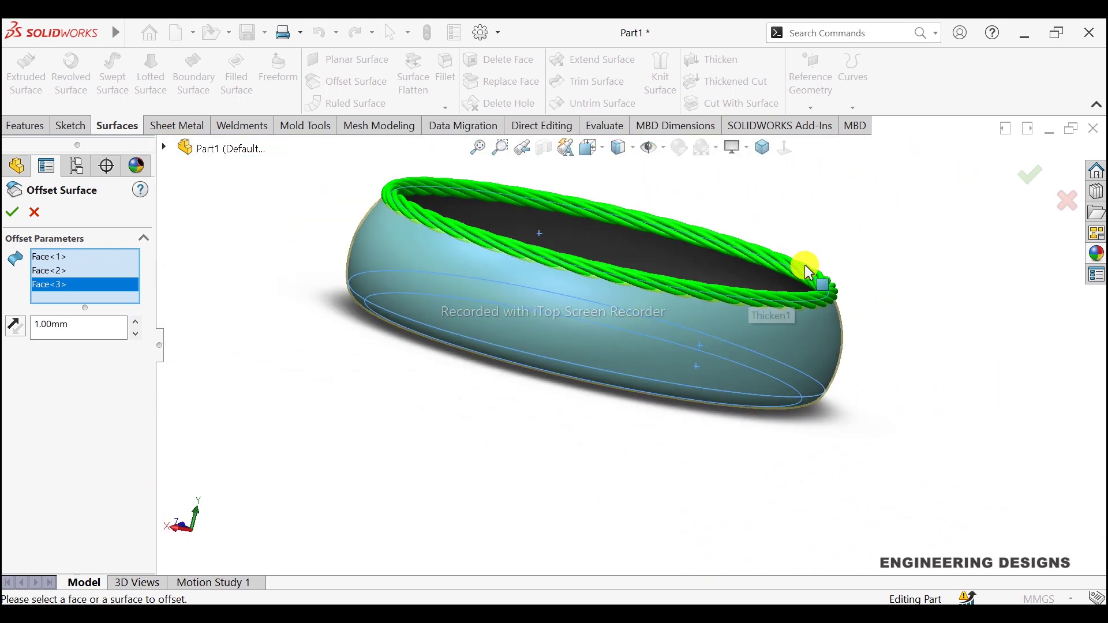
Confirm Surface-Offset1 and open its appearance editor
click(1029, 179)
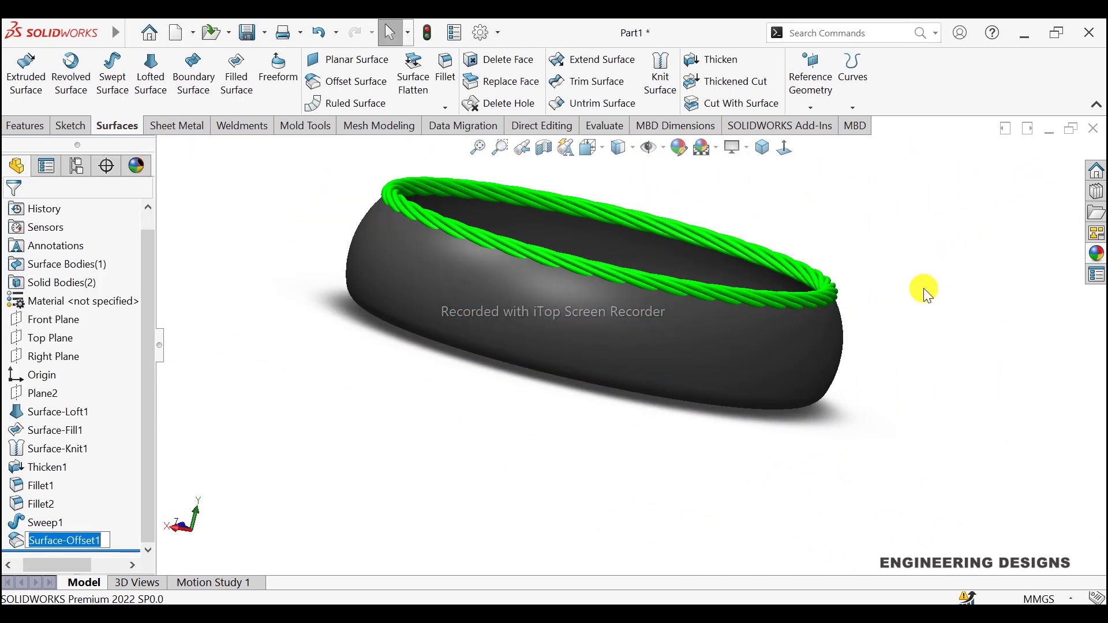
click(86, 536)
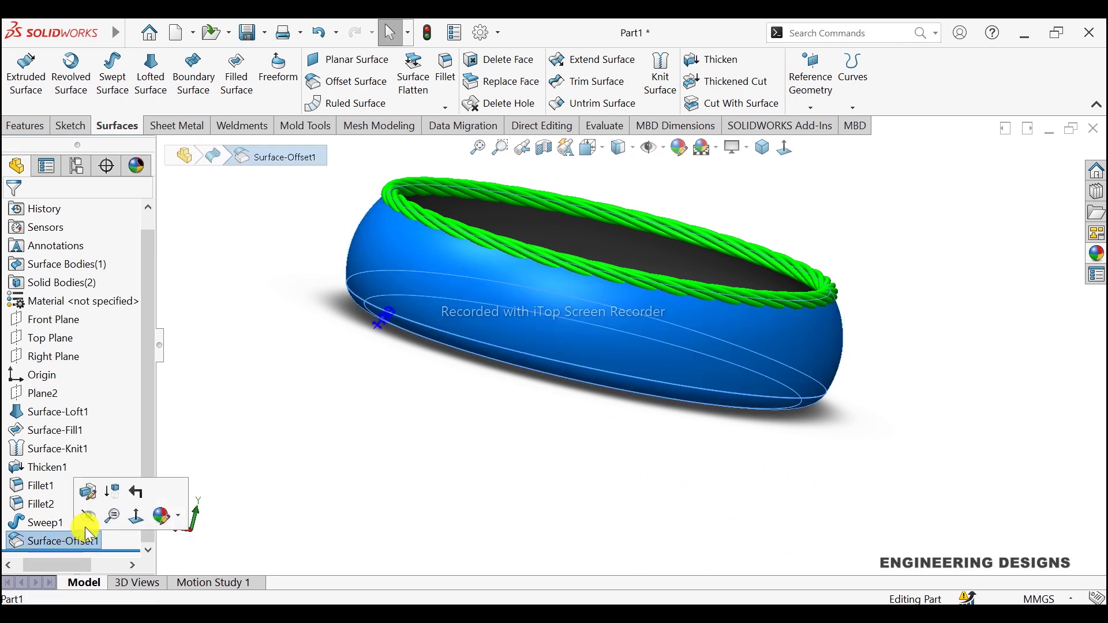
click(180, 517)
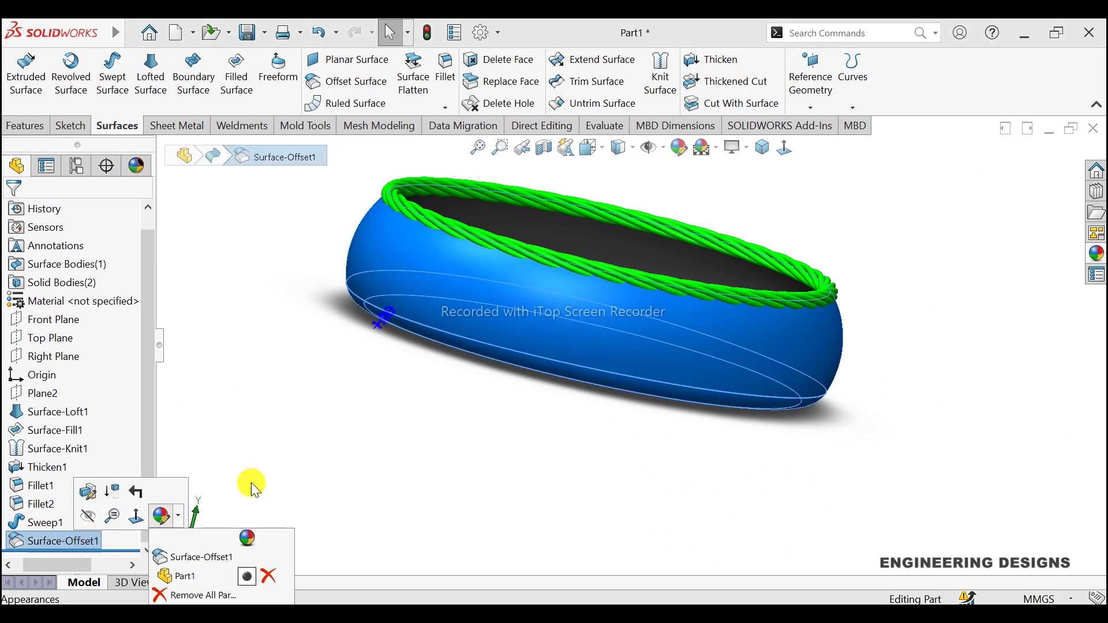
click(210, 556)
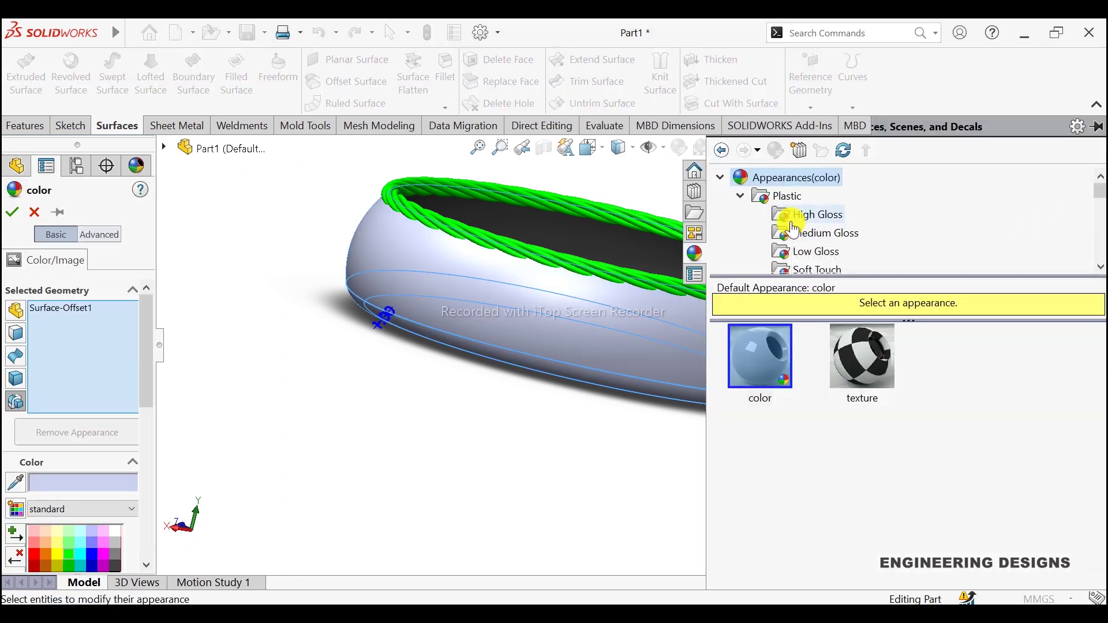
Apply the Stone > Paving 'paving stone 2d' texture to Surface-Offset1 and accept
scroll(776, 216, down, 1)
scroll(865, 231, down, 1)
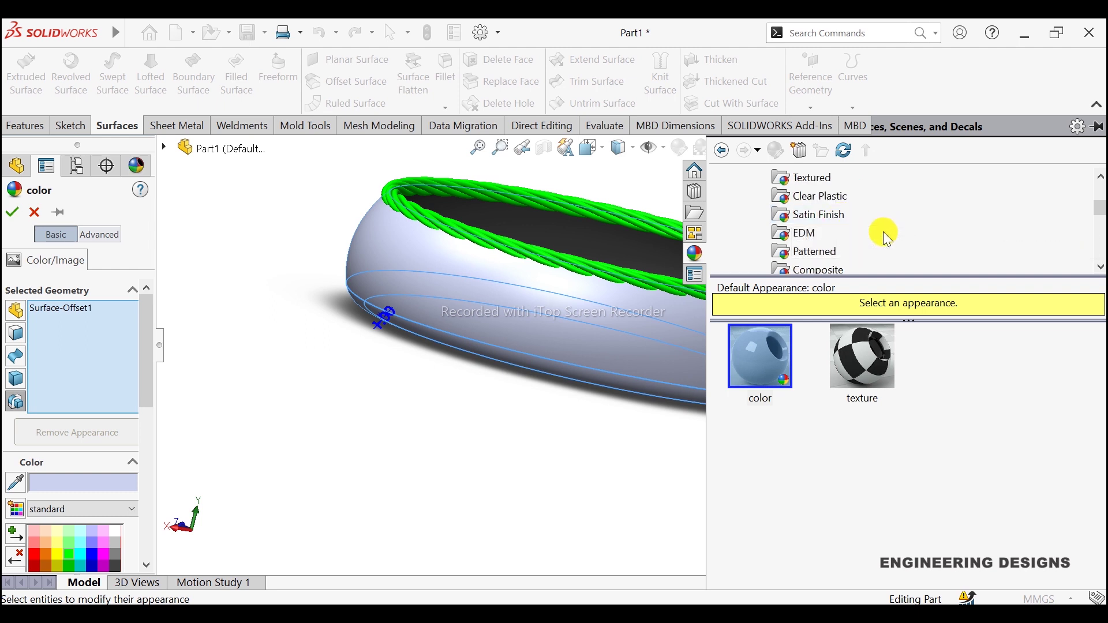
scroll(883, 231, down, 1)
scroll(883, 231, down, 1)
scroll(883, 234, down, 1)
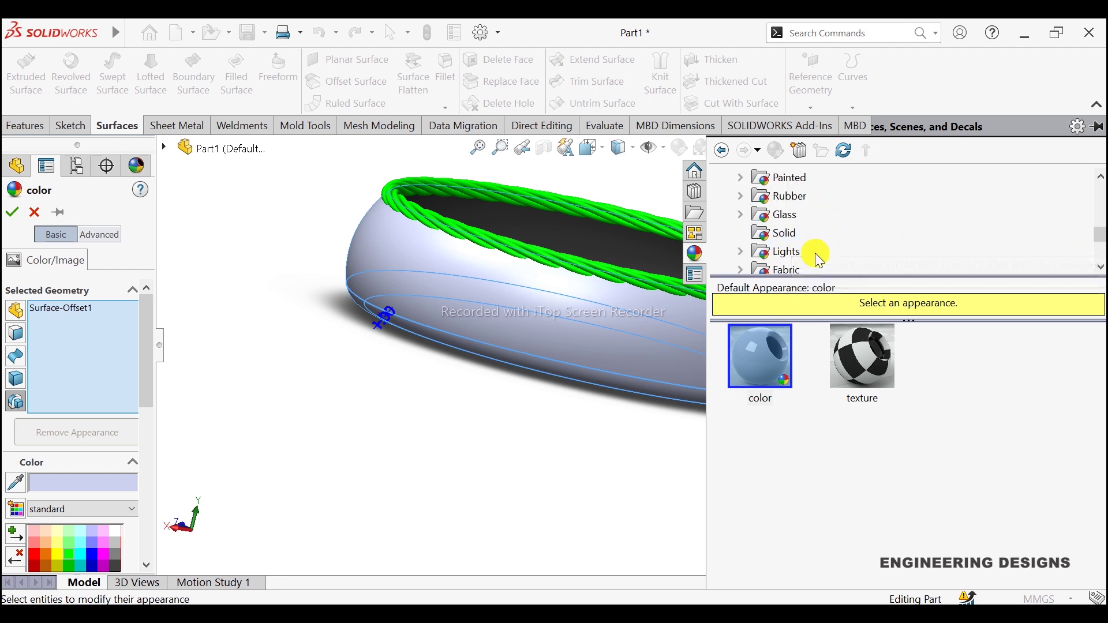
scroll(794, 254, down, 1)
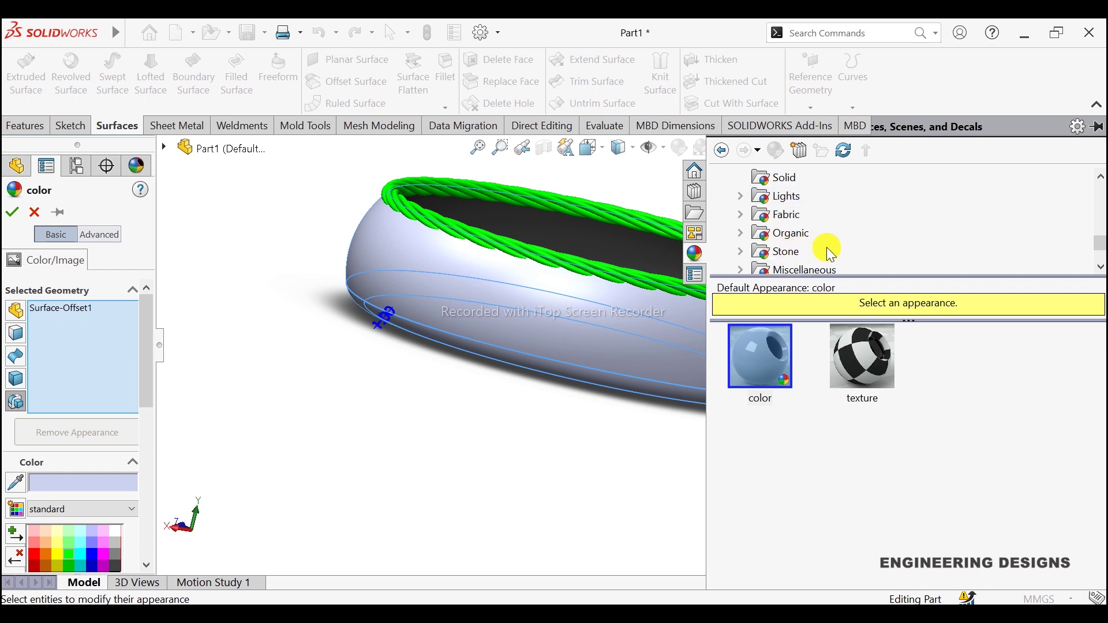
scroll(829, 251, down, 1)
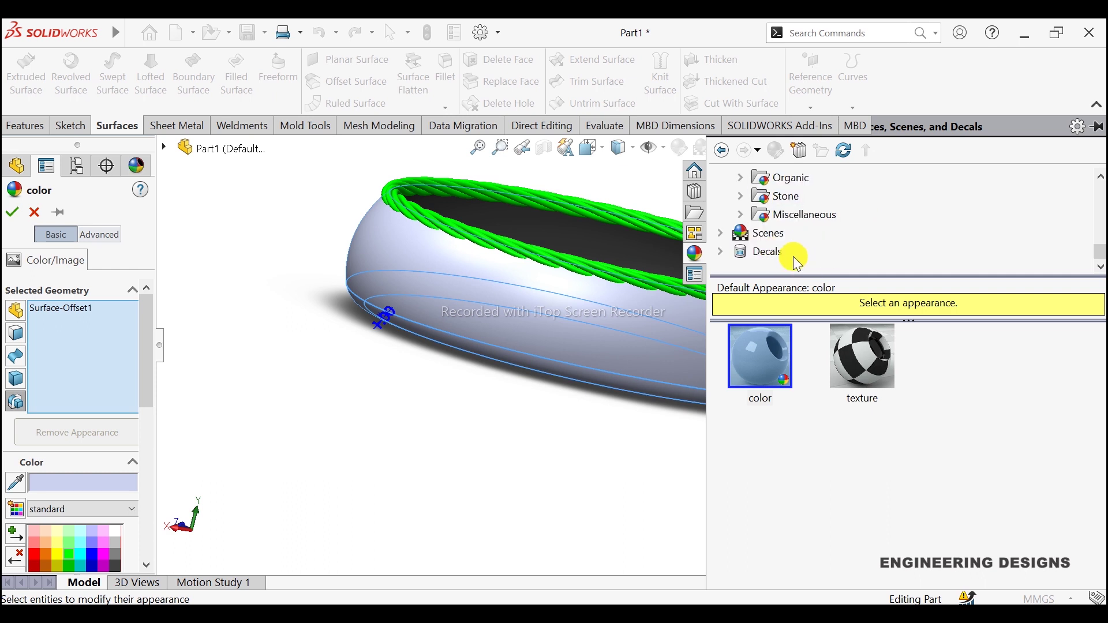
click(740, 179)
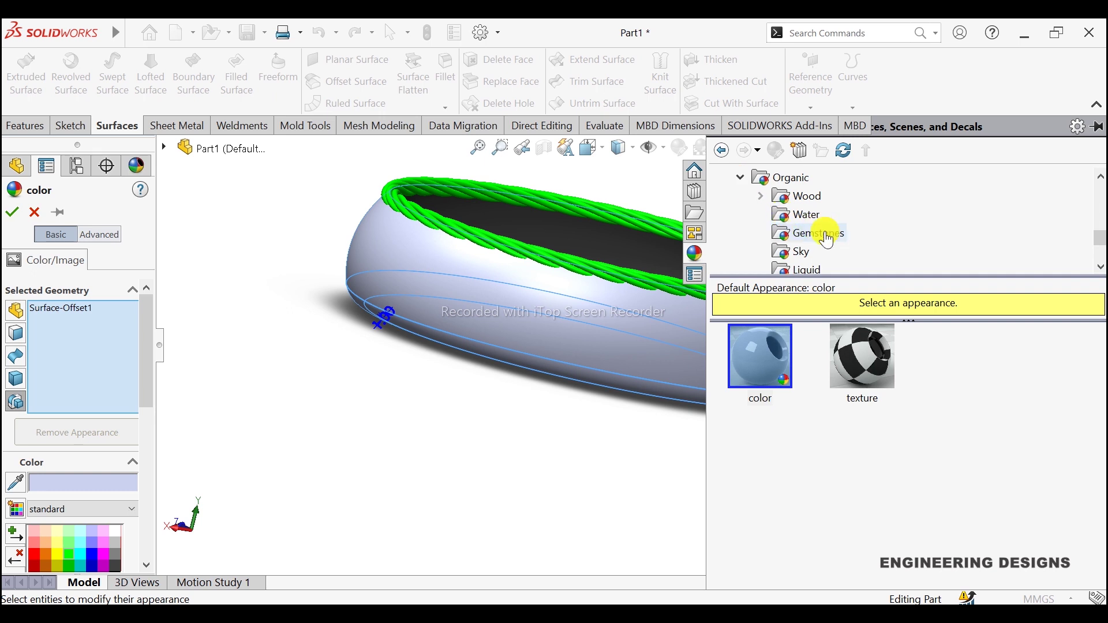
click(811, 236)
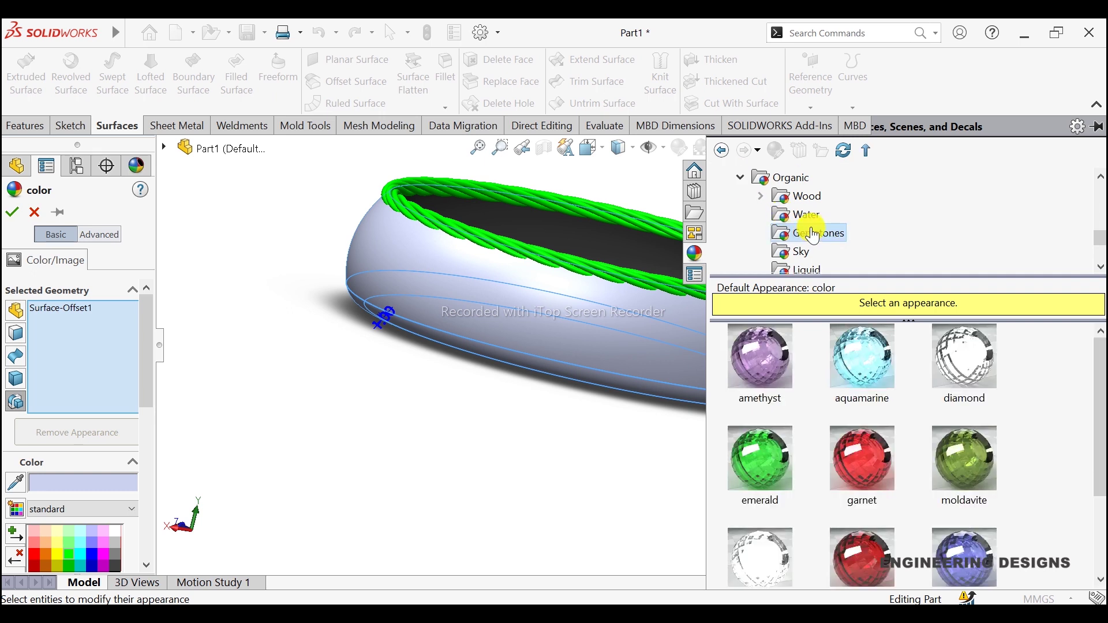
scroll(836, 245, down, 1)
click(740, 251)
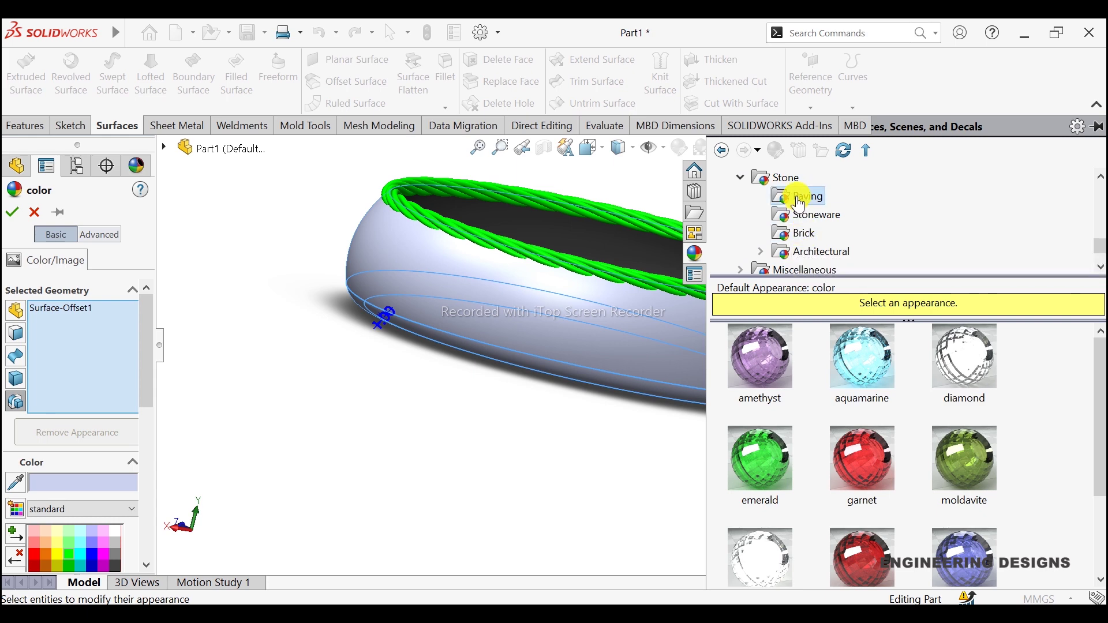
click(799, 200)
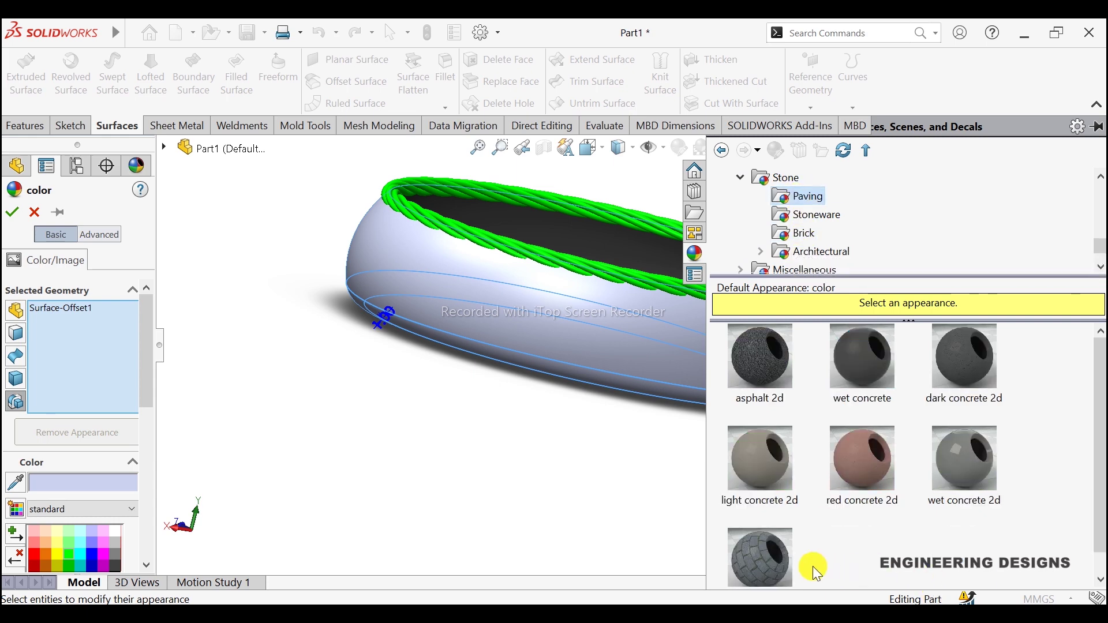
click(770, 549)
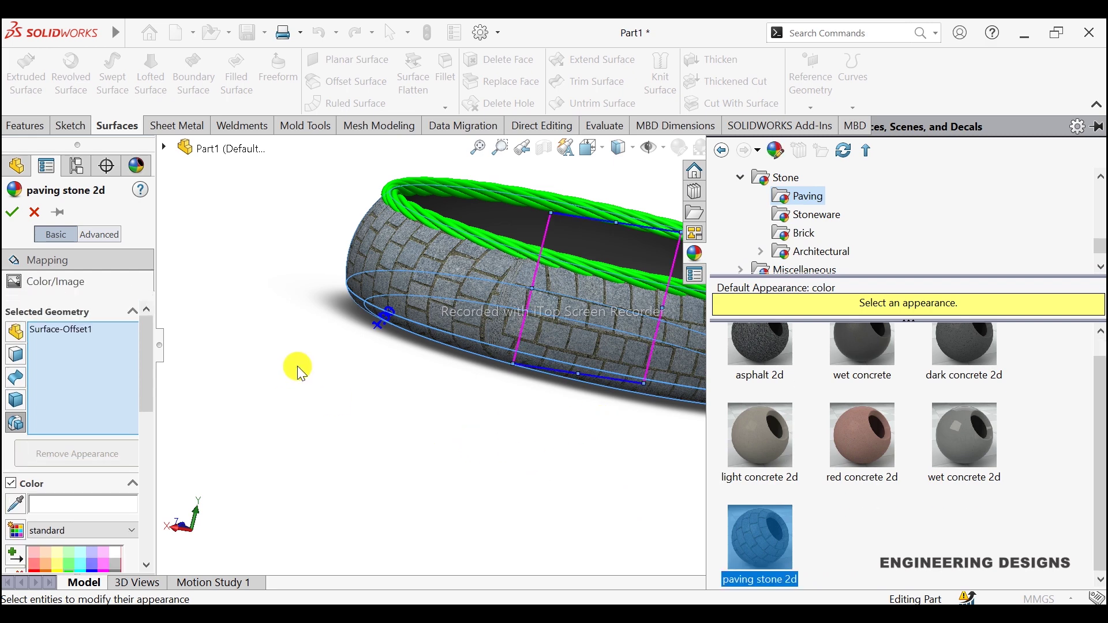
click(12, 214)
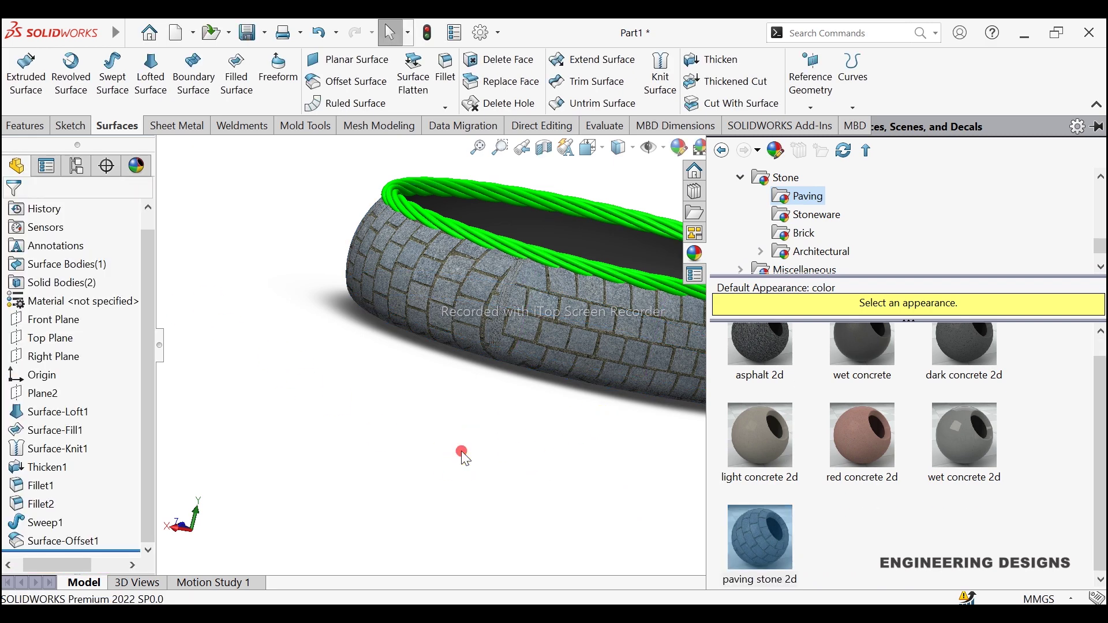
Orbit the bowl edge-on, then reset it to isometric and zoom in
mouse_move(530, 301)
middle_down()
mouse_move(696, 266)
mouse_move(705, 255)
middle_up()
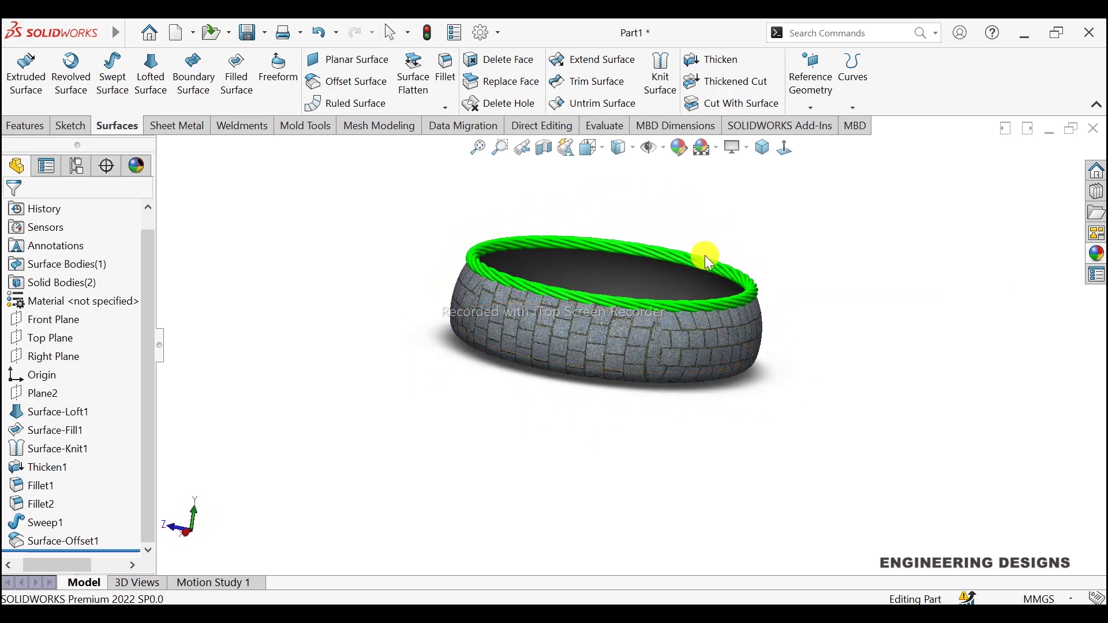
click(762, 148)
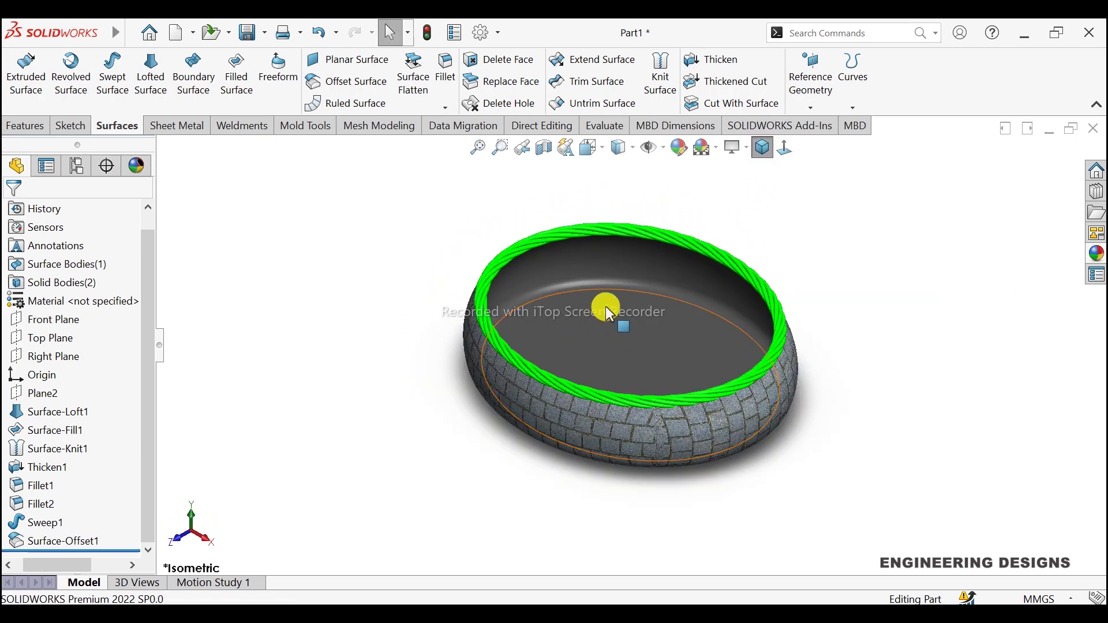
scroll(664, 358, down, 1)
scroll(664, 364, down, 1)
scroll(704, 346, down, 1)
scroll(705, 347, down, 1)
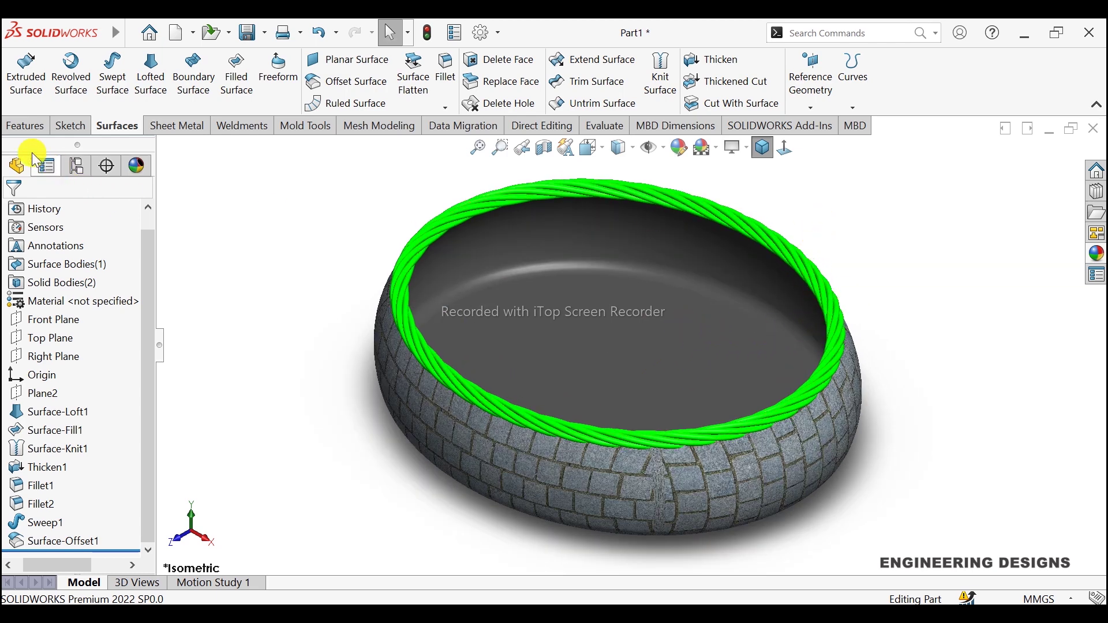
Cycle the bowl through the trimetric, dimetric and isometric views from the Features tab
click(25, 126)
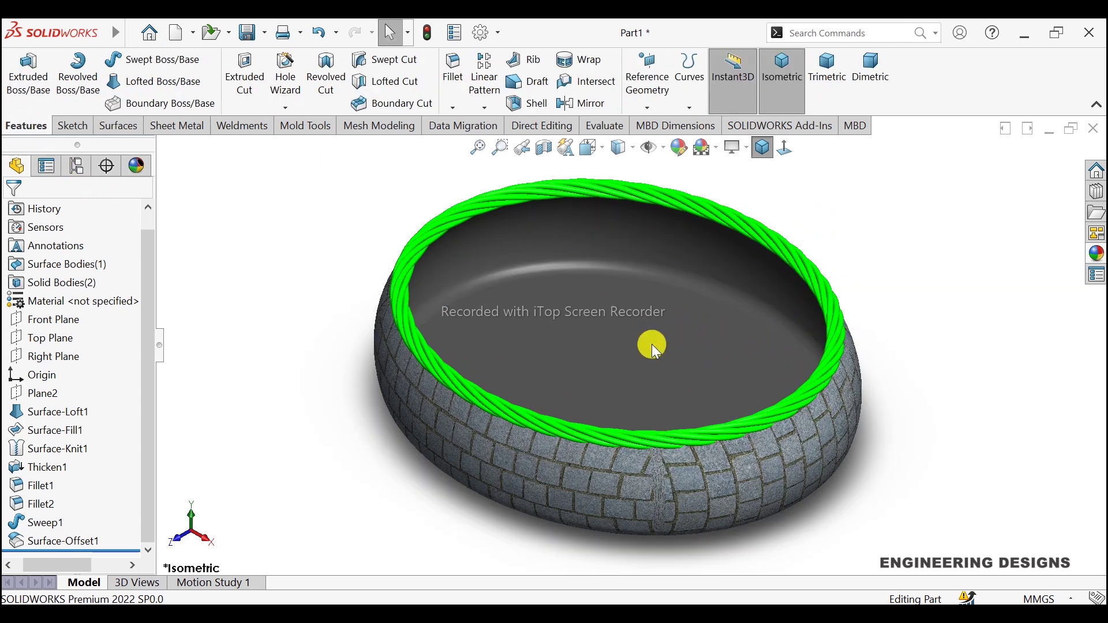
click(827, 71)
click(868, 72)
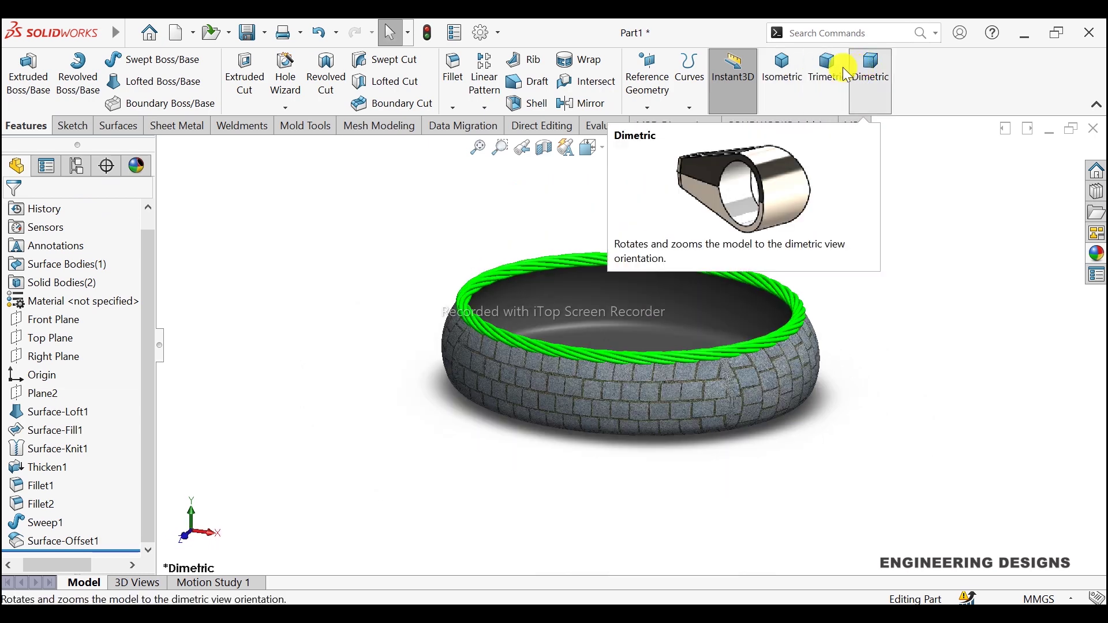
click(828, 69)
scroll(560, 306, down, 1)
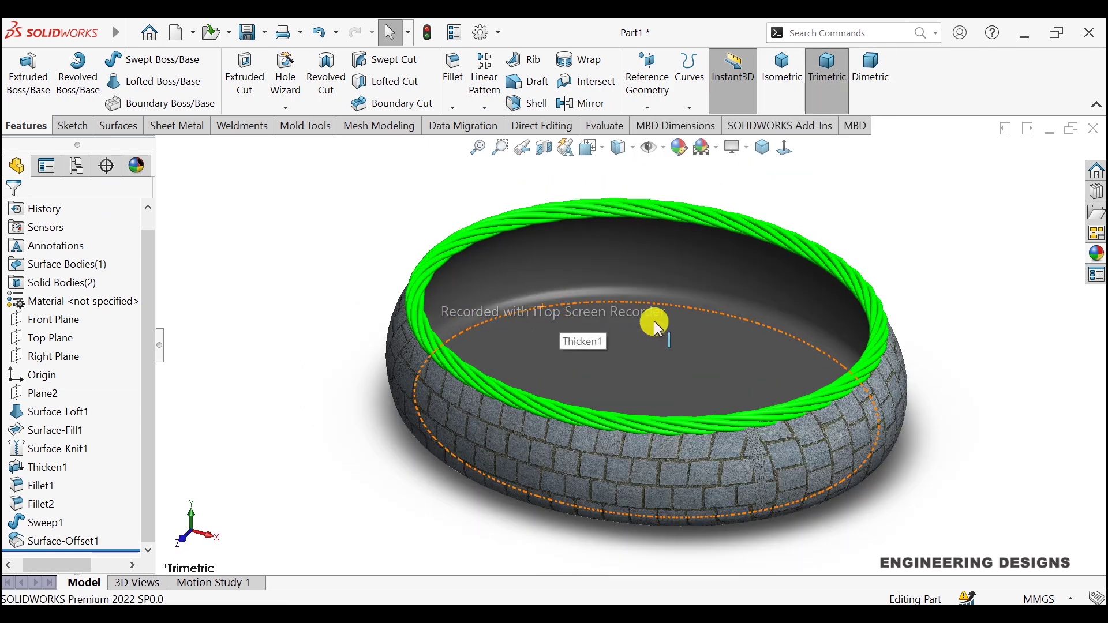
click(789, 84)
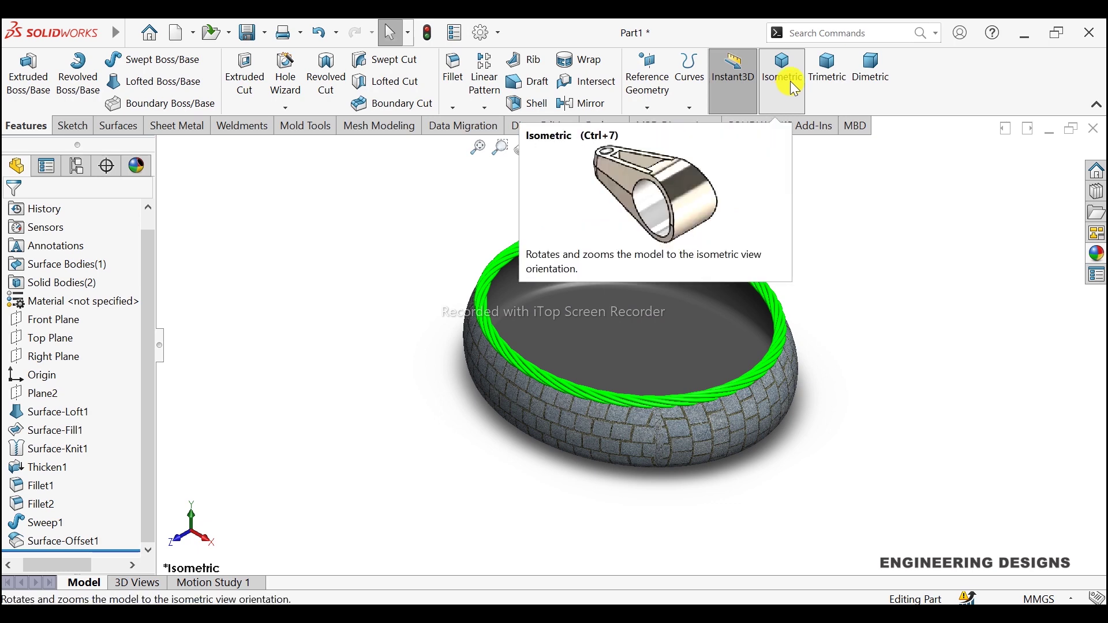
click(826, 70)
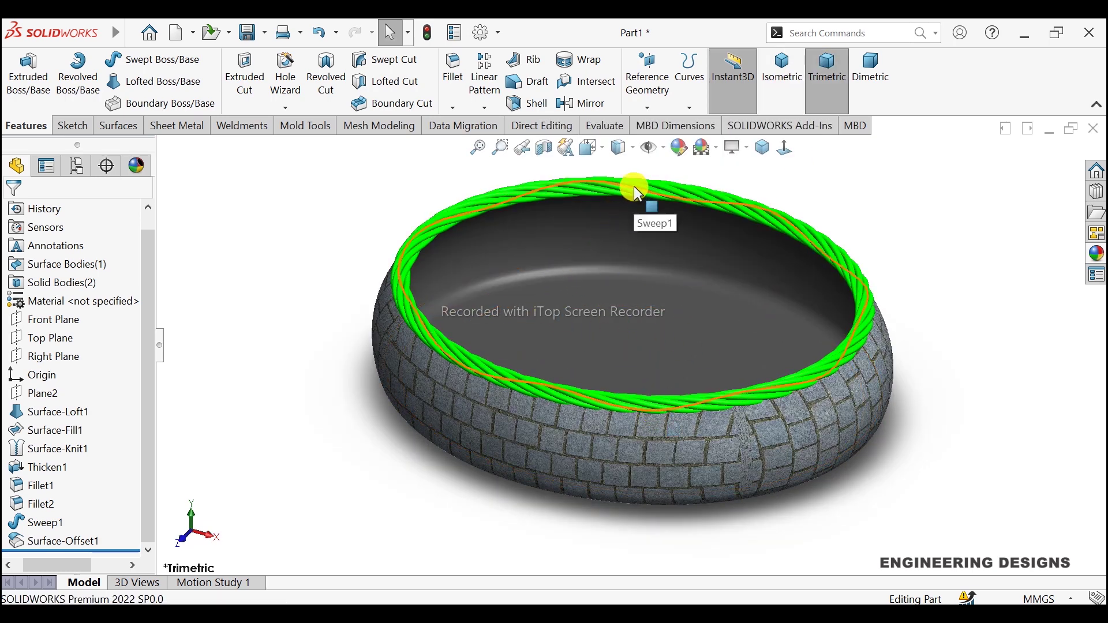
Adjust the zoom and settle the enlarged bowl on the isometric view
scroll(634, 188, down, 2)
scroll(634, 188, up, 2)
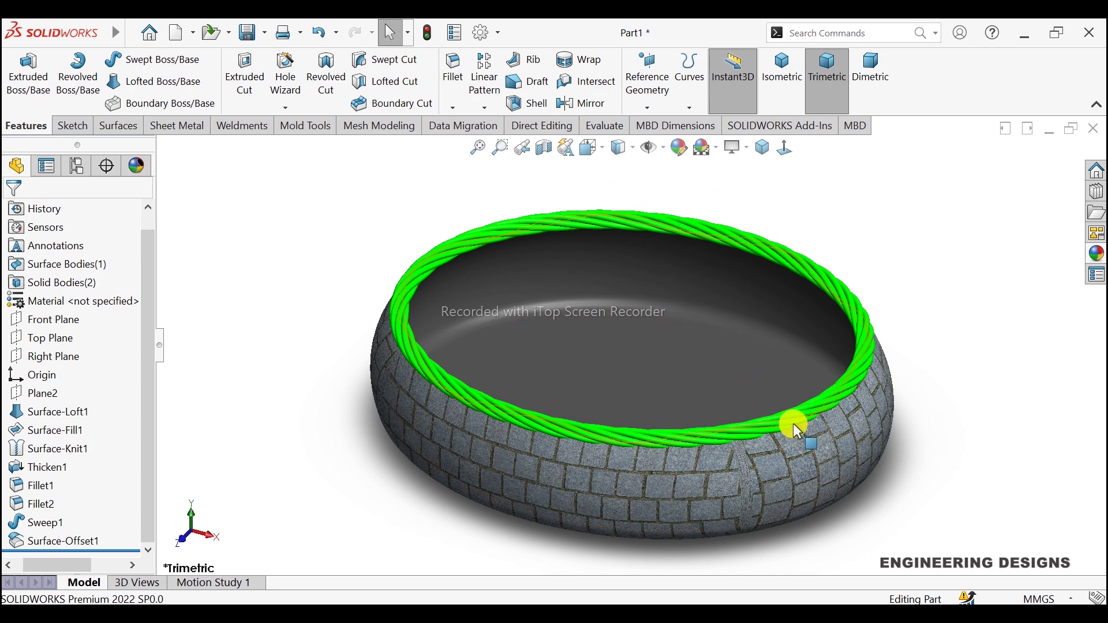
scroll(847, 456, up, 2)
scroll(663, 447, down, 2)
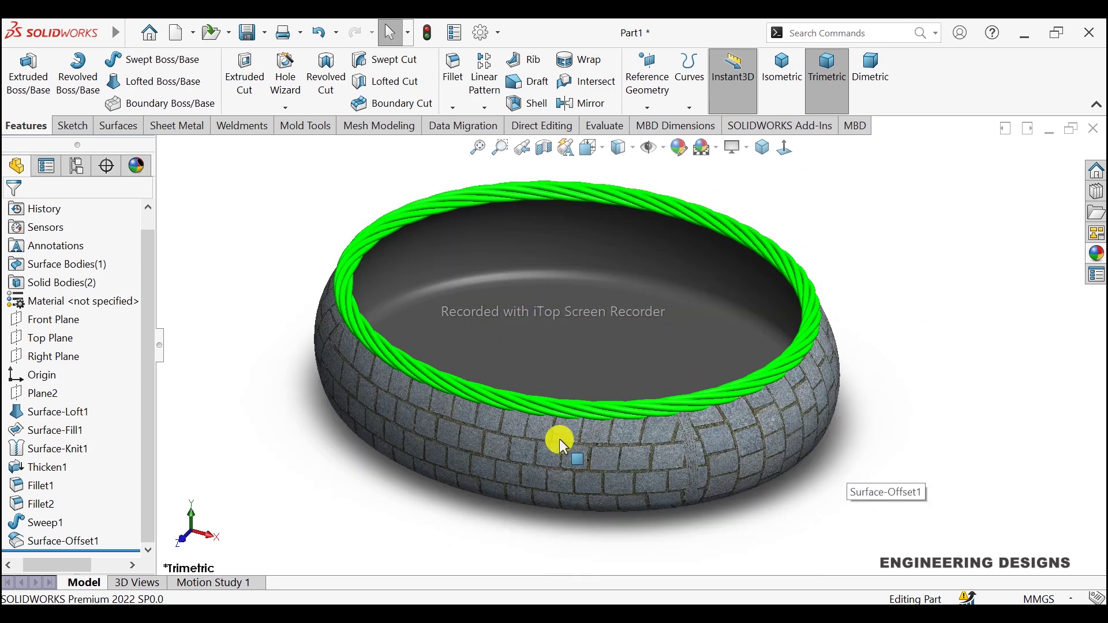
scroll(429, 387, up, 2)
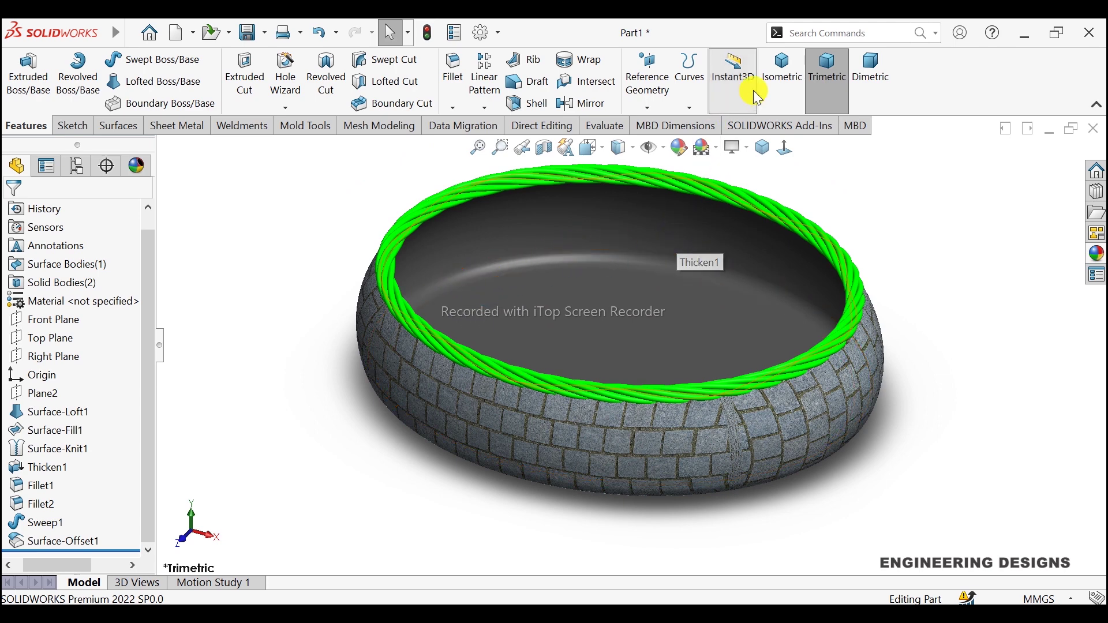
click(782, 70)
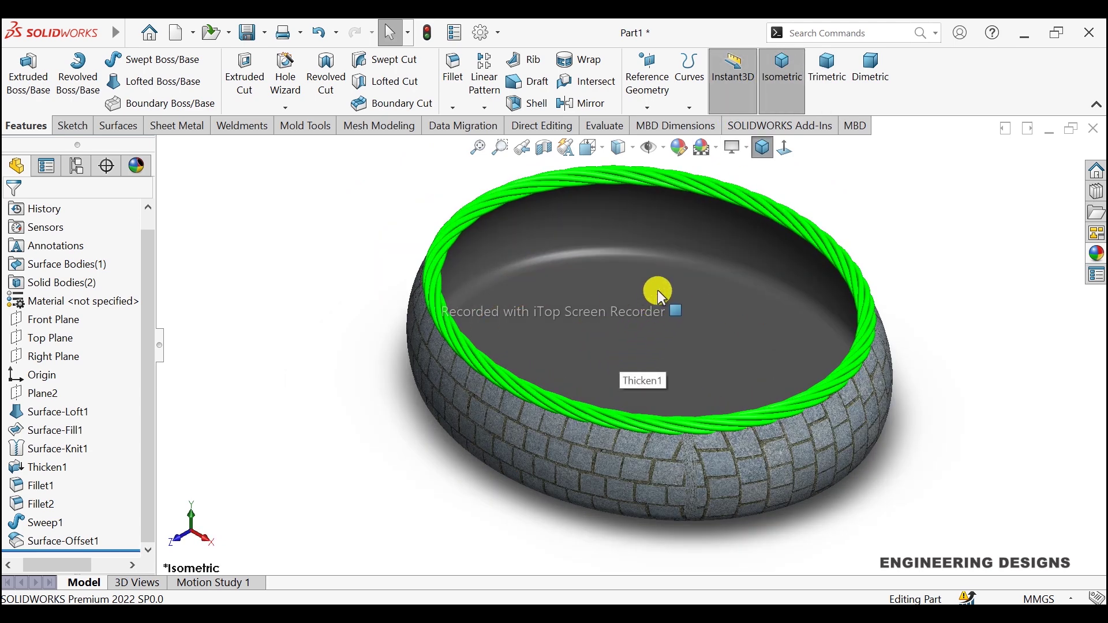
Turn on Perspective in View Settings and tilt the bowl to view it from above
click(736, 147)
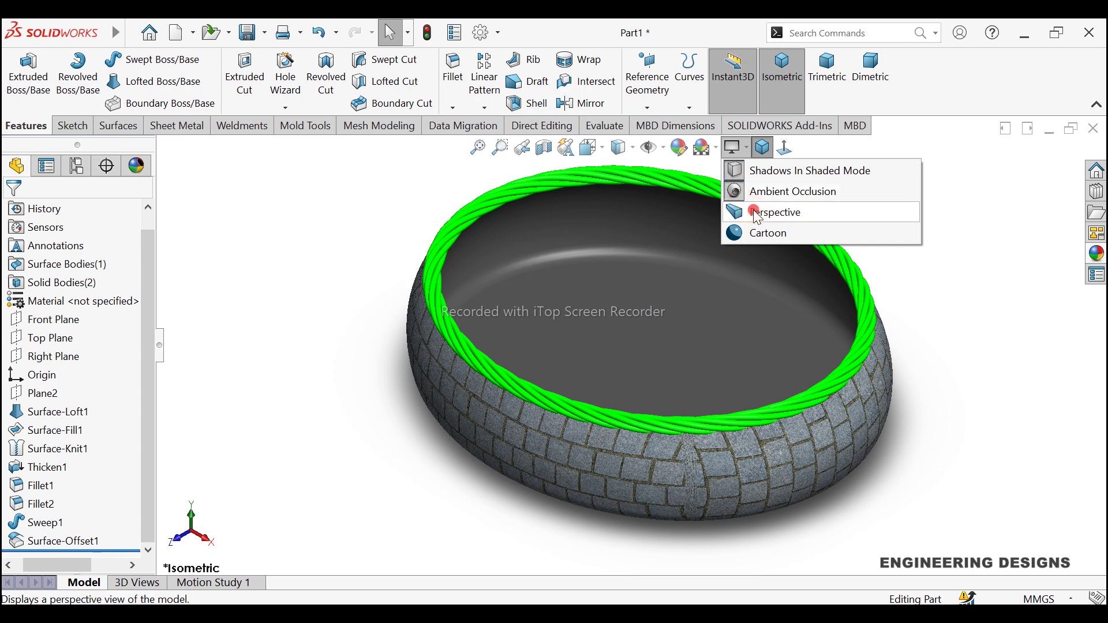
click(750, 212)
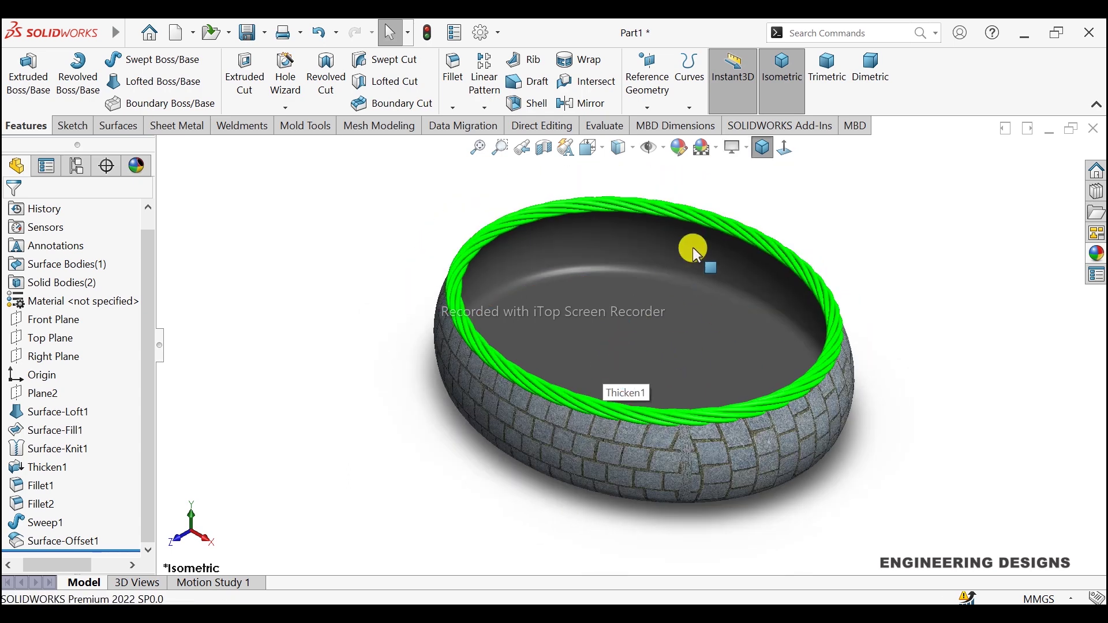
middle_drag(697, 241, 753, 357)
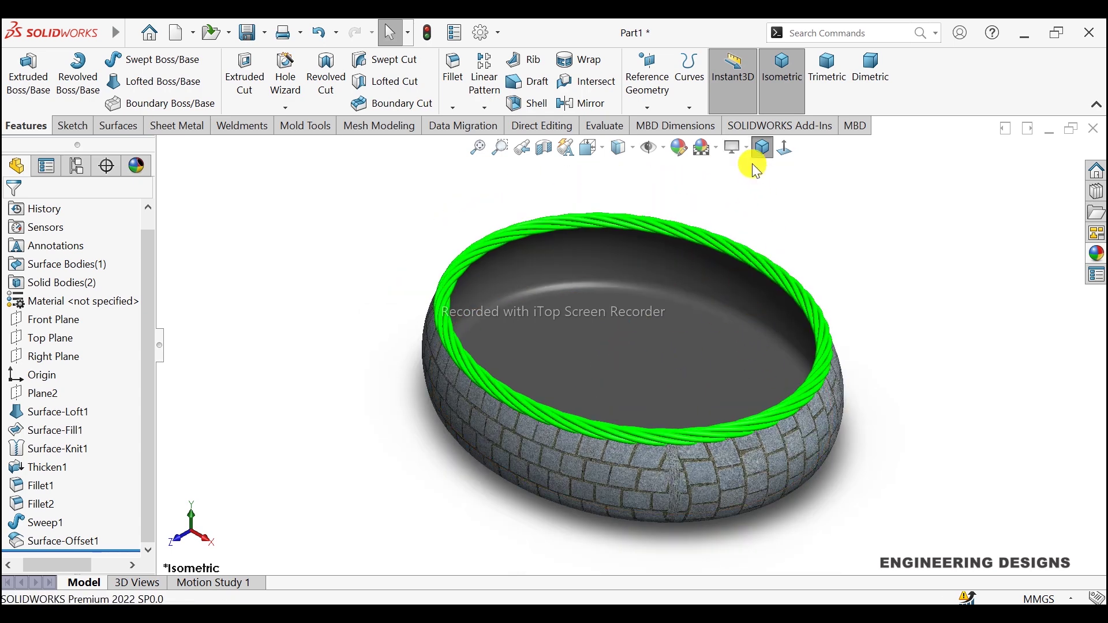
click(745, 149)
click(764, 215)
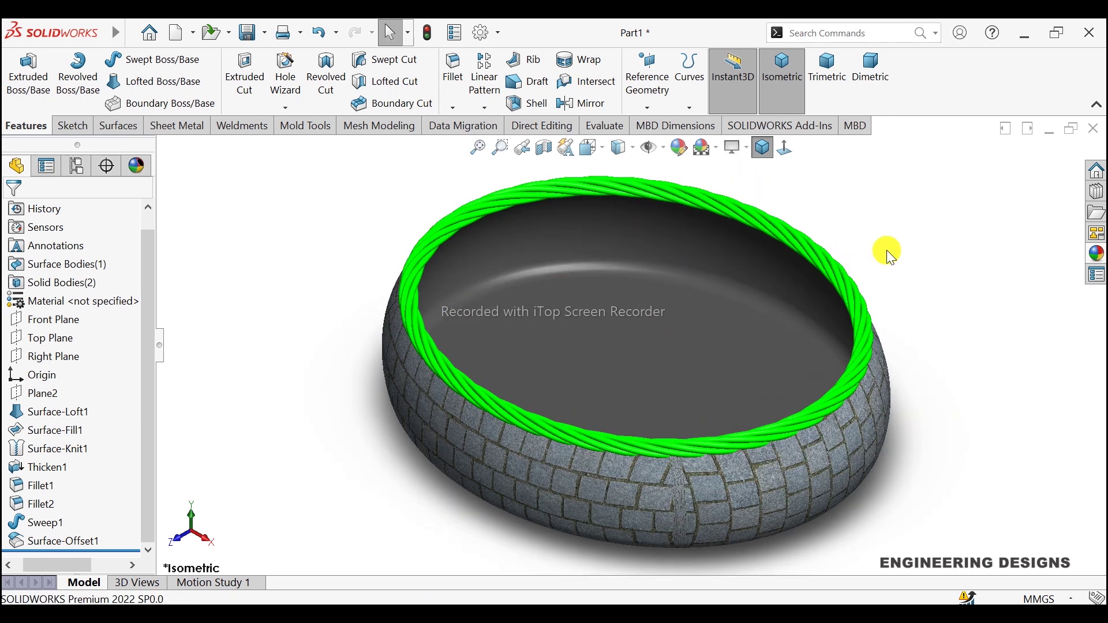
Set the bowl's display style to Shaded With Edges
click(617, 152)
click(620, 171)
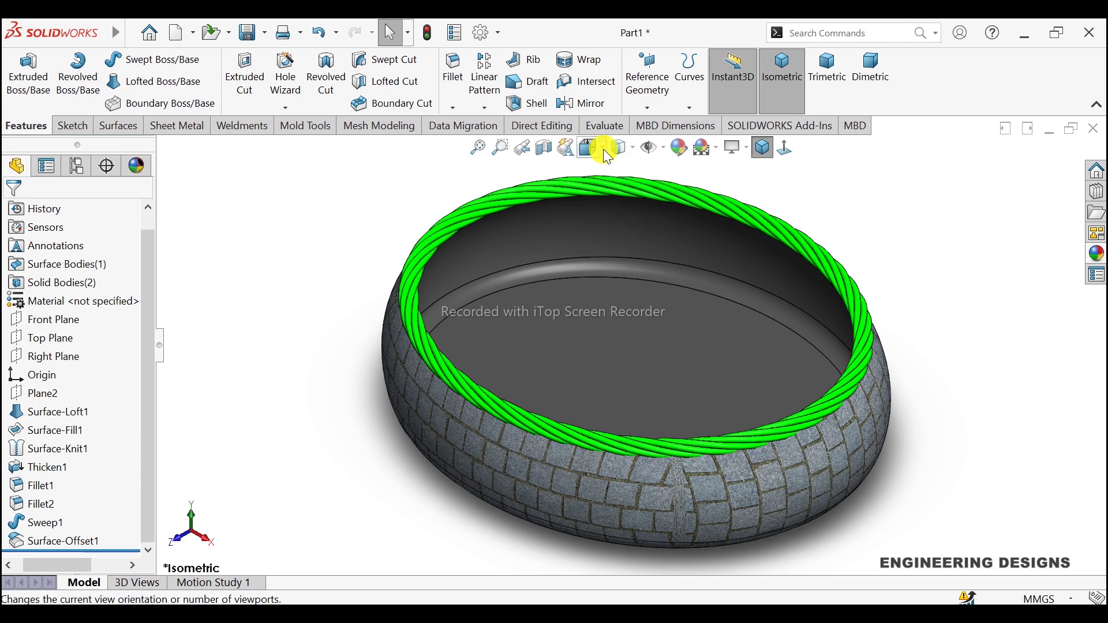
click(921, 262)
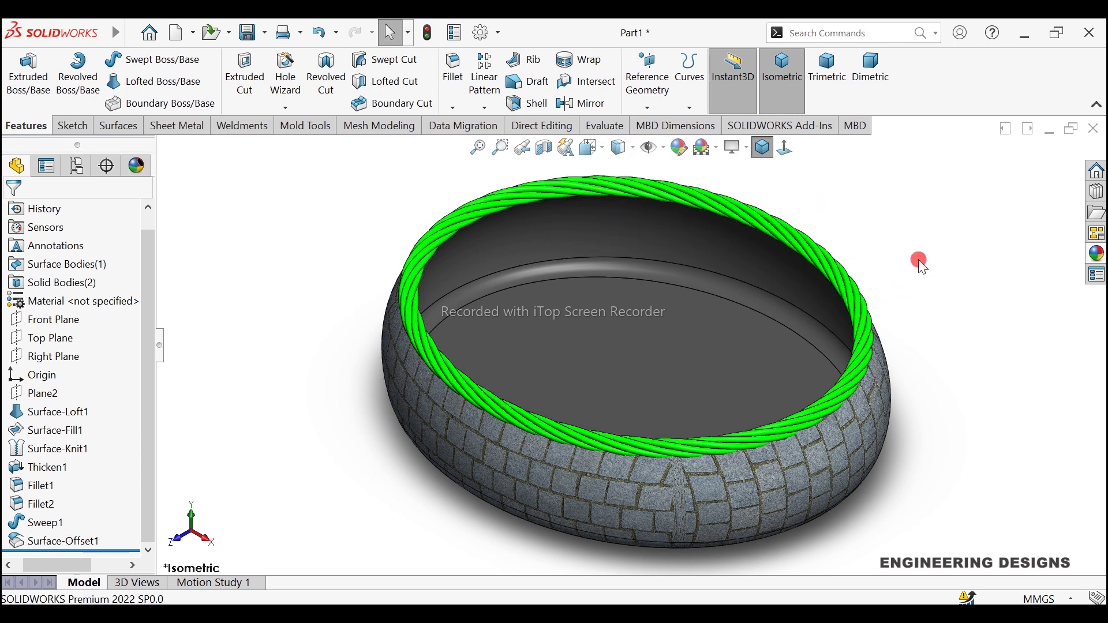
click(618, 148)
click(621, 188)
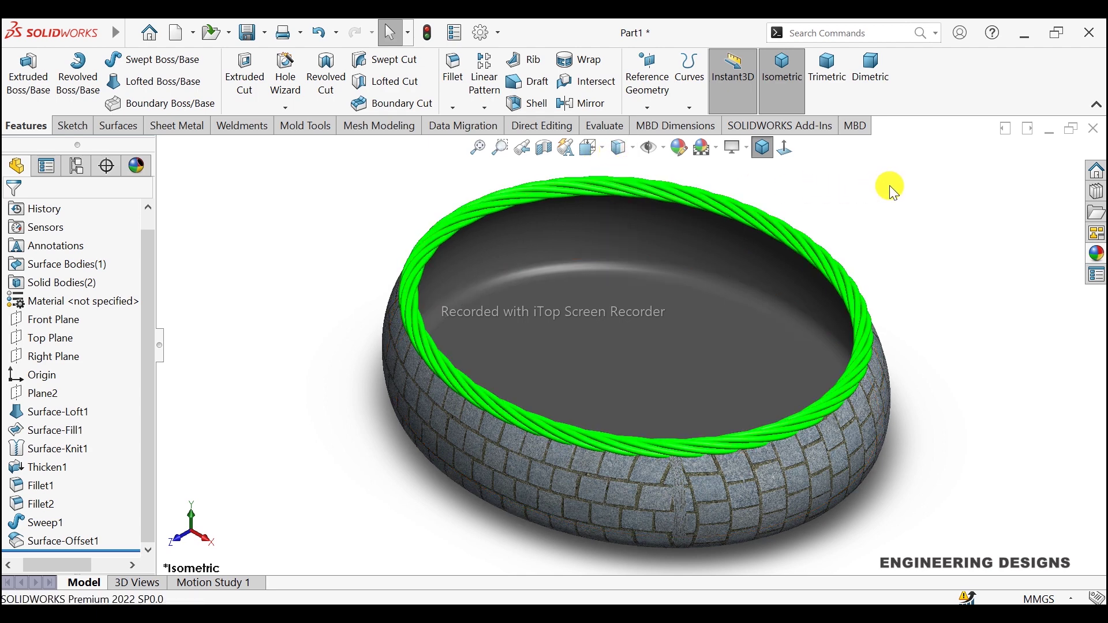
click(622, 148)
click(620, 171)
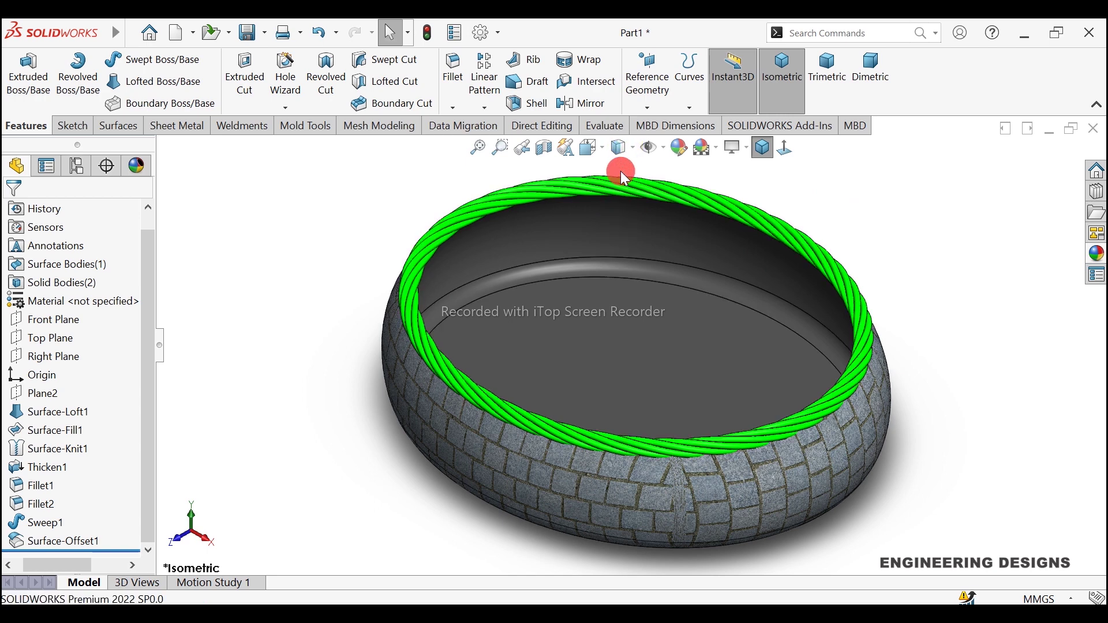